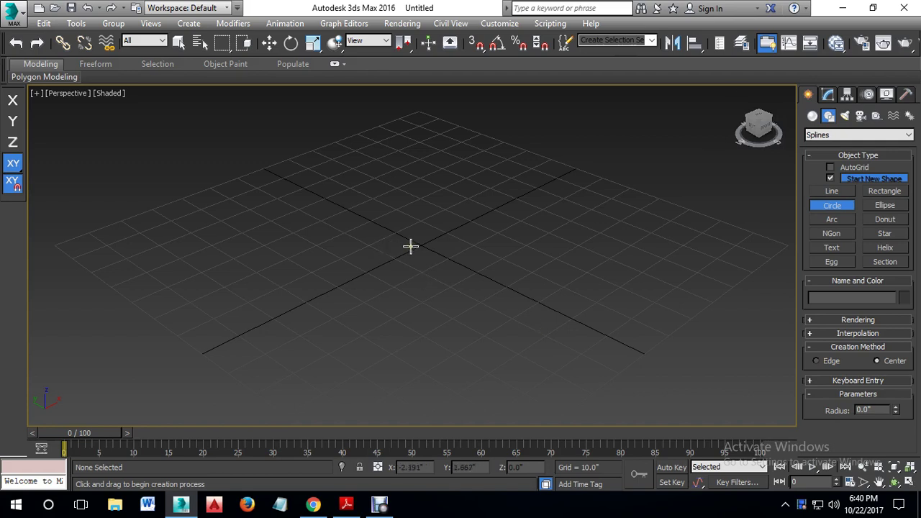
# Step: Draw a circle of about 10.27" radius at the grid's centre and add a Bevel modifier to it
pyautogui.moveTo(421, 245); pyautogui.dragTo(455, 253)
pyautogui.rightClick(438, 240)
pyautogui.click(827, 95)
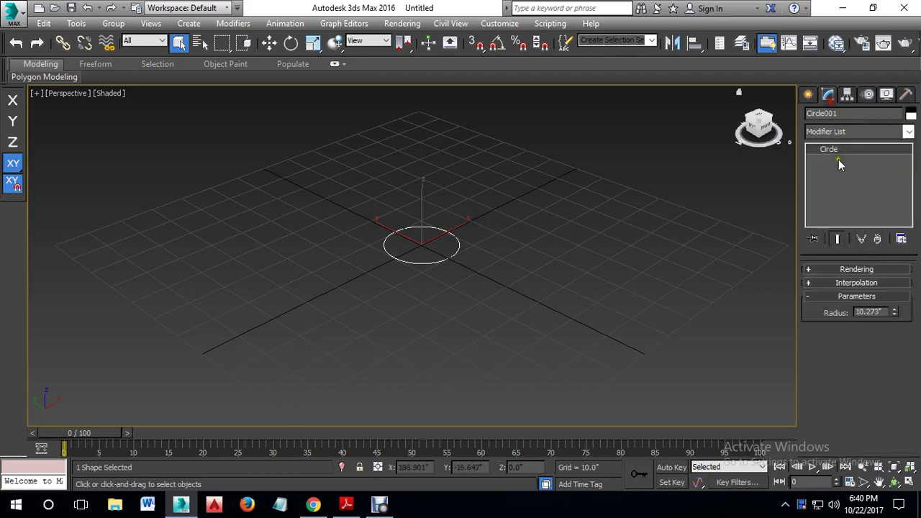
pyautogui.click(840, 129)
pyautogui.press('b')
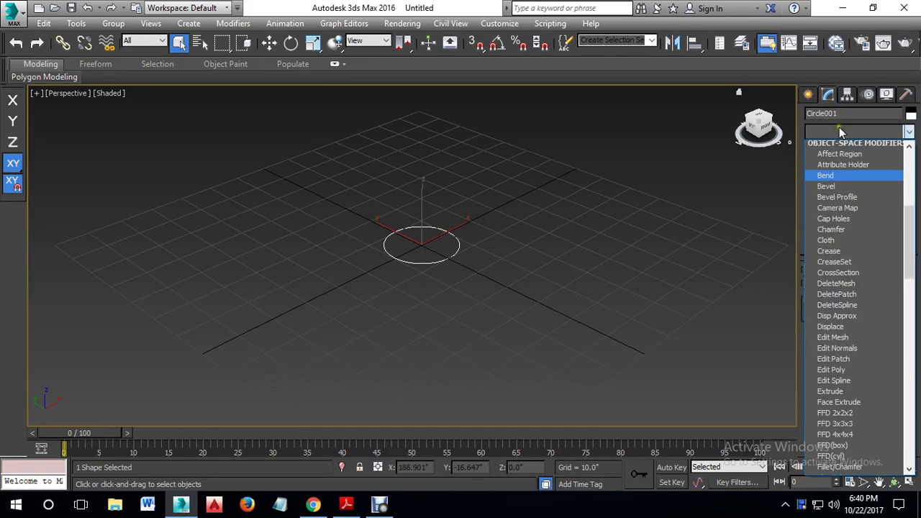
pyautogui.click(841, 156)
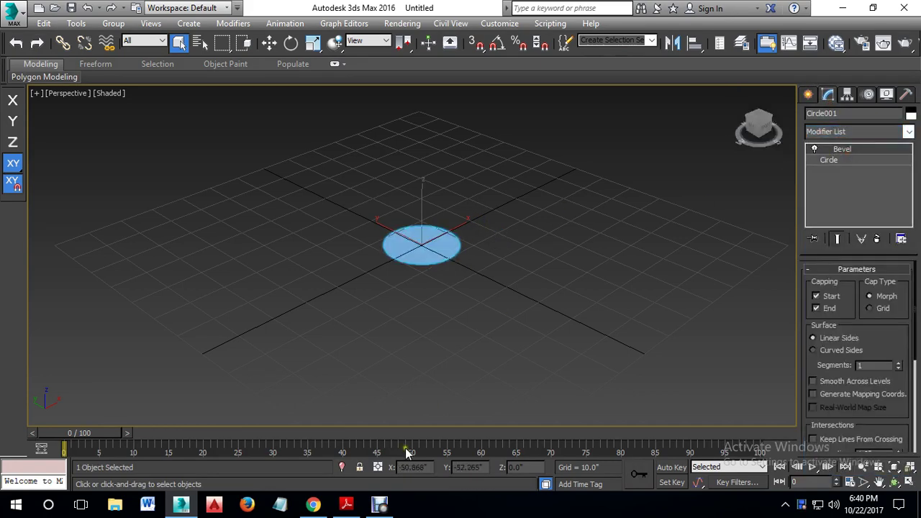
# Step: Set the bevel's Level 1 height to 8.5" and its outline to 5.0"
pyautogui.moveTo(871, 338); pyautogui.dragTo(867, 166)
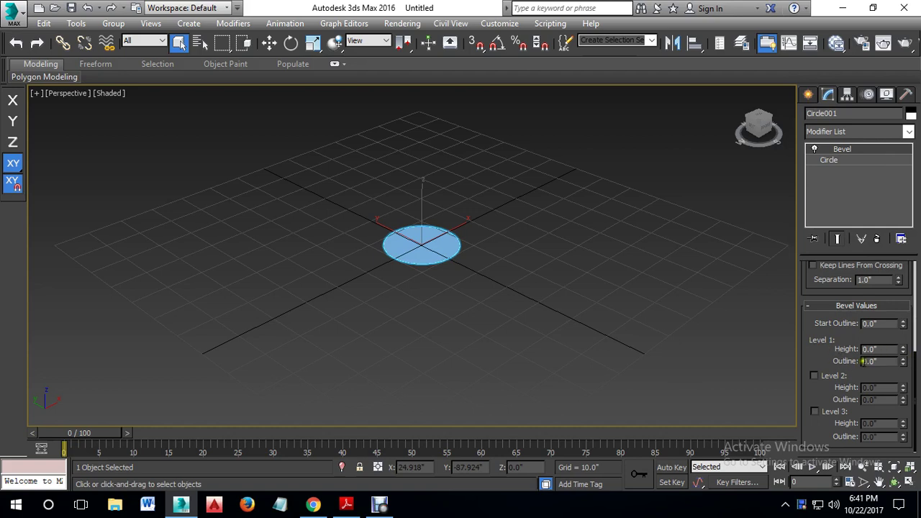
pyautogui.moveTo(903, 349); pyautogui.dragTo(906, 333)
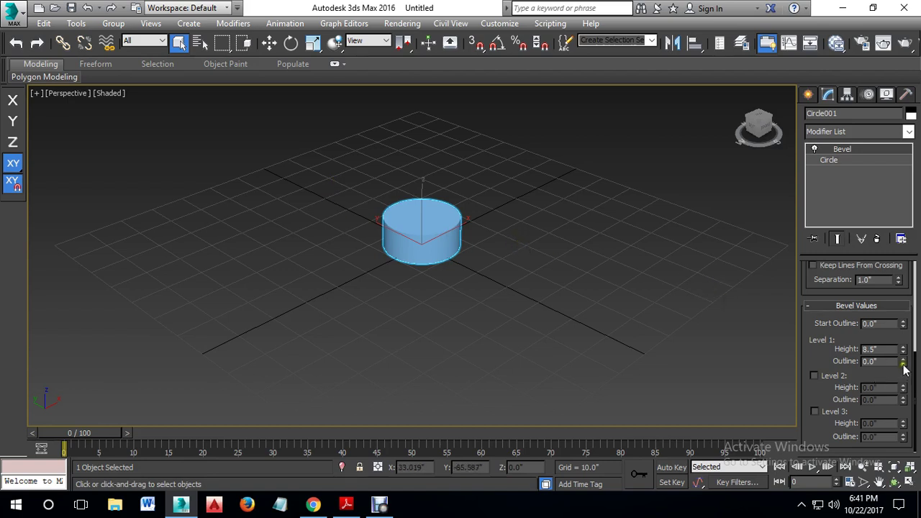
pyautogui.moveTo(905, 365); pyautogui.dragTo(904, 344)
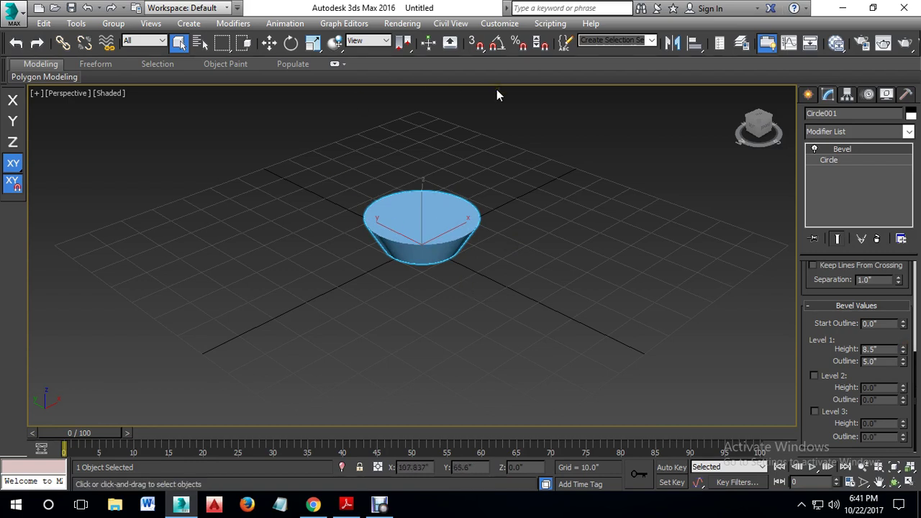
# Step: Enable bevel Level 2 with height 10.5" and outline -7.8", and Level 3 with height 6.5" and outline 4.2"
pyautogui.click(814, 374)
pyautogui.moveTo(904, 389); pyautogui.dragTo(905, 434)
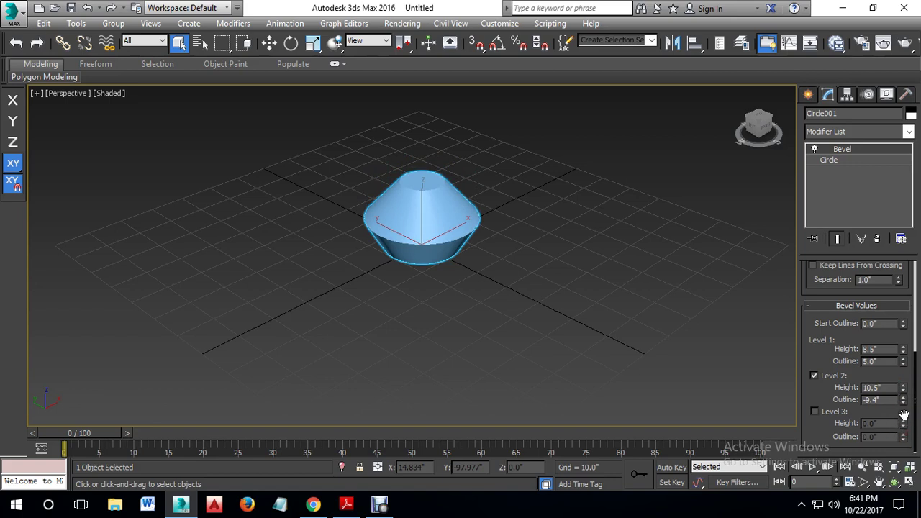
pyautogui.moveTo(906, 405); pyautogui.dragTo(906, 395)
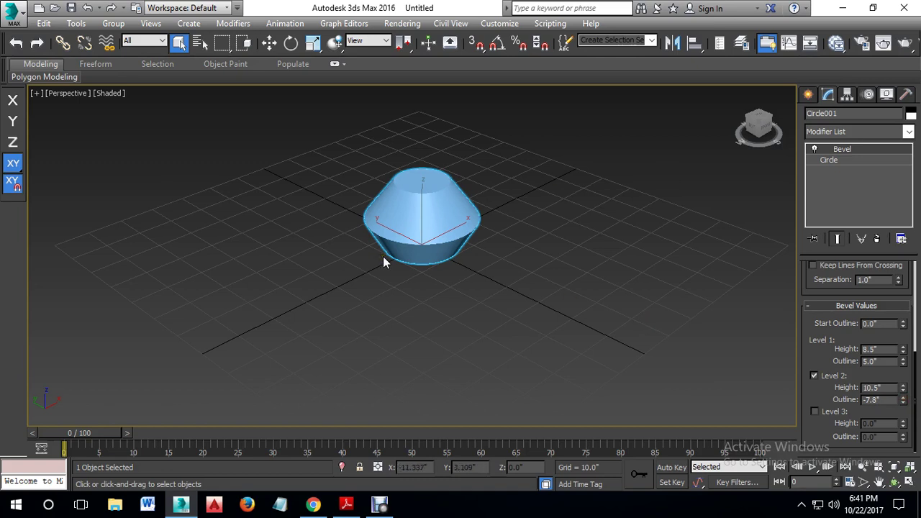
pyautogui.click(815, 410)
pyautogui.moveTo(905, 424)
pyautogui.mouseDown()
pyautogui.moveTo(904, 410)
pyautogui.moveTo(904, 430)
pyautogui.moveTo(903, 421)
pyautogui.mouseUp()
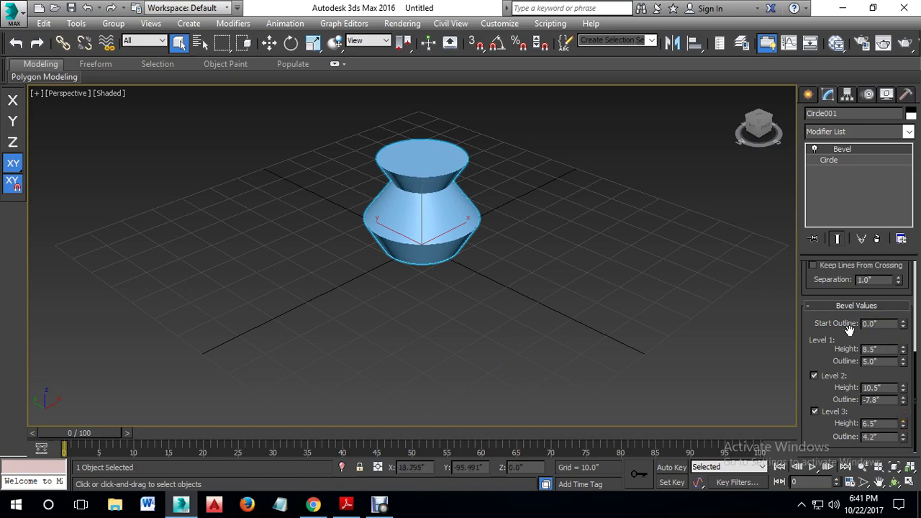
# Step: Switch the bevel surface to Curved Sides and raise its segments to 12
pyautogui.click(541, 290)
pyautogui.keyDown('alt'); pyautogui.moveTo(500, 303); pyautogui.dragTo(432, 247, button='middle'); pyautogui.keyUp('alt')
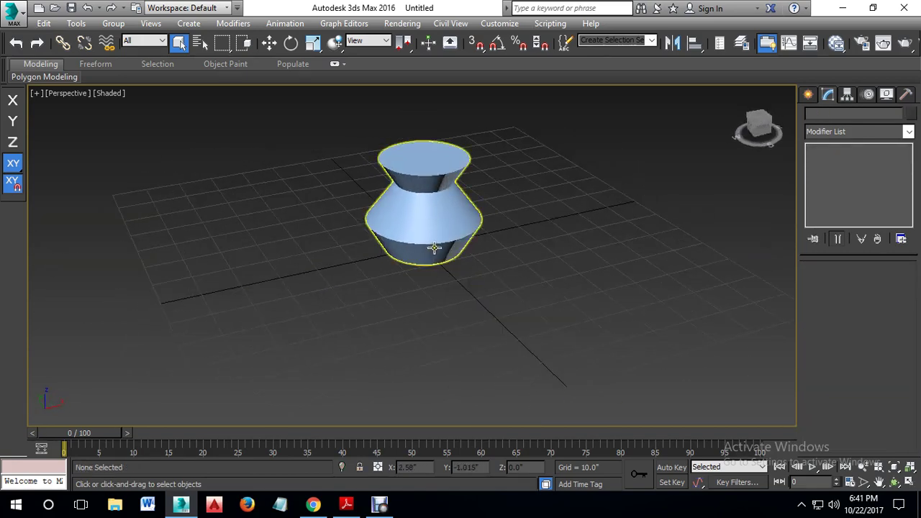
pyautogui.click(428, 249)
pyautogui.scroll(5, 428, 249)
pyautogui.keyDown('alt'); pyautogui.moveTo(422, 281); pyautogui.dragTo(478, 306, button='middle'); pyautogui.keyUp('alt')
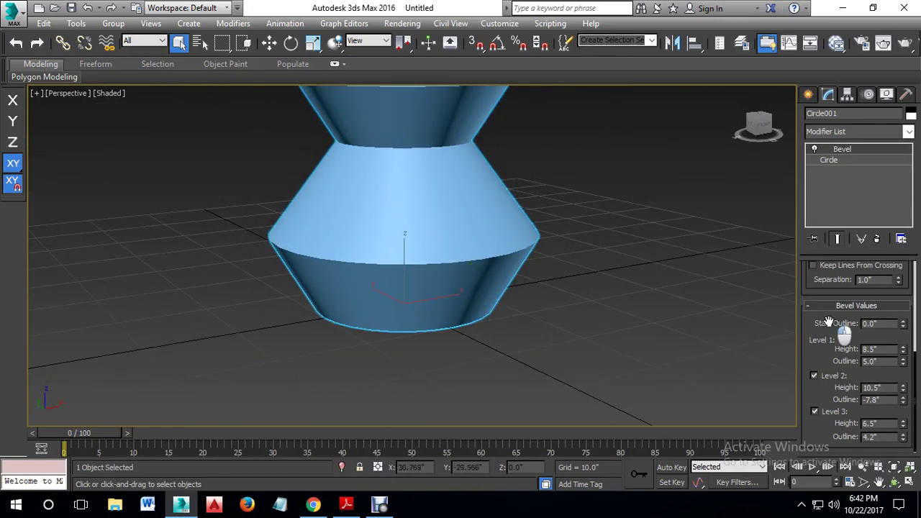
pyautogui.moveTo(838, 324); pyautogui.dragTo(844, 424)
pyautogui.scroll(2, 846, 343)
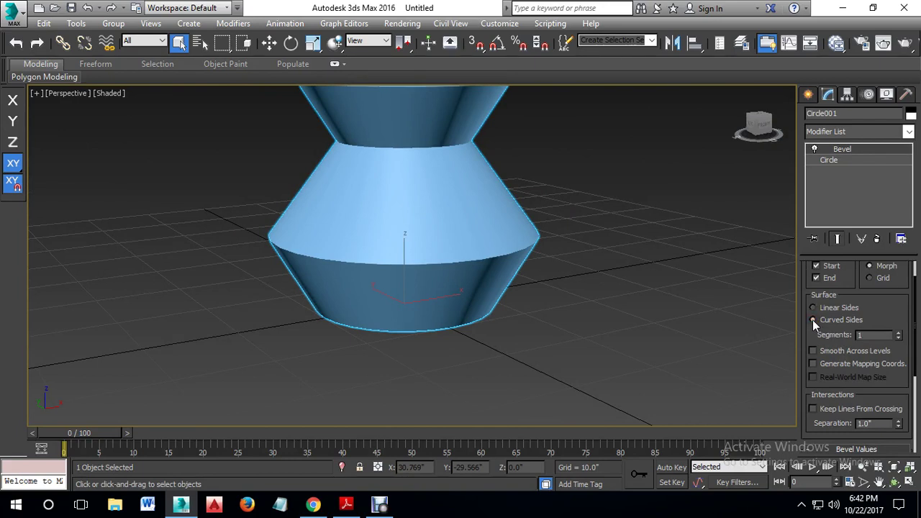
pyautogui.click(898, 332)
pyautogui.click(898, 333)
pyautogui.click(897, 332)
pyautogui.click(898, 332)
pyautogui.click(897, 333)
pyautogui.click(897, 333)
pyautogui.click(898, 333)
pyautogui.doubleClick(898, 333)
pyautogui.click(897, 333)
pyautogui.click(897, 333)
pyautogui.scroll(-3, 695, 260)
pyautogui.moveTo(695, 261); pyautogui.dragTo(606, 329, button='middle')
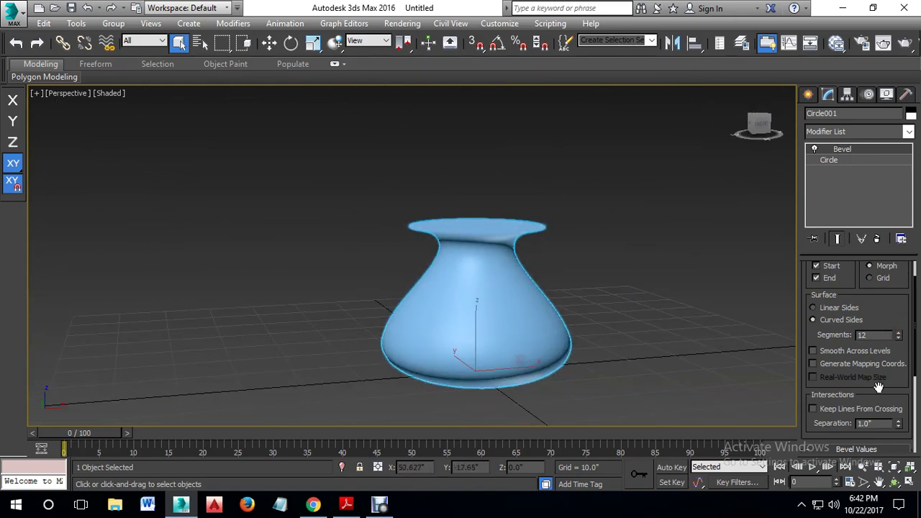
# Step: Set the bevel's Level 1 height to 15.5" and the Level 2 height to 4.5"
pyautogui.scroll(-5, 883, 356)
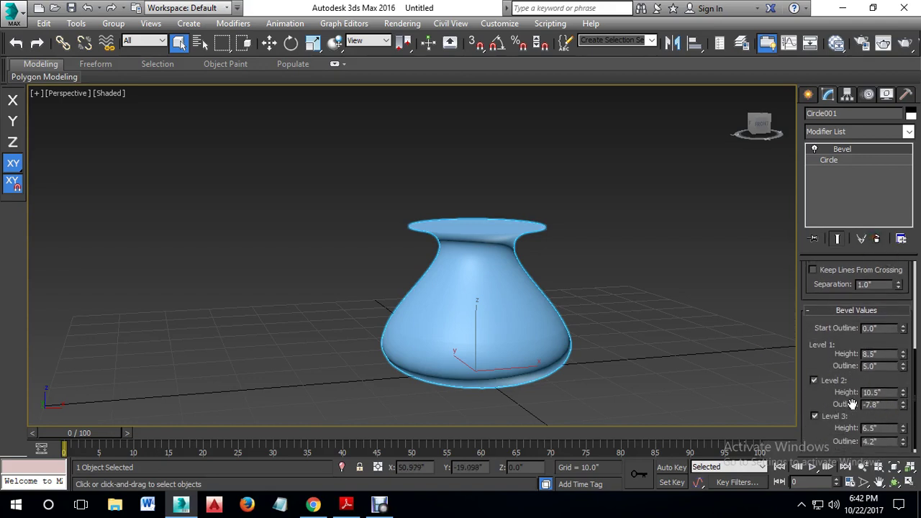
pyautogui.moveTo(903, 359); pyautogui.dragTo(903, 345)
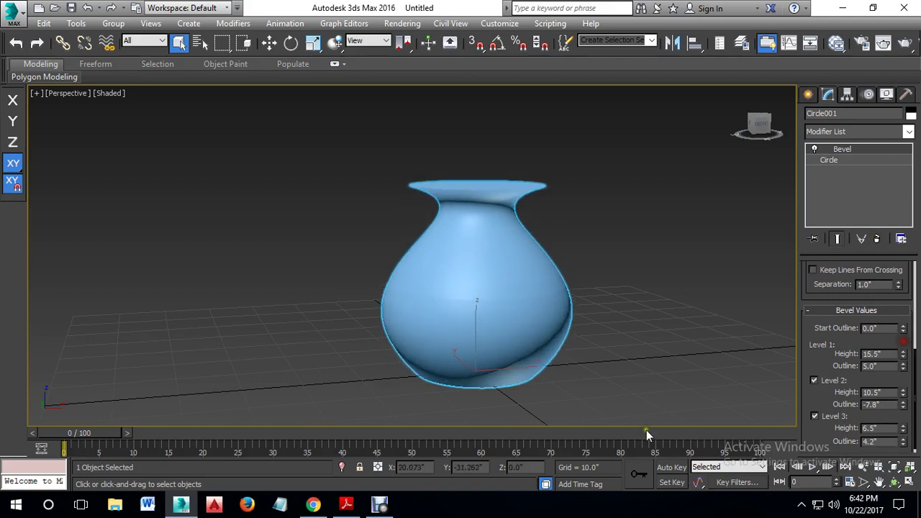
pyautogui.moveTo(903, 400); pyautogui.dragTo(905, 405)
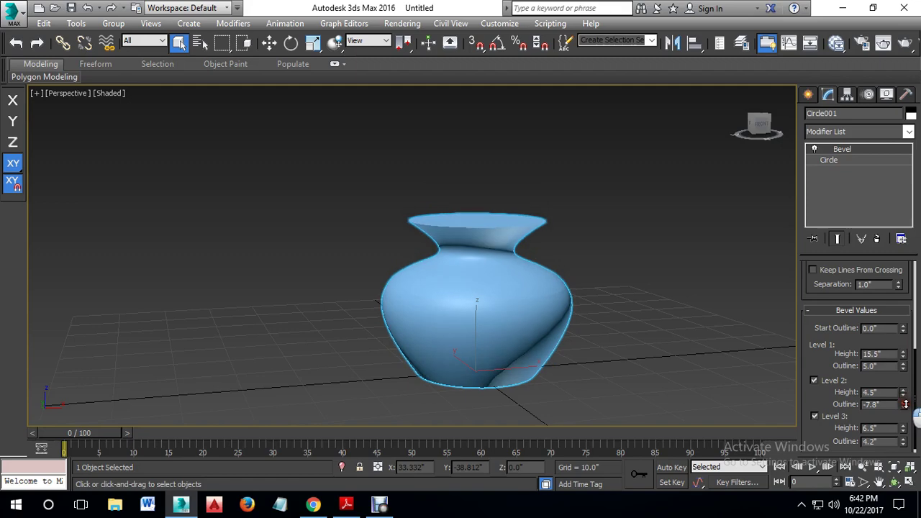
pyautogui.keyDown('alt'); pyautogui.moveTo(627, 343); pyautogui.dragTo(679, 355, button='middle'); pyautogui.keyUp('alt')
# Step: Turn off the bevel's End capping to open the vase's mouth
pyautogui.moveTo(834, 340); pyautogui.dragTo(835, 437)
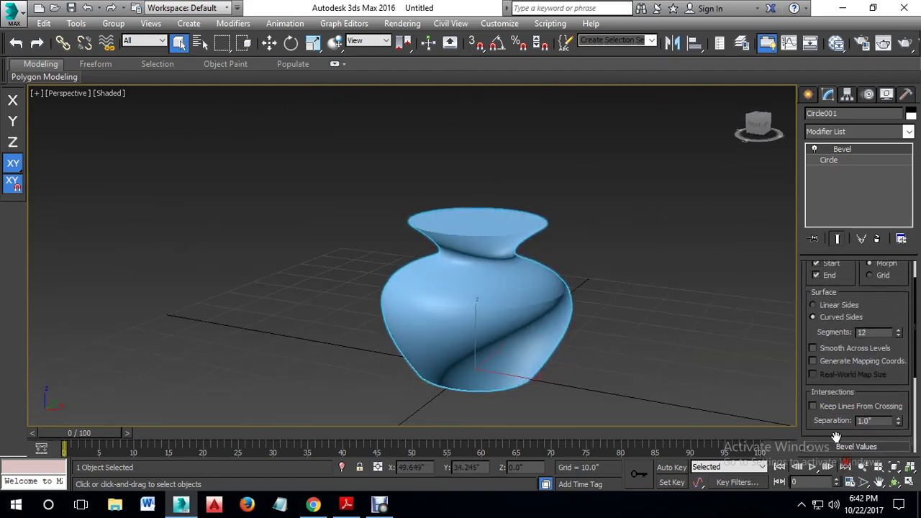
pyautogui.scroll(2, 878, 302)
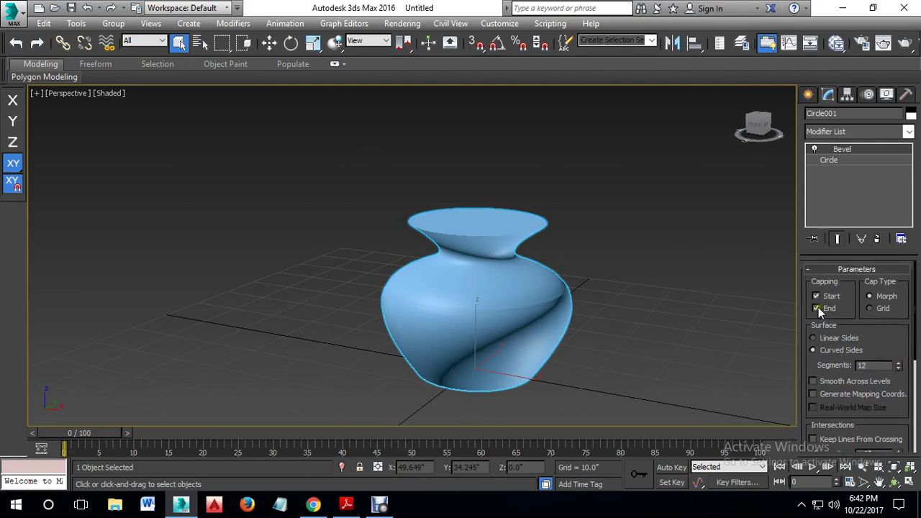
pyautogui.click(816, 308)
pyautogui.moveTo(597, 356)
pyautogui.keyDown('alt'); pyautogui.mouseDown(button='middle')
pyautogui.moveTo(584, 360)
pyautogui.moveTo(581, 417)
pyautogui.moveTo(483, 367)
pyautogui.moveTo(497, 319)
pyautogui.moveTo(551, 235)
pyautogui.moveTo(626, 309)
pyautogui.moveTo(552, 324)
pyautogui.moveTo(581, 361)
pyautogui.mouseUp(button='middle'); pyautogui.keyUp('alt')
# Step: Set the bevel's Start Outline to -4.4" to narrow the vase
pyautogui.scroll(-4, 891, 338)
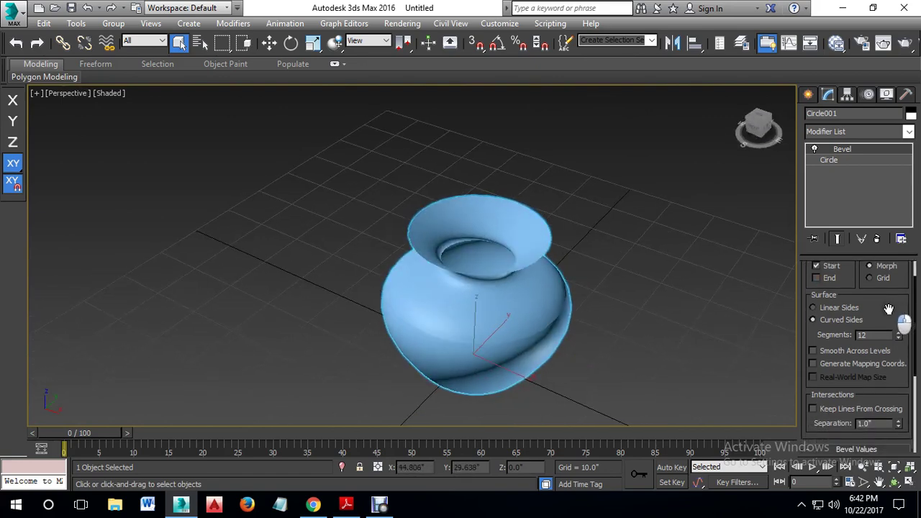
pyautogui.moveTo(884, 348); pyautogui.dragTo(888, 272)
pyautogui.keyDown('alt'); pyautogui.moveTo(546, 280); pyautogui.dragTo(452, 368, button='middle'); pyautogui.keyUp('alt')
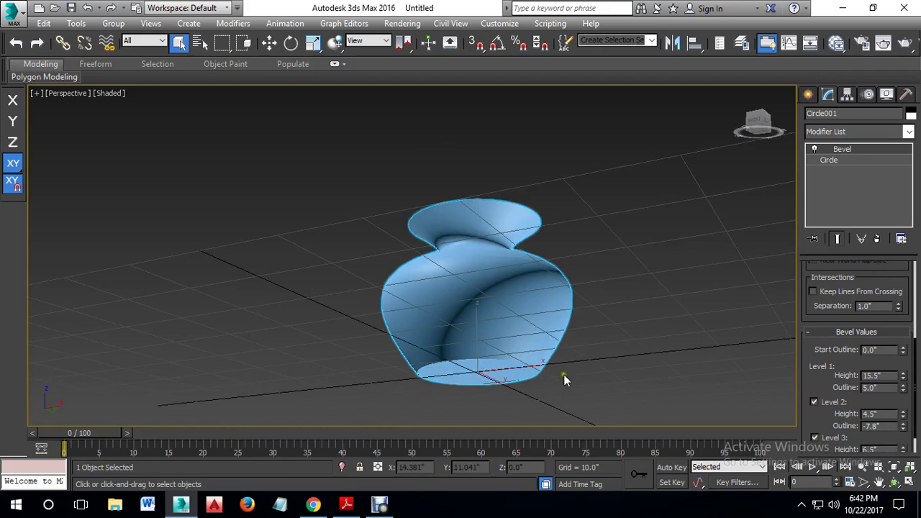
pyautogui.moveTo(902, 354); pyautogui.dragTo(914, 381)
pyautogui.keyDown('alt'); pyautogui.moveTo(604, 358); pyautogui.dragTo(592, 436, button='middle'); pyautogui.keyUp('alt')
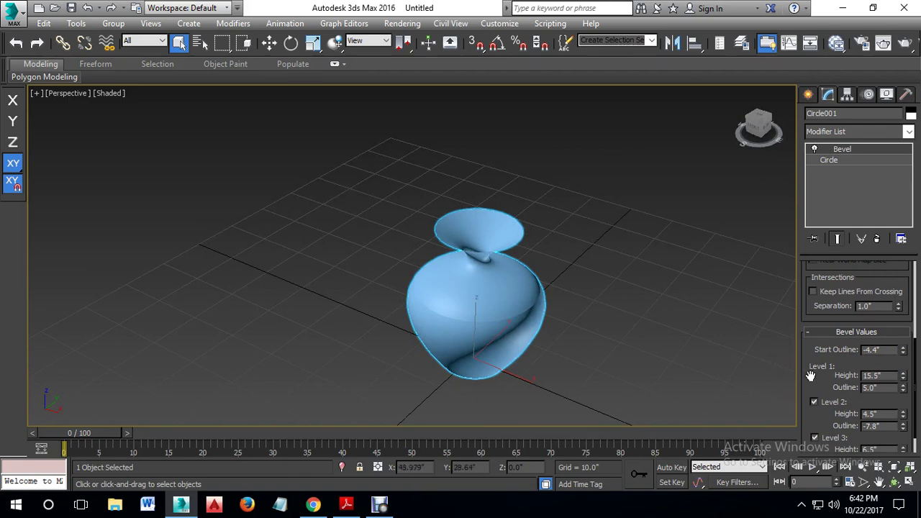
# Step: Set the bevel's Level 2 height to 5.0" and outline to -5.4", and the Level 3 outline to 1.4"
pyautogui.moveTo(814, 374); pyautogui.dragTo(812, 347)
pyautogui.click(903, 387)
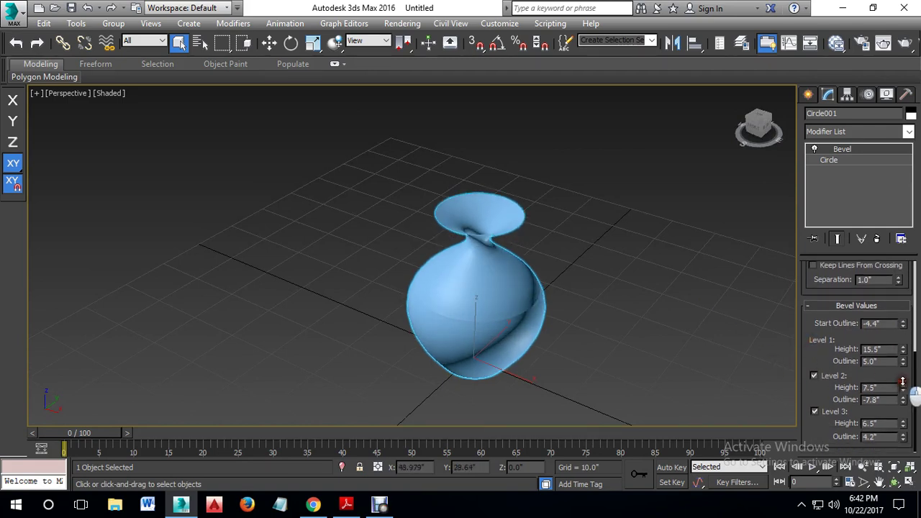
pyautogui.moveTo(904, 400); pyautogui.dragTo(900, 388)
pyautogui.keyDown('alt'); pyautogui.moveTo(647, 360); pyautogui.dragTo(584, 312, button='middle'); pyautogui.keyUp('alt')
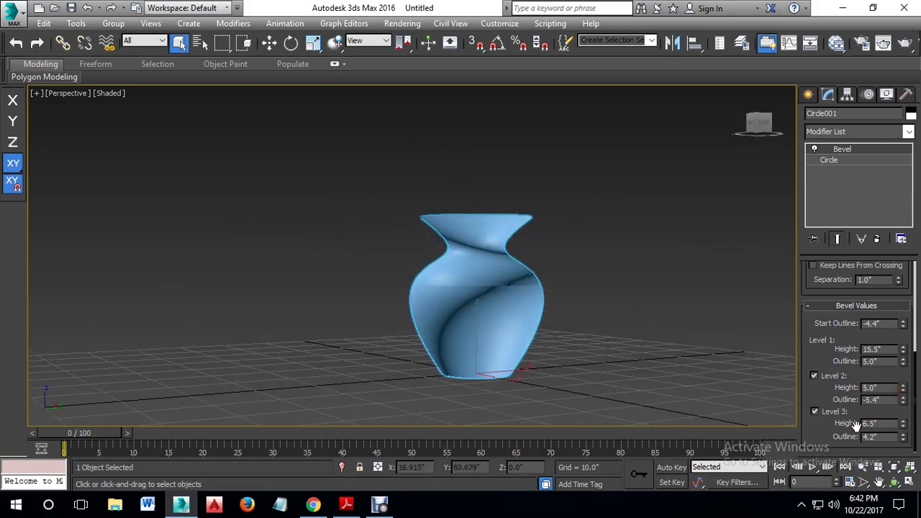
pyautogui.moveTo(907, 437); pyautogui.dragTo(912, 456)
pyautogui.keyDown('alt'); pyautogui.moveTo(777, 419); pyautogui.dragTo(567, 318, button='middle'); pyautogui.keyUp('alt')
# Step: Enable Smooth Across Levels on the bevel to remove the seam around the vase's body
pyautogui.scroll(5, 530, 312)
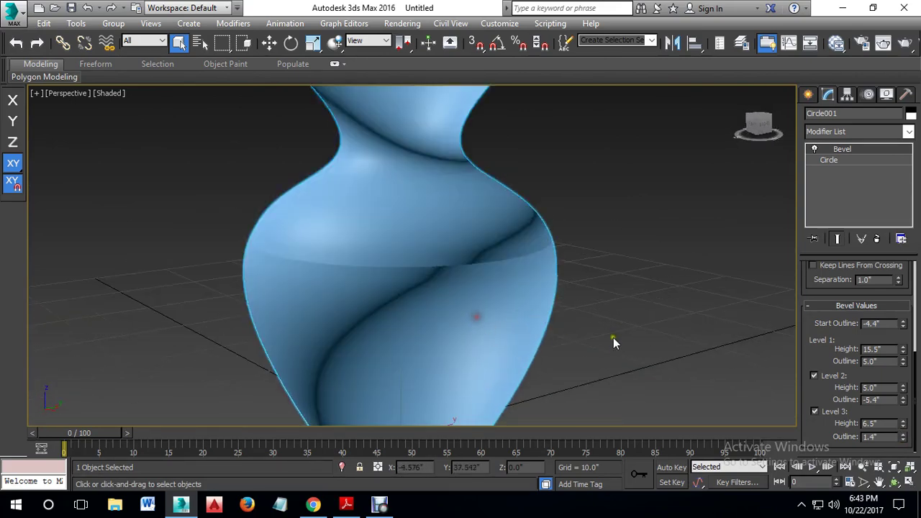
pyautogui.moveTo(814, 293); pyautogui.dragTo(834, 425)
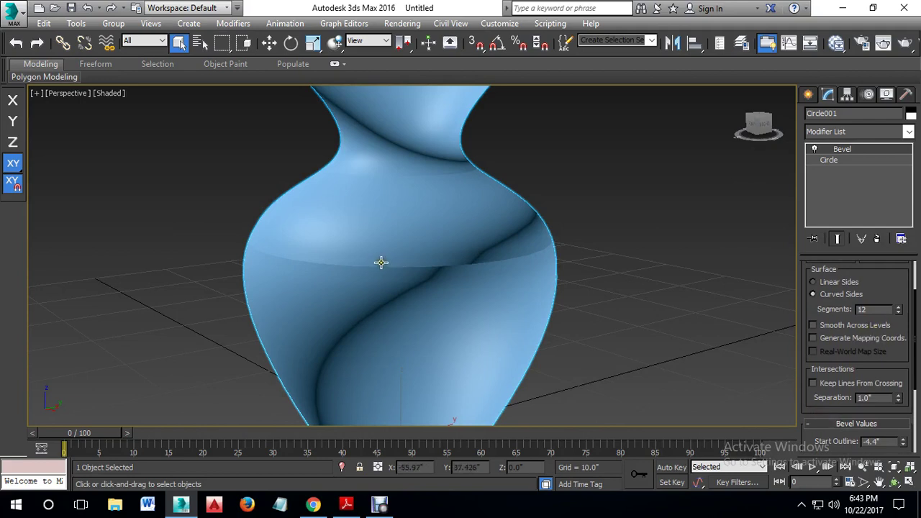
pyautogui.click(813, 325)
pyautogui.keyDown('alt'); pyautogui.moveTo(414, 270); pyautogui.dragTo(487, 291, button='middle'); pyautogui.keyUp('alt')
pyautogui.scroll(-5, 520, 279)
# Step: Inspect the inside of the vase from above and add a Shell modifier to it
pyautogui.click(585, 292)
pyautogui.scroll(5, 541, 278)
pyautogui.keyDown('alt'); pyautogui.moveTo(541, 278); pyautogui.dragTo(539, 239, button='middle'); pyautogui.keyUp('alt')
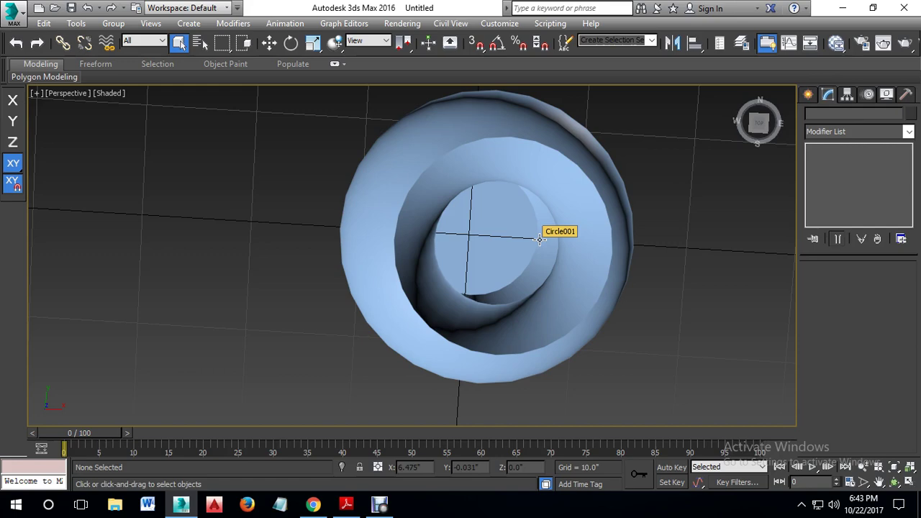
pyautogui.click(511, 298)
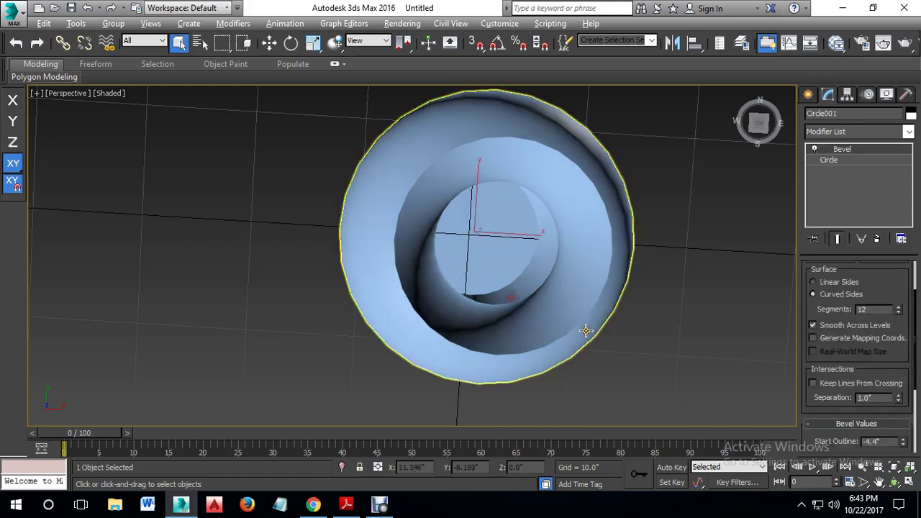
pyautogui.keyDown('alt'); pyautogui.moveTo(590, 329); pyautogui.dragTo(591, 301, button='middle'); pyautogui.keyUp('alt')
pyautogui.click(840, 131)
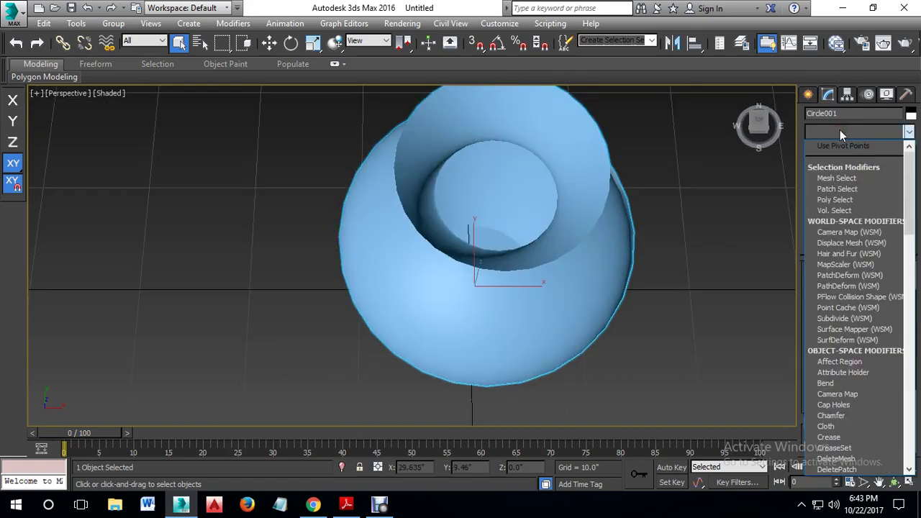
pyautogui.write('sh')
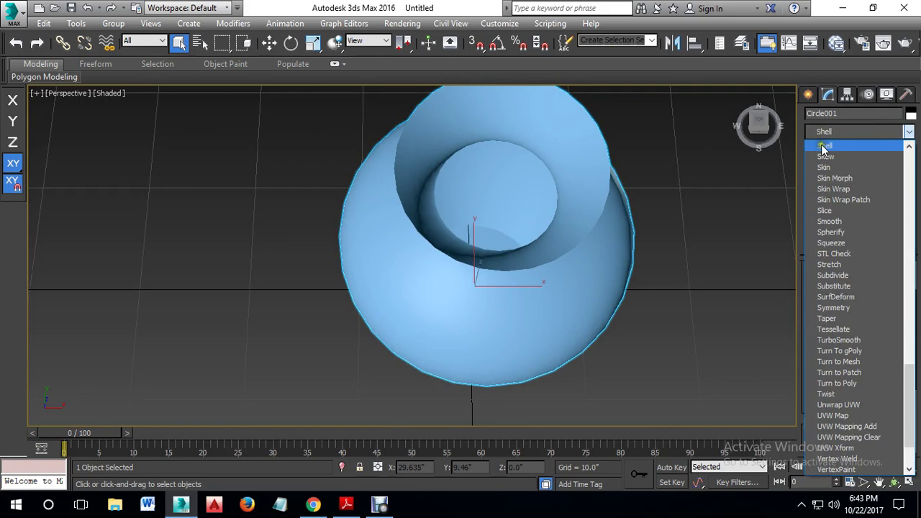
pyautogui.click(822, 146)
# Step: Set the shell's Outer Amount to 0.29" to thin the vase's wall
pyautogui.keyDown('alt'); pyautogui.moveTo(651, 238); pyautogui.dragTo(633, 175, button='middle'); pyautogui.keyUp('alt')
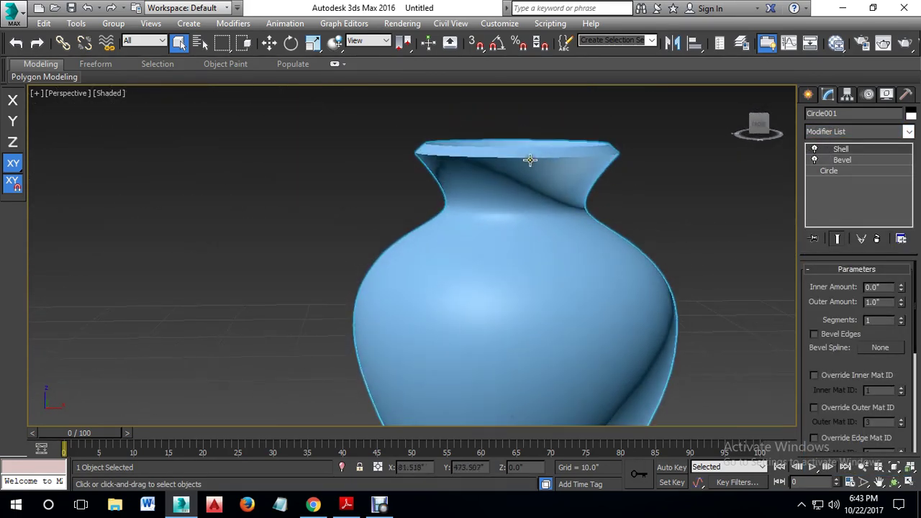
pyautogui.keyDown('alt'); pyautogui.moveTo(533, 173); pyautogui.dragTo(540, 183, button='middle'); pyautogui.keyUp('alt')
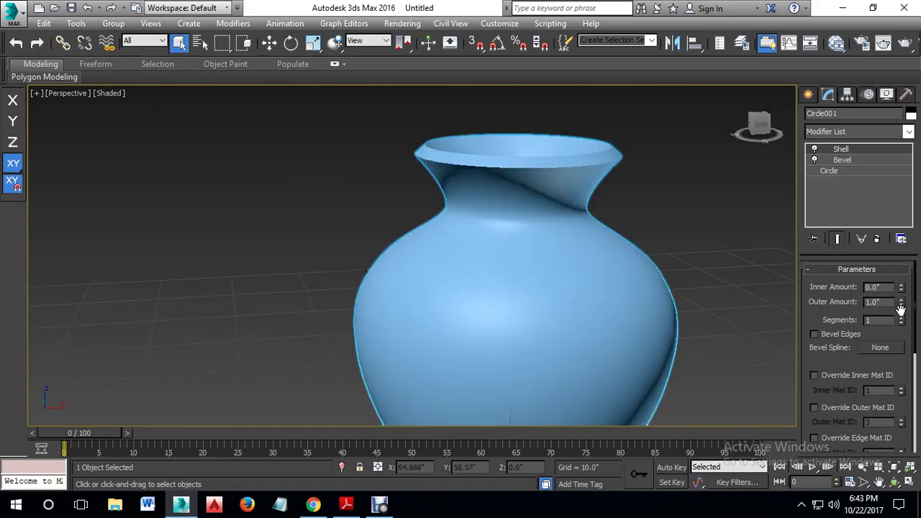
pyautogui.moveTo(900, 303); pyautogui.dragTo(901, 360)
pyautogui.keyDown('alt'); pyautogui.moveTo(682, 238); pyautogui.dragTo(481, 108, button='middle'); pyautogui.keyUp('alt')
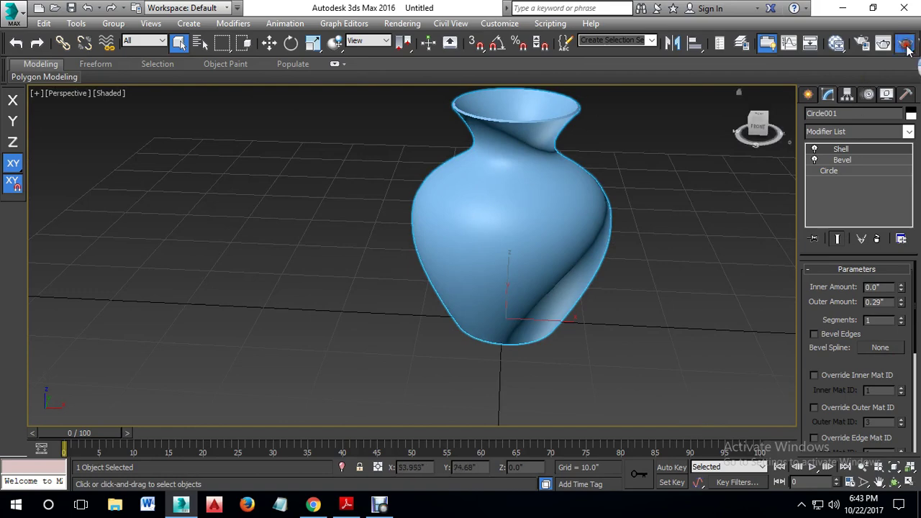
# Step: Render the perspective view of the vase and return to the viewport
pyautogui.click(884, 42)
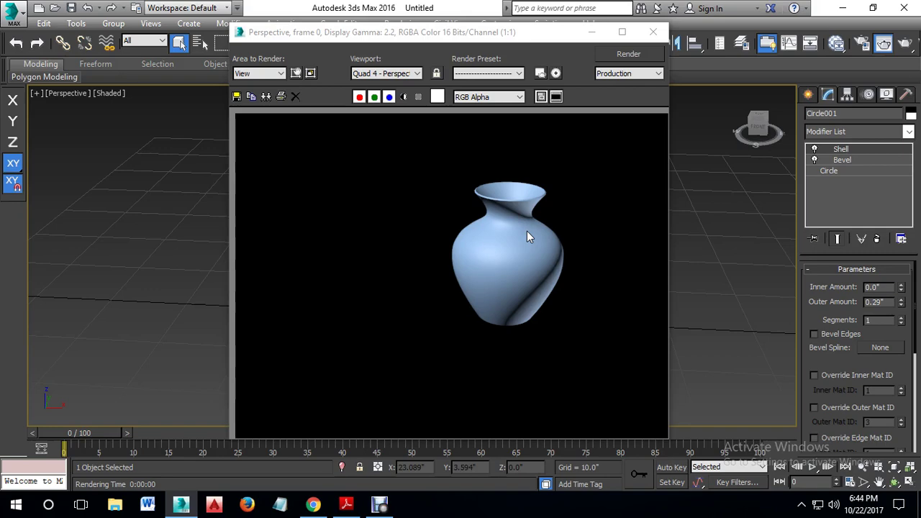
pyautogui.click(661, 257)
# Step: Examine the vase's overall shape, then its rim and interior up close
pyautogui.keyDown('alt'); pyautogui.moveTo(495, 290); pyautogui.dragTo(469, 320, button='middle'); pyautogui.keyUp('alt')
pyautogui.scroll(-2, 543, 300)
pyautogui.scroll(-2, 544, 300)
pyautogui.keyDown('alt'); pyautogui.moveTo(544, 304); pyautogui.dragTo(533, 272, button='middle'); pyautogui.keyUp('alt')
pyautogui.click(509, 288)
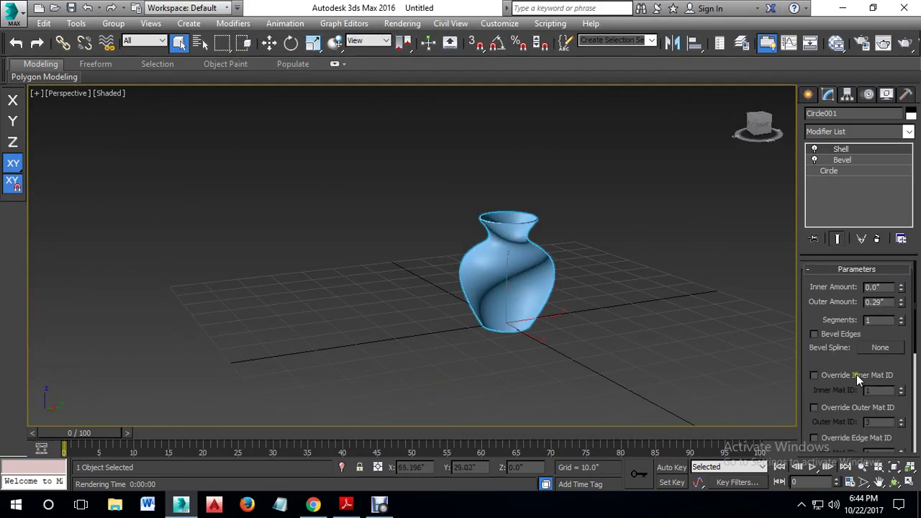
pyautogui.keyDown('alt'); pyautogui.moveTo(608, 332); pyautogui.dragTo(595, 348, button='middle'); pyautogui.keyUp('alt')
pyautogui.scroll(5, 603, 319)
pyautogui.scroll(4, 539, 200)
pyautogui.scroll(-1, 545, 246)
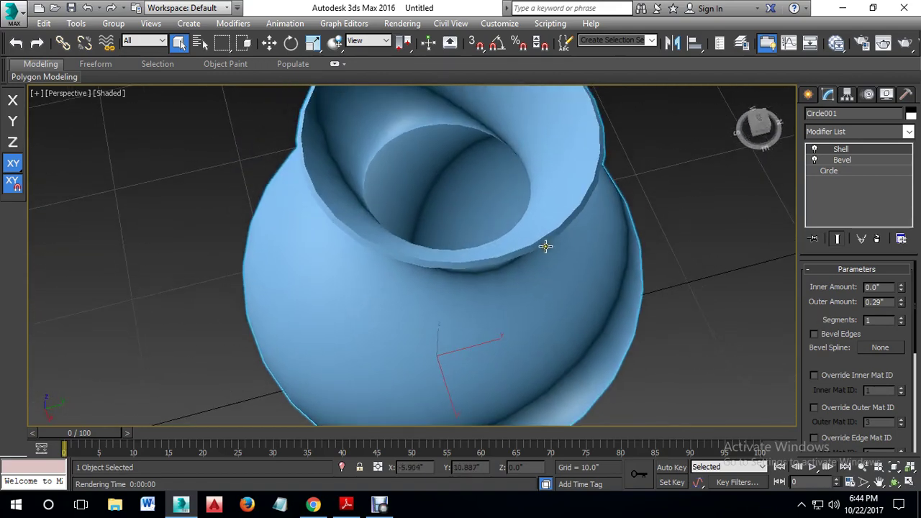
# Step: Try other Segments and Inner Amount values in the vase's Shell modifier
pyautogui.moveTo(903, 320); pyautogui.dragTo(912, 239)
pyautogui.moveTo(906, 287); pyautogui.dragTo(904, 314)
pyautogui.scroll(3, 665, 331)
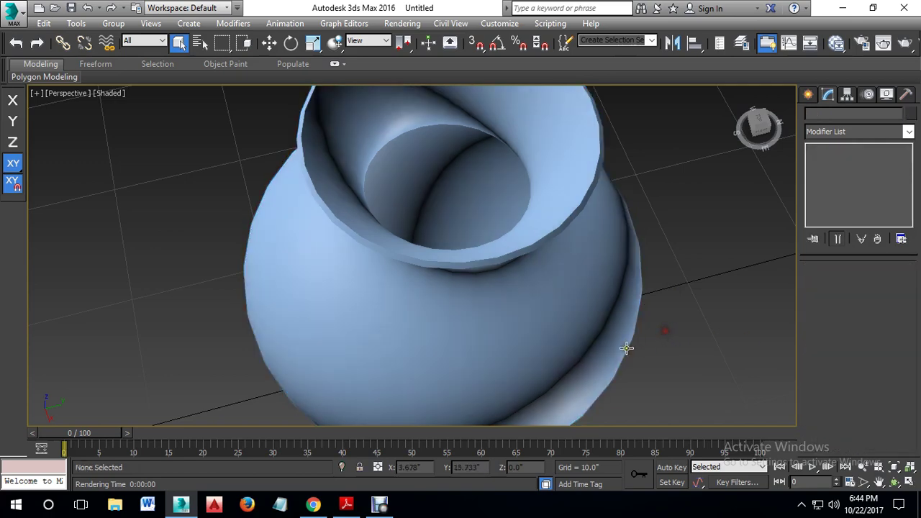
# Step: Move the vase along the Y axis to about Y -32.7", clearing the centre of the grid
pyautogui.scroll(-6, 524, 255)
pyautogui.keyDown('alt'); pyautogui.moveTo(534, 272); pyautogui.dragTo(578, 296, button='middle'); pyautogui.keyUp('alt')
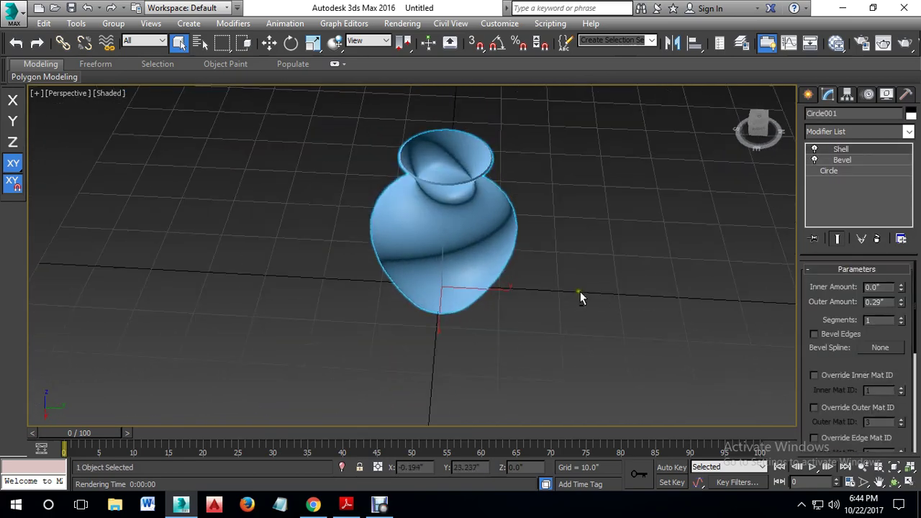
pyautogui.press('w')
pyautogui.moveTo(492, 289); pyautogui.dragTo(296, 277)
# Step: Draw a rectangle spline about 20.5" by 19.9" on the grid beside the vase
pyautogui.click(809, 97)
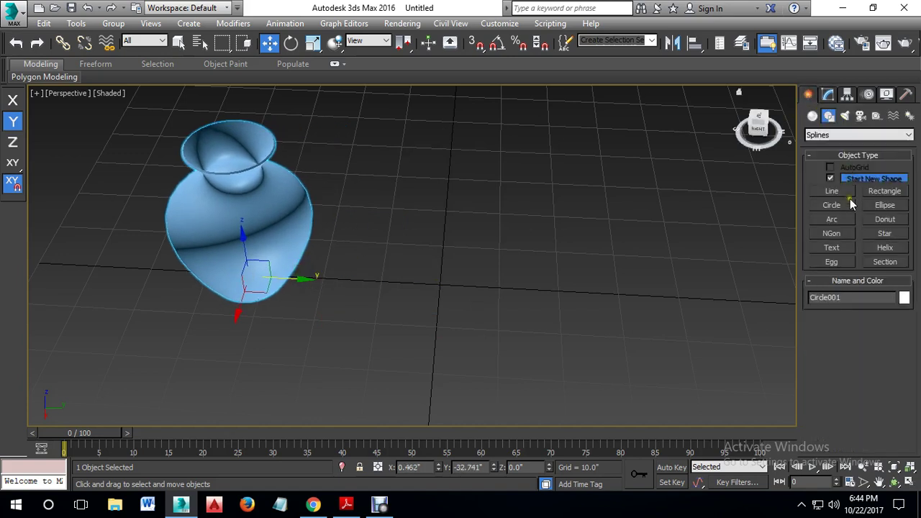
pyautogui.click(884, 191)
pyautogui.moveTo(439, 247); pyautogui.dragTo(561, 335)
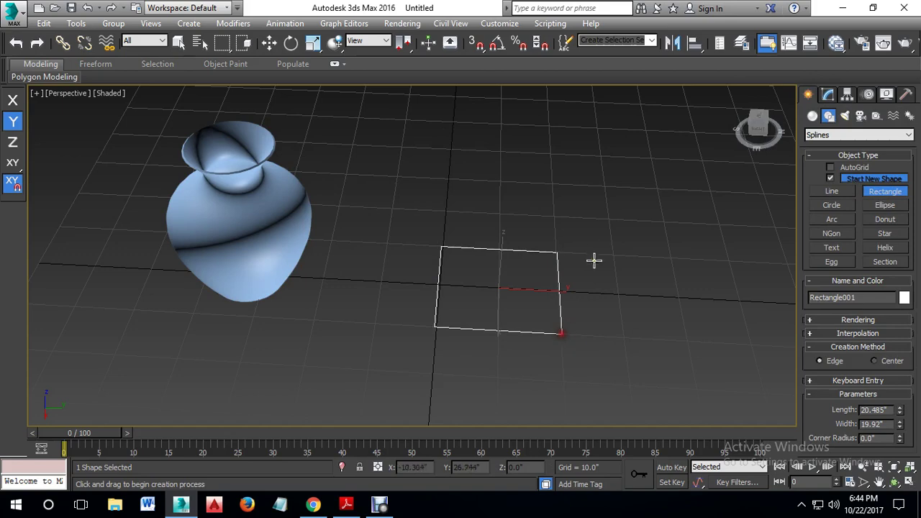
pyautogui.press('w')
# Step: Add a Bevel modifier to the new rectangle
pyautogui.click(828, 95)
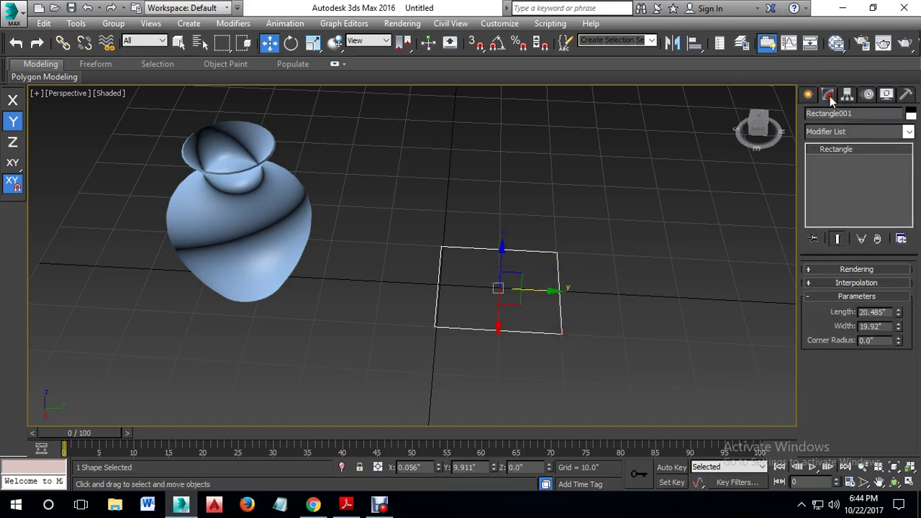
pyautogui.click(846, 136)
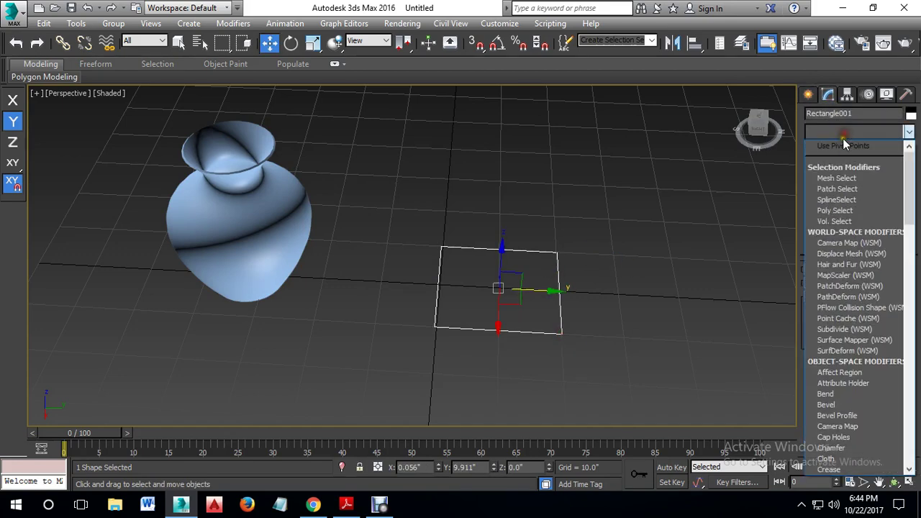
pyautogui.click(834, 406)
pyautogui.keyDown('alt'); pyautogui.moveTo(776, 380); pyautogui.dragTo(688, 292, button='middle'); pyautogui.keyUp('alt')
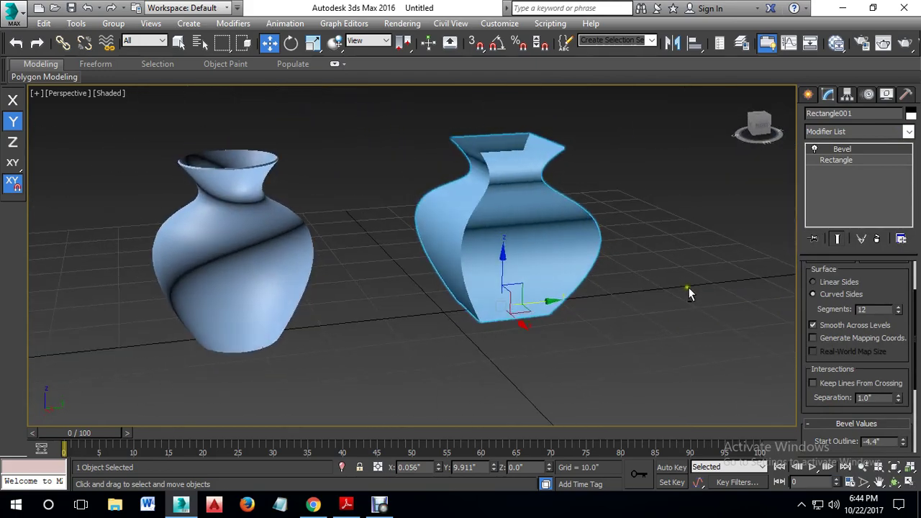
# Step: Set the rectangle's Bevel Level 1 Height to 7.5" and Level 1 Outline to -7.0"
pyautogui.keyDown('alt'); pyautogui.moveTo(470, 126); pyautogui.dragTo(657, 297, button='middle'); pyautogui.keyUp('alt')
pyautogui.scroll(-4, 889, 358)
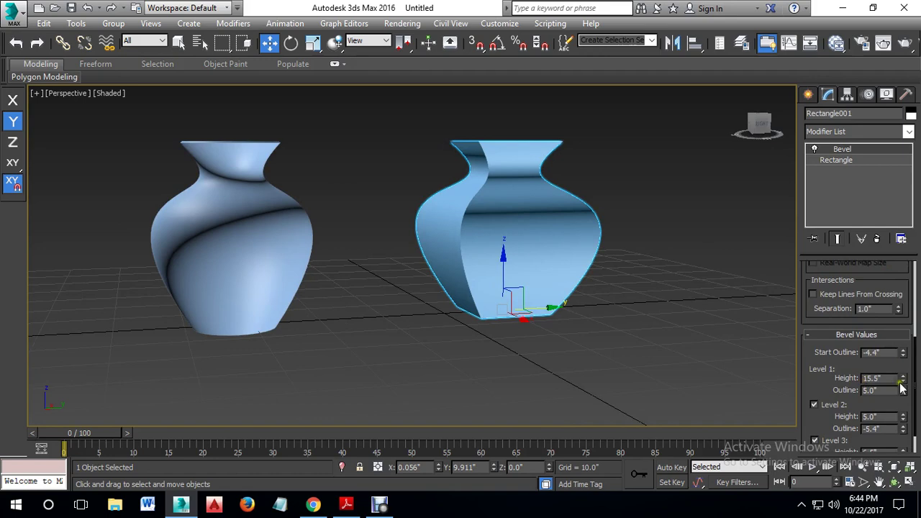
pyautogui.moveTo(903, 381); pyautogui.dragTo(904, 385)
pyautogui.keyDown('alt'); pyautogui.moveTo(561, 277); pyautogui.dragTo(576, 295, button='middle'); pyautogui.keyUp('alt')
pyautogui.moveTo(901, 392); pyautogui.dragTo(905, 437)
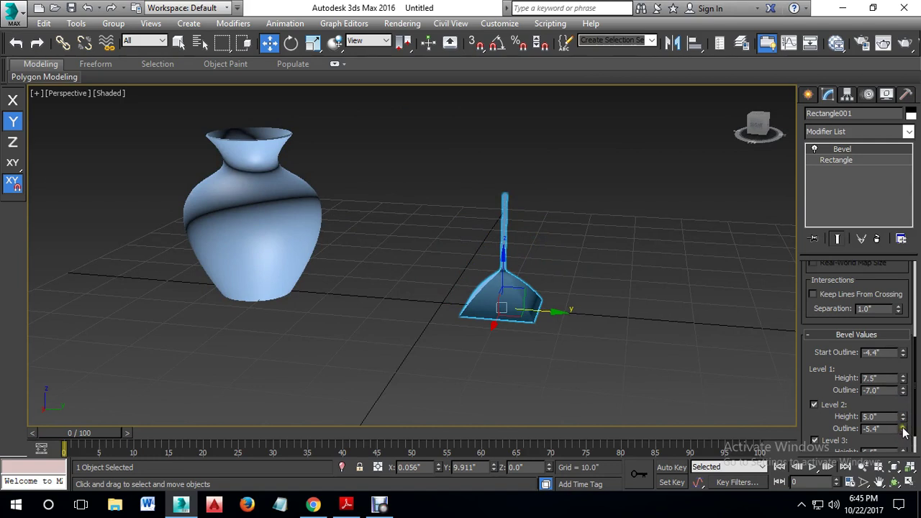
# Step: Set the rectangle's Bevel Level 2 Outline to -0.4" and Level 3 Outline to 27.2"
pyautogui.moveTo(904, 431); pyautogui.dragTo(904, 410)
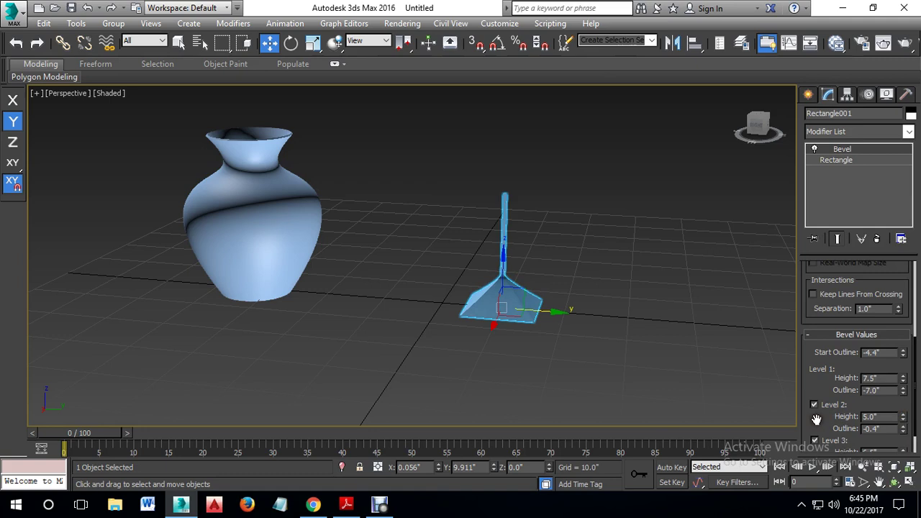
pyautogui.scroll(-2, 816, 351)
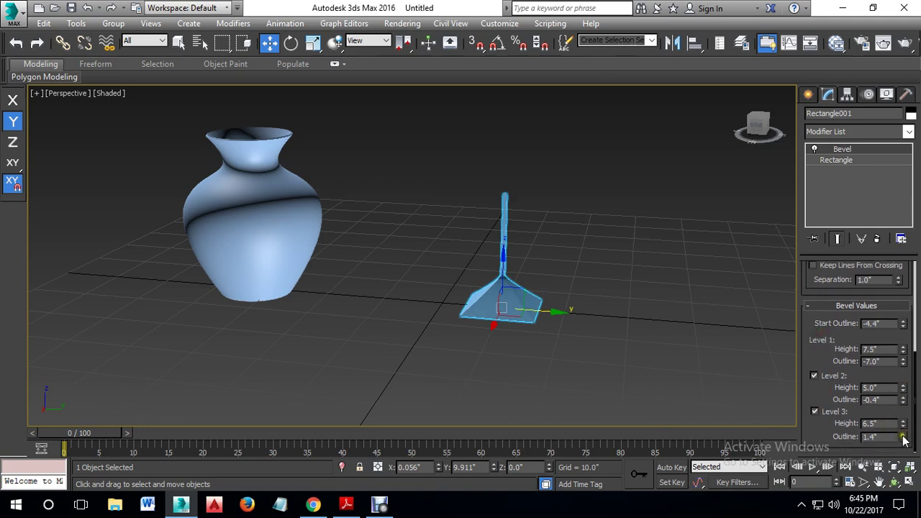
pyautogui.moveTo(904, 439); pyautogui.dragTo(904, 348)
pyautogui.keyDown('alt'); pyautogui.moveTo(576, 343); pyautogui.dragTo(743, 368, button='middle'); pyautogui.keyUp('alt')
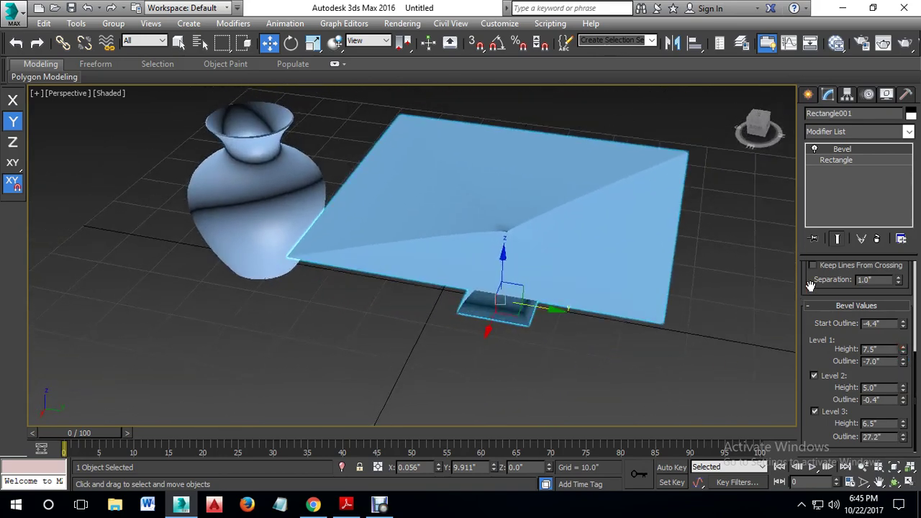
# Step: Enable the End cap of the rectangle's Bevel to close its upper face
pyautogui.scroll(5, 810, 285)
pyautogui.scroll(1, 820, 288)
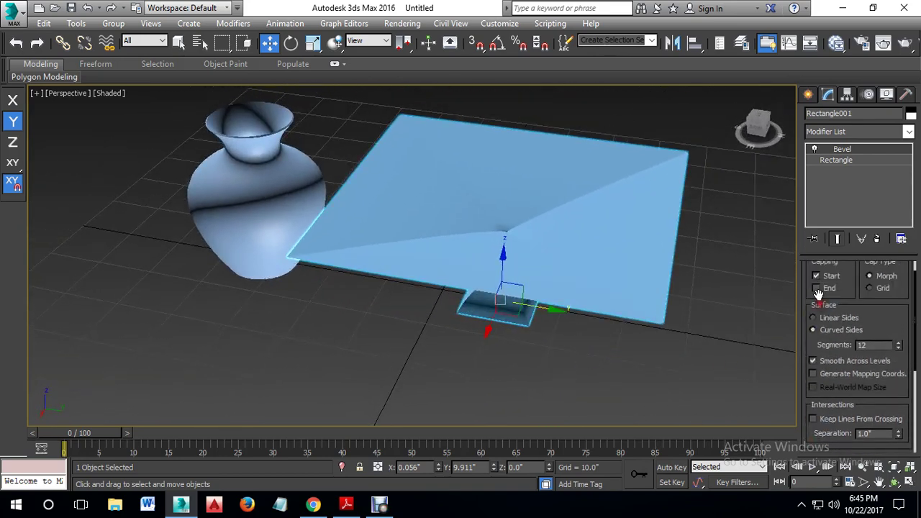
pyautogui.click(817, 288)
pyautogui.keyDown('alt'); pyautogui.moveTo(547, 316); pyautogui.dragTo(499, 256, button='middle'); pyautogui.keyUp('alt')
# Step: Set the rectangle's Bevel outlines to -11.4" for Level 1, -1.4" for Level 2 and 20.2" for Level 3
pyautogui.scroll(-6, 885, 395)
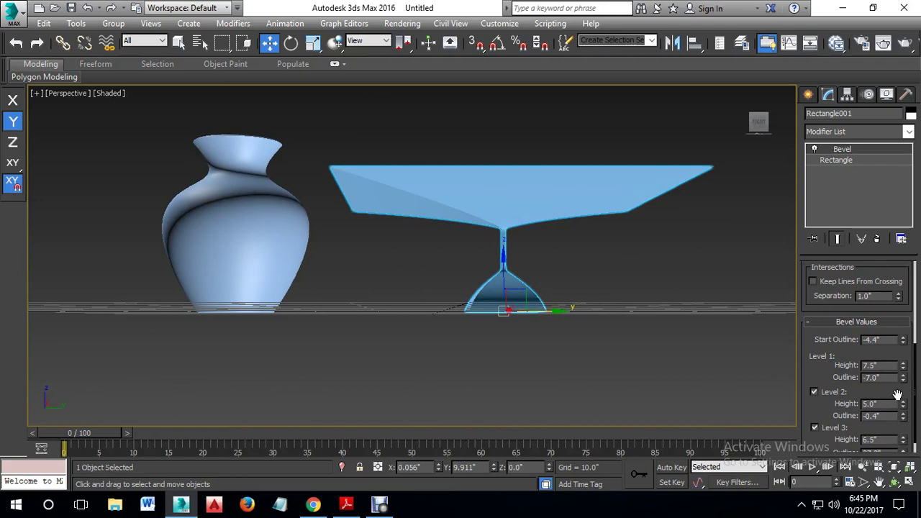
pyautogui.moveTo(904, 385); pyautogui.dragTo(903, 420)
pyautogui.moveTo(855, 403); pyautogui.dragTo(862, 387)
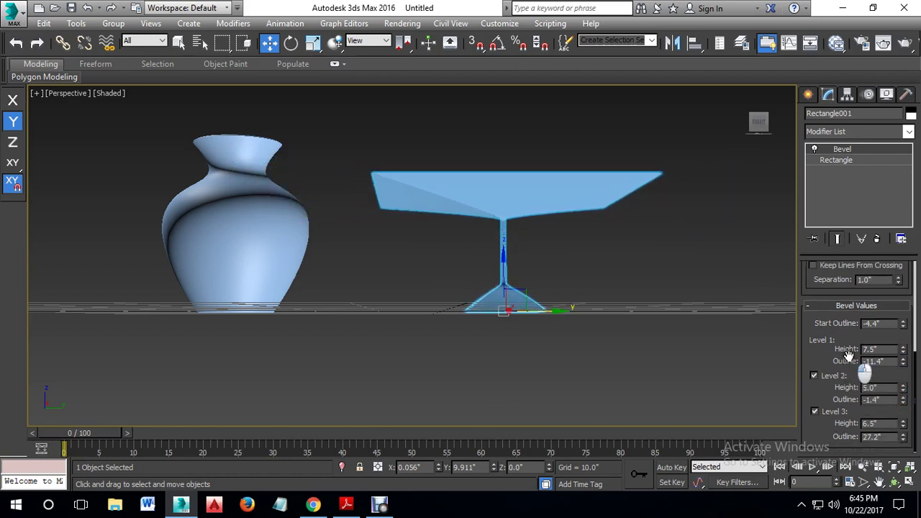
pyautogui.moveTo(904, 439); pyautogui.dragTo(907, 472)
pyautogui.keyDown('alt'); pyautogui.moveTo(681, 372); pyautogui.dragTo(644, 377, button='middle'); pyautogui.keyUp('alt')
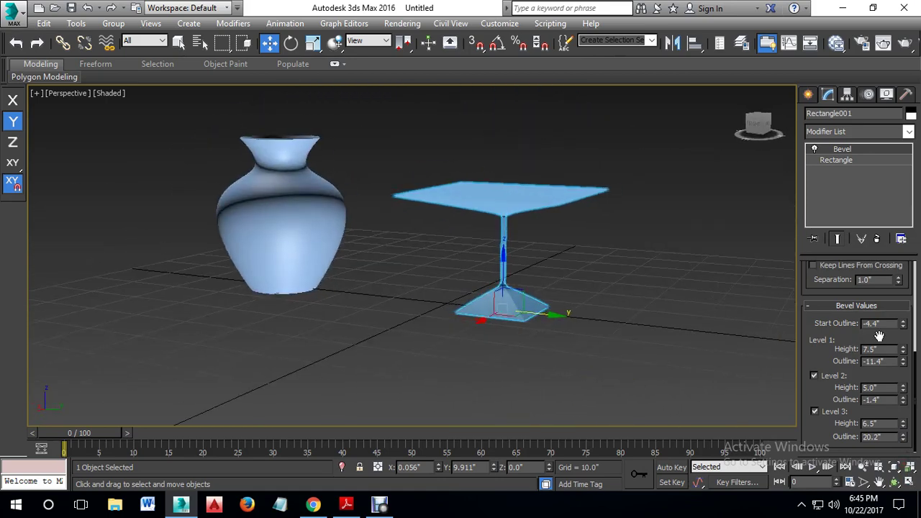
# Step: Set the rectangle's Bevel Start Outline to 0.6", Level 2 Height to 10.0" and Level 3 Height to 2.0"
pyautogui.moveTo(904, 324); pyautogui.dragTo(904, 302)
pyautogui.keyDown('alt'); pyautogui.moveTo(593, 309); pyautogui.dragTo(748, 336, button='middle'); pyautogui.keyUp('alt')
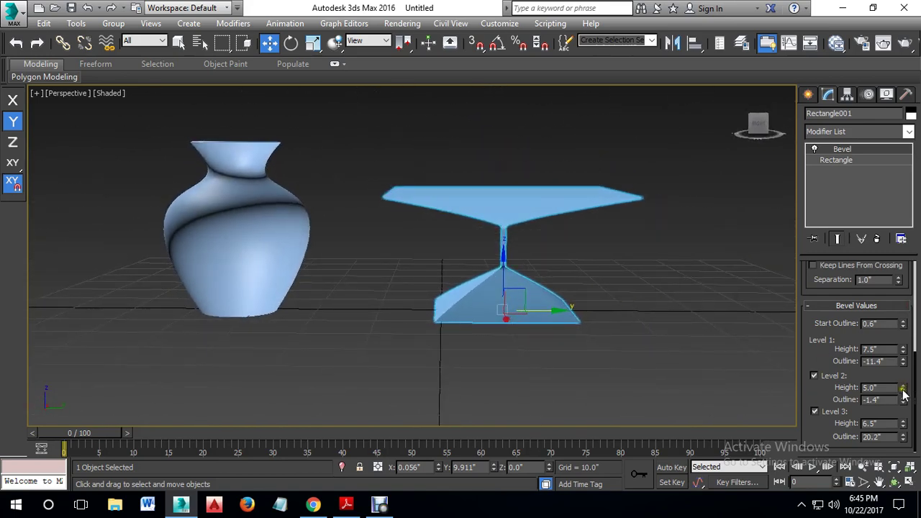
pyautogui.moveTo(904, 390)
pyautogui.mouseDown()
pyautogui.moveTo(903, 381)
pyautogui.moveTo(907, 389)
pyautogui.mouseUp()
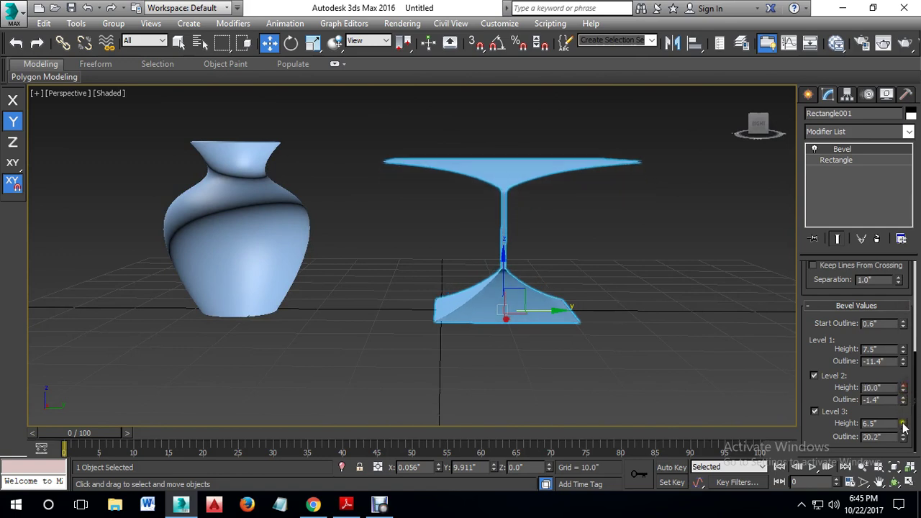
pyautogui.moveTo(904, 432)
pyautogui.mouseDown()
pyautogui.moveTo(906, 440)
pyautogui.moveTo(903, 431)
pyautogui.mouseUp()
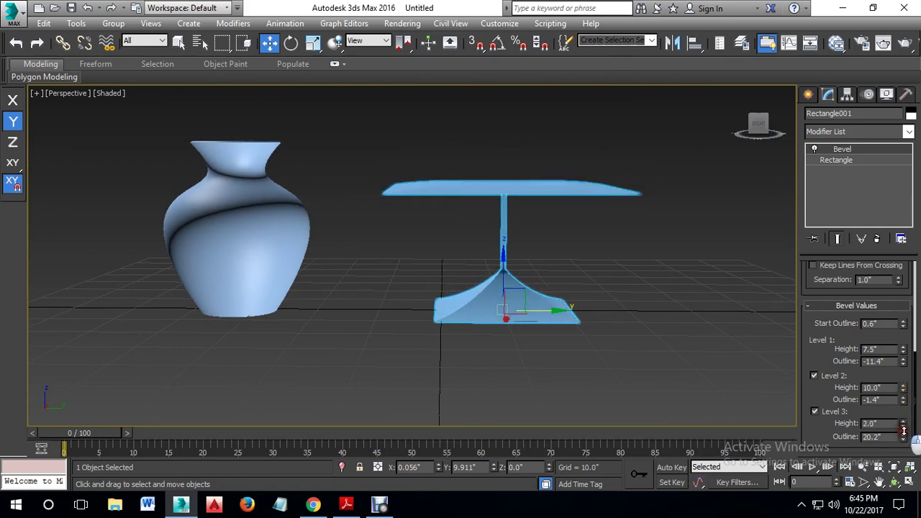
# Step: Switch the table shape's Bevel surface to Linear Sides
pyautogui.click(592, 252)
pyautogui.scroll(3, 592, 252)
pyautogui.keyDown('alt'); pyautogui.moveTo(541, 261); pyautogui.dragTo(574, 303, button='middle'); pyautogui.keyUp('alt')
pyautogui.scroll(-3, 532, 306)
pyautogui.click(530, 238)
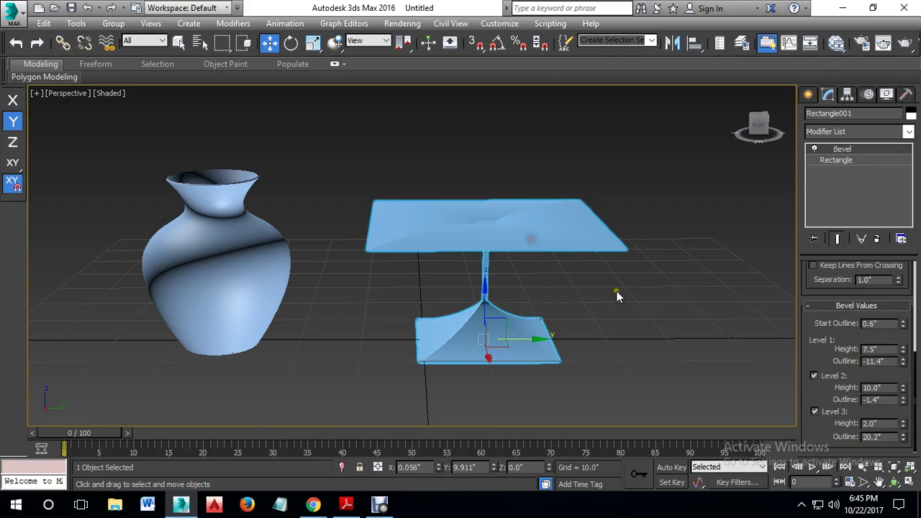
pyautogui.scroll(5, 828, 340)
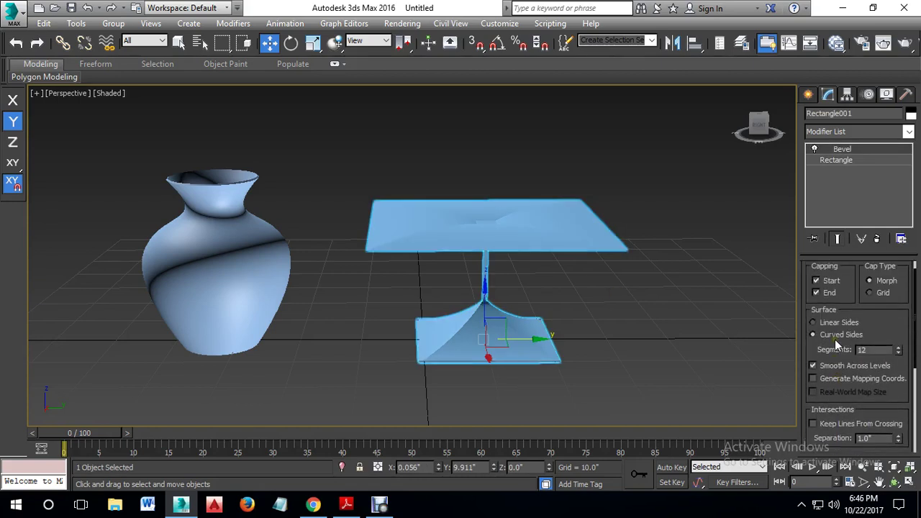
pyautogui.click(814, 321)
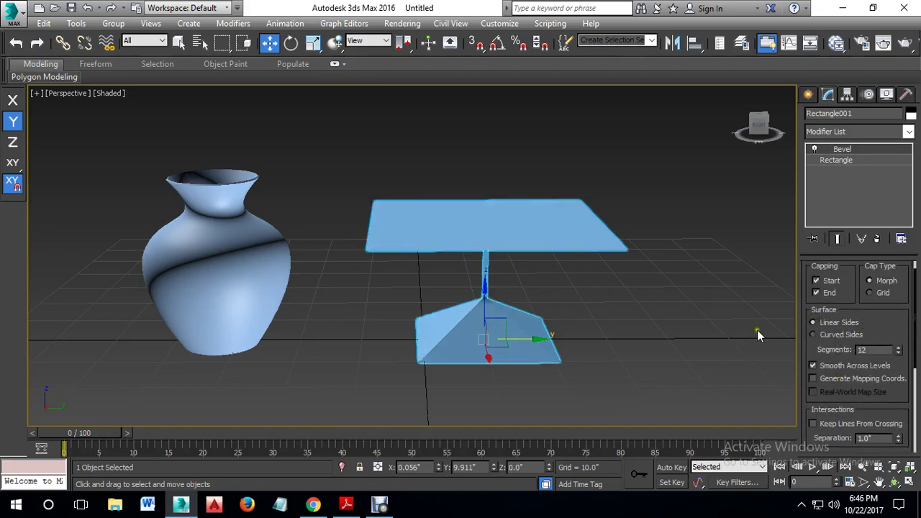
# Step: Reduce the length of the table's underlying rectangle and set its width to 10"
pyautogui.scroll(1, 852, 314)
pyautogui.scroll(1, 853, 315)
pyautogui.keyDown('alt'); pyautogui.moveTo(683, 345); pyautogui.dragTo(576, 304, button='middle'); pyautogui.keyUp('alt')
pyautogui.click(623, 324)
pyautogui.click(574, 305)
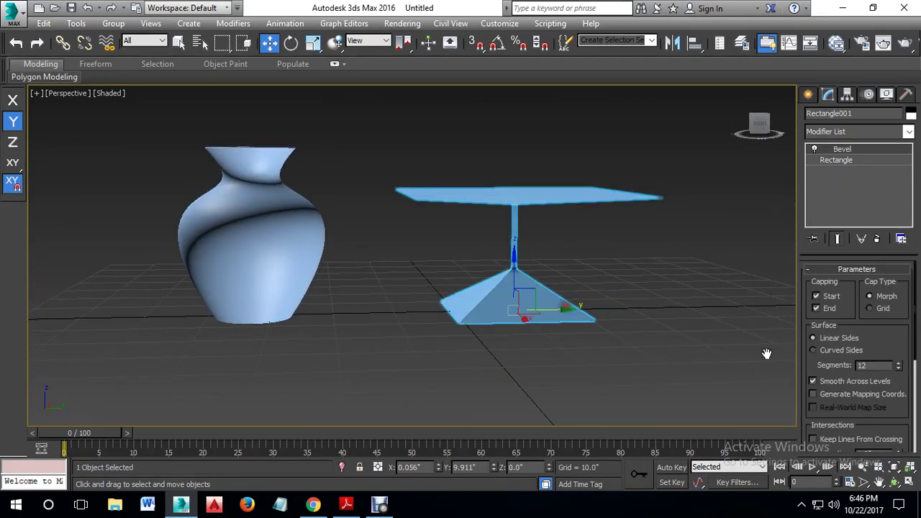
pyautogui.click(838, 160)
pyautogui.moveTo(895, 332); pyautogui.dragTo(900, 351)
pyautogui.keyDown('alt'); pyautogui.moveTo(663, 303); pyautogui.dragTo(541, 310, button='middle'); pyautogui.keyUp('alt')
pyautogui.moveTo(898, 312); pyautogui.dragTo(899, 317)
pyautogui.write('0')
pyautogui.press('Tab')
pyautogui.write('10')
pyautogui.press('Return')
pyautogui.keyDown('alt'); pyautogui.moveTo(597, 282); pyautogui.dragTo(683, 288, button='middle'); pyautogui.keyUp('alt')
# Step: Thicken the table's leg by setting the Bevel Level 1 Outline to -4.0" and Level 2 Outline to 0.0", and deselect the table
pyautogui.click(837, 151)
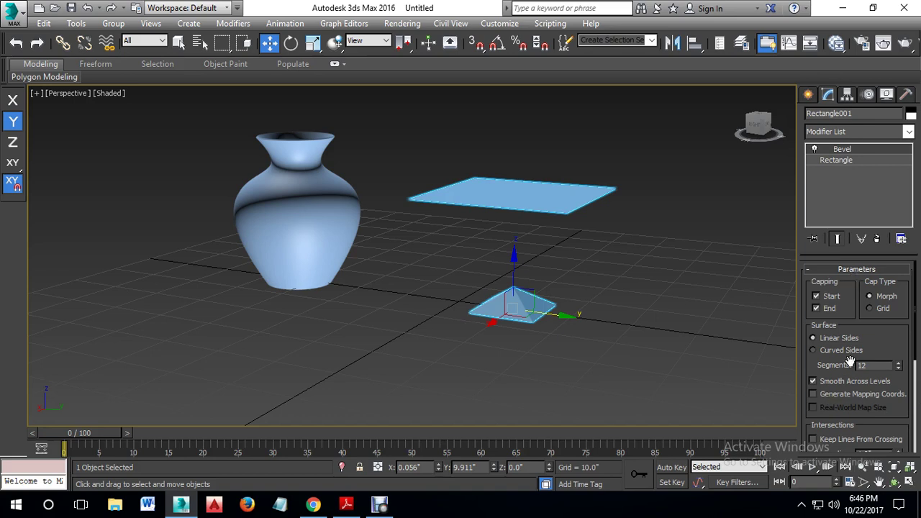
pyautogui.scroll(-5, 873, 350)
pyautogui.moveTo(843, 407); pyautogui.dragTo(839, 327)
pyautogui.moveTo(904, 366); pyautogui.dragTo(905, 337)
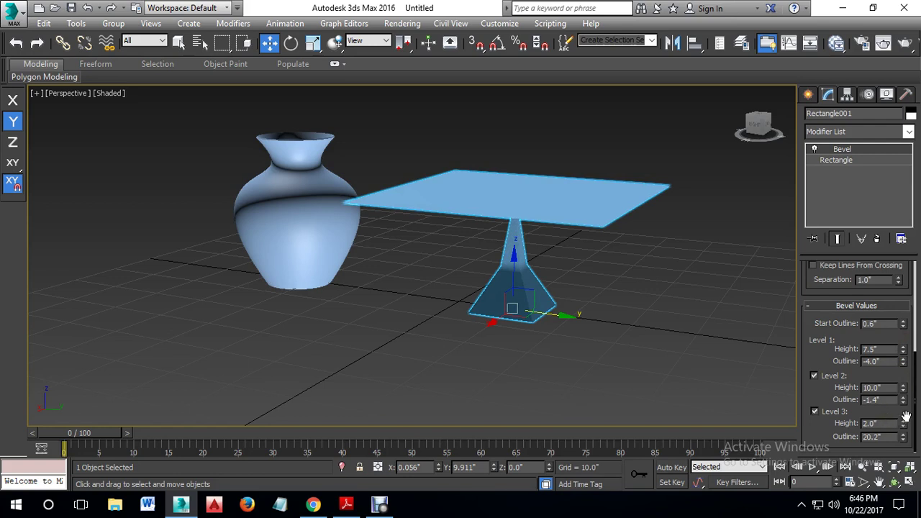
pyautogui.moveTo(904, 404)
pyautogui.mouseDown()
pyautogui.moveTo(904, 392)
pyautogui.moveTo(905, 403)
pyautogui.mouseUp()
pyautogui.click(631, 311)
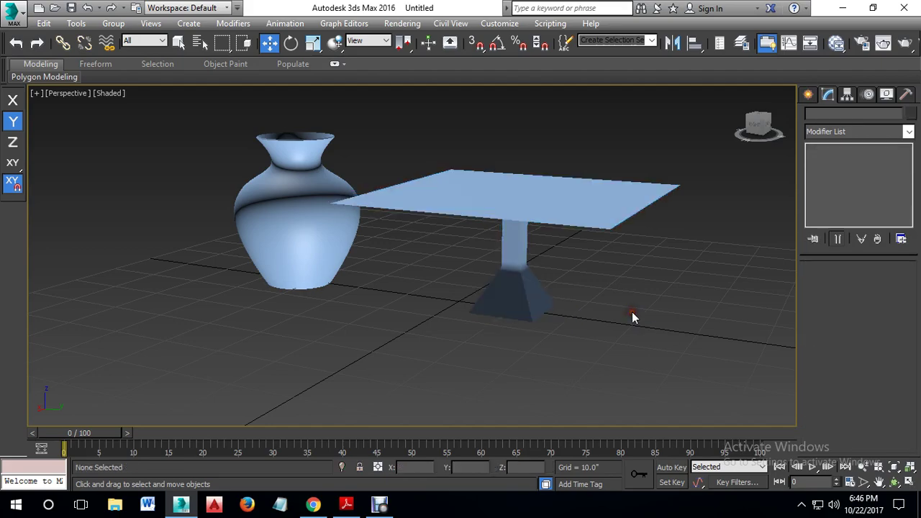
# Step: Draw a six-pointed star spline in front of the table with radii of about 20.4" and 12.0"
pyautogui.keyDown('alt'); pyautogui.moveTo(612, 314); pyautogui.dragTo(632, 338, button='middle'); pyautogui.keyUp('alt')
pyautogui.scroll(-5, 565, 272)
pyautogui.keyDown('alt'); pyautogui.moveTo(565, 272); pyautogui.dragTo(596, 288, button='middle'); pyautogui.keyUp('alt')
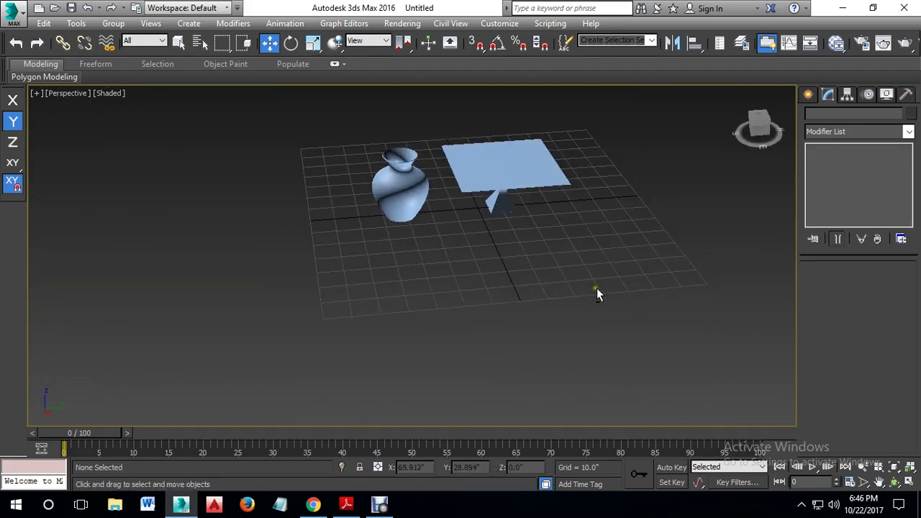
pyautogui.click(814, 95)
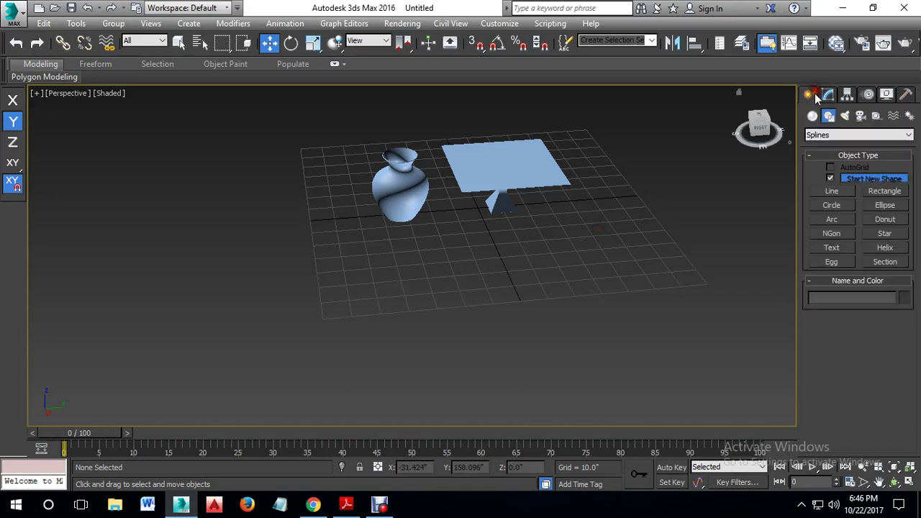
pyautogui.click(884, 235)
pyautogui.moveTo(494, 296); pyautogui.dragTo(544, 335)
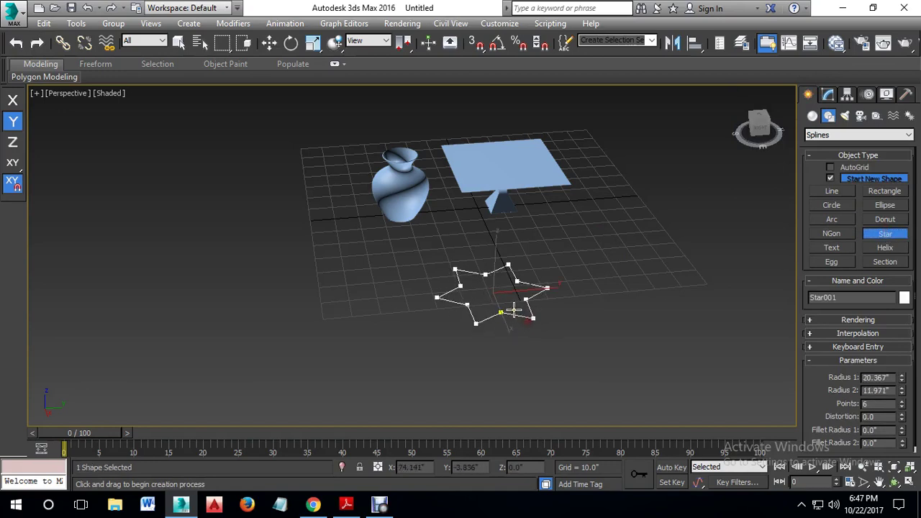
pyautogui.click(501, 312)
pyautogui.press('w')
# Step: Add a Bevel modifier to the star
pyautogui.keyDown('alt'); pyautogui.moveTo(571, 267); pyautogui.dragTo(566, 293, button='middle'); pyautogui.keyUp('alt')
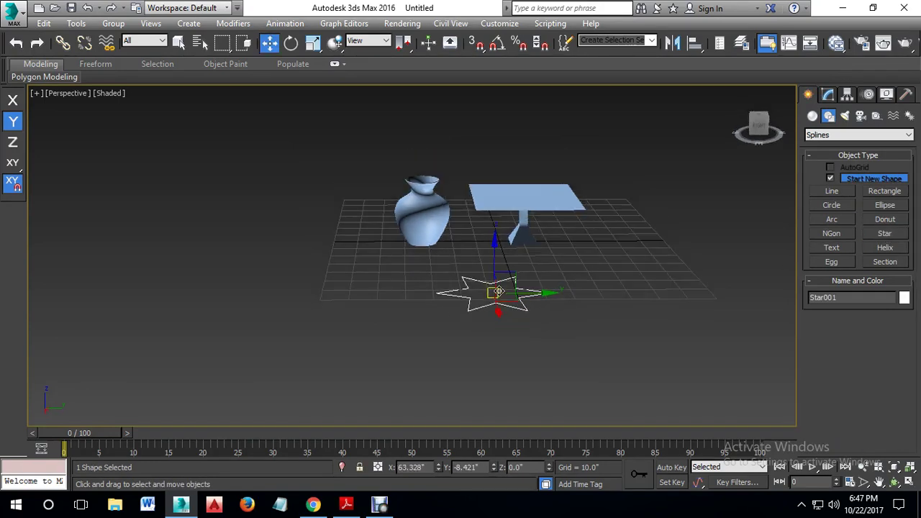
pyautogui.click(827, 94)
pyautogui.click(830, 134)
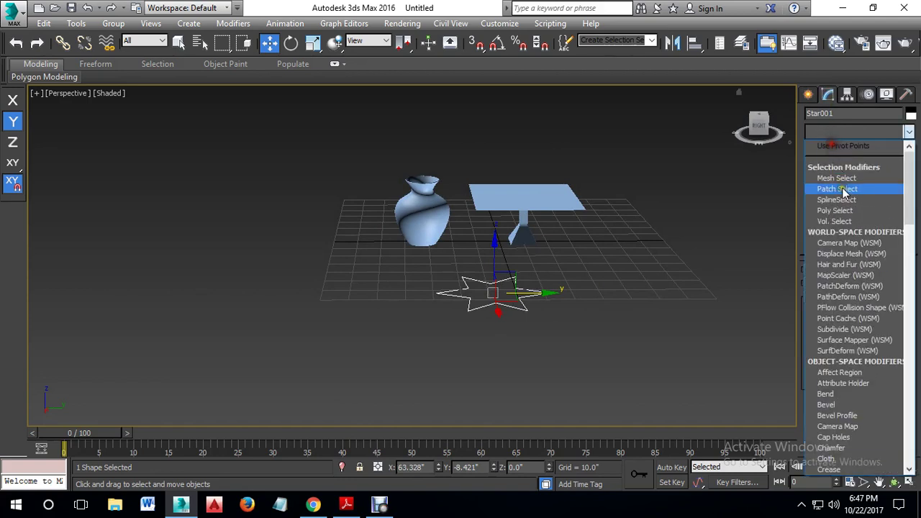
pyautogui.click(825, 405)
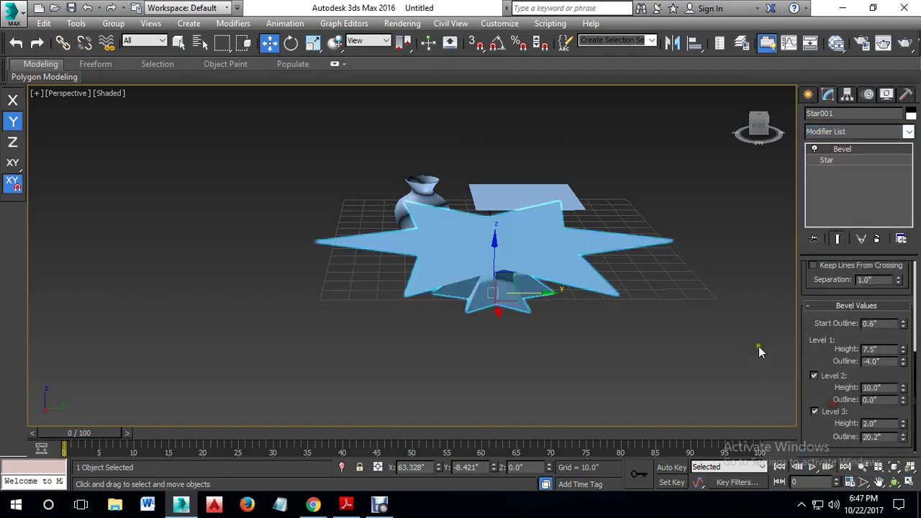
# Step: Disable Level 2 and Level 3 in the star's Bevel values
pyautogui.click(814, 375)
pyautogui.click(814, 411)
pyautogui.moveTo(769, 374); pyautogui.dragTo(596, 322, button='middle')
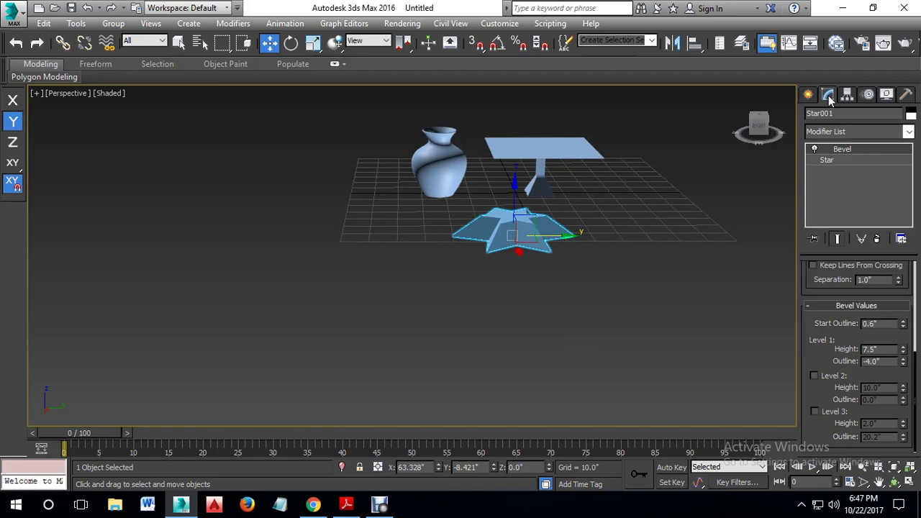
# Step: Reset the star's Bevel Level 1 Outline to 0.0" so its sides run straight up
pyautogui.keyDown('alt'); pyautogui.moveTo(497, 255); pyautogui.dragTo(596, 279, button='middle'); pyautogui.keyUp('alt')
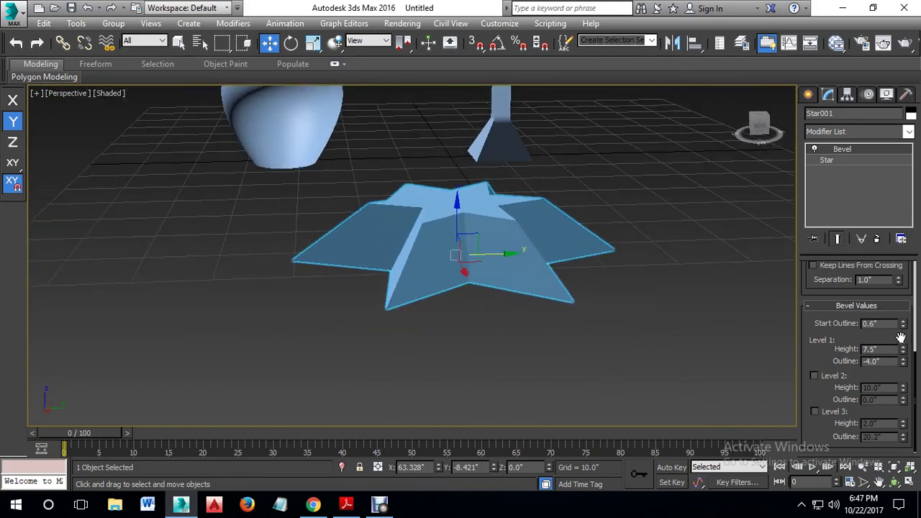
pyautogui.rightClick(902, 361)
pyautogui.moveTo(620, 351)
pyautogui.keyDown('alt'); pyautogui.mouseDown(button='middle')
pyautogui.moveTo(538, 361)
pyautogui.moveTo(612, 360)
pyautogui.mouseUp(button='middle'); pyautogui.keyUp('alt')
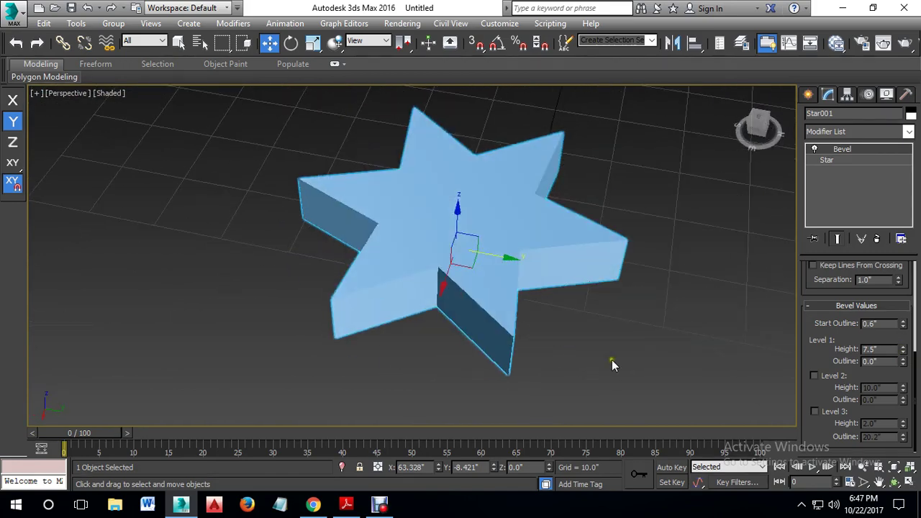
# Step: Reset the star's Bevel Start Outline to 0.0"
pyautogui.rightClick(903, 327)
pyautogui.click(655, 313)
pyautogui.keyDown('alt'); pyautogui.moveTo(583, 330); pyautogui.dragTo(605, 317, button='middle'); pyautogui.keyUp('alt')
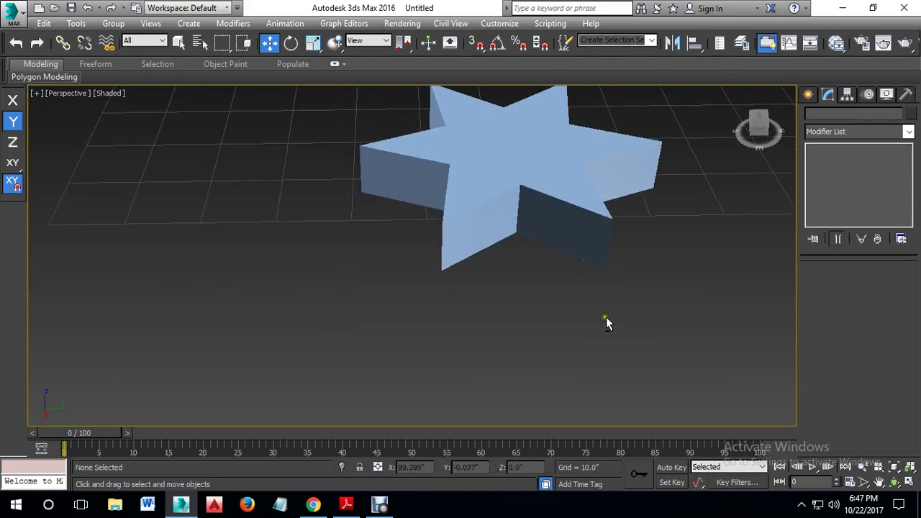
# Step: Set the star's Bevel Level 1 to a Height of 11.5" and an Outline of 5.6"
pyautogui.click(576, 202)
pyautogui.keyDown('alt'); pyautogui.moveTo(576, 201); pyautogui.dragTo(623, 281, button='middle'); pyautogui.keyUp('alt')
pyautogui.moveTo(902, 351)
pyautogui.mouseDown()
pyautogui.moveTo(903, 338)
pyautogui.moveTo(900, 375)
pyautogui.moveTo(901, 350)
pyautogui.mouseUp()
pyautogui.keyDown('alt'); pyautogui.moveTo(578, 333); pyautogui.dragTo(638, 325, button='middle'); pyautogui.keyUp('alt')
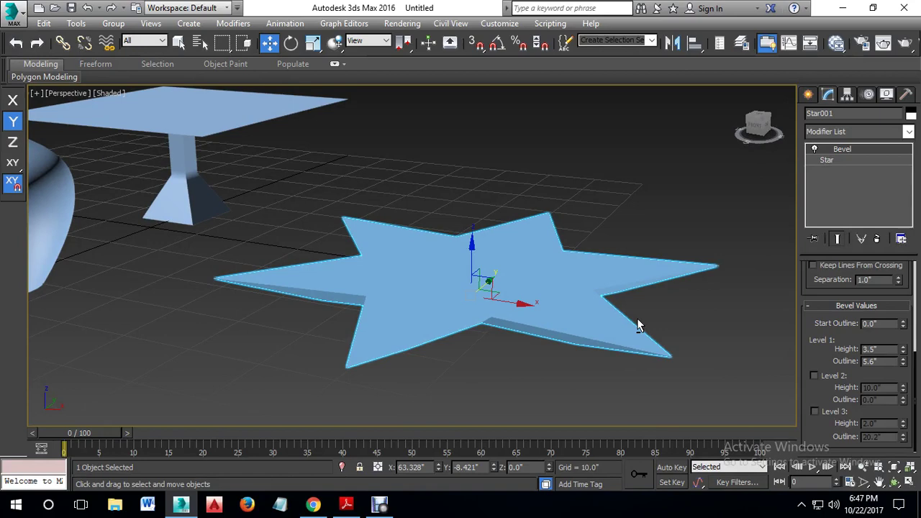
pyautogui.keyDown('alt'); pyautogui.moveTo(636, 325); pyautogui.dragTo(538, 306, button='middle'); pyautogui.keyUp('alt')
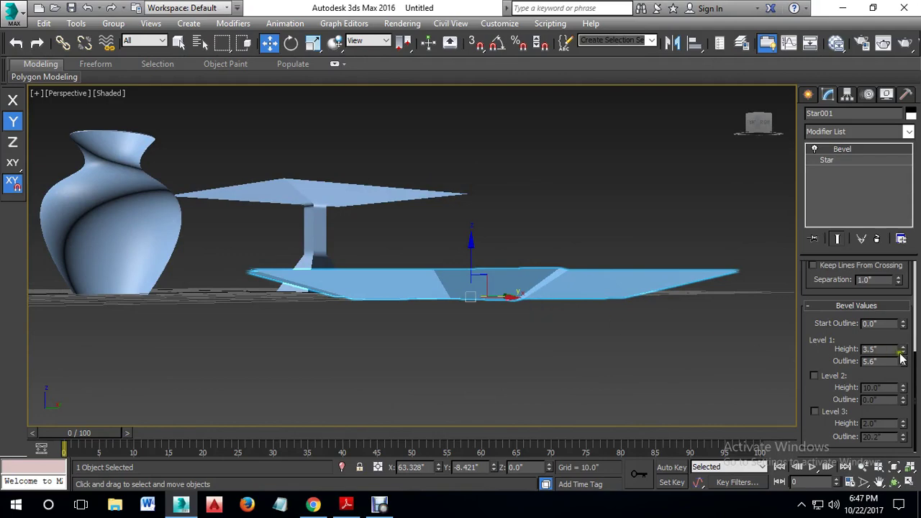
pyautogui.moveTo(904, 350); pyautogui.dragTo(904, 338)
pyautogui.keyDown('alt'); pyautogui.moveTo(592, 314); pyautogui.dragTo(568, 339, button='middle'); pyautogui.keyUp('alt')
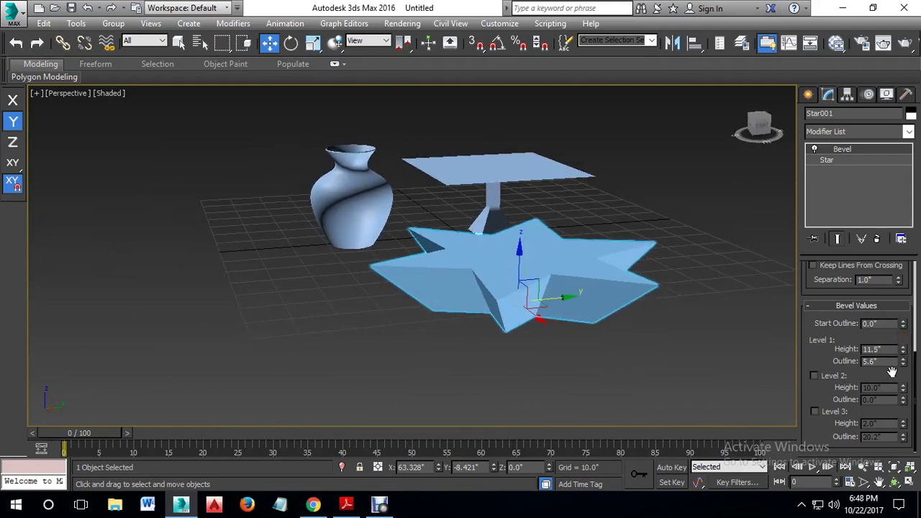
# Step: Enable the star's Bevel Level 2 with a -6.6" Outline and Level 3 with a 35.5" Height and 2.8" Outline
pyautogui.click(813, 375)
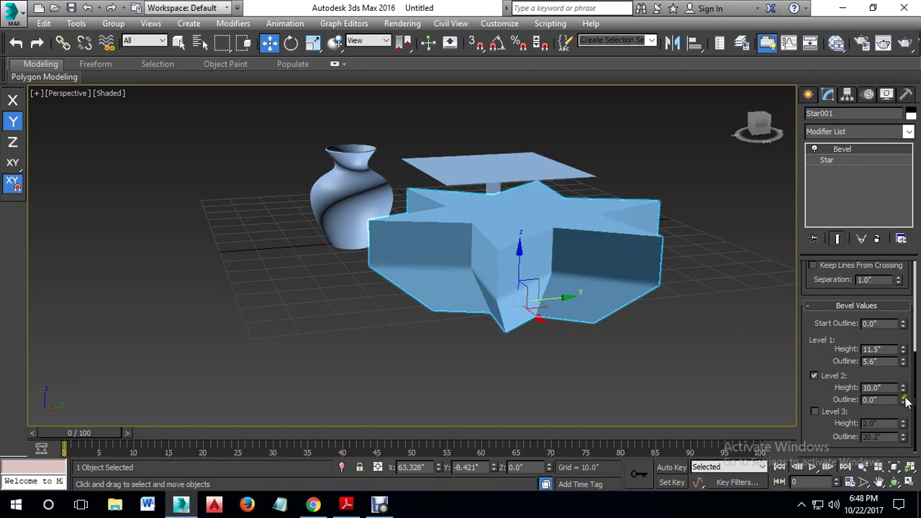
pyautogui.moveTo(904, 402); pyautogui.dragTo(898, 420)
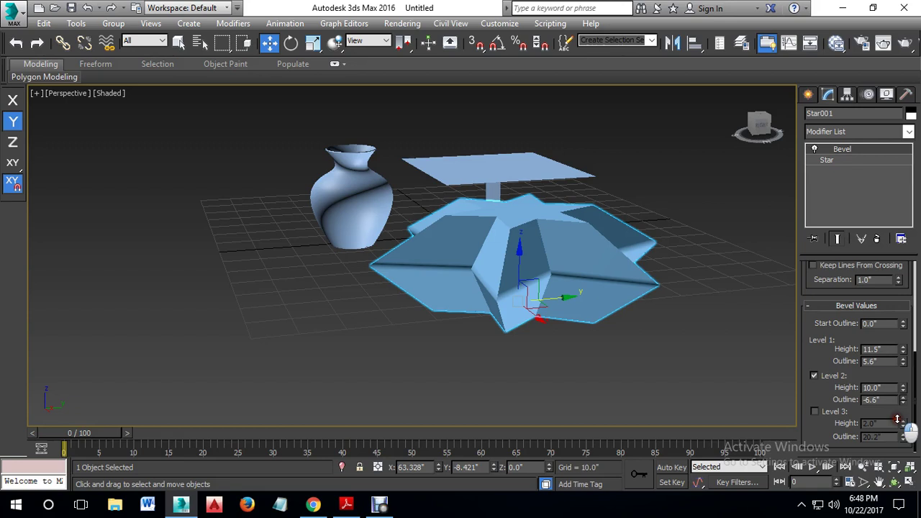
pyautogui.click(815, 411)
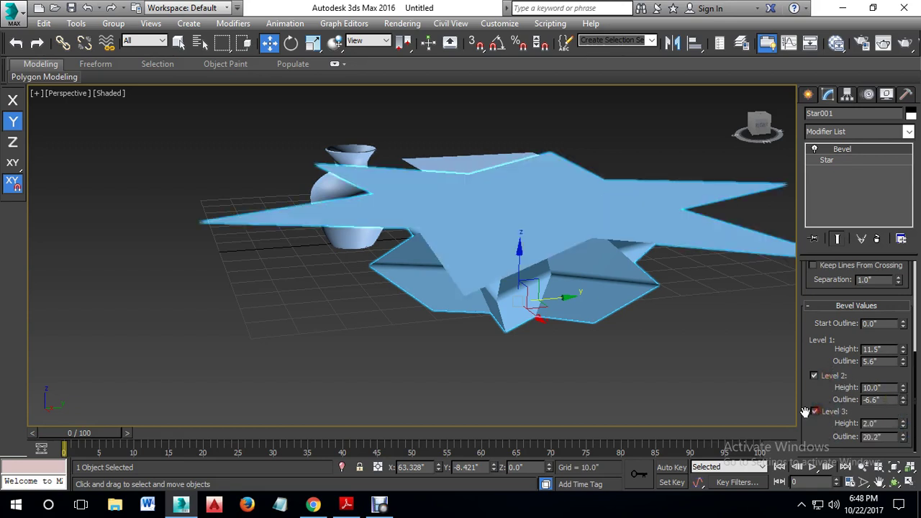
pyautogui.moveTo(902, 438); pyautogui.dragTo(895, 18)
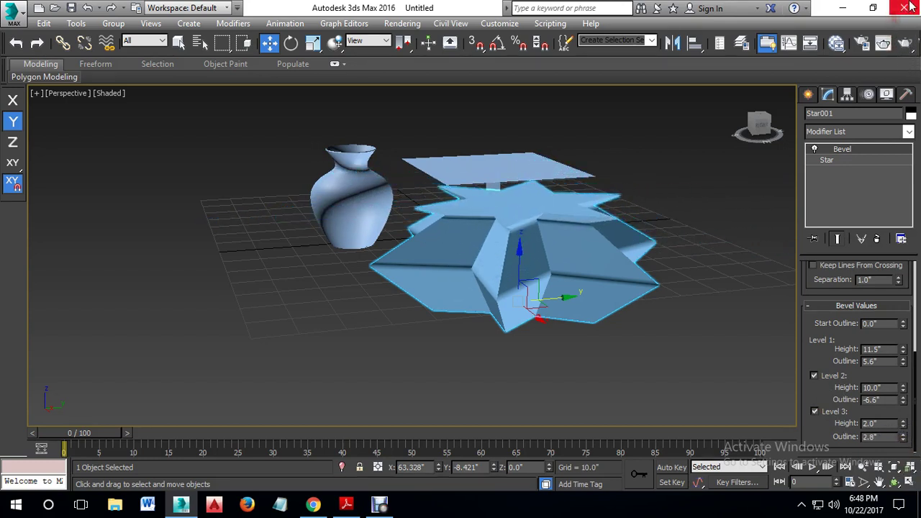
pyautogui.moveTo(904, 428); pyautogui.dragTo(909, 381)
pyautogui.moveTo(698, 274); pyautogui.dragTo(651, 319, button='middle')
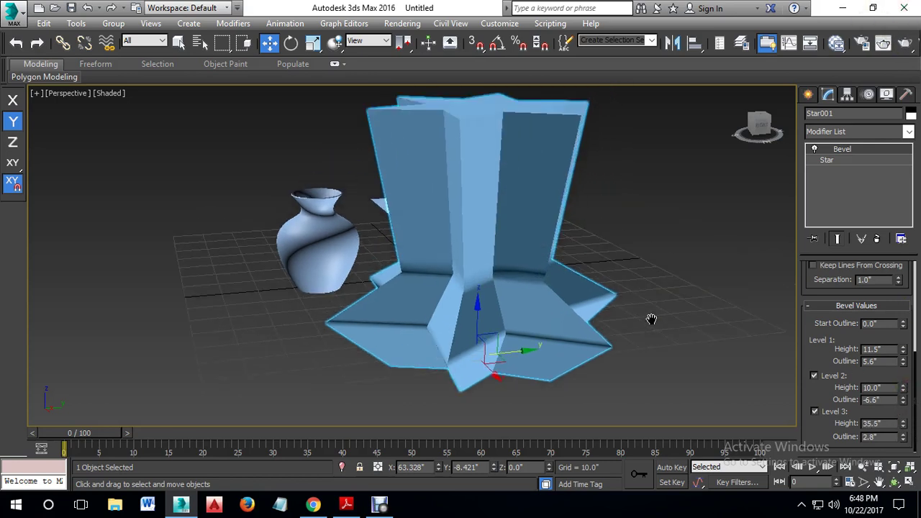
# Step: Switch the star's Bevel surface from linear to Curved Sides
pyautogui.scroll(-3, 651, 319)
pyautogui.scroll(6, 835, 341)
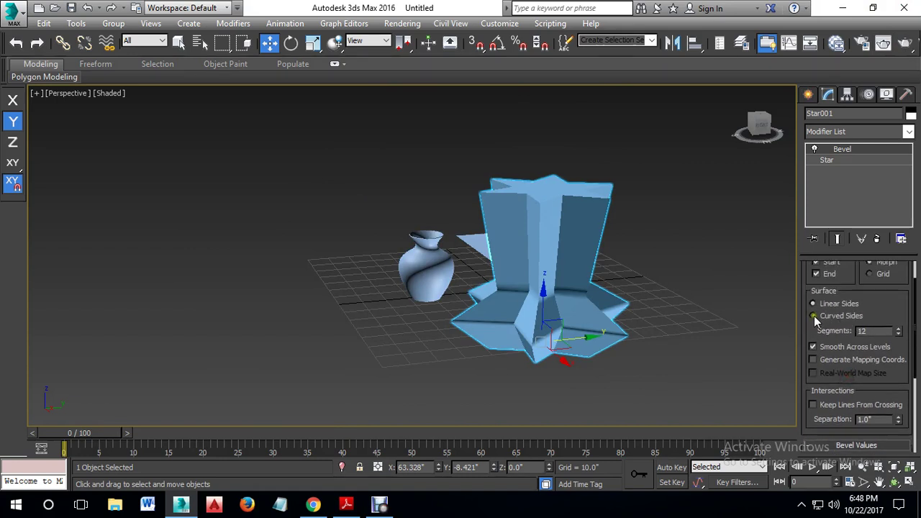
pyautogui.click(814, 316)
pyautogui.click(688, 308)
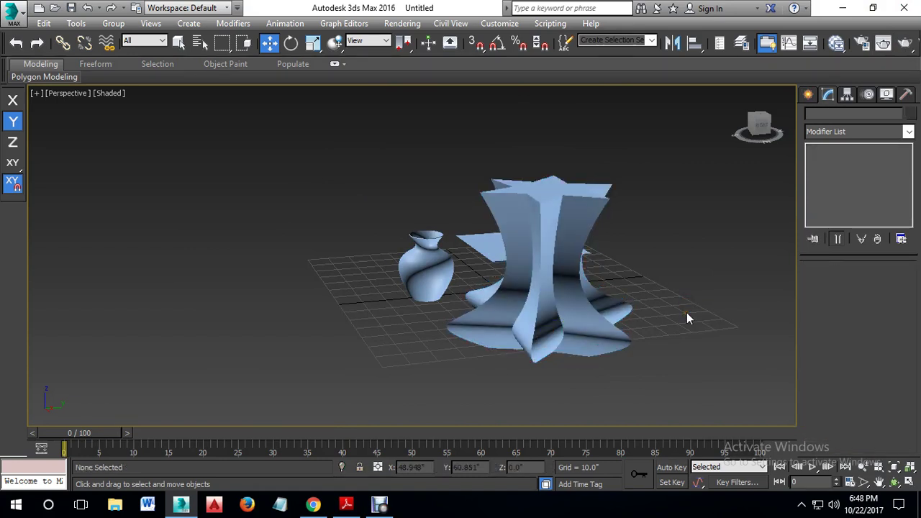
pyautogui.keyDown('alt'); pyautogui.moveTo(612, 298); pyautogui.dragTo(658, 336, button='middle'); pyautogui.keyUp('alt')
pyautogui.click(579, 308)
pyautogui.keyDown('alt'); pyautogui.moveTo(579, 309); pyautogui.dragTo(680, 270, button='middle'); pyautogui.keyUp('alt')
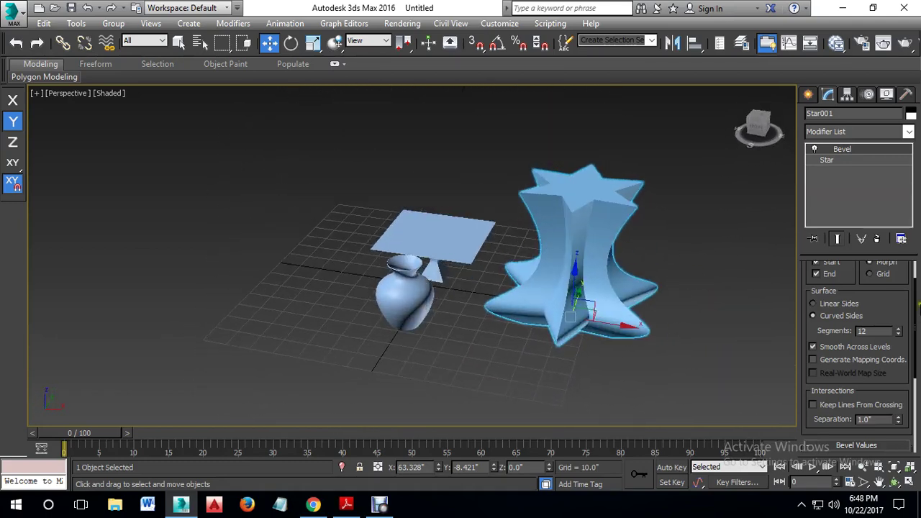
# Step: Try the Grid cap type on the star's Bevel modifier and restore the Morph cap type
pyautogui.click(812, 347)
pyautogui.moveTo(849, 287); pyautogui.dragTo(851, 319)
pyautogui.click(869, 308)
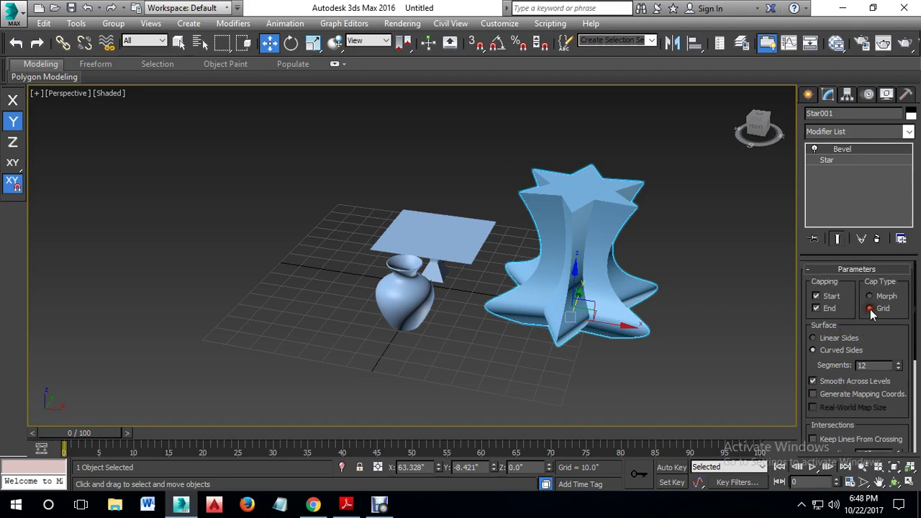
pyautogui.keyDown('alt'); pyautogui.moveTo(689, 266); pyautogui.dragTo(630, 310, button='middle'); pyautogui.keyUp('alt')
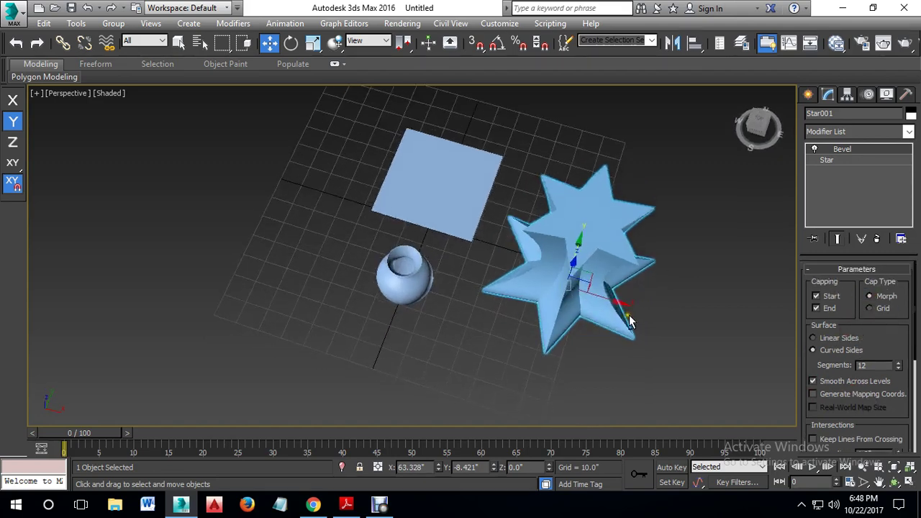
pyautogui.scroll(4, 601, 226)
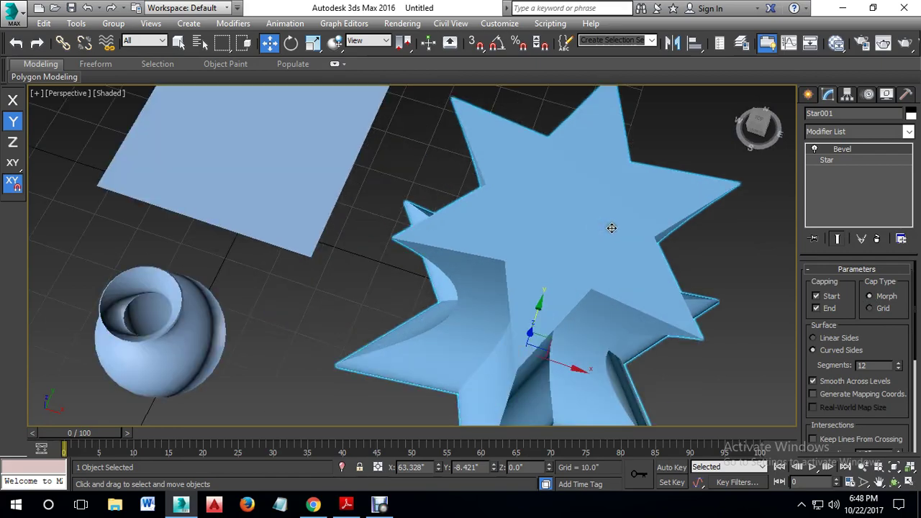
# Step: Display edged faces in the viewport and examine the beveled star's mesh with Morph caps
pyautogui.press('F4')
pyautogui.click(869, 296)
pyautogui.keyDown('alt'); pyautogui.moveTo(599, 304); pyautogui.dragTo(541, 236, button='middle'); pyautogui.keyUp('alt')
pyautogui.scroll(-5, 669, 204)
pyautogui.scroll(5, 668, 234)
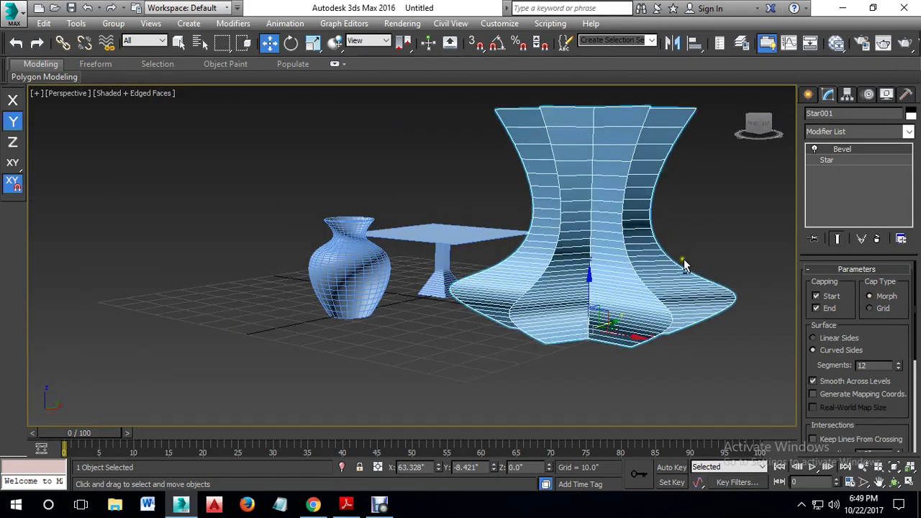
pyautogui.keyDown('alt'); pyautogui.moveTo(683, 262); pyautogui.dragTo(658, 273, button='middle'); pyautogui.keyUp('alt')
# Step: Reduce the base star's Radius 1 to about 8.782" and Radius 2 to about 5.763"
pyautogui.click(826, 160)
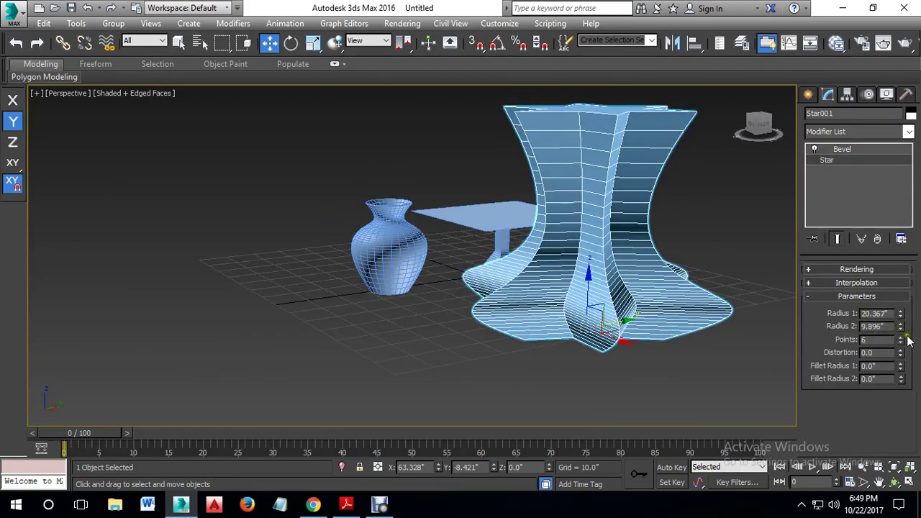
pyautogui.moveTo(899, 328); pyautogui.dragTo(904, 348)
pyautogui.keyDown('alt'); pyautogui.moveTo(719, 331); pyautogui.dragTo(704, 374, button='middle'); pyautogui.keyUp('alt')
pyautogui.moveTo(899, 322); pyautogui.dragTo(899, 341)
pyautogui.keyDown('alt'); pyautogui.moveTo(642, 319); pyautogui.dragTo(654, 274, button='middle'); pyautogui.keyUp('alt')
# Step: Try more points on the base star and set its number of points to 5
pyautogui.click(901, 337)
pyautogui.click(901, 337)
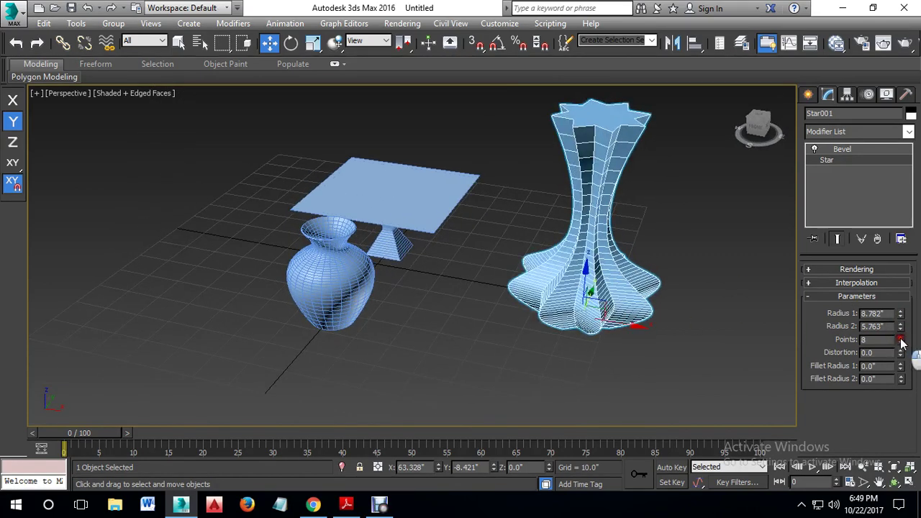
pyautogui.click(899, 337)
pyautogui.click(900, 343)
pyautogui.click(900, 343)
pyautogui.click(900, 344)
pyautogui.click(900, 343)
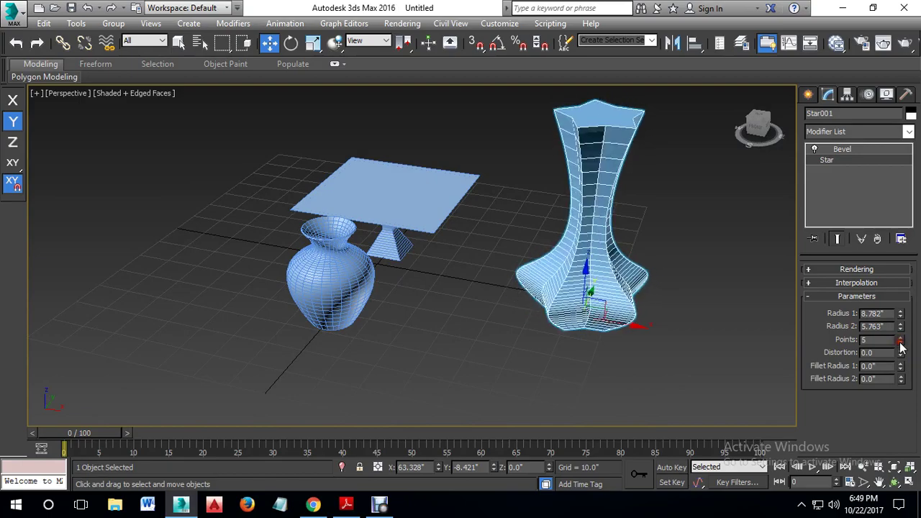
# Step: Round the star's corners with a Fillet Radius 1 of about 0.74" and a Fillet Radius 2 of about 0.66"
pyautogui.keyDown('alt'); pyautogui.moveTo(788, 317); pyautogui.dragTo(817, 319, button='middle'); pyautogui.keyUp('alt')
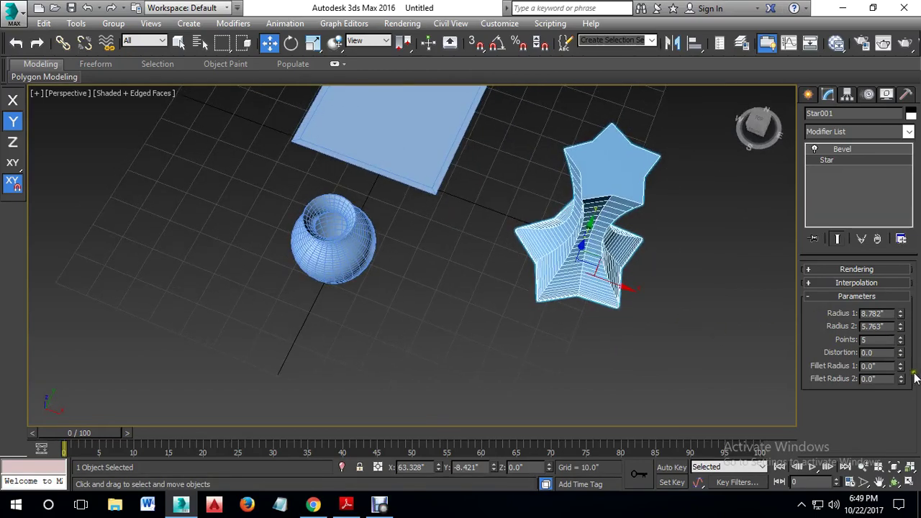
pyautogui.moveTo(901, 367); pyautogui.dragTo(900, 352)
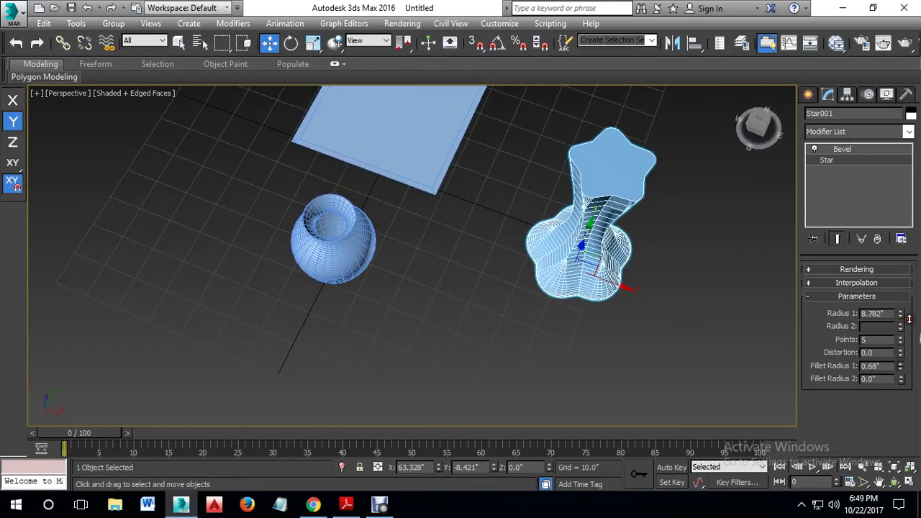
pyautogui.moveTo(903, 365); pyautogui.dragTo(905, 330)
pyautogui.keyDown('alt'); pyautogui.moveTo(661, 340); pyautogui.dragTo(692, 255, button='middle'); pyautogui.keyUp('alt')
pyautogui.click(698, 324)
pyautogui.keyDown('alt'); pyautogui.moveTo(699, 325); pyautogui.dragTo(615, 329, button='middle'); pyautogui.keyUp('alt')
pyautogui.click(586, 320)
pyautogui.moveTo(696, 344); pyautogui.dragTo(677, 376, button='middle')
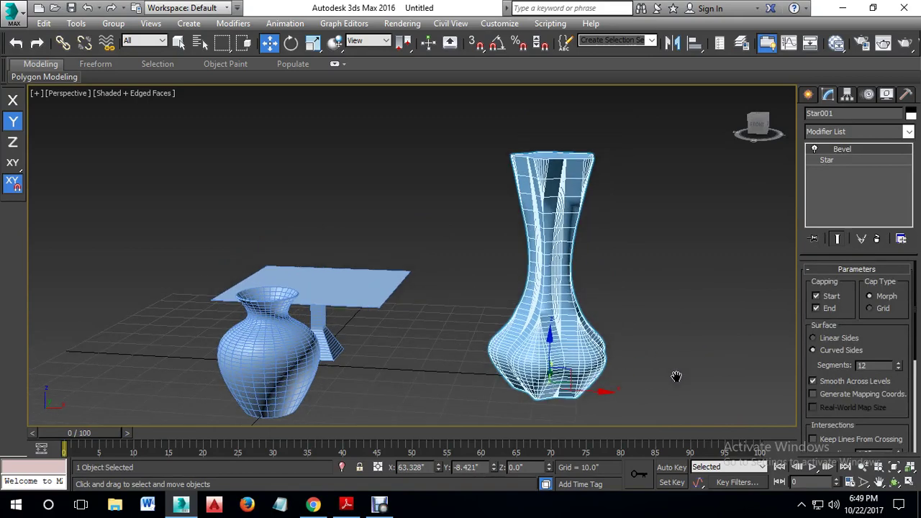
# Step: Turn off the edged faces display and examine the shading on the star vase's filleted body
pyautogui.press('F4')
pyautogui.keyDown('alt'); pyautogui.moveTo(665, 352); pyautogui.dragTo(697, 354, button='middle'); pyautogui.keyUp('alt')
pyautogui.scroll(3, 585, 325)
pyautogui.keyDown('alt'); pyautogui.moveTo(541, 318); pyautogui.dragTo(565, 324, button='middle'); pyautogui.keyUp('alt')
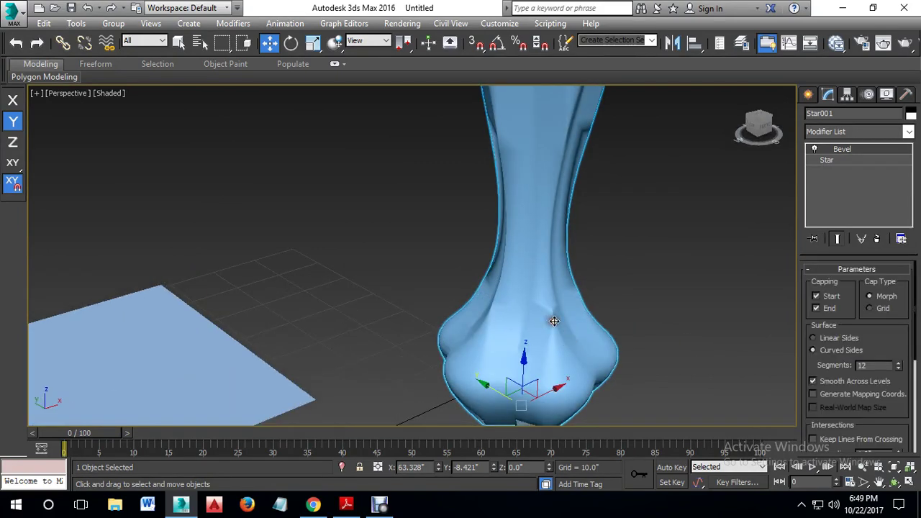
# Step: Try Keep Lines From Crossing and Linear Sides on the star's Bevel, restoring the original setting each time
pyautogui.moveTo(852, 343); pyautogui.dragTo(872, 245)
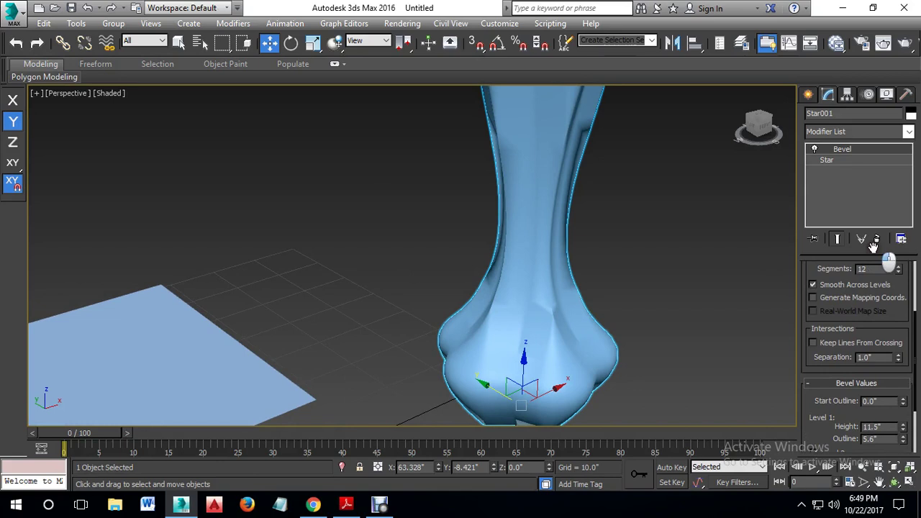
pyautogui.click(816, 344)
pyautogui.click(817, 343)
pyautogui.moveTo(824, 388); pyautogui.dragTo(856, 461)
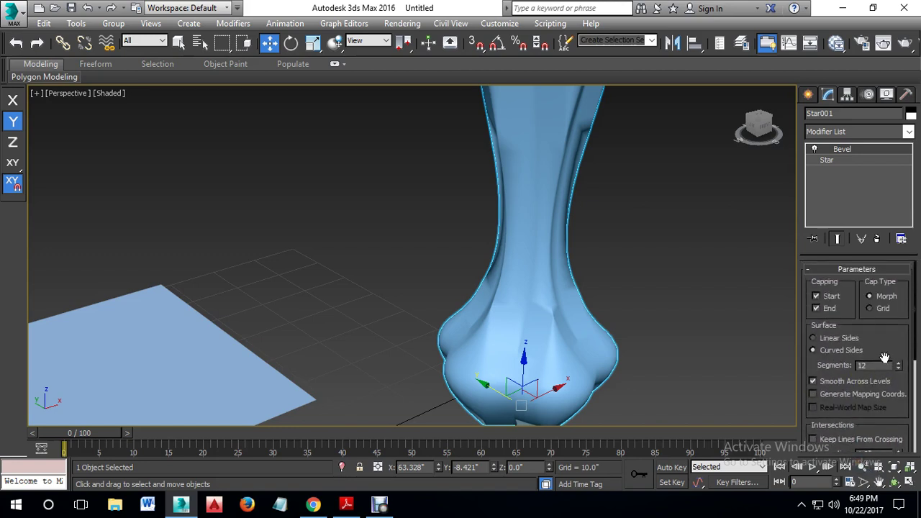
pyautogui.click(813, 339)
pyautogui.click(813, 350)
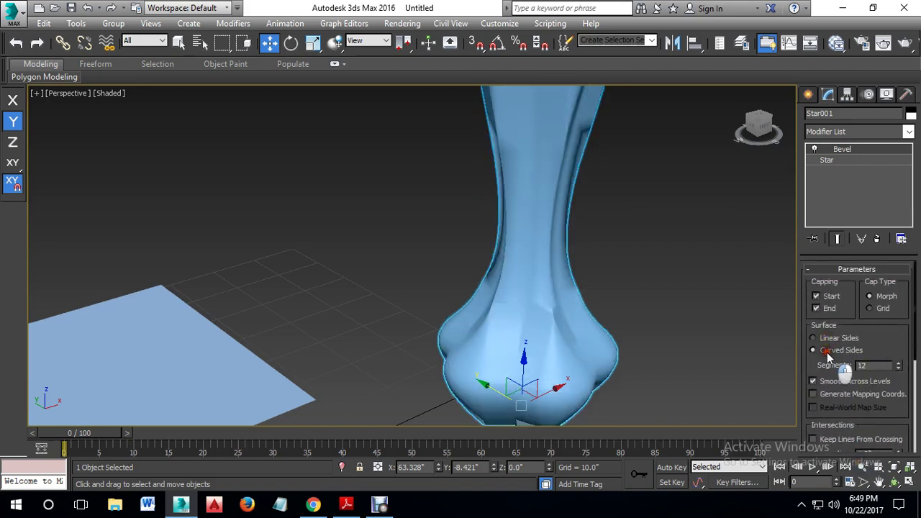
# Step: Reset both fillet radii of the base star to 0.0"
pyautogui.click(828, 159)
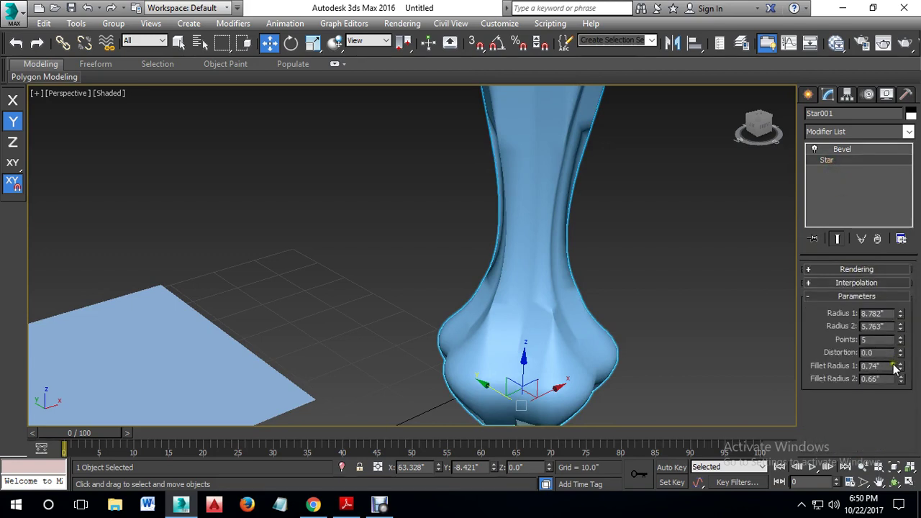
pyautogui.rightClick(899, 367)
pyautogui.rightClick(900, 379)
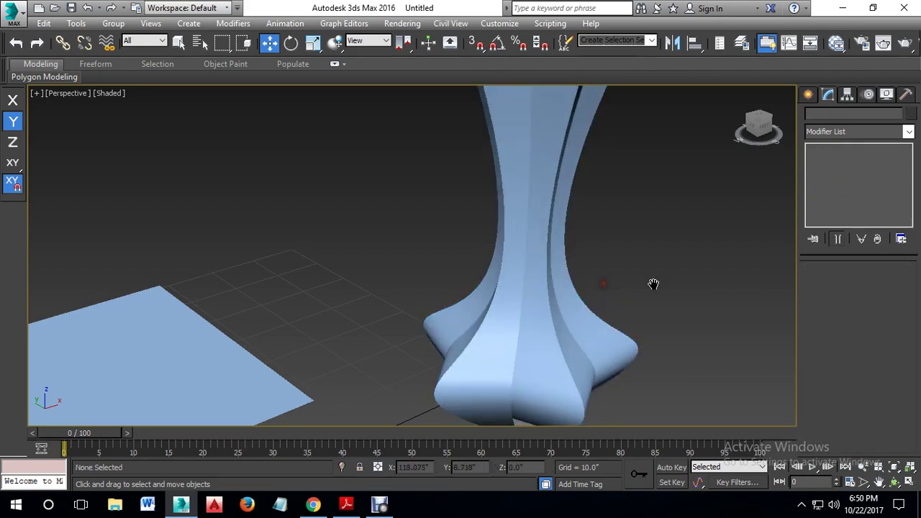
pyautogui.scroll(-3, 657, 288)
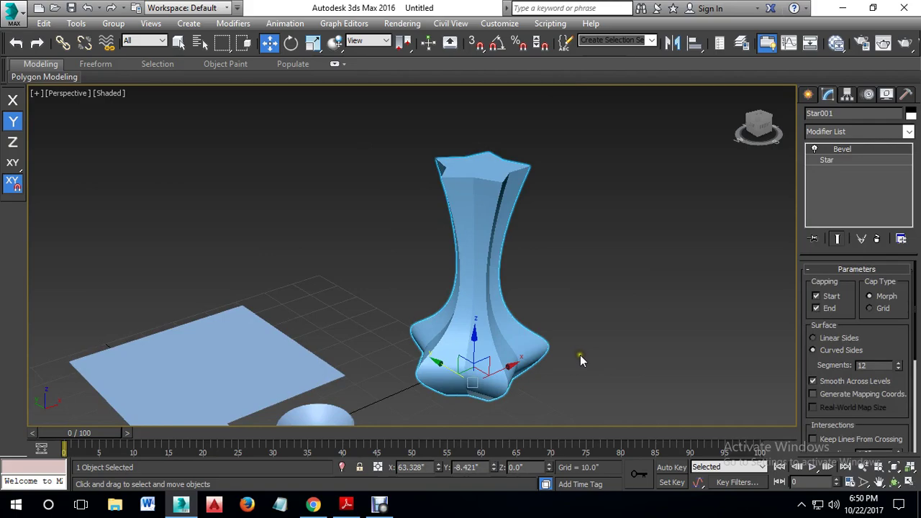
# Step: Examine the finished star-shaped vase from several angles beside the table and the round vase
pyautogui.keyDown('alt'); pyautogui.moveTo(546, 323); pyautogui.dragTo(480, 335, button='middle'); pyautogui.keyUp('alt')
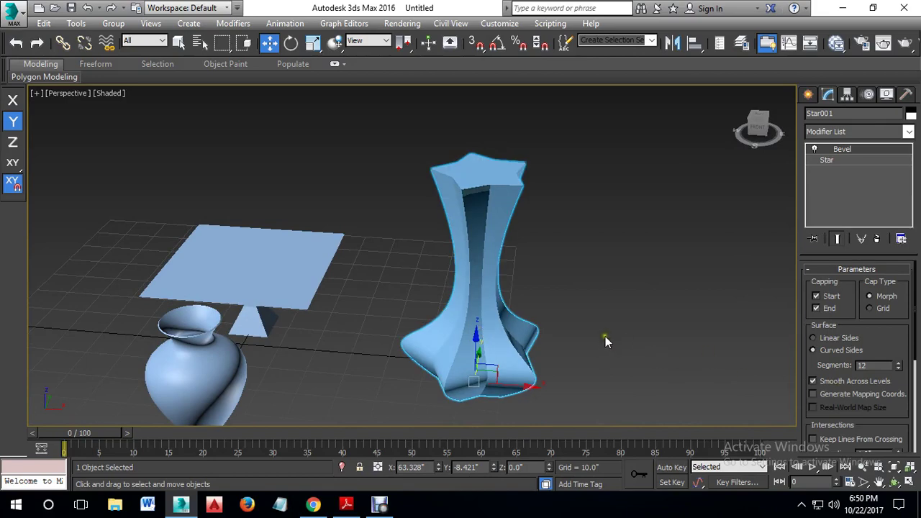
pyautogui.scroll(-3, 641, 284)
pyautogui.scroll(5, 599, 297)
pyautogui.moveTo(599, 297); pyautogui.dragTo(418, 310, button='middle')
pyautogui.click(454, 321)
pyautogui.keyDown('alt'); pyautogui.moveTo(539, 323); pyautogui.dragTo(478, 279, button='middle'); pyautogui.keyUp('alt')
pyautogui.click(541, 314)
pyautogui.scroll(2, 469, 309)
pyautogui.scroll(-2, 464, 310)
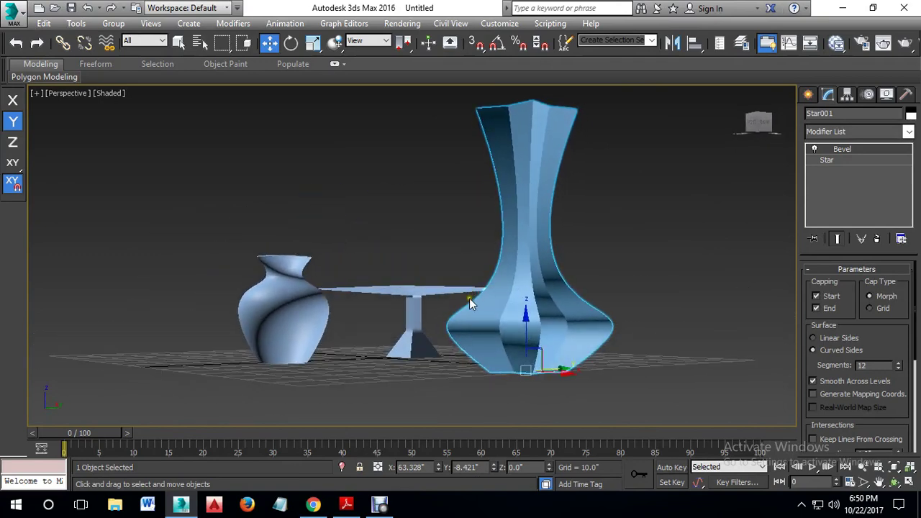
# Step: Examine the rectangle-based table up close and compare it with the two beveled vases
pyautogui.click(412, 309)
pyautogui.scroll(5, 412, 309)
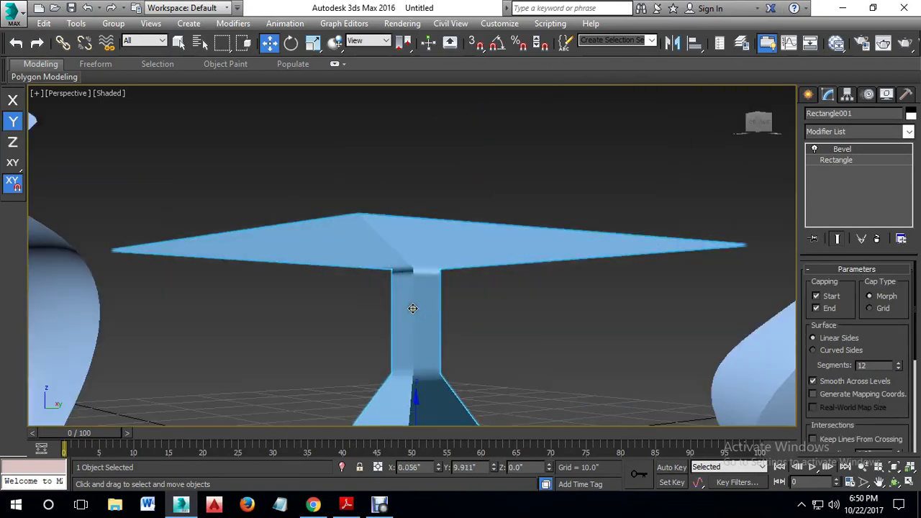
pyautogui.scroll(-5, 412, 309)
pyautogui.keyDown('alt'); pyautogui.moveTo(417, 316); pyautogui.dragTo(577, 335, button='middle'); pyautogui.keyUp('alt')
pyautogui.scroll(4, 487, 304)
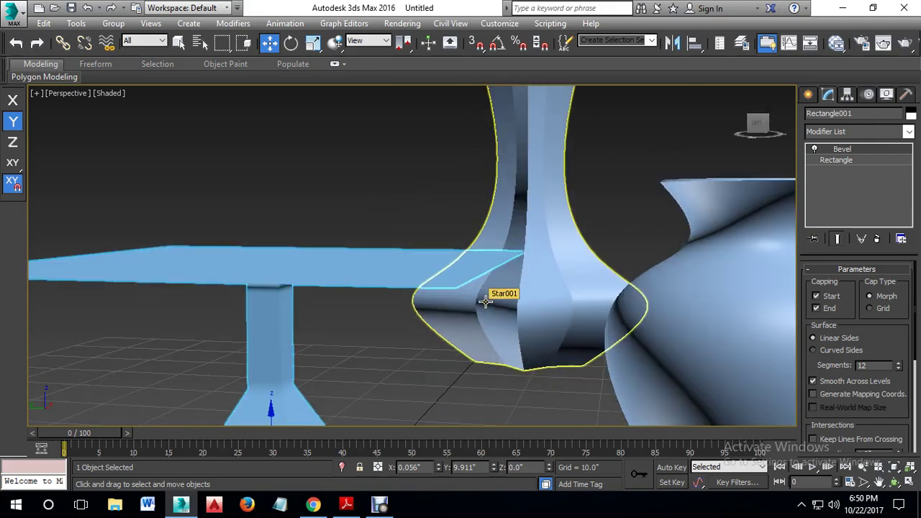
pyautogui.keyDown('alt'); pyautogui.moveTo(485, 302); pyautogui.dragTo(461, 293, button='middle'); pyautogui.keyUp('alt')
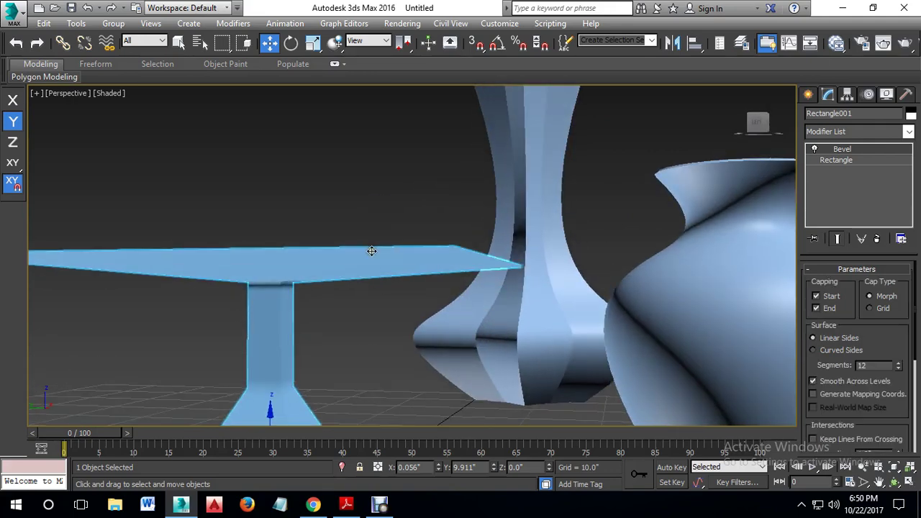
pyautogui.click(326, 223)
pyautogui.keyDown('alt'); pyautogui.moveTo(326, 223); pyautogui.dragTo(361, 276, button='middle'); pyautogui.keyUp('alt')
pyautogui.click(582, 323)
pyautogui.scroll(-3, 394, 328)
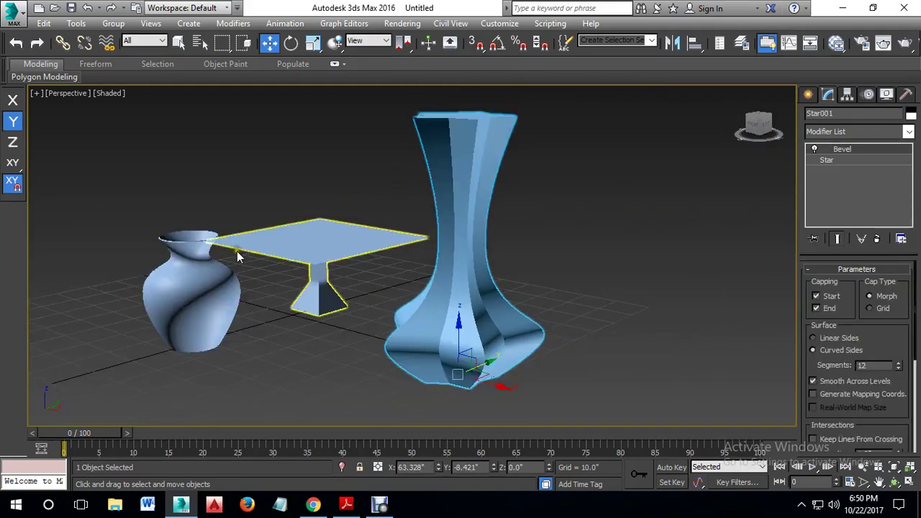
# Step: Examine the round vase, the table and the star-shaped vase together from low and front angles
pyautogui.scroll(-3, 390, 332)
pyautogui.keyDown('alt'); pyautogui.moveTo(390, 332); pyautogui.dragTo(422, 317, button='middle'); pyautogui.keyUp('alt')
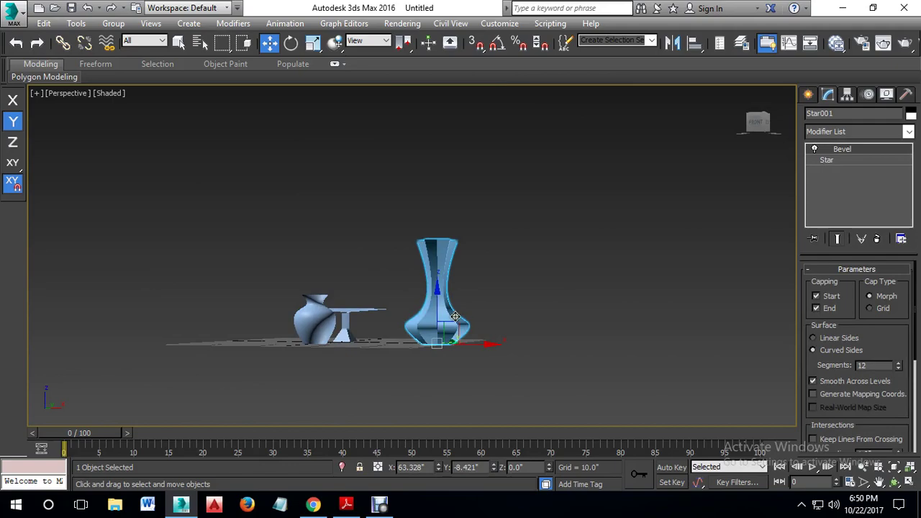
pyautogui.scroll(4, 489, 328)
pyautogui.keyDown('alt'); pyautogui.moveTo(489, 328); pyautogui.dragTo(432, 330, button='middle'); pyautogui.keyUp('alt')
pyautogui.keyDown('alt'); pyautogui.moveTo(539, 328); pyautogui.dragTo(525, 310, button='middle'); pyautogui.keyUp('alt')
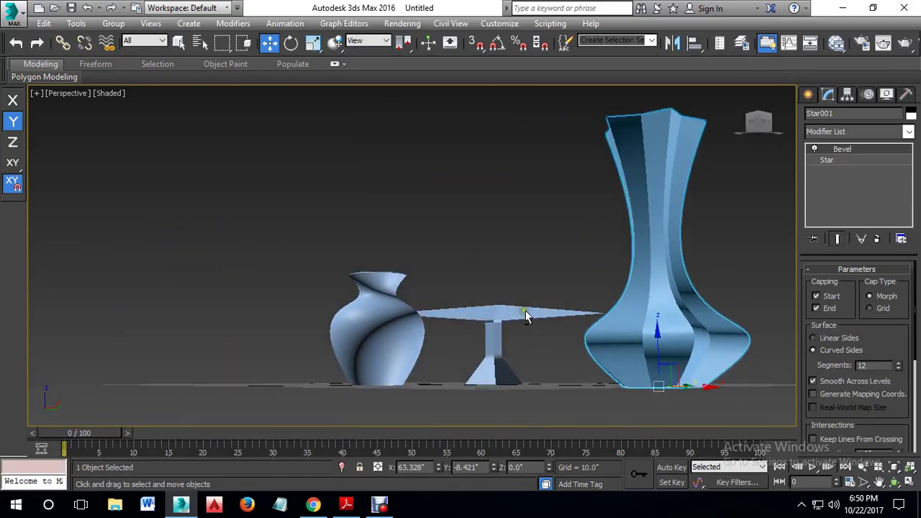
pyautogui.click(551, 255)
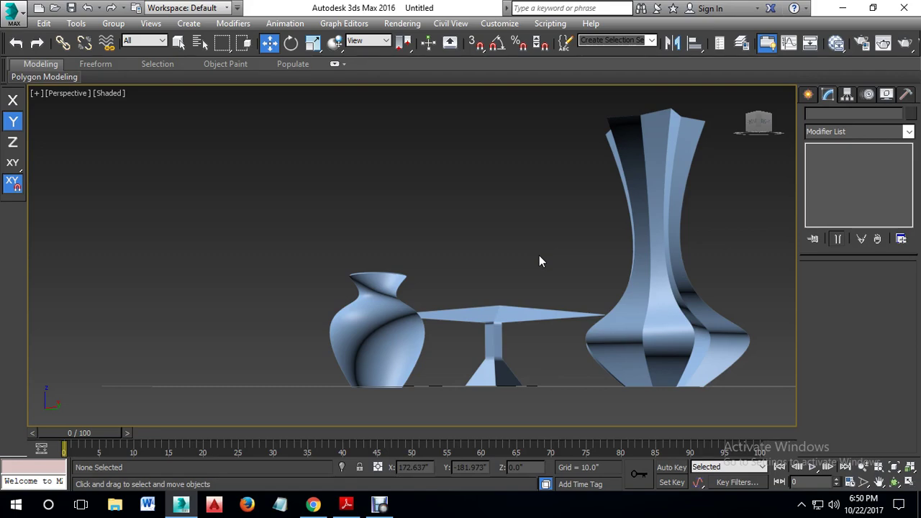
pyautogui.keyDown('alt'); pyautogui.moveTo(545, 277); pyautogui.dragTo(547, 323, button='middle'); pyautogui.keyUp('alt')
pyautogui.moveTo(618, 320); pyautogui.dragTo(376, 201, button='middle')
pyautogui.scroll(-5, 377, 202)
# Step: Move the star-shaped vase across the ground grid to the far side of the table and round vase
pyautogui.keyDown('alt'); pyautogui.moveTo(468, 219); pyautogui.dragTo(585, 233, button='middle'); pyautogui.keyUp('alt')
pyautogui.click(808, 95)
pyautogui.click(828, 208)
pyautogui.moveTo(504, 216)
pyautogui.keyDown('alt'); pyautogui.mouseDown(button='middle')
pyautogui.moveTo(460, 228)
pyautogui.moveTo(485, 217)
pyautogui.moveTo(485, 232)
pyautogui.moveTo(452, 242)
pyautogui.moveTo(499, 245)
pyautogui.moveTo(479, 197)
pyautogui.moveTo(497, 210)
pyautogui.mouseUp(button='middle'); pyautogui.keyUp('alt')
pyautogui.press('w')
pyautogui.click(381, 285)
pyautogui.moveTo(380, 285)
pyautogui.keyDown('alt'); pyautogui.mouseDown(button='middle')
pyautogui.moveTo(399, 302)
pyautogui.moveTo(395, 284)
pyautogui.mouseUp(button='middle'); pyautogui.keyUp('alt')
pyautogui.moveTo(394, 270); pyautogui.dragTo(164, 223)
pyautogui.click(279, 275)
pyautogui.keyDown('alt'); pyautogui.moveTo(220, 280); pyautogui.dragTo(261, 264, button='middle'); pyautogui.keyUp('alt')
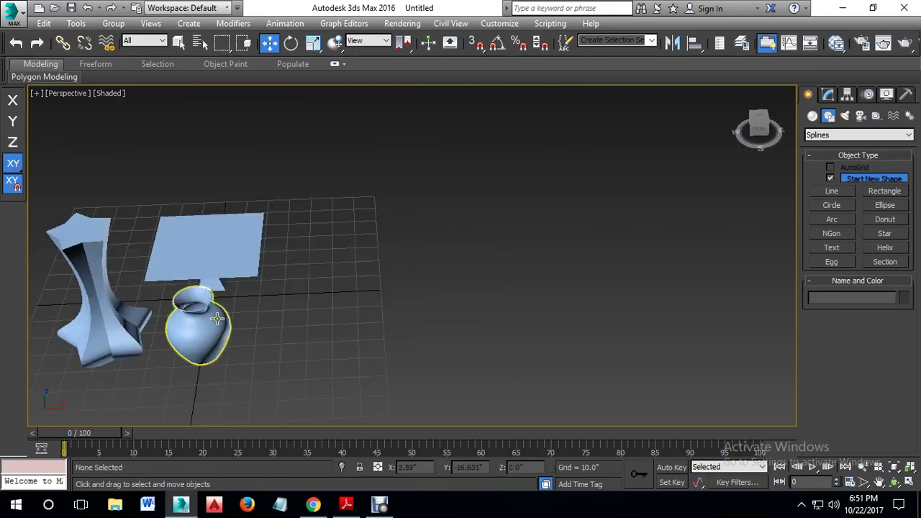
# Step: Move the rectangle-based table along the X axis toward the star-shaped vase
pyautogui.click(209, 336)
pyautogui.keyDown('alt'); pyautogui.moveTo(289, 351); pyautogui.dragTo(292, 313, button='middle'); pyautogui.keyUp('alt')
pyautogui.click(203, 215)
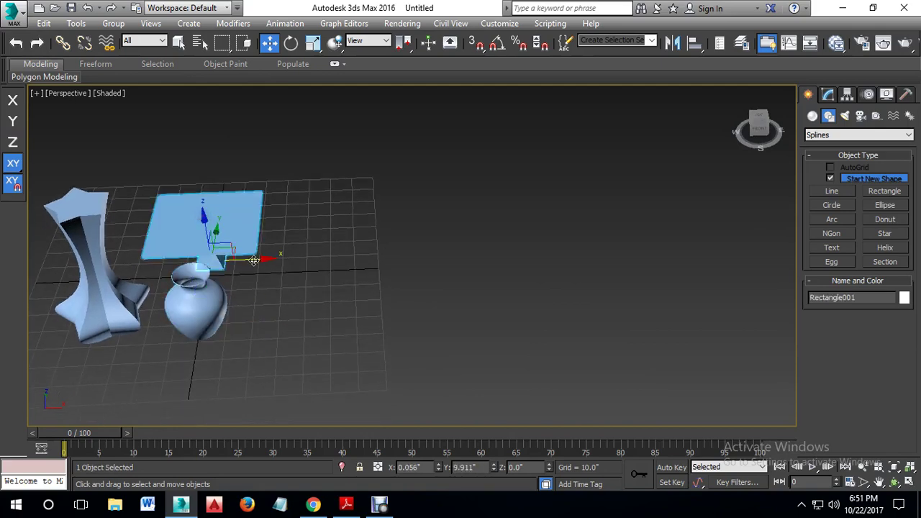
pyautogui.moveTo(226, 243); pyautogui.dragTo(151, 243)
pyautogui.click(300, 264)
pyautogui.keyDown('alt'); pyautogui.moveTo(300, 264); pyautogui.dragTo(263, 249, button='middle'); pyautogui.keyUp('alt')
# Step: Move the round vase across the ground plane to stand in front of the table and star-shaped vase
pyautogui.click(204, 244)
pyautogui.moveTo(203, 245); pyautogui.dragTo(139, 327)
pyautogui.click(243, 264)
pyautogui.keyDown('alt'); pyautogui.moveTo(244, 264); pyautogui.dragTo(285, 220, button='middle'); pyautogui.keyUp('alt')
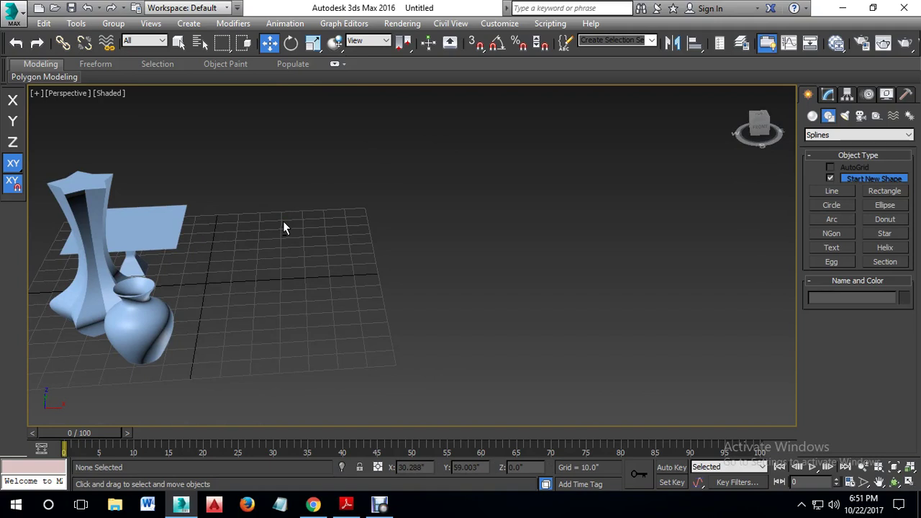
# Step: Scale the star-shaped vase down uniformly
pyautogui.click(85, 219)
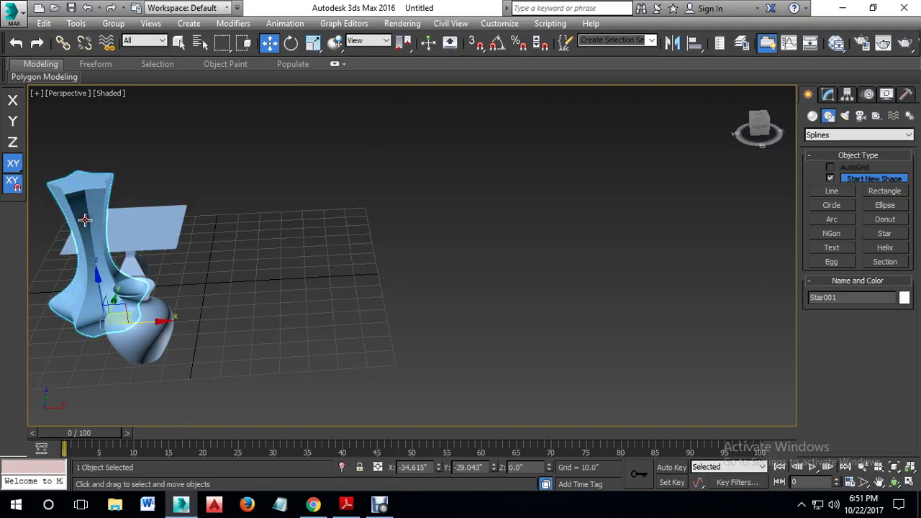
pyautogui.click(314, 43)
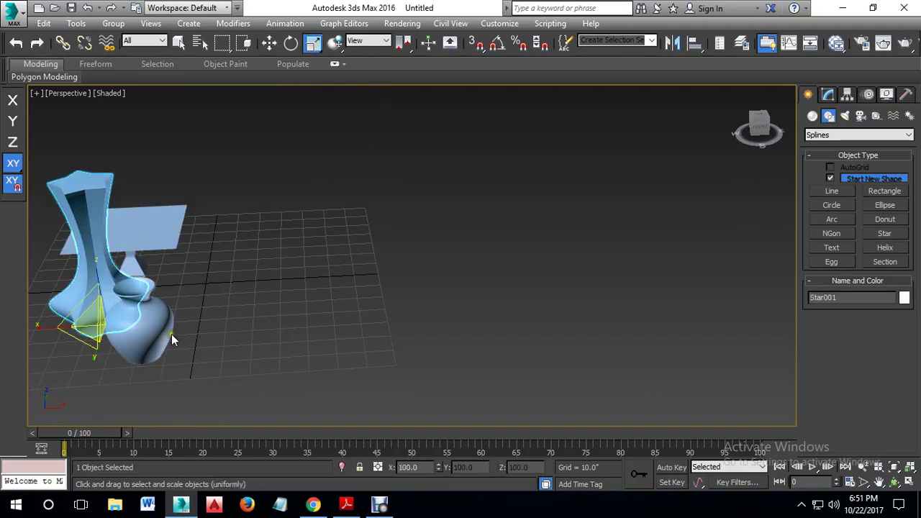
pyautogui.moveTo(89, 323); pyautogui.dragTo(116, 388)
pyautogui.click(279, 303)
# Step: Scale the table uniformly to about 60 percent and the round vase to about 78 percent
pyautogui.click(160, 230)
pyautogui.moveTo(118, 266); pyautogui.dragTo(194, 320)
pyautogui.click(143, 323)
pyautogui.moveTo(127, 352); pyautogui.dragTo(163, 388)
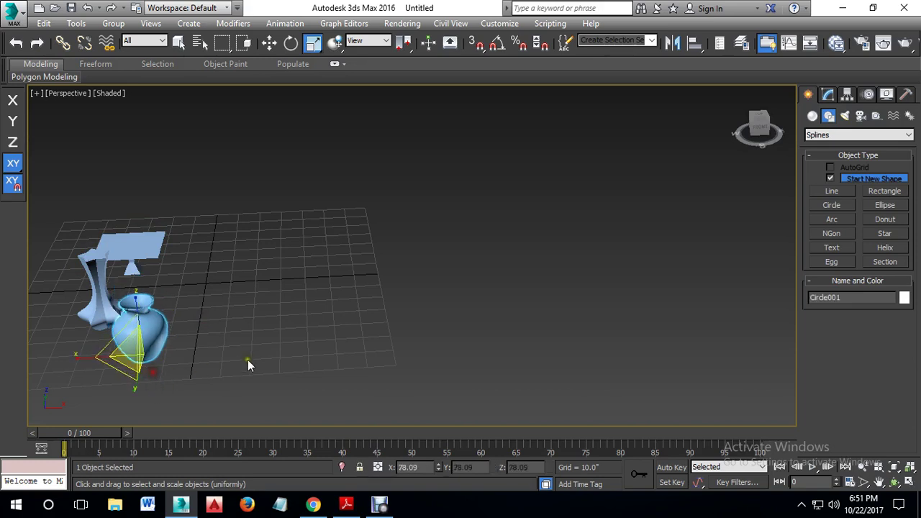
pyautogui.click(251, 364)
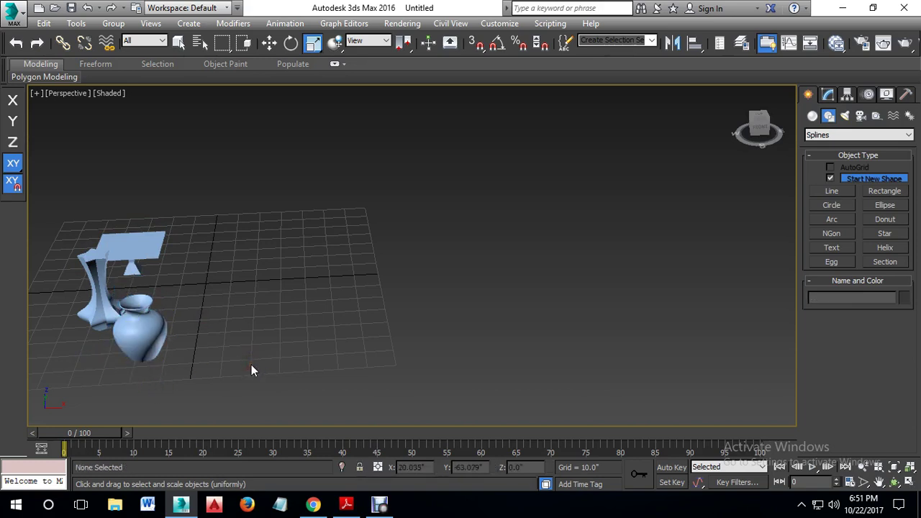
# Step: Scale the star-shaped vase down further to about 42 percent
pyautogui.click(140, 250)
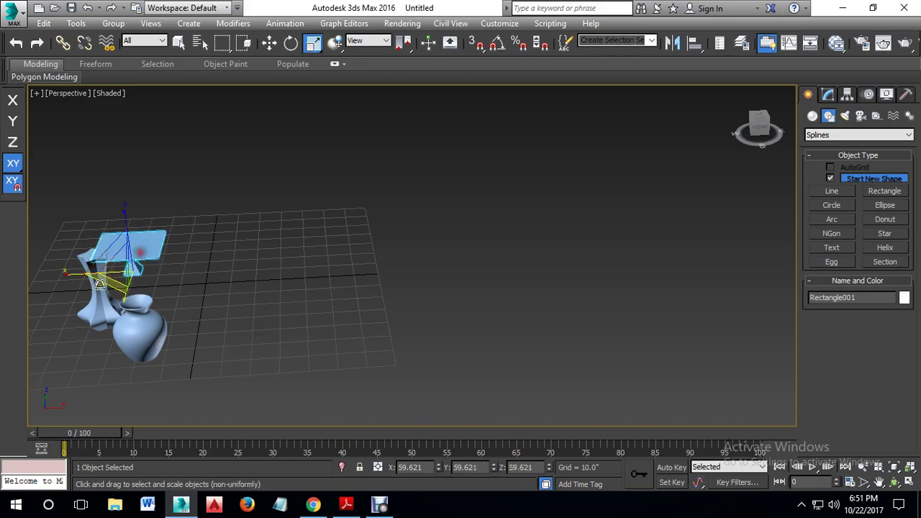
pyautogui.click(99, 299)
pyautogui.moveTo(86, 317); pyautogui.dragTo(92, 329)
pyautogui.click(214, 333)
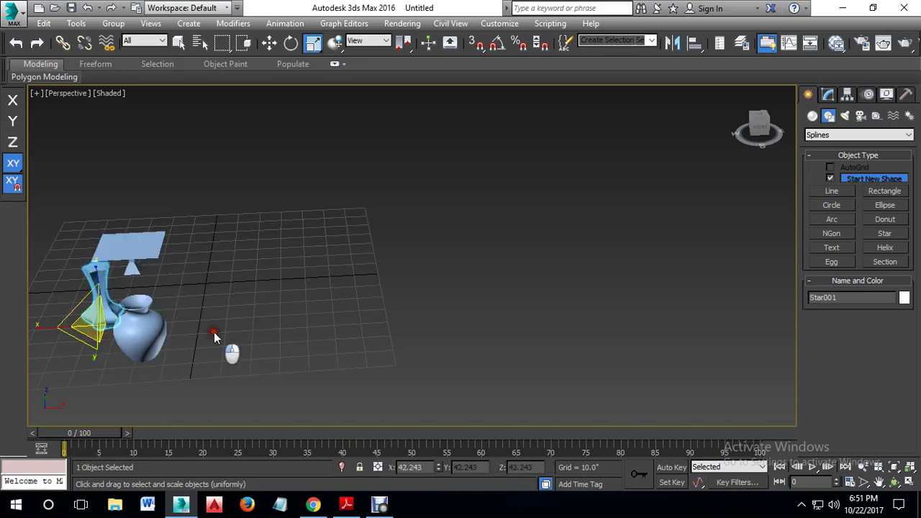
# Step: Scale the round vase down uniformly a little more
pyautogui.scroll(4, 48, 315)
pyautogui.moveTo(162, 311); pyautogui.dragTo(302, 274, button='middle')
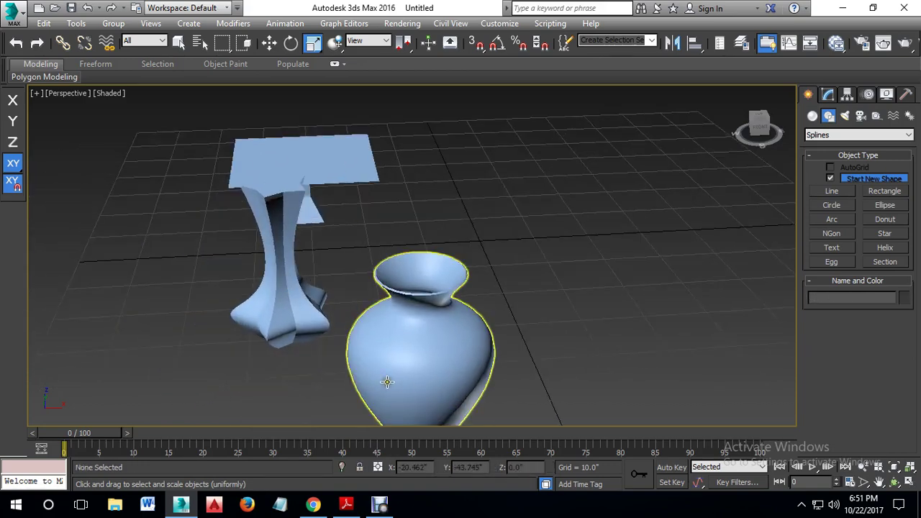
pyautogui.click(387, 381)
pyautogui.moveTo(494, 364); pyautogui.dragTo(411, 333, button='middle')
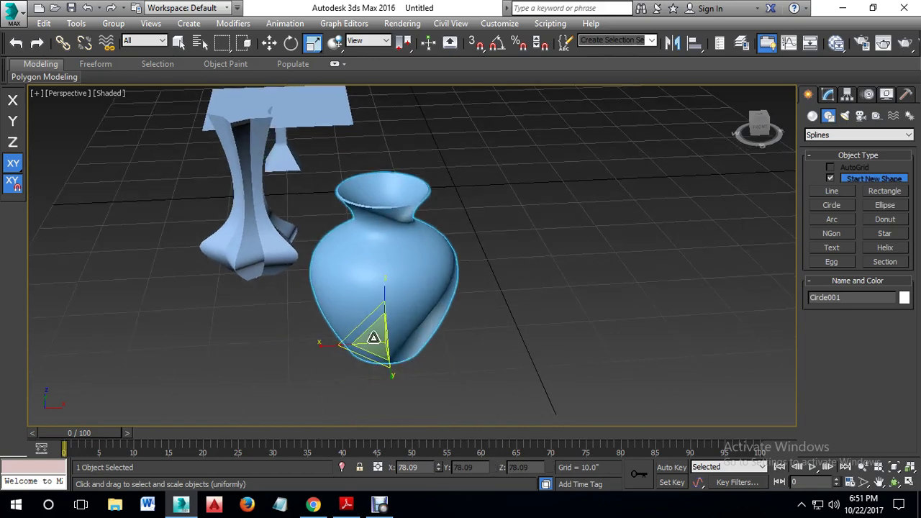
pyautogui.moveTo(373, 338); pyautogui.dragTo(376, 356)
pyautogui.click(505, 331)
# Step: Reduce the table's size further with uniform scaling and clear the selection
pyautogui.click(316, 108)
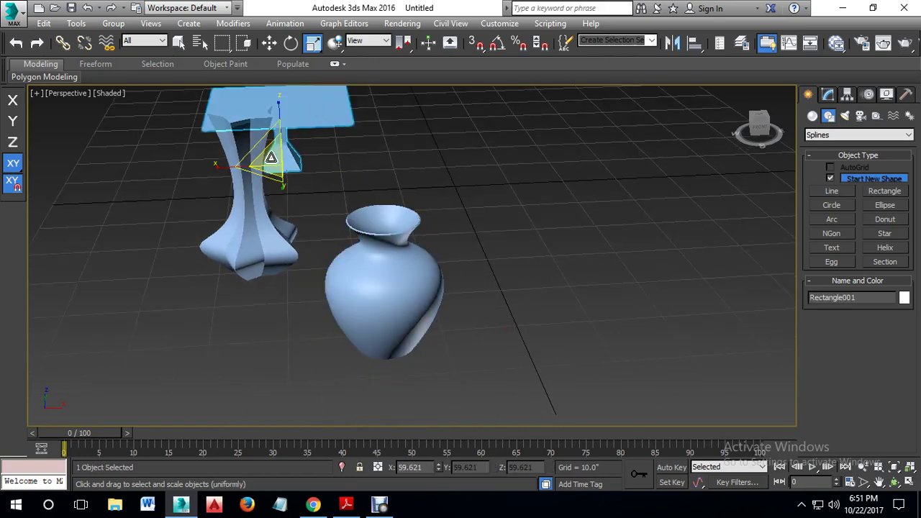
pyautogui.moveTo(267, 156); pyautogui.dragTo(277, 173)
pyautogui.click(431, 190)
pyautogui.moveTo(552, 197); pyautogui.dragTo(422, 235, button='middle')
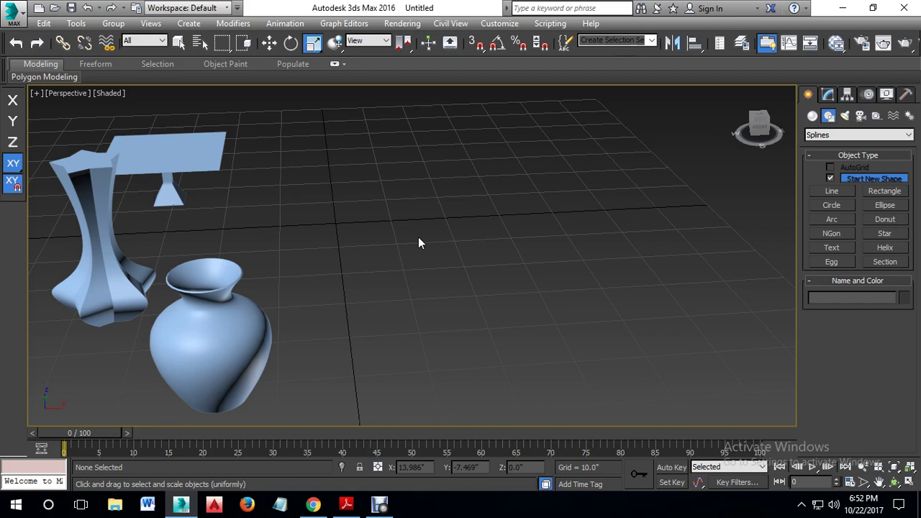
# Step: Draw a new circle spline on the empty part of the ground grid beside the existing models
pyautogui.click(832, 191)
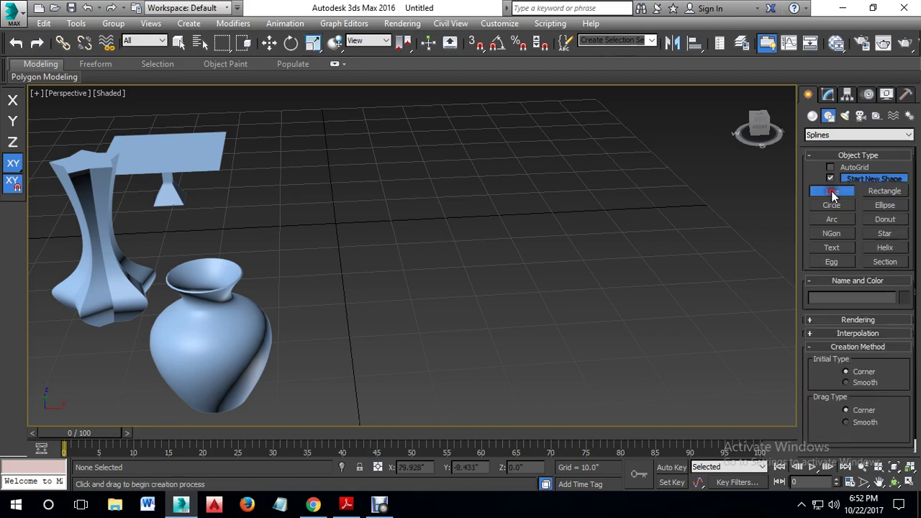
pyautogui.rightClick(561, 227)
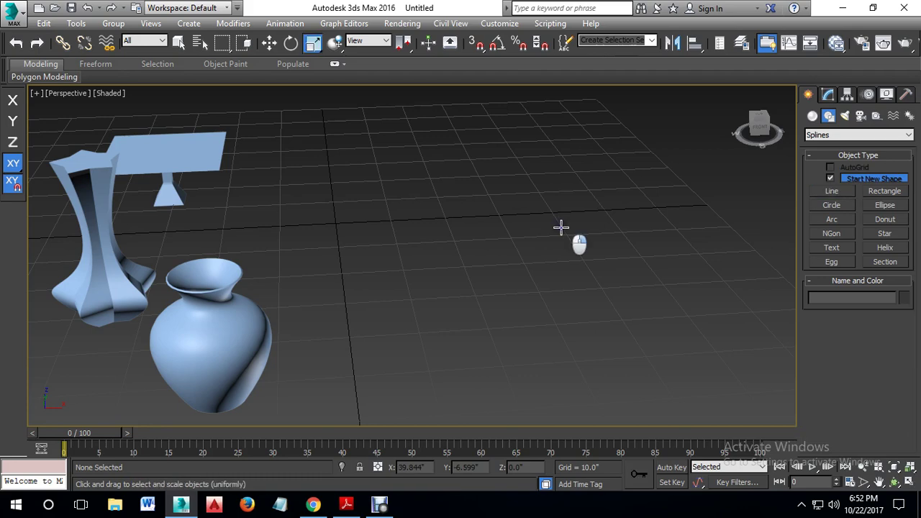
pyautogui.click(846, 206)
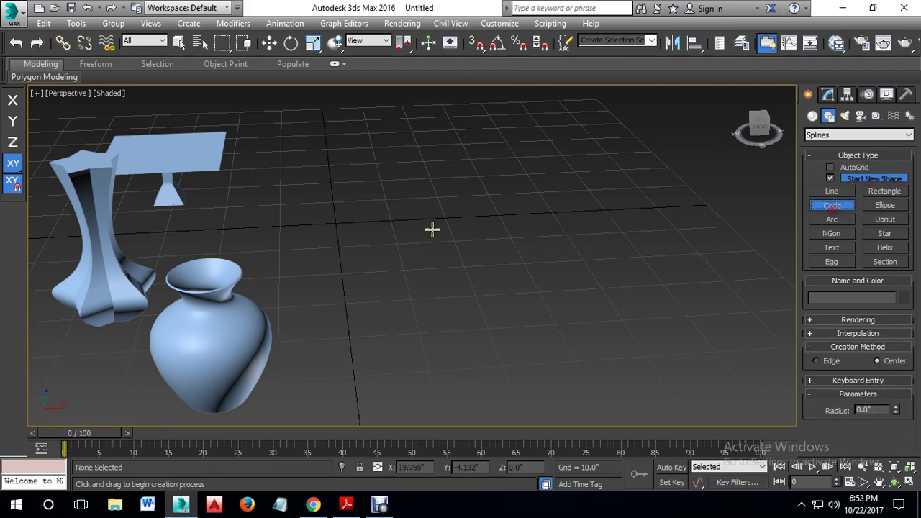
pyautogui.scroll(3, 431, 228)
pyautogui.scroll(-5, 419, 247)
pyautogui.moveTo(397, 239); pyautogui.dragTo(432, 272)
pyautogui.rightClick(462, 238)
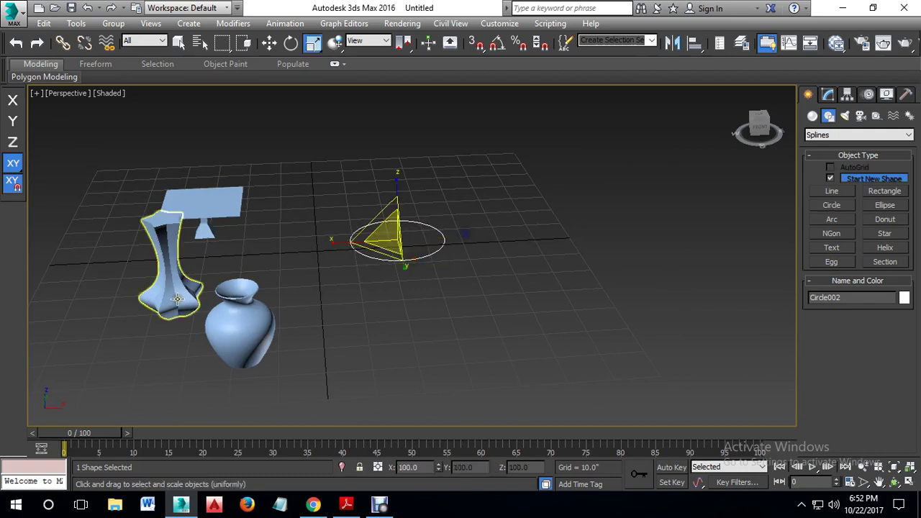
pyautogui.click(166, 286)
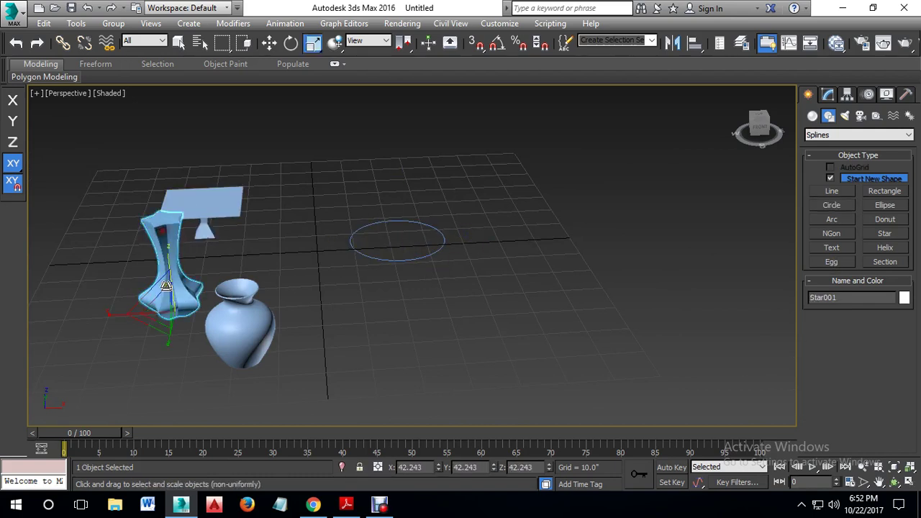
pyautogui.click(495, 307)
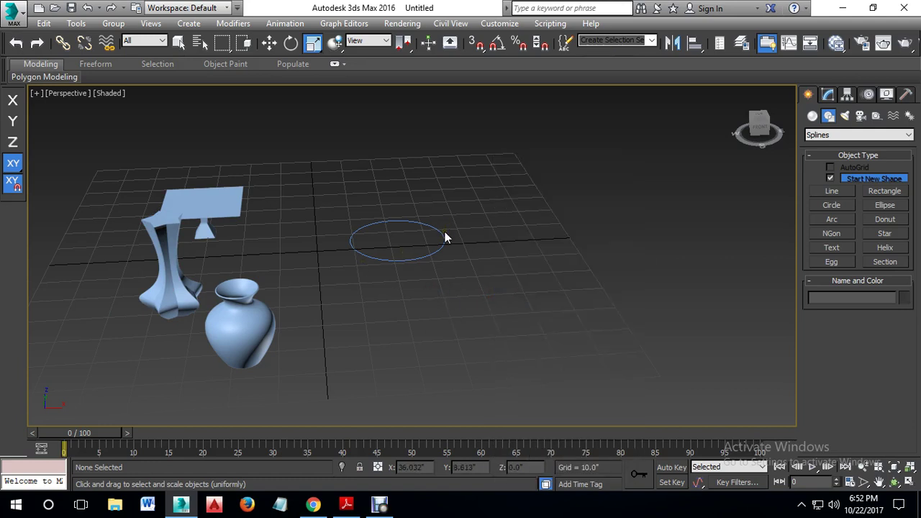
# Step: Draw an open vertical zigzag line of seven straight segments beside the new circle in the Front view
pyautogui.moveTo(460, 198); pyautogui.dragTo(394, 255)
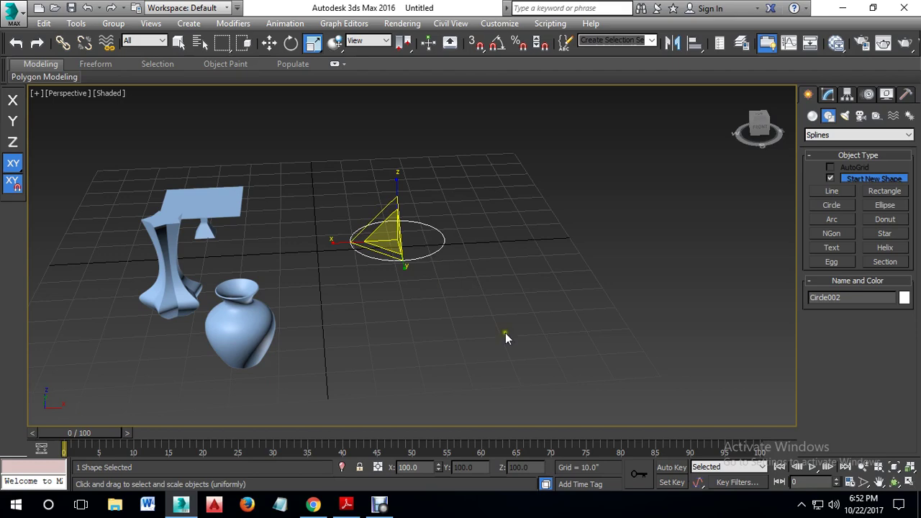
pyautogui.hotkey('alt', 'w')
pyautogui.rightClick(608, 220)
pyautogui.hotkey('alt', 'w')
pyautogui.moveTo(497, 331); pyautogui.dragTo(462, 330, button='middle')
pyautogui.scroll(2, 467, 275)
pyautogui.click(832, 191)
pyautogui.scroll(2, 538, 248)
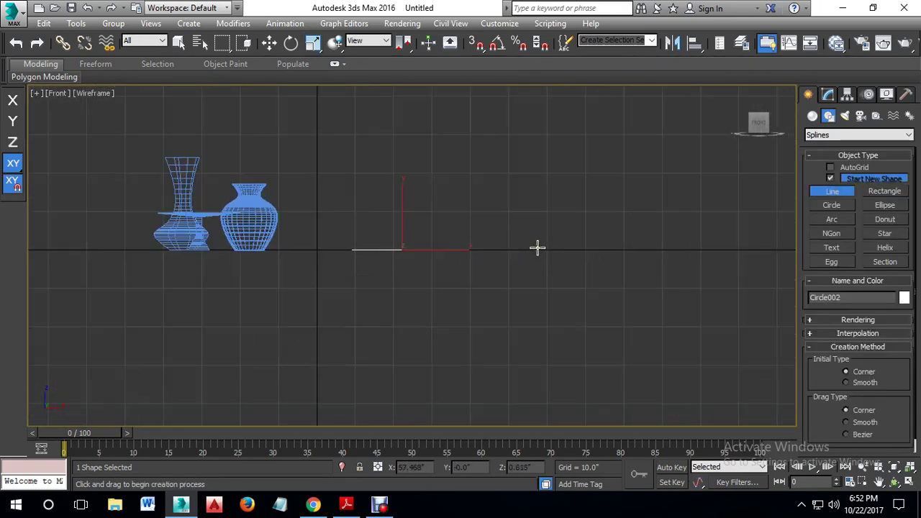
pyautogui.click(531, 131)
pyautogui.click(505, 147)
pyautogui.click(542, 160)
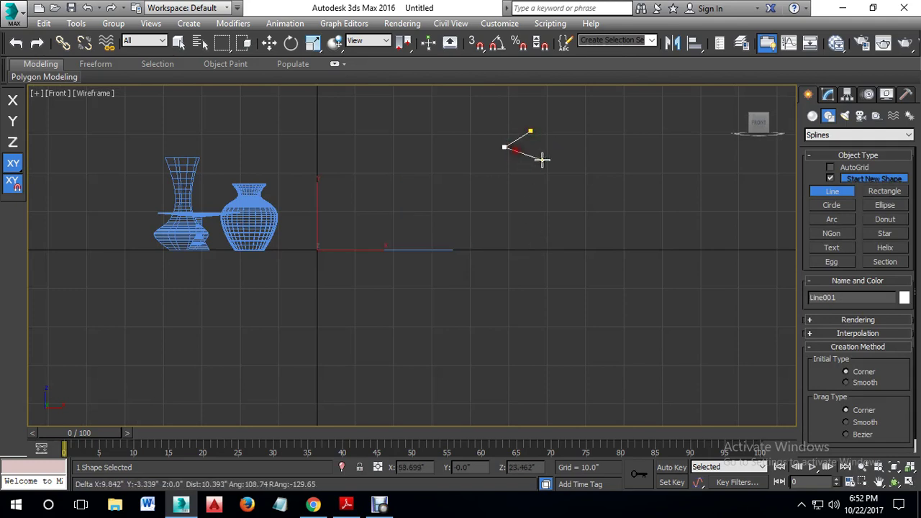
pyautogui.click(509, 179)
pyautogui.click(543, 196)
pyautogui.click(508, 216)
pyautogui.click(548, 231)
pyautogui.rightClick(524, 250)
pyautogui.press('r')
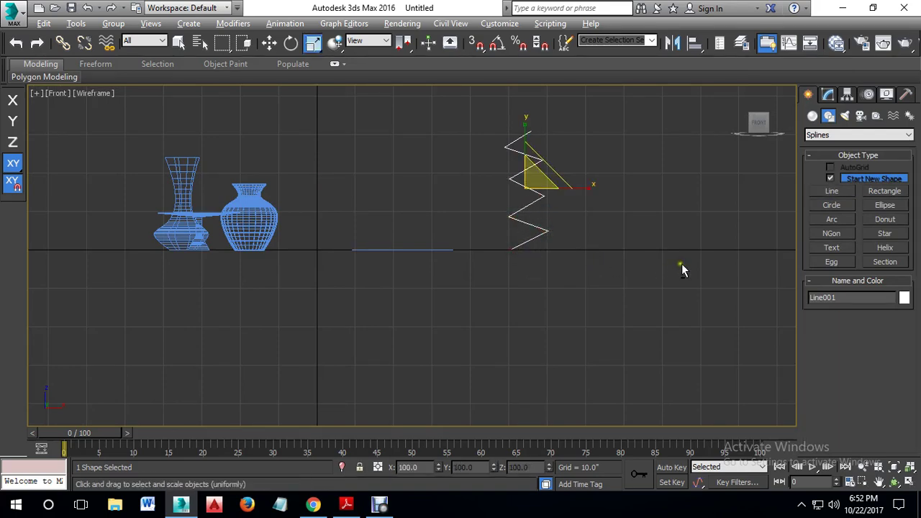
# Step: Apply the Bevel Profile modifier to the new circle in the Perspective view
pyautogui.hotkey('alt', 'w')
pyautogui.rightClick(683, 358)
pyautogui.hotkey('alt', 'w')
pyautogui.moveTo(489, 263); pyautogui.dragTo(503, 325, button='middle')
pyautogui.click(513, 336)
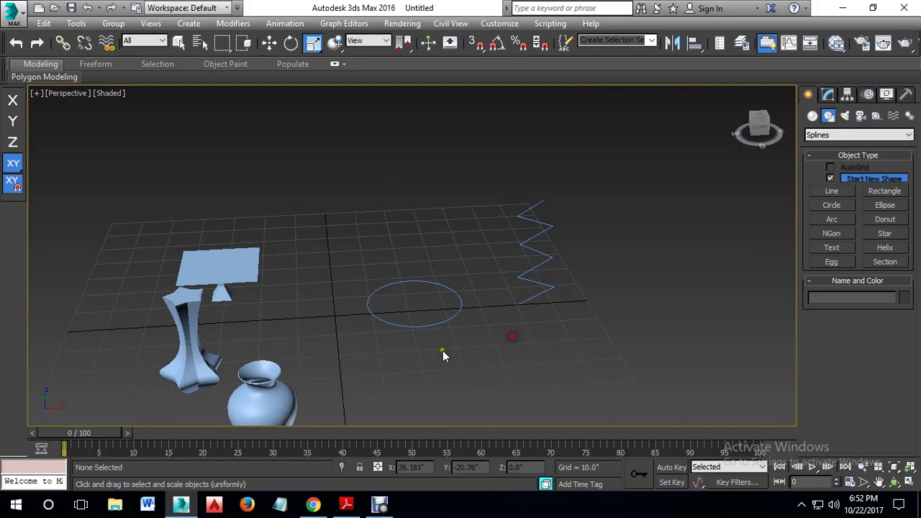
pyautogui.moveTo(454, 360); pyautogui.dragTo(356, 280)
pyautogui.keyDown('alt'); pyautogui.moveTo(352, 284); pyautogui.dragTo(531, 315, button='middle'); pyautogui.keyUp('alt')
pyautogui.keyDown('alt'); pyautogui.moveTo(471, 290); pyautogui.dragTo(428, 234, button='middle'); pyautogui.keyUp('alt')
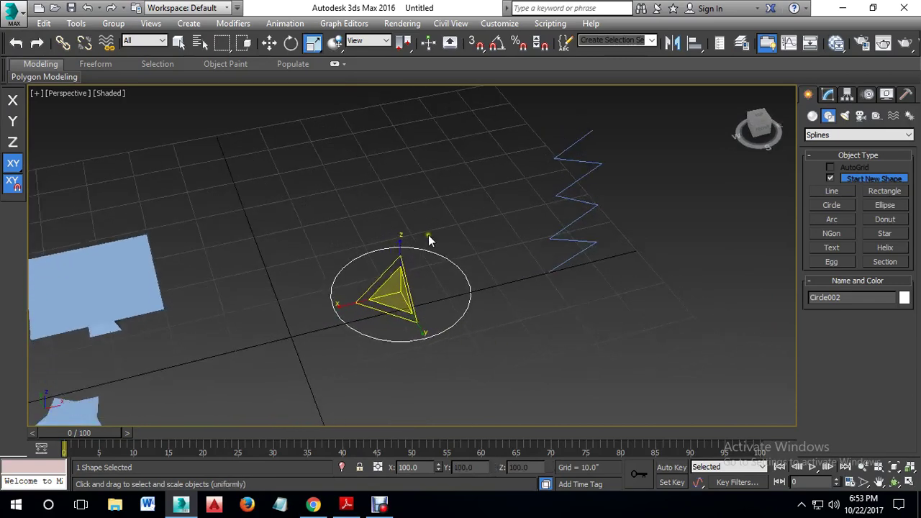
pyautogui.click(829, 95)
pyautogui.click(907, 133)
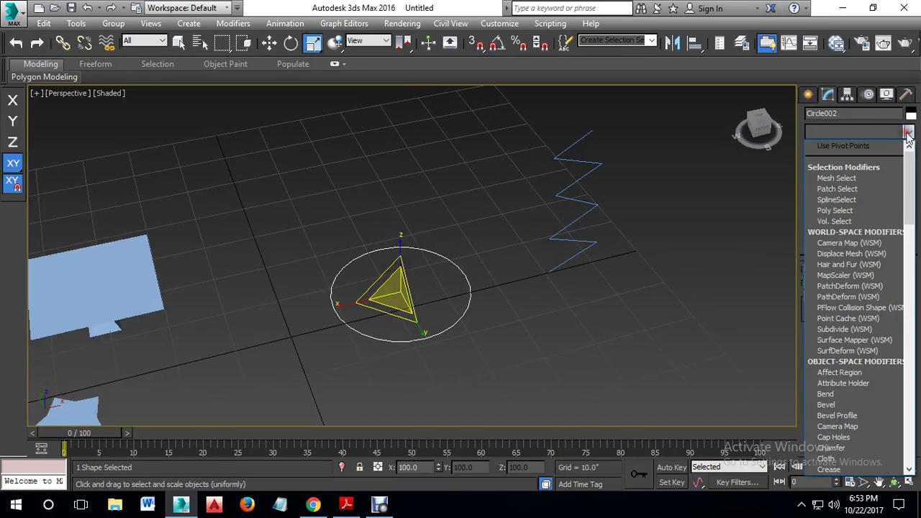
pyautogui.click(849, 416)
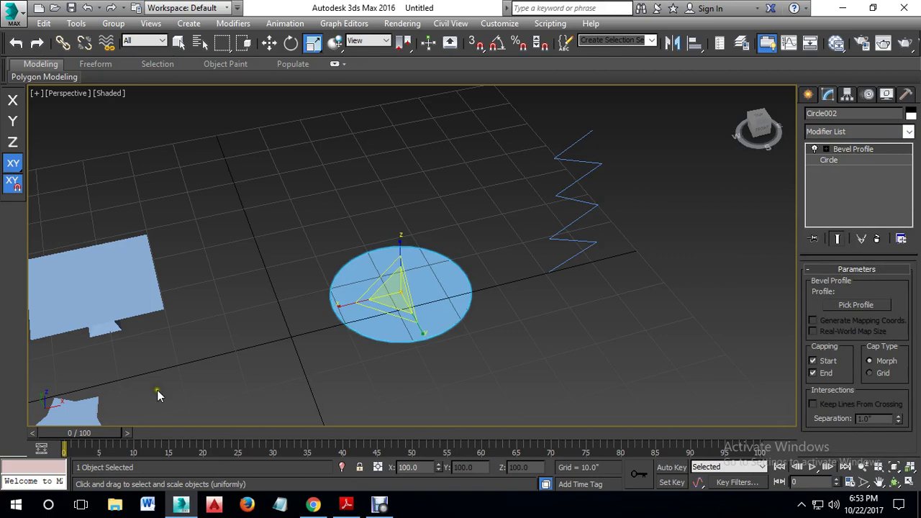
# Step: Pick the zigzag line as the profile for the circle's Bevel Profile modifier
pyautogui.click(867, 306)
pyautogui.click(597, 164)
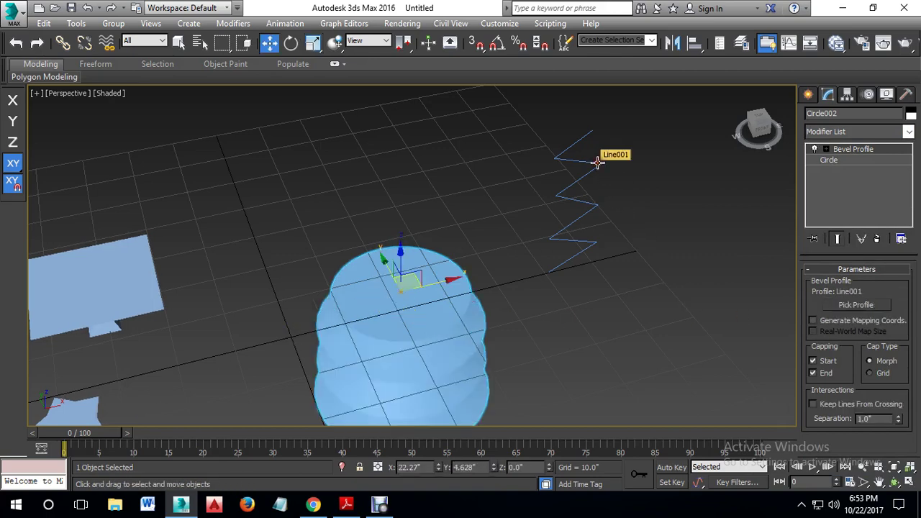
pyautogui.keyDown('alt'); pyautogui.moveTo(602, 206); pyautogui.dragTo(607, 240, button='middle'); pyautogui.keyUp('alt')
pyautogui.rightClick(607, 237)
# Step: Examine the ribbed Bevel Profile shape from below and above, comparing it with its zigzag profile line
pyautogui.click(549, 306)
pyautogui.click(588, 307)
pyautogui.keyDown('alt'); pyautogui.moveTo(588, 307); pyautogui.dragTo(602, 282, button='middle'); pyautogui.keyUp('alt')
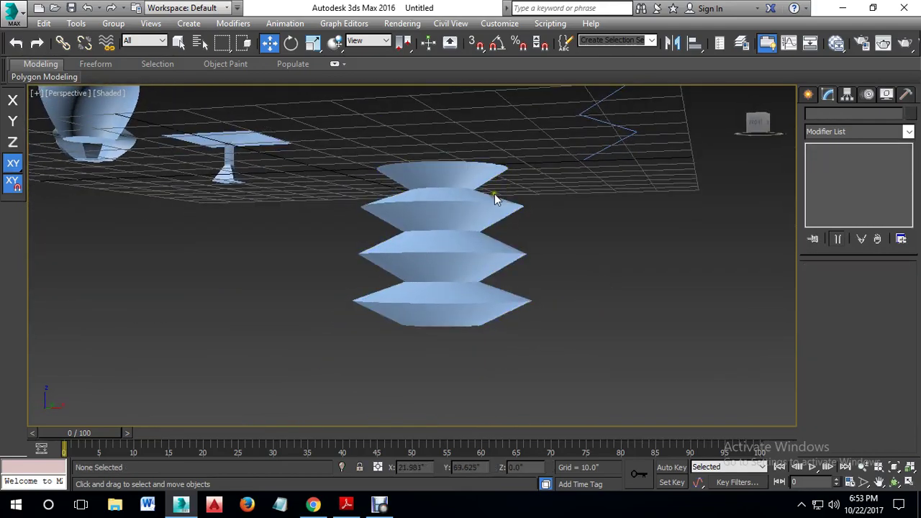
pyautogui.click(606, 121)
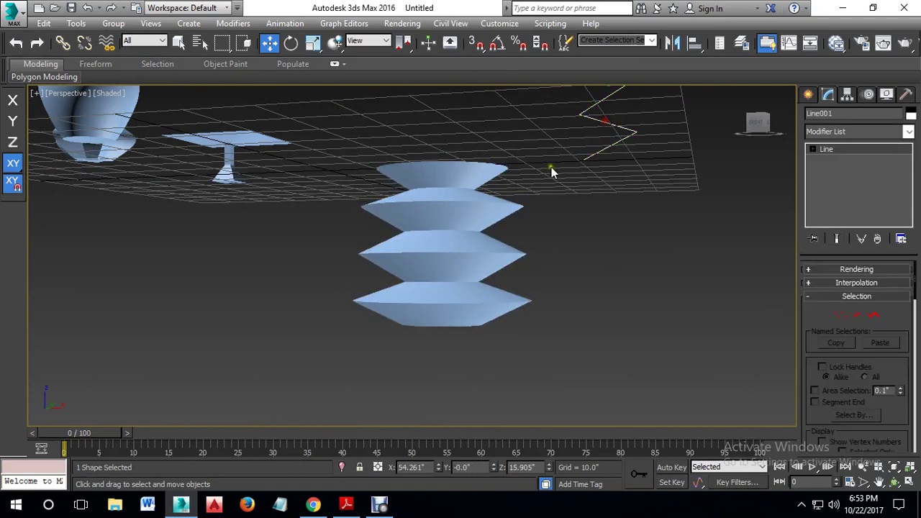
pyautogui.click(674, 297)
pyautogui.keyDown('alt'); pyautogui.moveTo(604, 232); pyautogui.dragTo(616, 255, button='middle'); pyautogui.keyUp('alt')
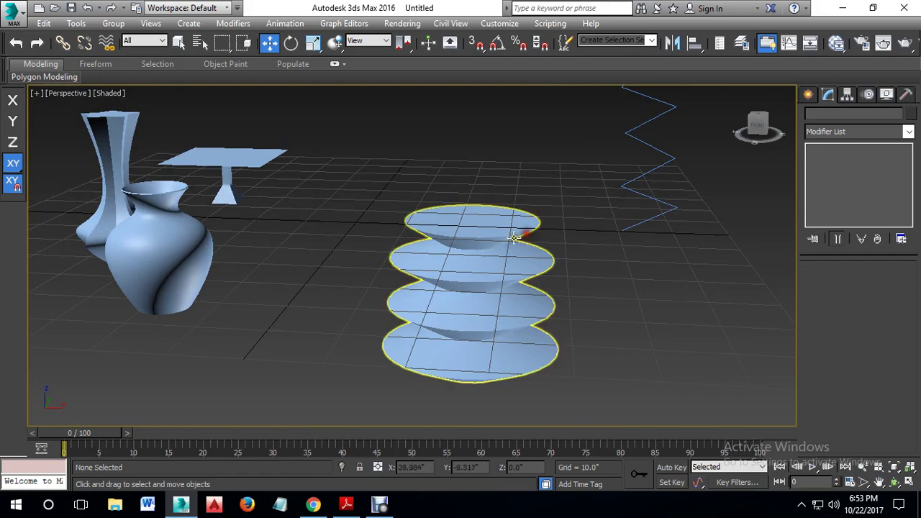
pyautogui.click(535, 257)
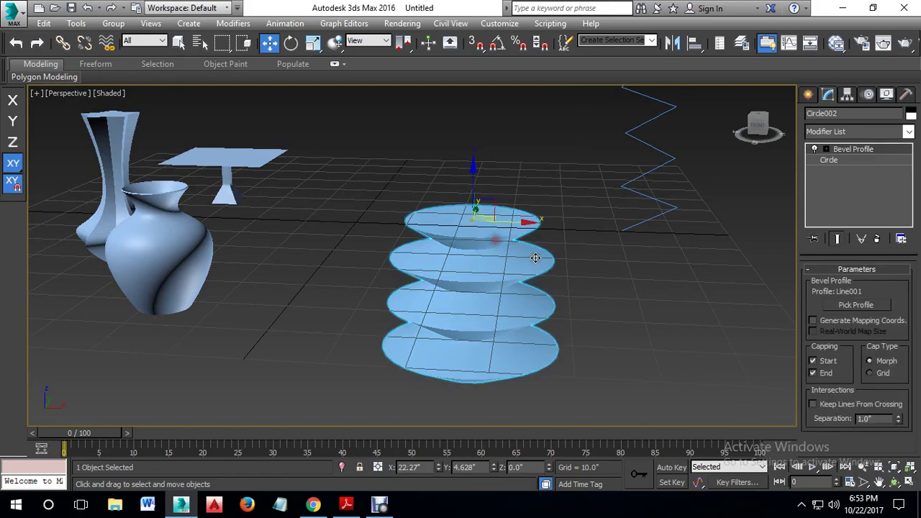
# Step: Turn off the start and end capping of the ribbed circle's Bevel Profile modifier and examine its hollow interior from above
pyautogui.click(813, 374)
pyautogui.click(812, 361)
pyautogui.moveTo(473, 209)
pyautogui.keyDown('alt'); pyautogui.mouseDown(button='middle')
pyautogui.moveTo(476, 310)
pyautogui.moveTo(472, 153)
pyautogui.moveTo(413, 113)
pyautogui.moveTo(475, 88)
pyautogui.moveTo(480, 202)
pyautogui.mouseUp(button='middle'); pyautogui.keyUp('alt')
pyautogui.moveTo(475, 193); pyautogui.dragTo(484, 90)
pyautogui.rightClick(483, 89)
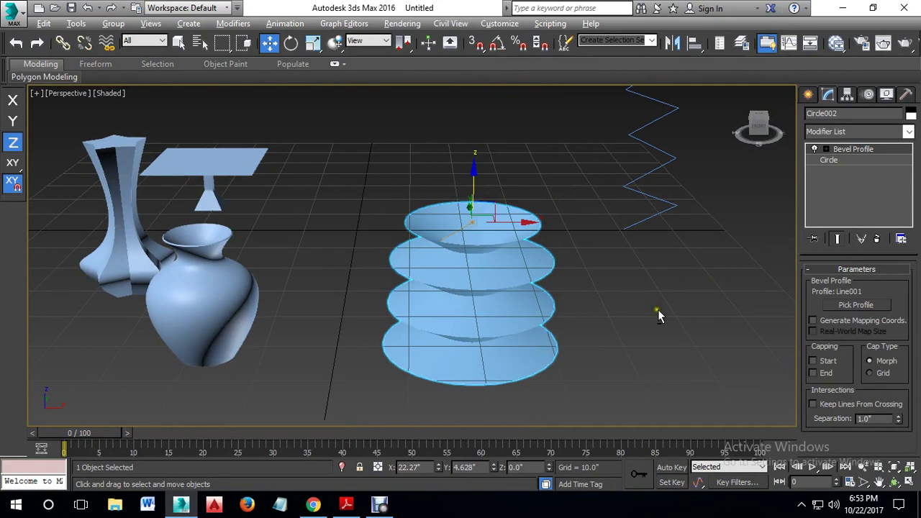
pyautogui.keyDown('alt'); pyautogui.moveTo(660, 310); pyautogui.dragTo(656, 297, button='middle'); pyautogui.keyUp('alt')
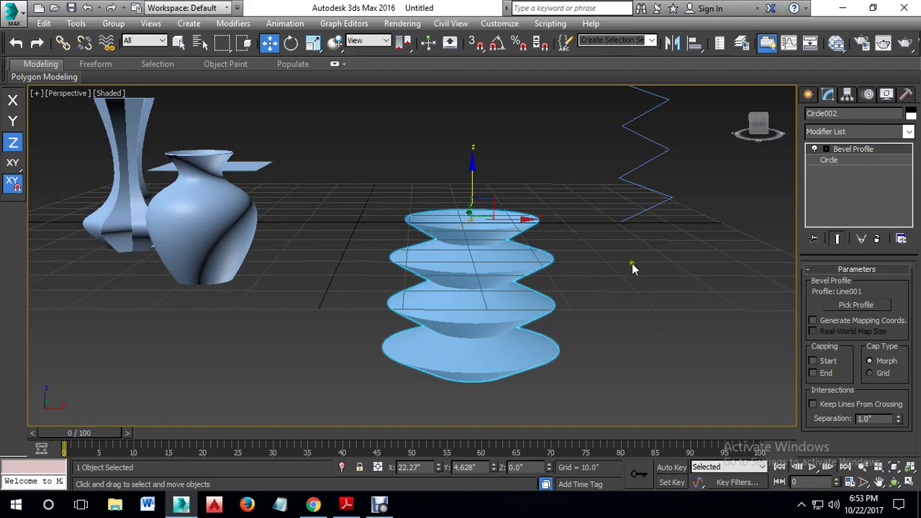
pyautogui.keyDown('alt'); pyautogui.moveTo(547, 257); pyautogui.dragTo(530, 308, button='middle'); pyautogui.keyUp('alt')
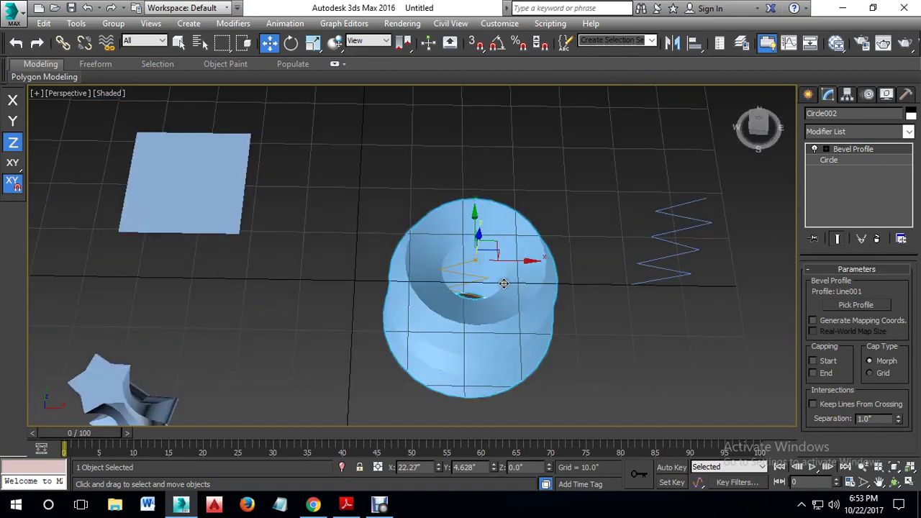
# Step: Draw a five-point star behind the ribbed circle shape, with radii of about 12.6" and 7.4"
pyautogui.click(807, 94)
pyautogui.click(882, 234)
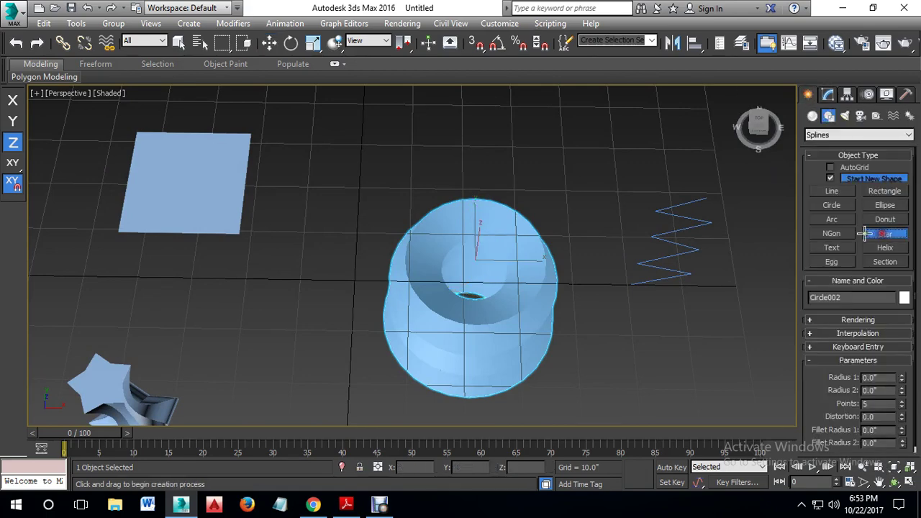
pyautogui.moveTo(621, 173); pyautogui.dragTo(566, 321, button='middle')
pyautogui.moveTo(476, 243); pyautogui.dragTo(514, 279)
pyautogui.click(502, 268)
pyautogui.press('w')
pyautogui.moveTo(571, 290); pyautogui.dragTo(561, 225, button='middle')
# Step: Apply the Bevel Profile modifier to the star and pick the zigzag line as its profile
pyautogui.click(828, 95)
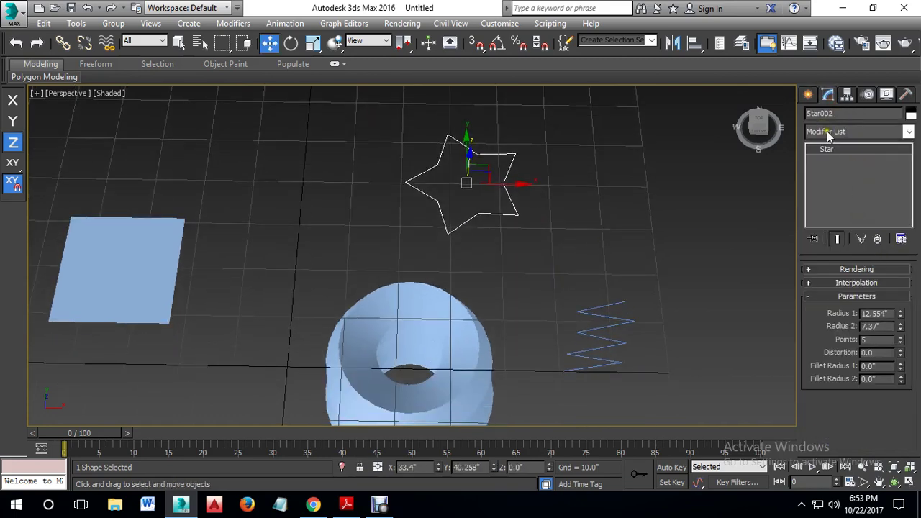
pyautogui.click(823, 131)
pyautogui.press('b')
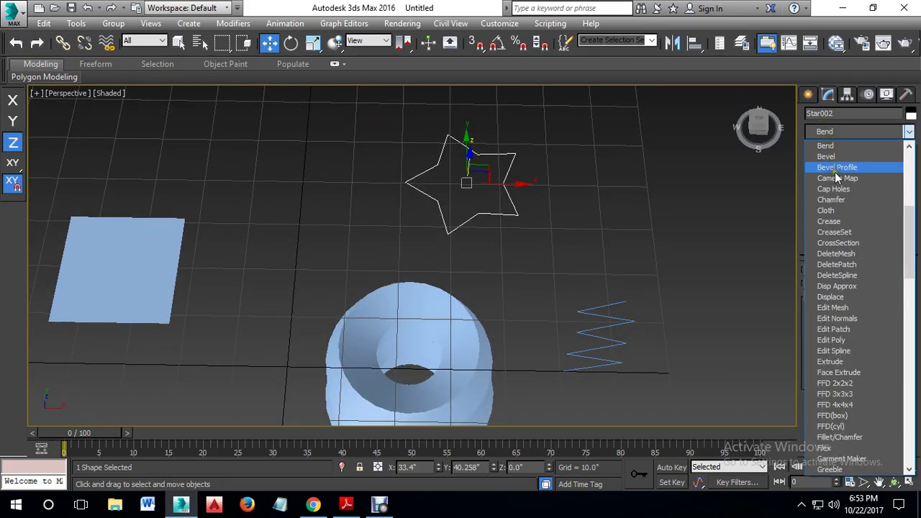
pyautogui.click(836, 167)
pyautogui.click(846, 303)
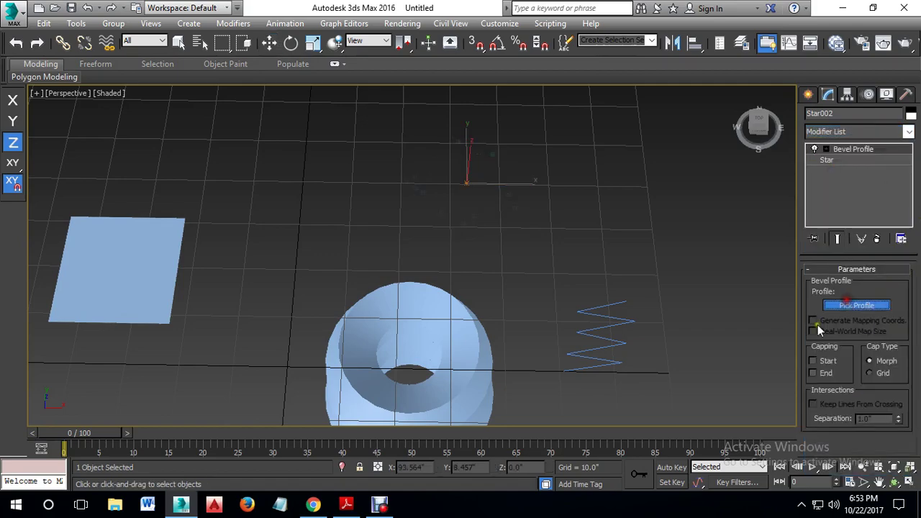
pyautogui.click(628, 323)
pyautogui.keyDown('alt'); pyautogui.moveTo(530, 281); pyautogui.dragTo(553, 261, button='middle'); pyautogui.keyUp('alt')
pyautogui.click(753, 250)
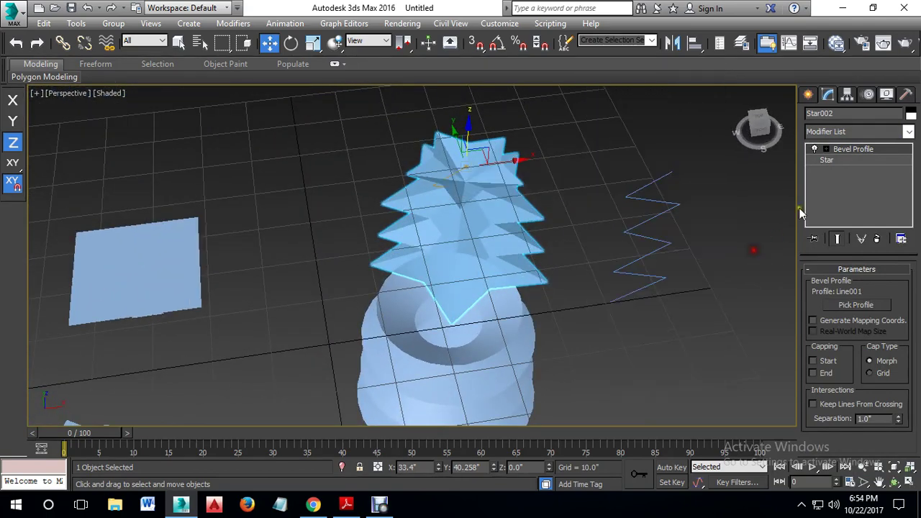
# Step: Select the Profile Gizmo of the star's Bevel Profile and move it along X to about 44"
pyautogui.click(825, 148)
pyautogui.click(852, 160)
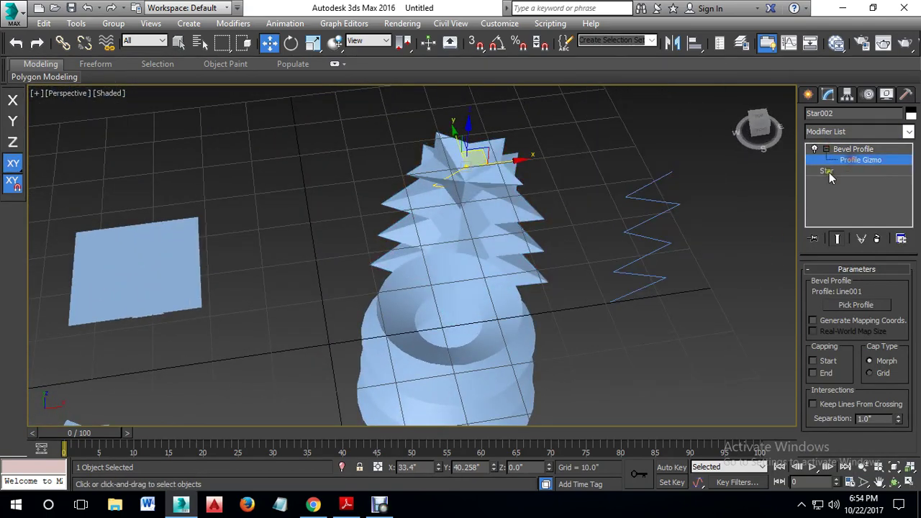
pyautogui.keyDown('alt'); pyautogui.moveTo(565, 212); pyautogui.dragTo(549, 238, button='middle'); pyautogui.keyUp('alt')
pyautogui.moveTo(522, 200); pyautogui.dragTo(575, 214)
pyautogui.keyDown('alt'); pyautogui.moveTo(574, 215); pyautogui.dragTo(512, 127, button='middle'); pyautogui.keyUp('alt')
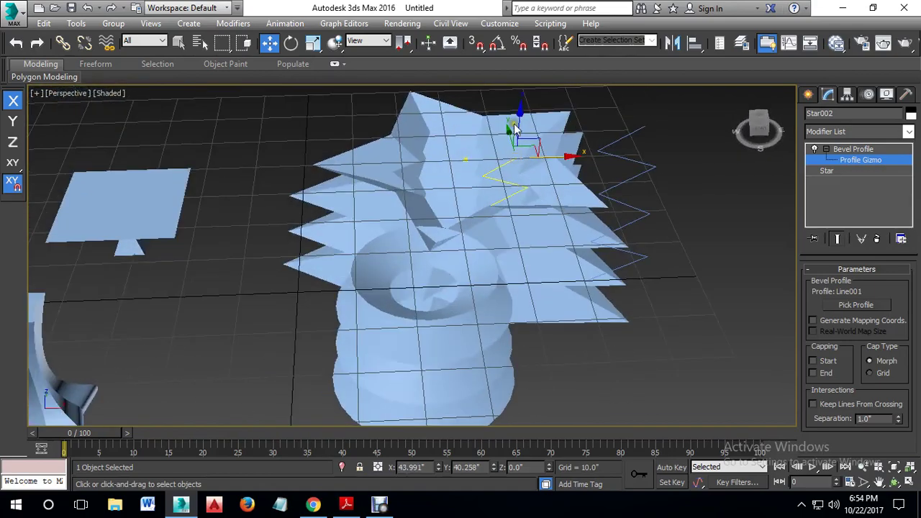
# Step: Raise the star's profile gizmo along Z to about 29.4"
pyautogui.moveTo(530, 135); pyautogui.dragTo(540, 68)
pyautogui.keyDown('alt'); pyautogui.moveTo(539, 68); pyautogui.dragTo(630, 301, button='middle'); pyautogui.keyUp('alt')
pyautogui.scroll(-3, 631, 302)
pyautogui.moveTo(567, 193); pyautogui.dragTo(569, 151)
pyautogui.keyDown('alt'); pyautogui.moveTo(565, 194); pyautogui.dragTo(828, 189, button='middle'); pyautogui.keyUp('alt')
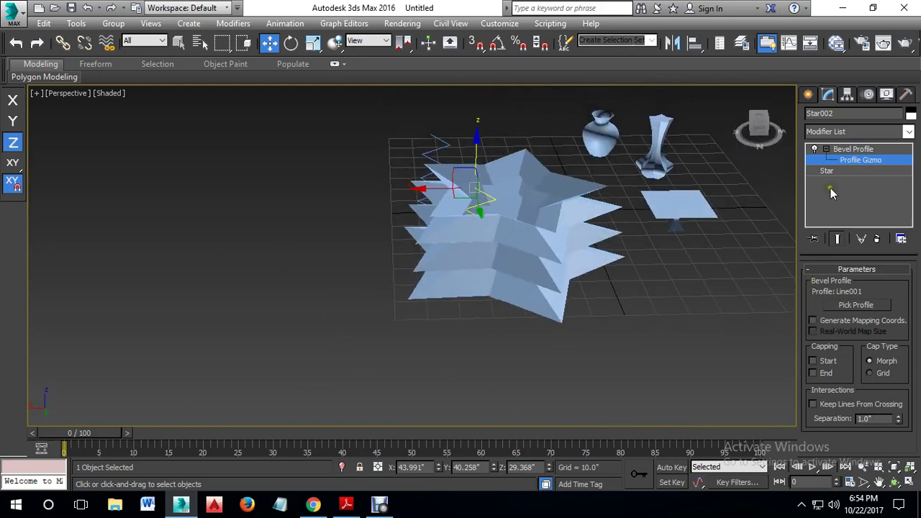
# Step: Leave profile gizmo editing and examine the beveled star from several sides
pyautogui.click(848, 163)
pyautogui.click(711, 291)
pyautogui.keyDown('alt'); pyautogui.moveTo(635, 341); pyautogui.dragTo(780, 376, button='middle'); pyautogui.keyUp('alt')
pyautogui.scroll(2, 473, 203)
pyautogui.moveTo(472, 202); pyautogui.dragTo(567, 350, button='middle')
pyautogui.click(523, 307)
pyautogui.keyDown('alt'); pyautogui.moveTo(523, 307); pyautogui.dragTo(330, 264, button='middle'); pyautogui.keyUp('alt')
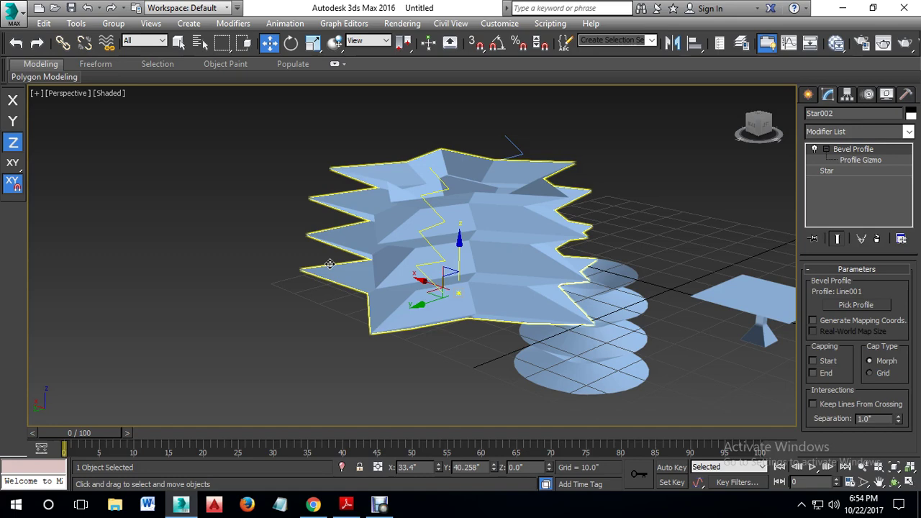
pyautogui.click(680, 232)
pyautogui.moveTo(273, 144); pyautogui.dragTo(748, 346)
pyautogui.click(691, 234)
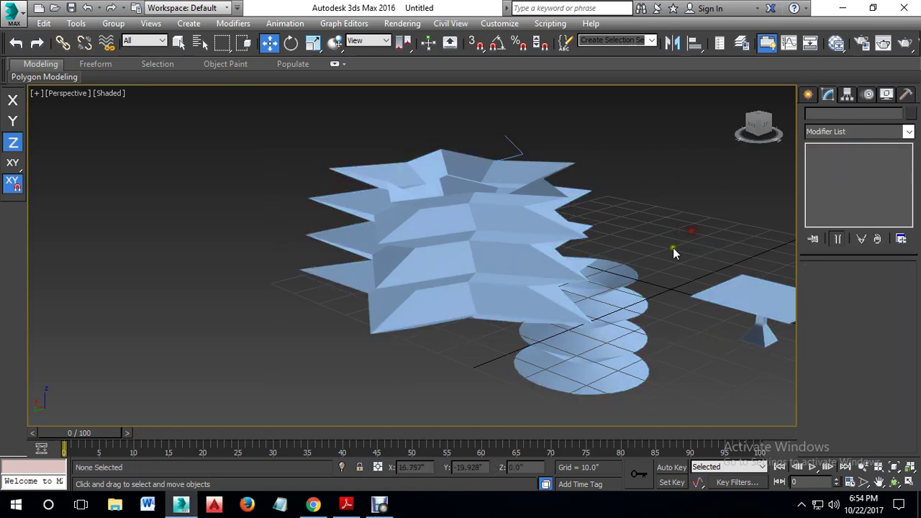
# Step: Move the beveled star about 50.6" along X, clear of the zigzag line and the ribbed circle, and deselect it
pyautogui.click(554, 270)
pyautogui.moveTo(423, 270); pyautogui.dragTo(319, 236)
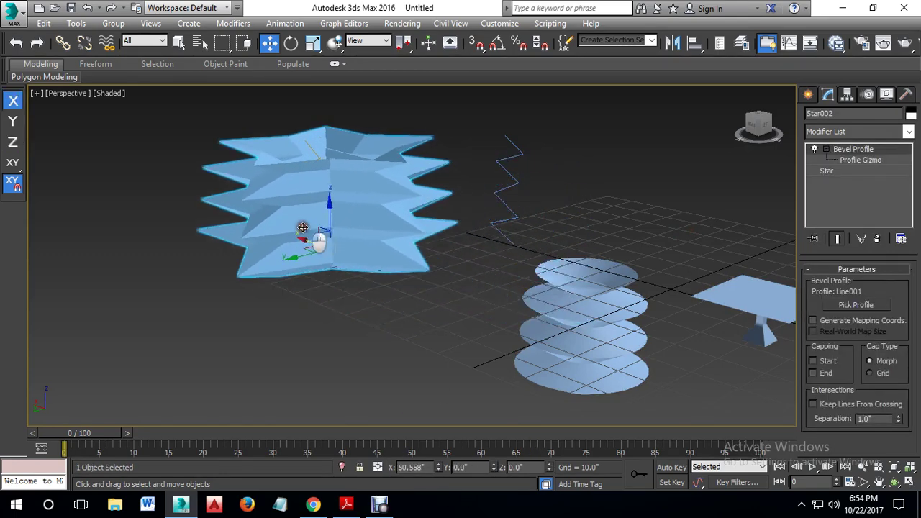
pyautogui.click(479, 268)
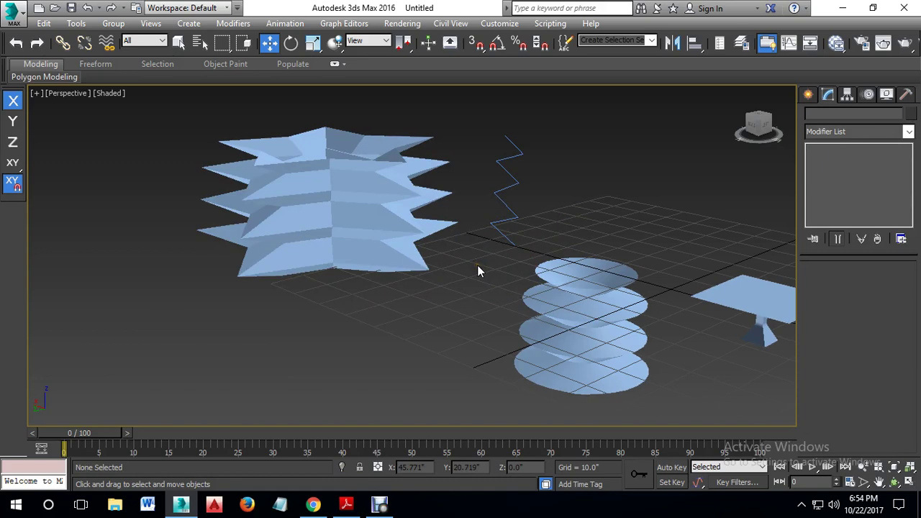
# Step: Draw a small rectangle on an empty part of the grid near the round vase in the Perspective view
pyautogui.keyDown('alt'); pyautogui.moveTo(518, 289); pyautogui.dragTo(483, 289, button='middle'); pyautogui.keyUp('alt')
pyautogui.scroll(-5, 512, 212)
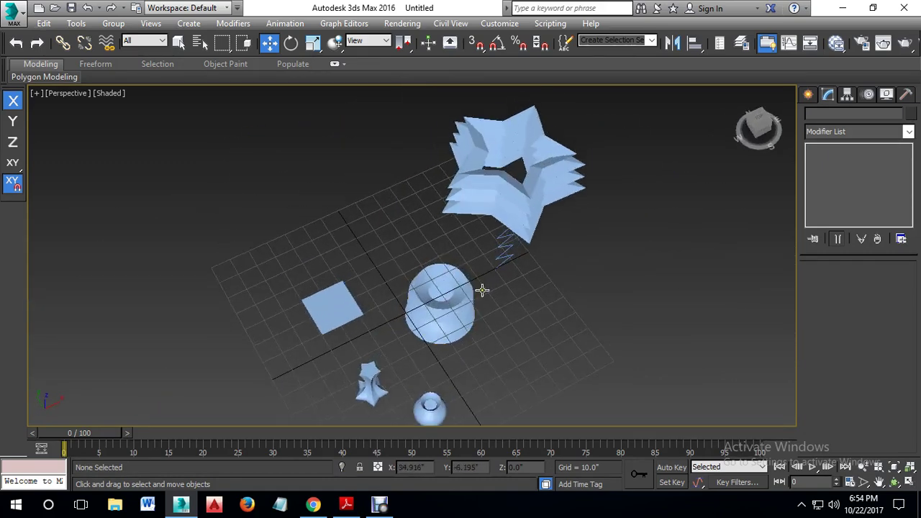
pyautogui.moveTo(504, 324); pyautogui.dragTo(422, 233, button='middle')
pyautogui.click(808, 94)
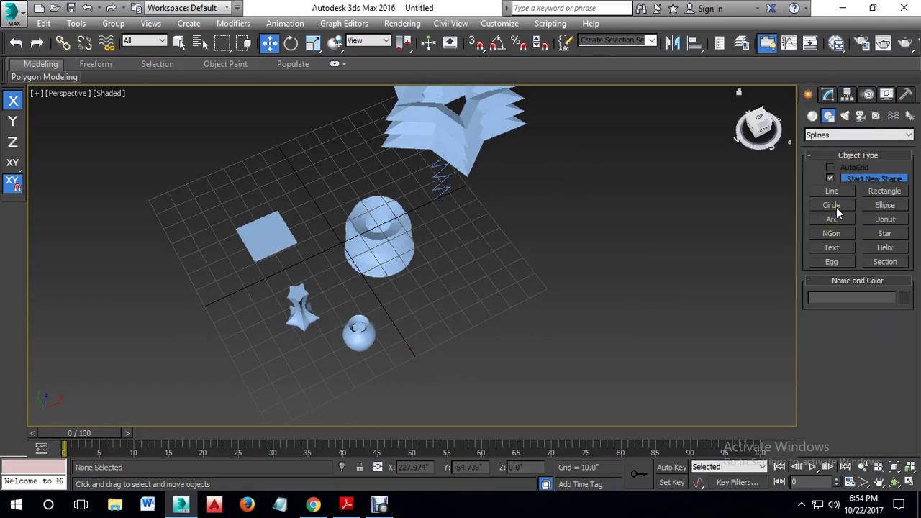
pyautogui.click(878, 192)
pyautogui.moveTo(423, 289); pyautogui.dragTo(485, 298)
pyautogui.press('w')
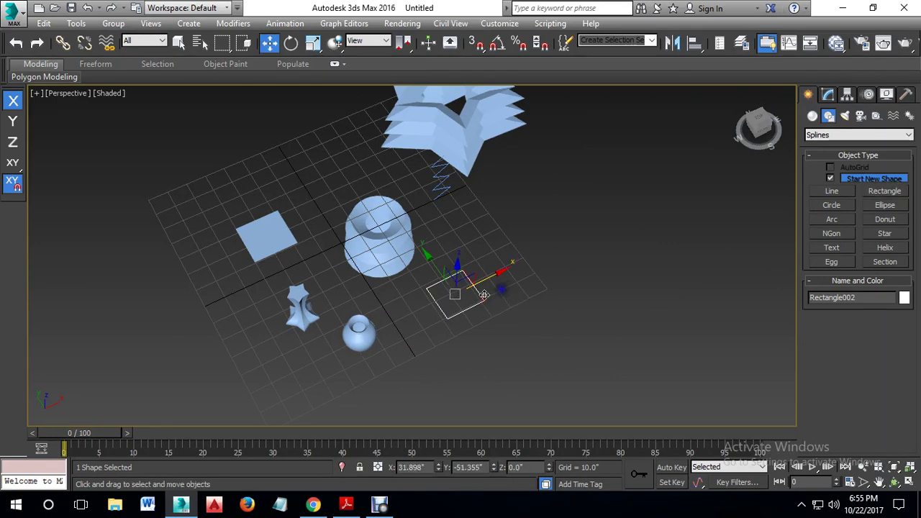
# Step: Switch to a full-size Front view with empty space beside the beveled star
pyautogui.scroll(-3, 464, 325)
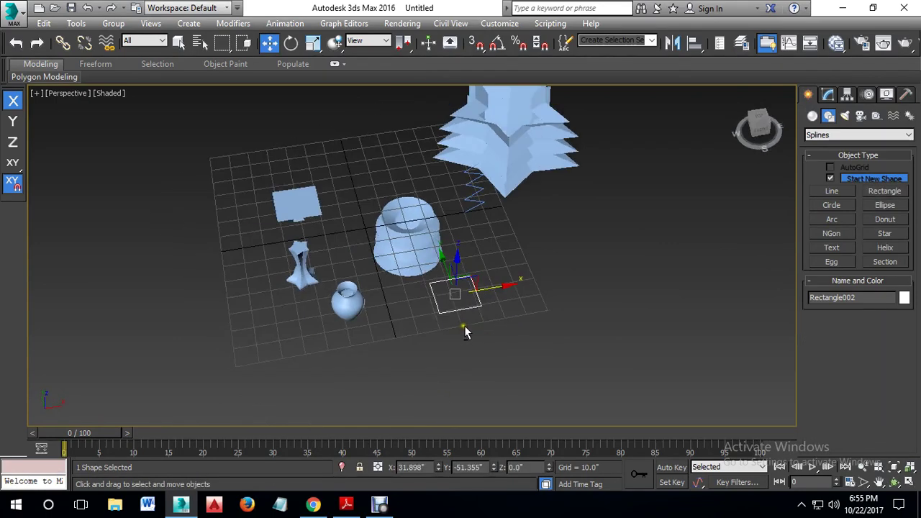
pyautogui.hotkey('alt', 'w')
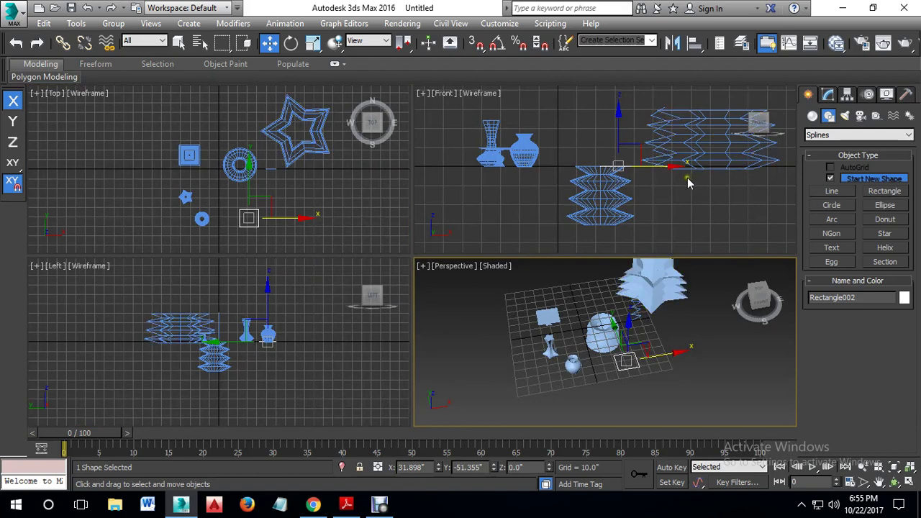
pyautogui.click(731, 202)
pyautogui.hotkey('alt', 'w')
pyautogui.scroll(-2, 707, 291)
pyautogui.moveTo(707, 291); pyautogui.dragTo(451, 323, button='middle')
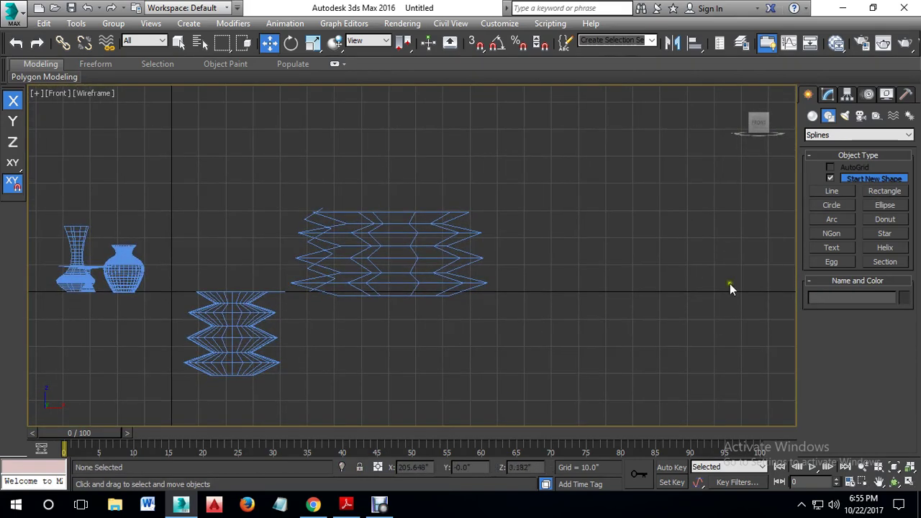
pyautogui.click(831, 191)
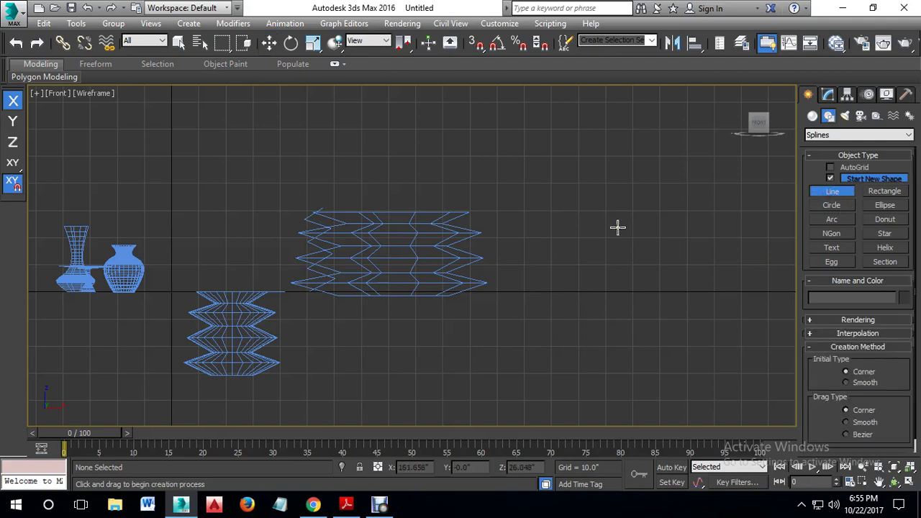
pyautogui.click(607, 108)
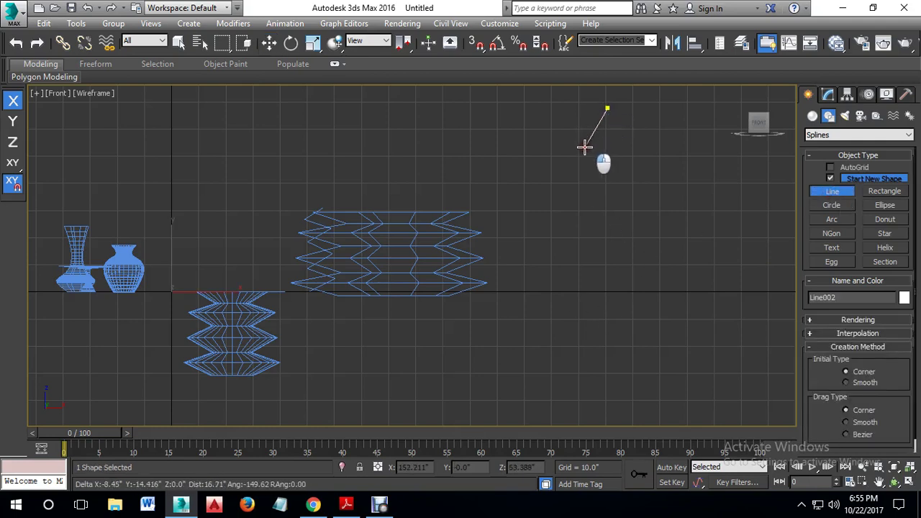
pyautogui.click(584, 170)
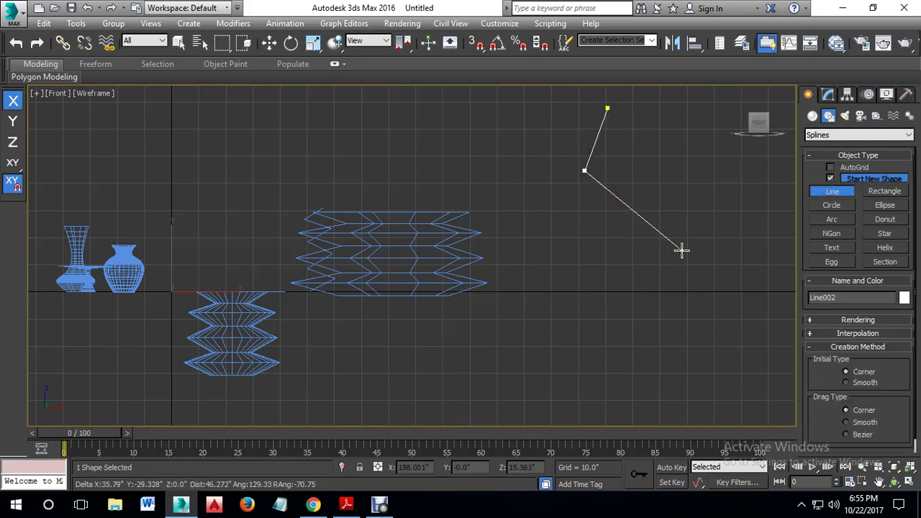
pyautogui.rightClick(656, 234)
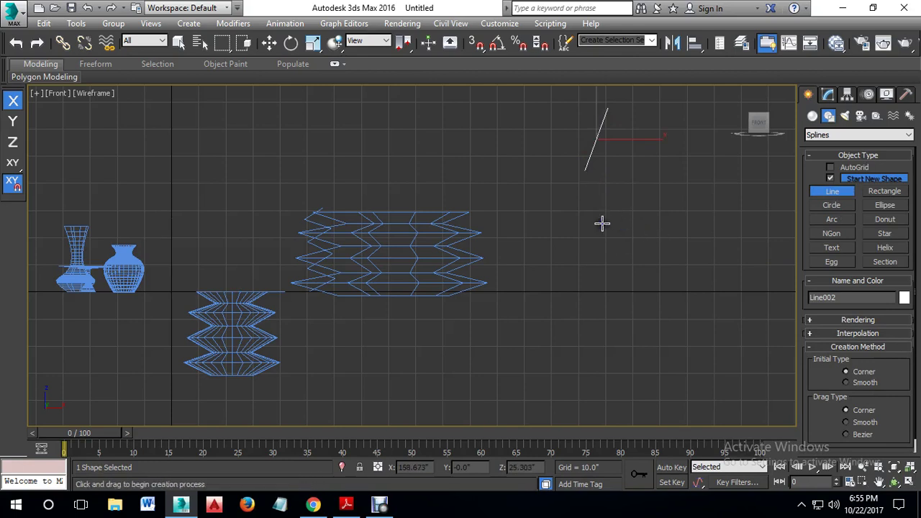
pyautogui.press('Delete')
# Step: Draw an open S-shaped line through five points beside the beveled star in the Front view, using the Smooth drag type
pyautogui.click(845, 409)
pyautogui.click(605, 107)
pyautogui.click(571, 140)
pyautogui.moveTo(608, 182); pyautogui.dragTo(621, 202)
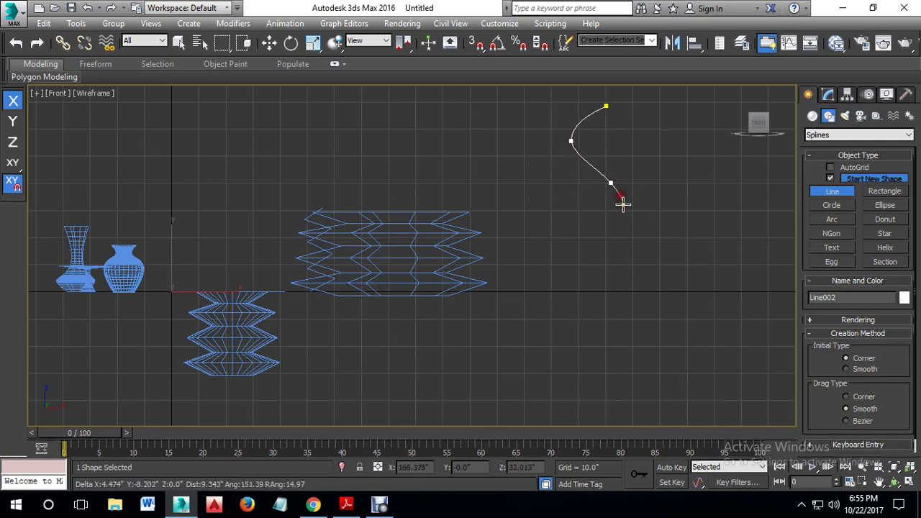
pyautogui.click(584, 265)
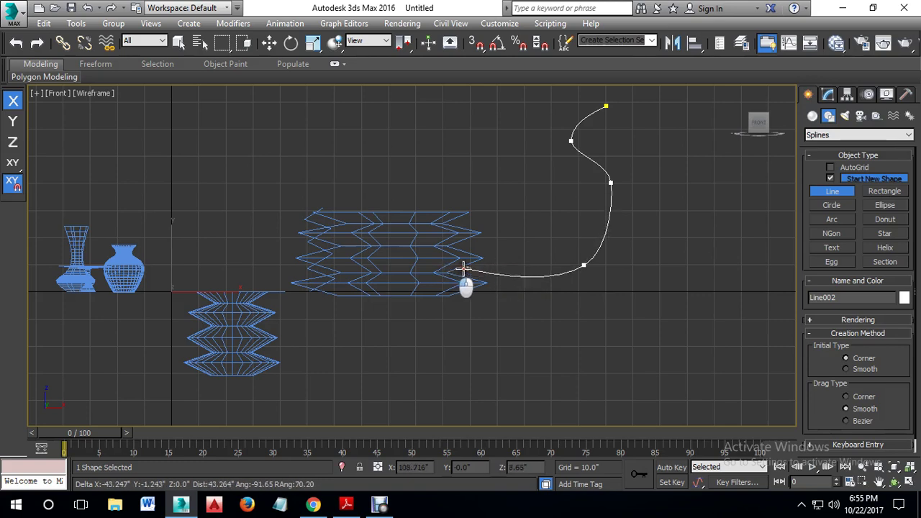
pyautogui.press('BackSpace')
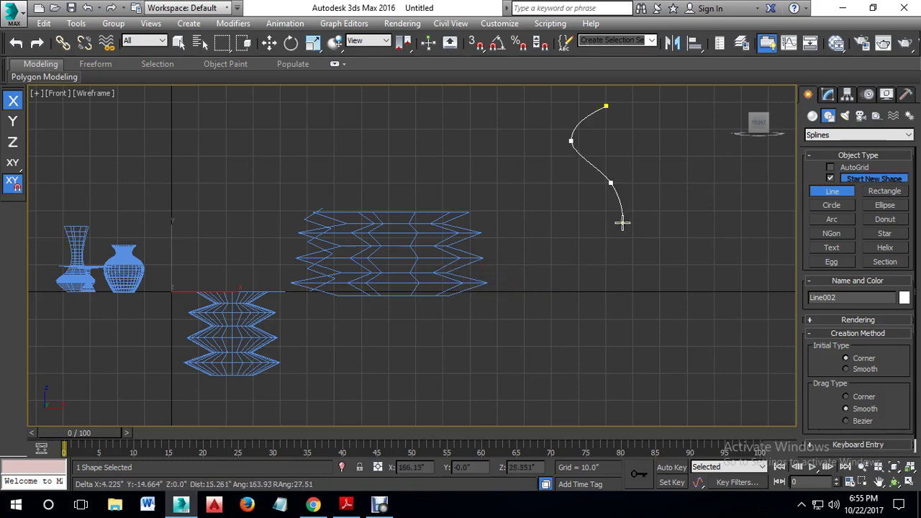
pyautogui.click(629, 219)
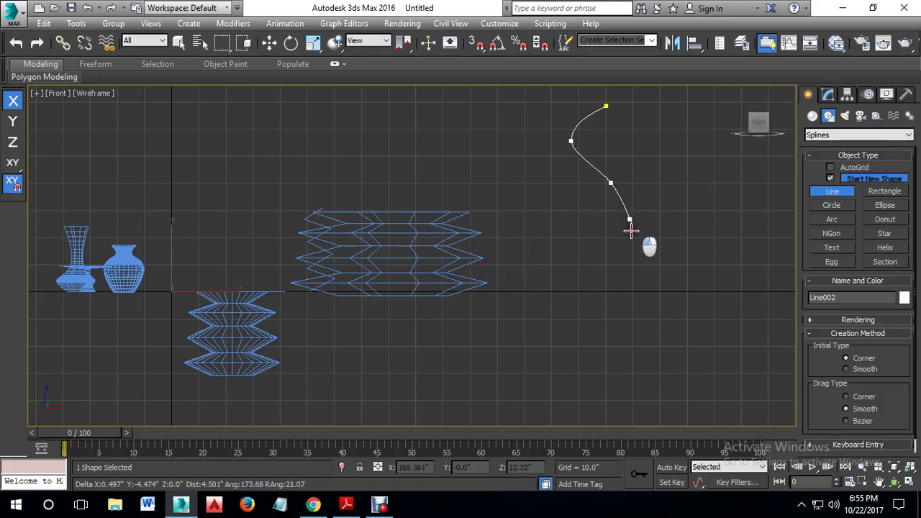
pyautogui.click(580, 253)
pyautogui.rightClick(654, 253)
pyautogui.rightClick(702, 250)
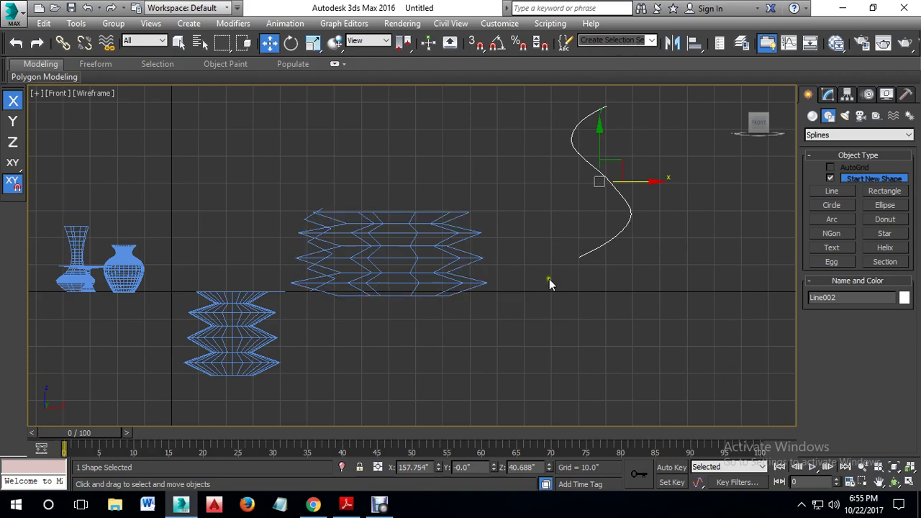
# Step: Apply the Bevel Profile modifier to the new rectangle in the full-size Perspective view
pyautogui.hotkey('alt', 'w')
pyautogui.rightClick(741, 401)
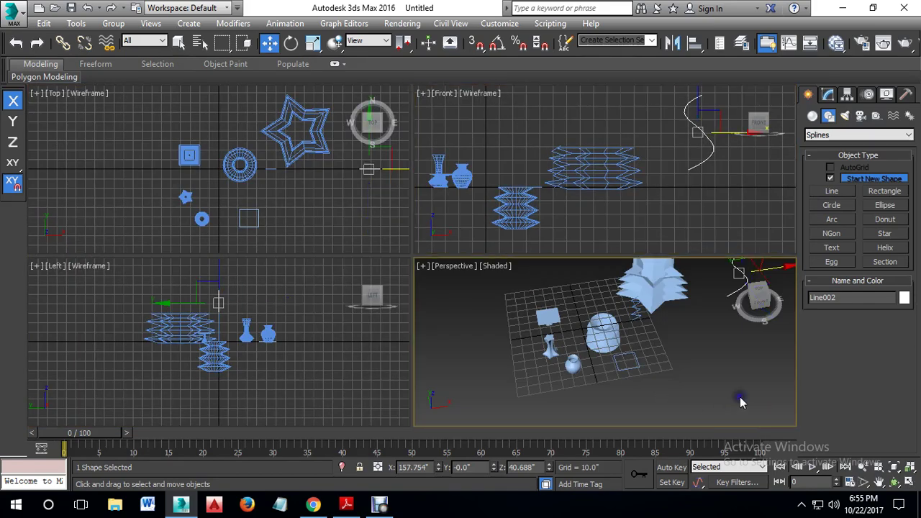
pyautogui.hotkey('alt', 'w')
pyautogui.click(457, 308)
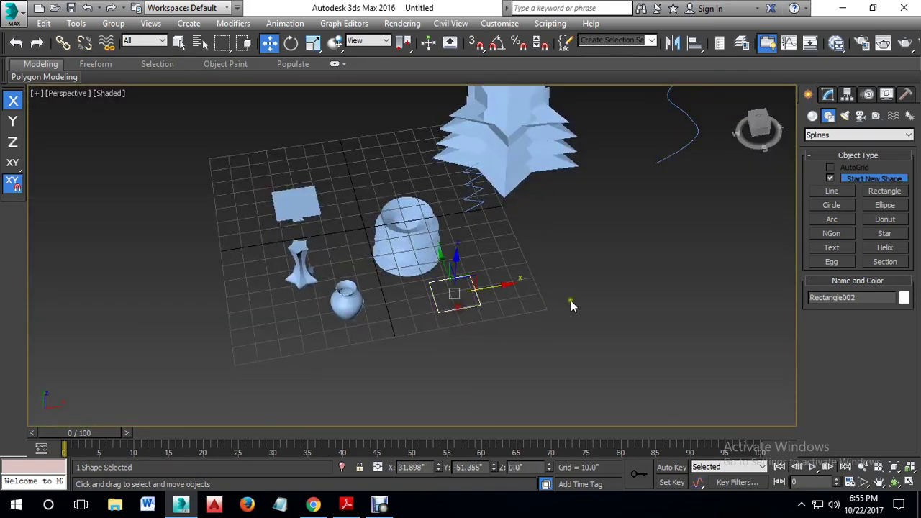
pyautogui.keyDown('alt'); pyautogui.moveTo(570, 300); pyautogui.dragTo(648, 237, button='middle'); pyautogui.keyUp('alt')
pyautogui.click(827, 94)
pyautogui.click(837, 132)
pyautogui.press('b')
pyautogui.click(837, 167)
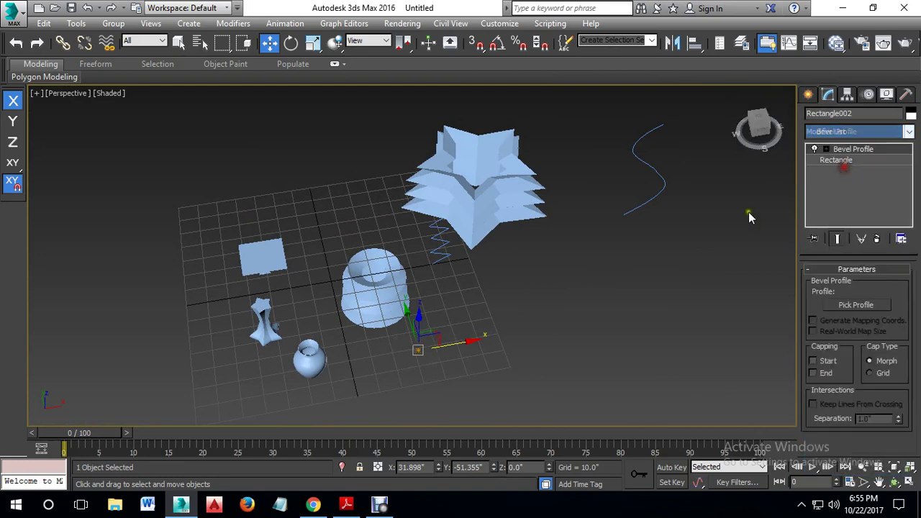
# Step: Pick the S-shaped line as the profile for the rectangle's Bevel Profile modifier and view the resulting shape
pyautogui.click(872, 306)
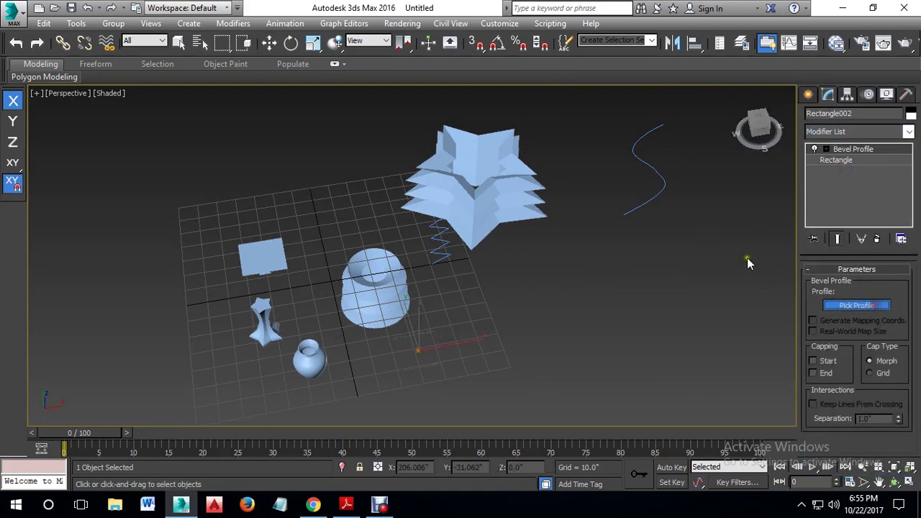
pyautogui.click(654, 170)
pyautogui.keyDown('alt'); pyautogui.moveTo(556, 312); pyautogui.dragTo(561, 244, button='middle'); pyautogui.keyUp('alt')
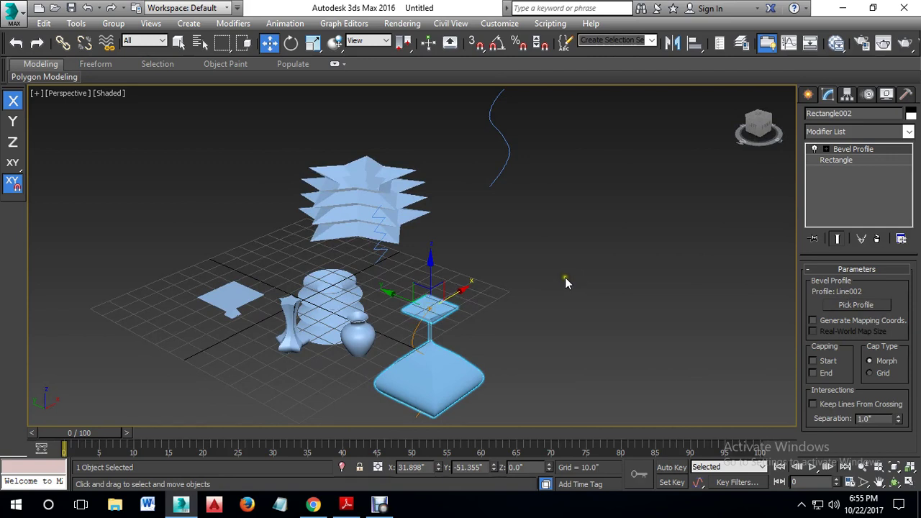
# Step: Move the Profile Gizmo of the rectangle's Bevel Profile modifier outward along X to 56.703" to widen the shape
pyautogui.rightClick(565, 277)
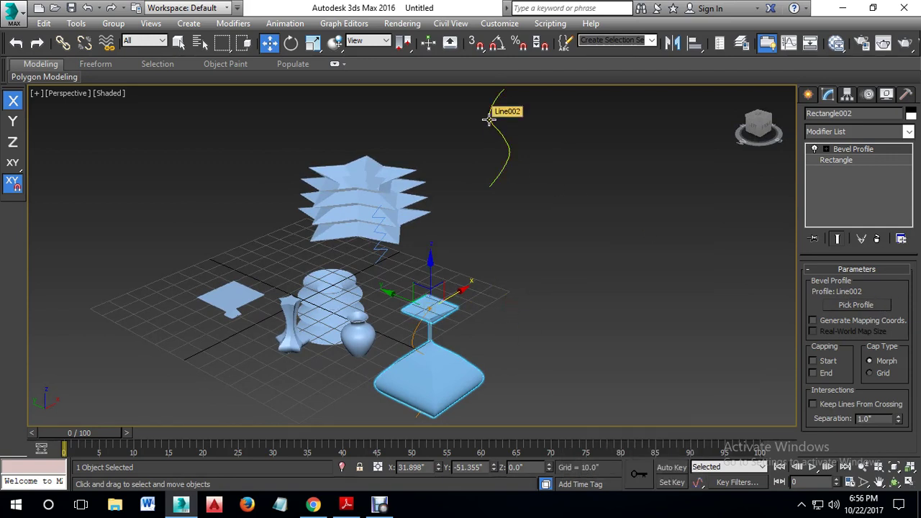
pyautogui.keyDown('alt'); pyautogui.moveTo(579, 252); pyautogui.dragTo(546, 264, button='middle'); pyautogui.keyUp('alt')
pyautogui.click(825, 148)
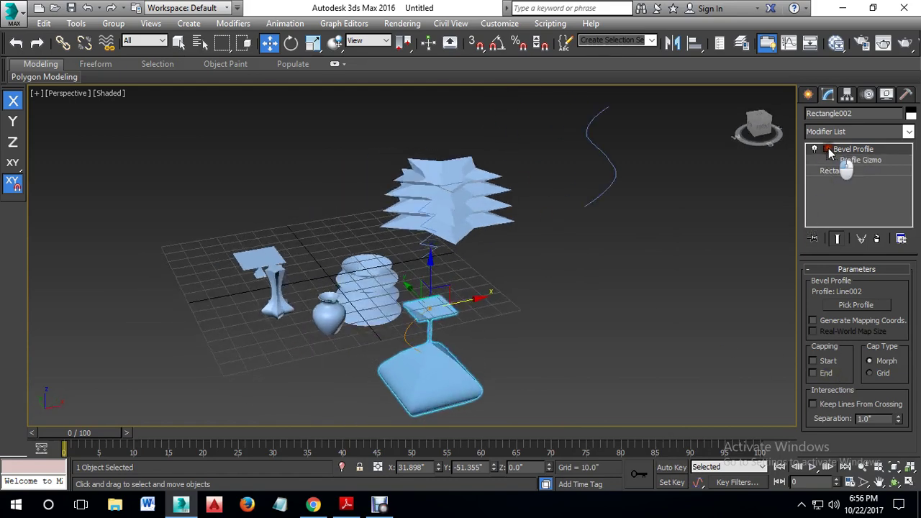
pyautogui.click(860, 161)
pyautogui.moveTo(551, 354); pyautogui.dragTo(542, 291, button='middle')
pyautogui.moveTo(471, 239); pyautogui.dragTo(518, 238)
pyautogui.keyDown('alt'); pyautogui.moveTo(518, 237); pyautogui.dragTo(508, 339, button='middle'); pyautogui.keyUp('alt')
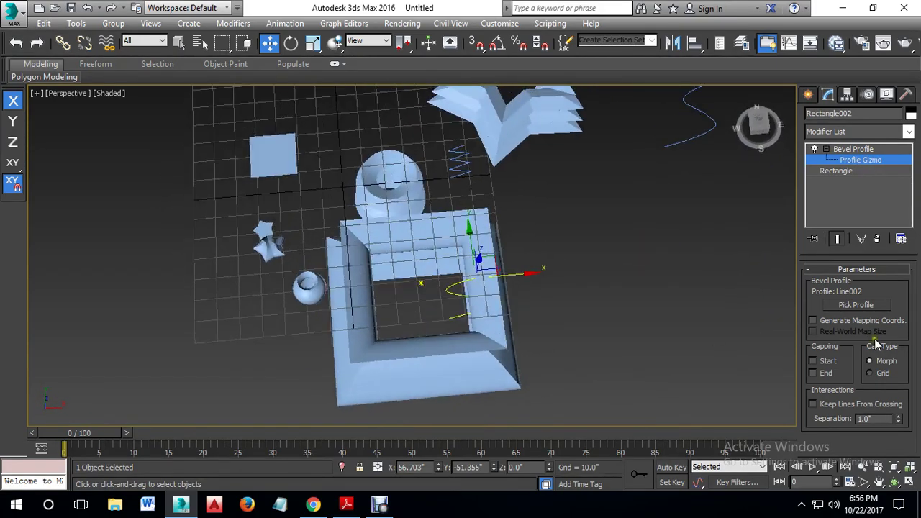
# Step: Enable the Start cap on the rectangle's Bevel Profile modifier and leave the Profile Gizmo level
pyautogui.click(813, 360)
pyautogui.keyDown('alt'); pyautogui.moveTo(506, 321); pyautogui.dragTo(530, 276, button='middle'); pyautogui.keyUp('alt')
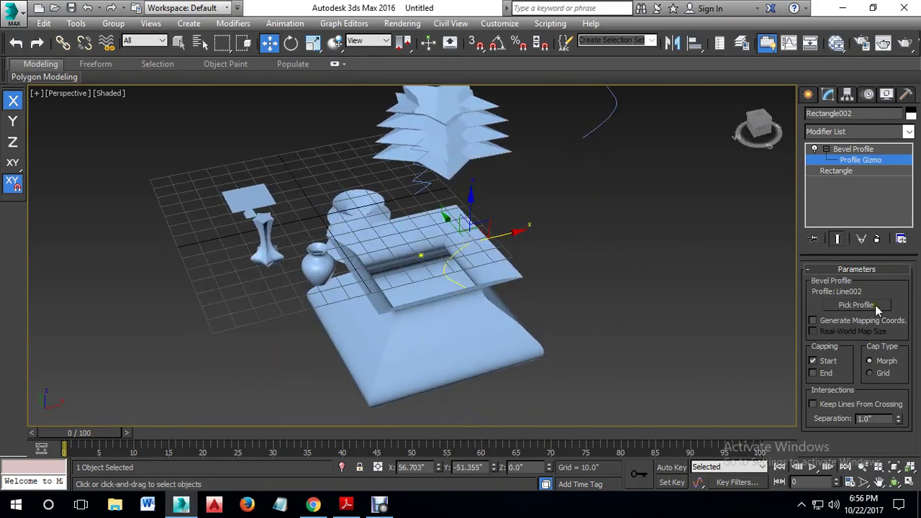
pyautogui.click(873, 161)
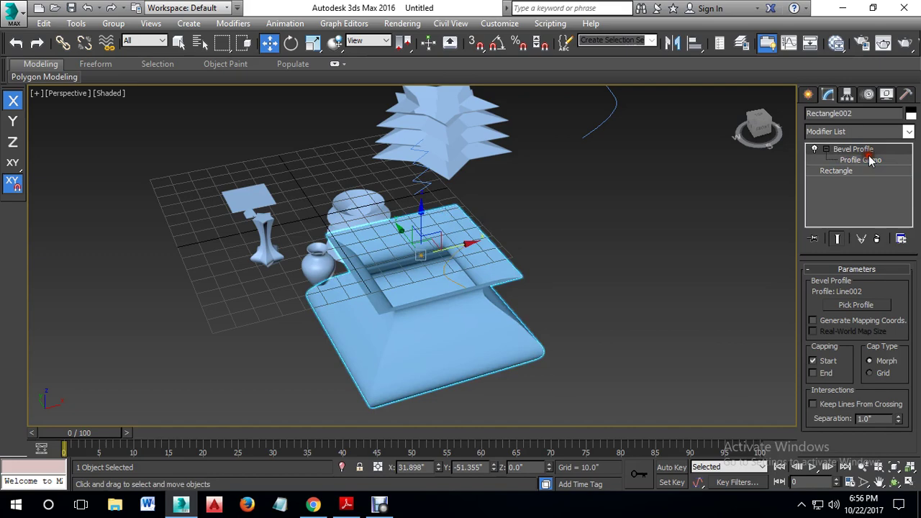
# Step: Select the beveled rectangle together with the beveled circle and move them up along Z by about 58"
pyautogui.click(663, 285)
pyautogui.keyDown('alt'); pyautogui.moveTo(579, 328); pyautogui.dragTo(397, 306, button='middle'); pyautogui.keyUp('alt')
pyautogui.click(397, 306)
pyautogui.keyDown('ctrl'); pyautogui.click(327, 156); pyautogui.keyUp('ctrl')
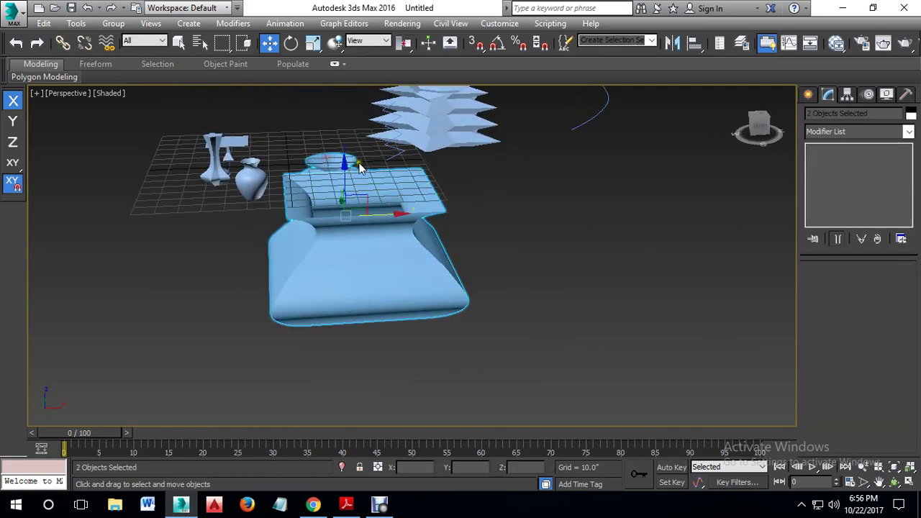
pyautogui.press('F7')
pyautogui.moveTo(346, 173); pyautogui.dragTo(359, 53)
pyautogui.keyDown('alt'); pyautogui.moveTo(271, 218); pyautogui.dragTo(496, 333, button='middle'); pyautogui.keyUp('alt')
# Step: Move the Profile Gizmo of the beveled rectangle back along X to 44.532" and deselect the object
pyautogui.click(399, 223)
pyautogui.click(477, 282)
pyautogui.click(376, 218)
pyautogui.click(860, 159)
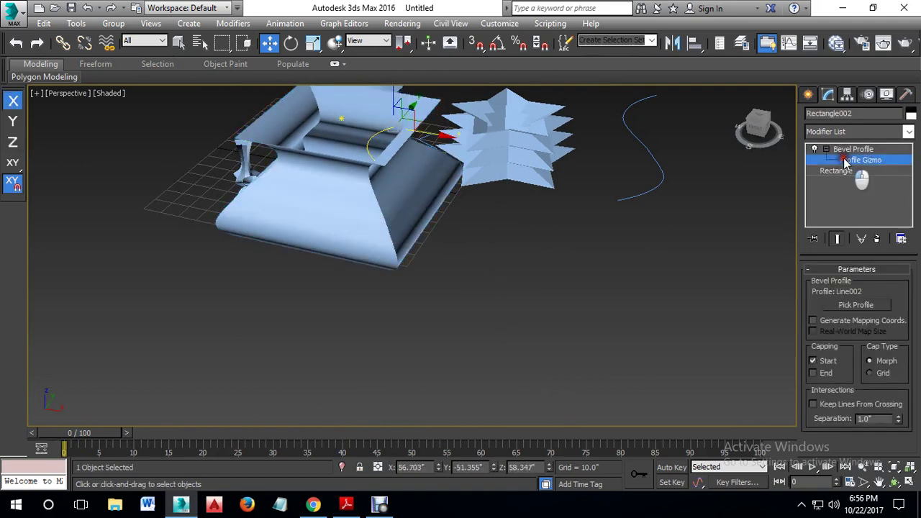
pyautogui.moveTo(446, 139)
pyautogui.mouseDown()
pyautogui.moveTo(456, 144)
pyautogui.moveTo(430, 138)
pyautogui.mouseUp()
pyautogui.keyDown('alt'); pyautogui.moveTo(494, 263); pyautogui.dragTo(343, 278, button='middle'); pyautogui.keyUp('alt')
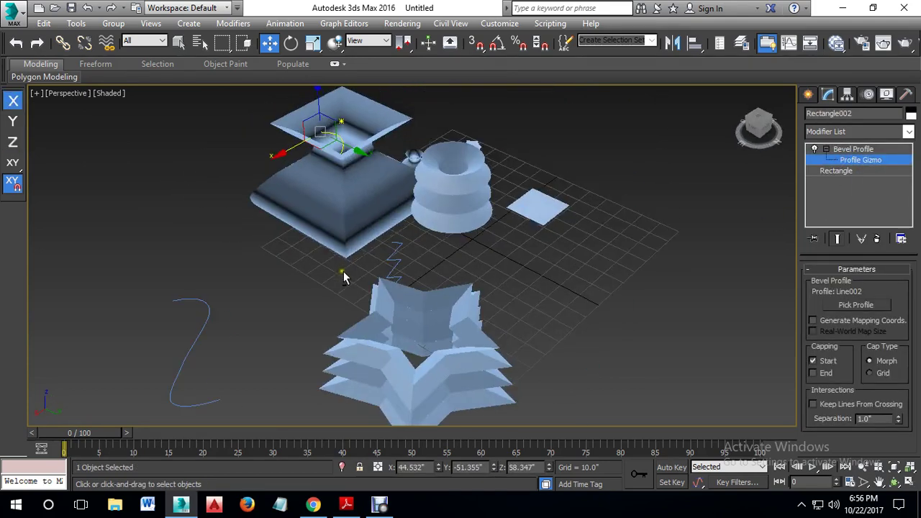
pyautogui.moveTo(602, 306)
pyautogui.keyDown('alt'); pyautogui.mouseDown(button='middle')
pyautogui.moveTo(460, 374)
pyautogui.moveTo(395, 351)
pyautogui.moveTo(395, 241)
pyautogui.moveTo(440, 281)
pyautogui.moveTo(442, 257)
pyautogui.moveTo(593, 309)
pyautogui.mouseUp(button='middle'); pyautogui.keyUp('alt')
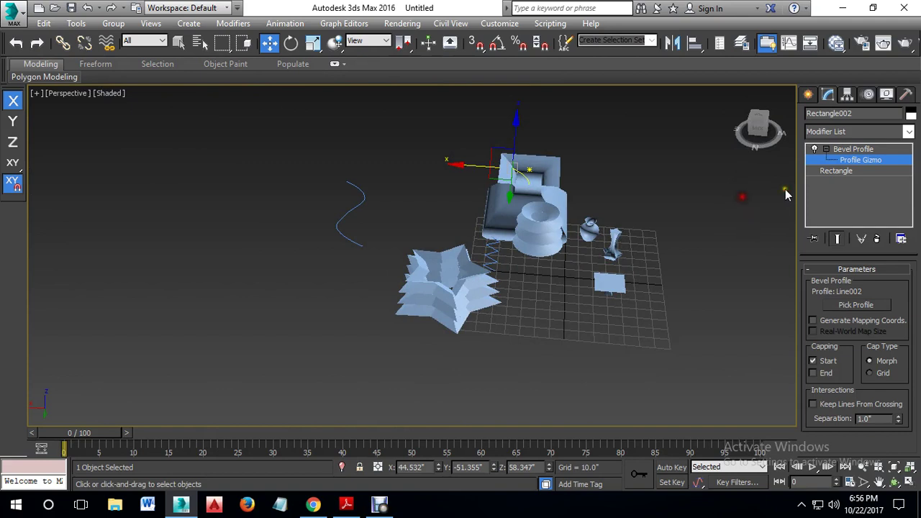
pyautogui.click(858, 160)
pyautogui.click(720, 229)
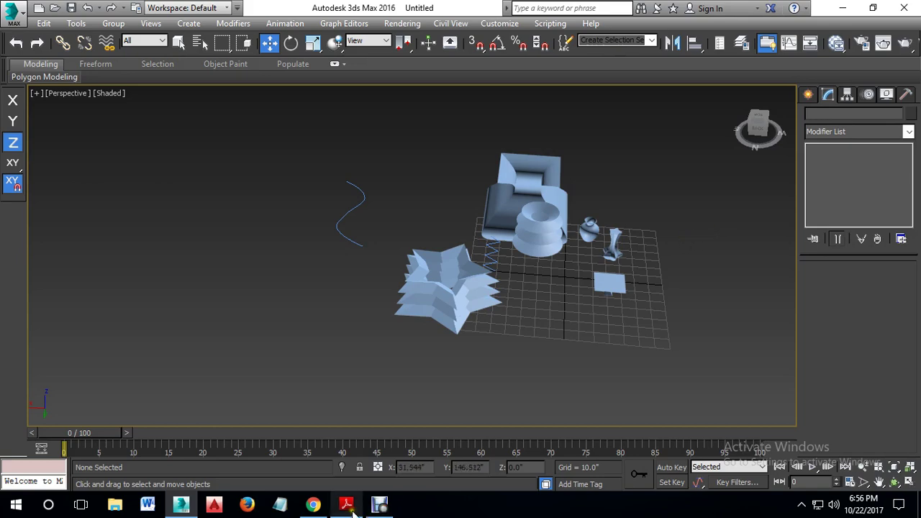
pyautogui.click(379, 506)
pyautogui.click(299, 404)
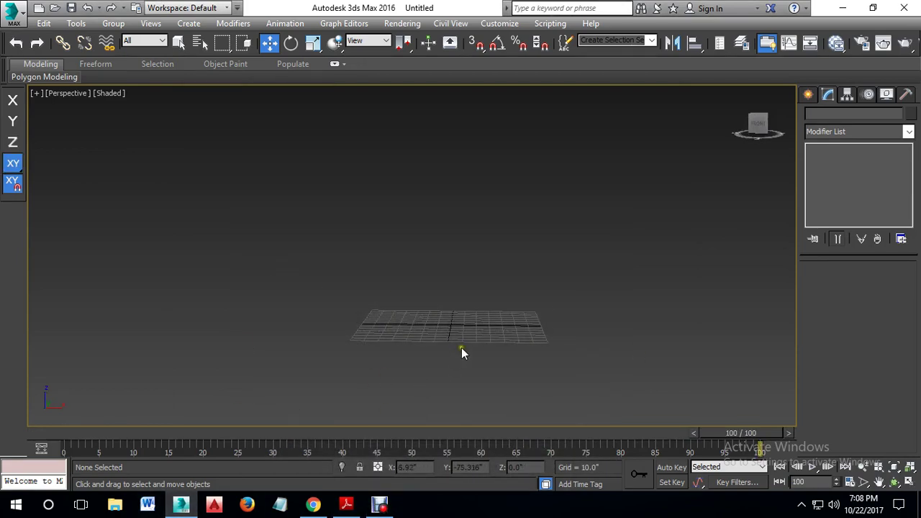
# Step: Switch the empty scene to a full-size Front view with the origin near the centre and start the Line spline tool
pyautogui.scroll(6, 456, 331)
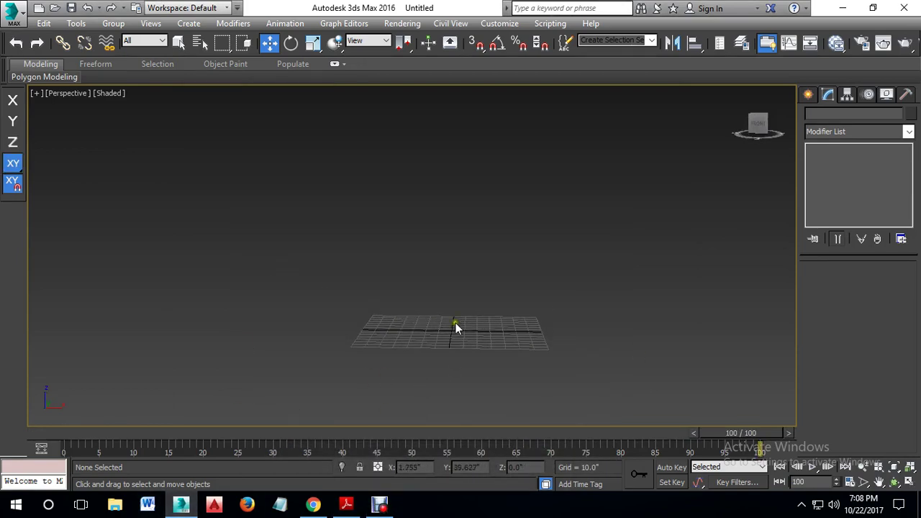
pyautogui.keyDown('alt'); pyautogui.moveTo(507, 338); pyautogui.dragTo(530, 344, button='middle'); pyautogui.keyUp('alt')
pyautogui.scroll(-1, 513, 360)
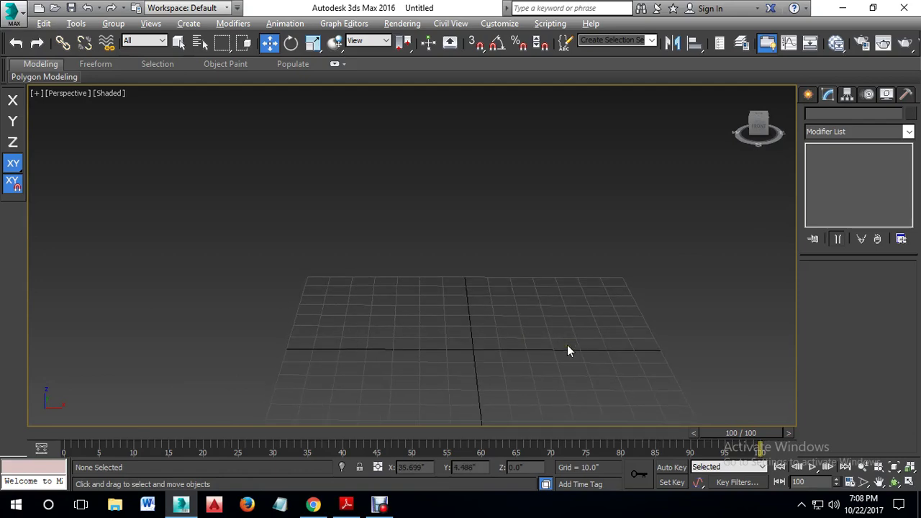
pyautogui.hotkey('alt', 'w')
pyautogui.click(593, 210)
pyautogui.hotkey('alt', 'w')
pyautogui.moveTo(281, 330); pyautogui.dragTo(342, 325, button='middle')
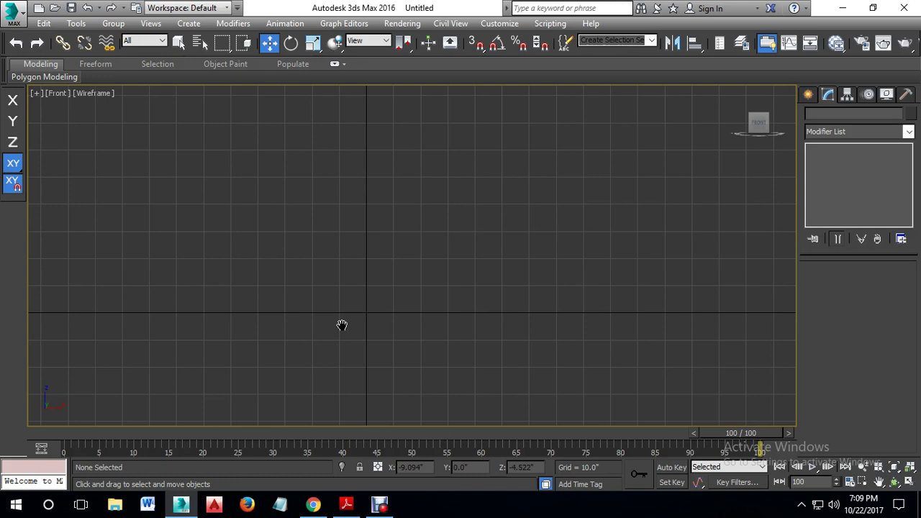
pyautogui.click(807, 94)
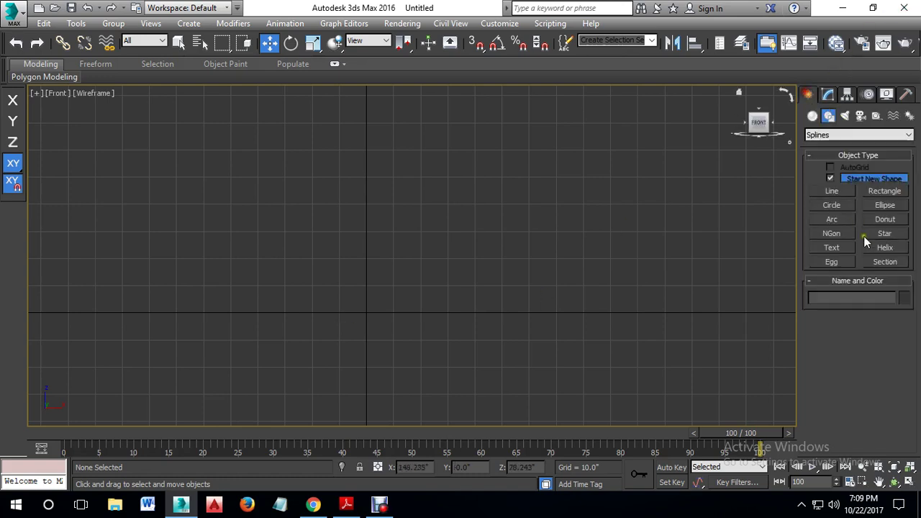
pyautogui.click(832, 190)
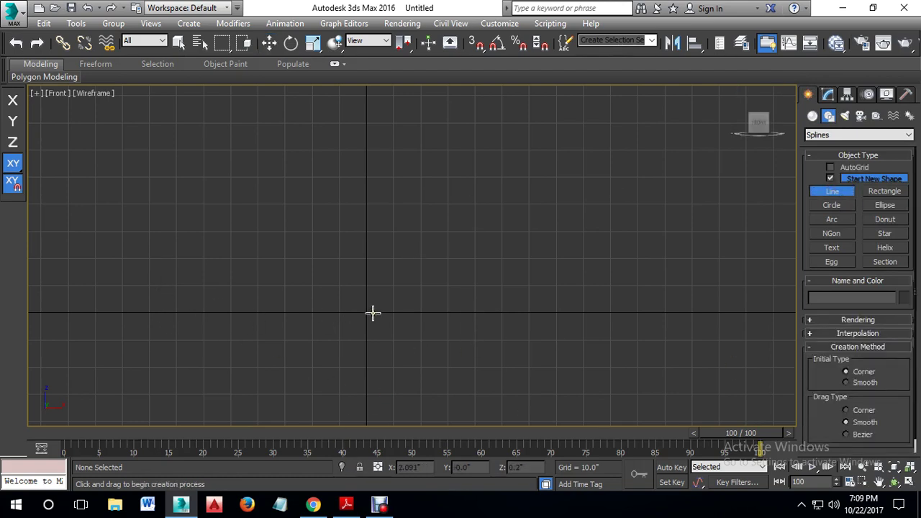
pyautogui.scroll(-2, 367, 306)
pyautogui.moveTo(368, 309); pyautogui.dragTo(431, 324, button='middle')
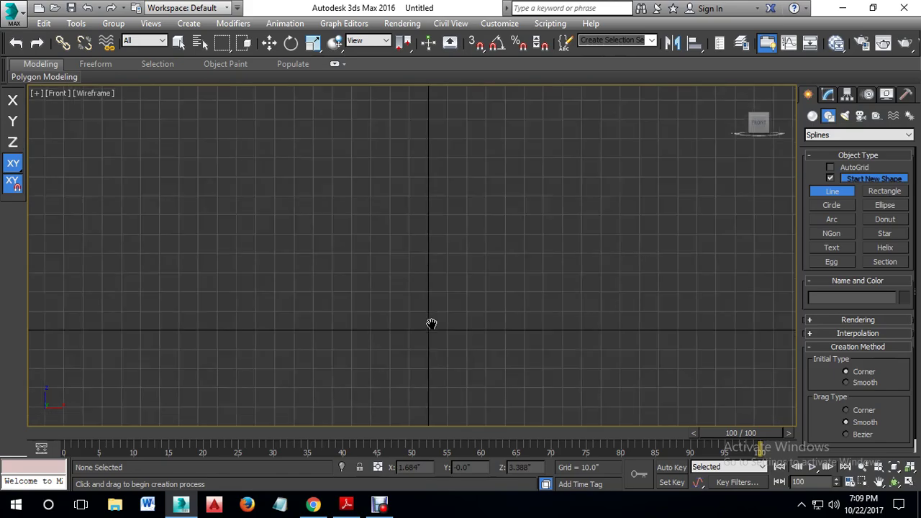
# Step: Switch to Chrome and search Google Images for "glass" in a new tab
pyautogui.click(313, 503)
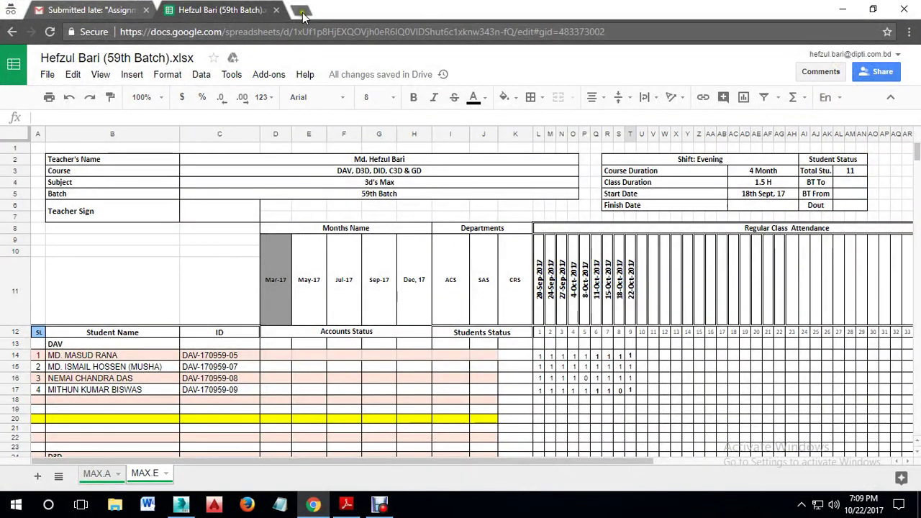
pyautogui.hotkey('ctrl', 't')
pyautogui.write('glass')
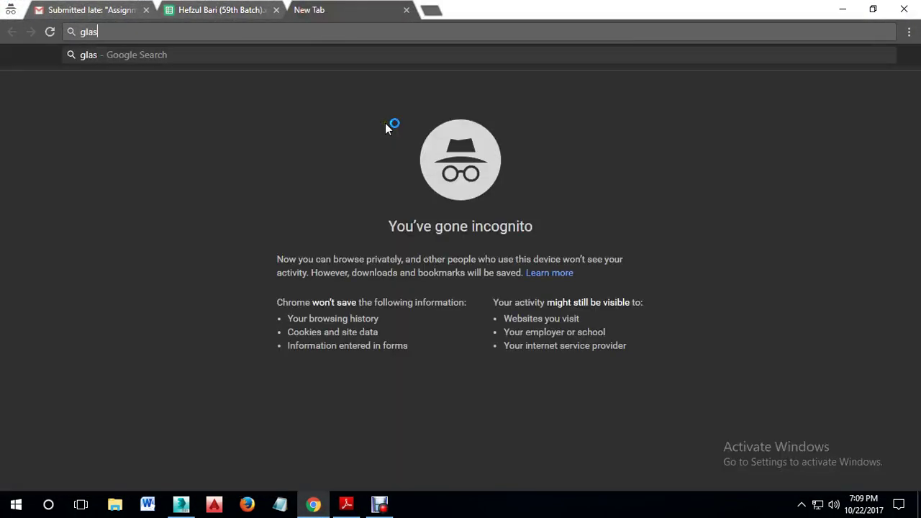
pyautogui.press('Return')
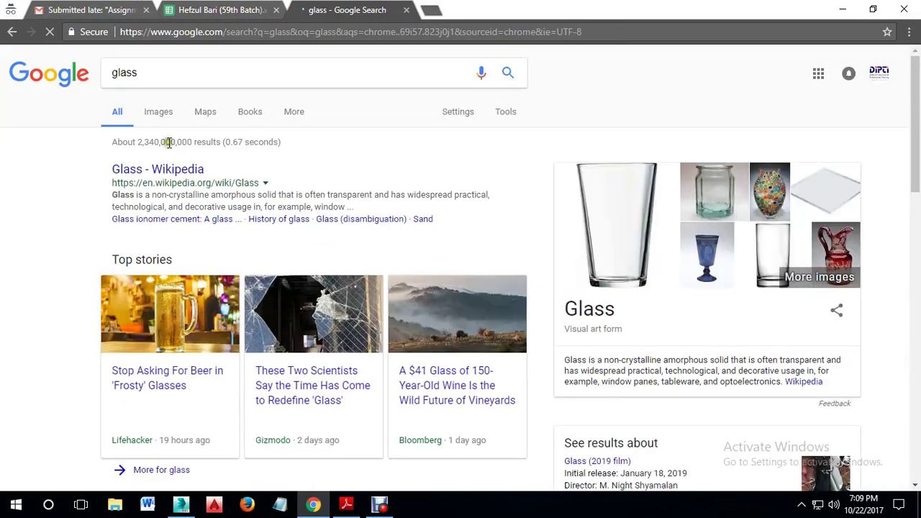
pyautogui.click(161, 113)
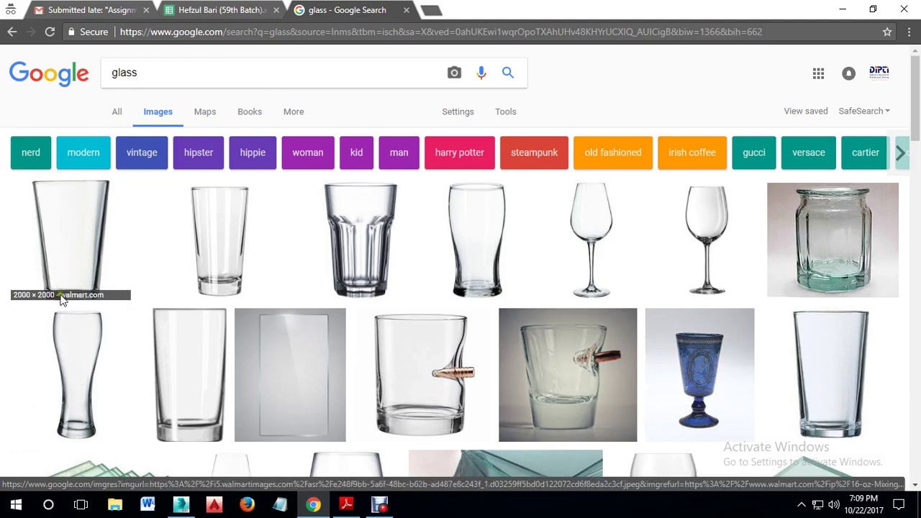
# Step: Open the Walmart product page of the first tapered glass in a separate tab and enlarge its photo to study the shape
pyautogui.middleClick(64, 232)
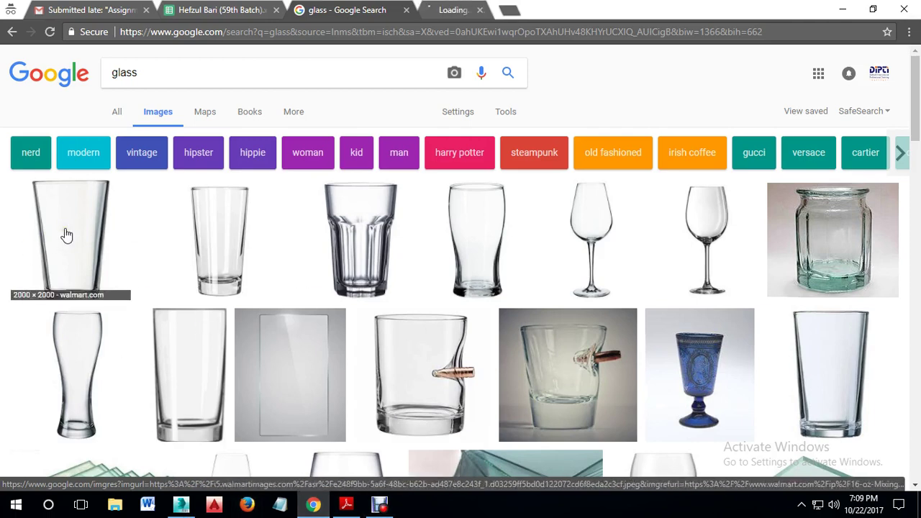
pyautogui.click(471, 10)
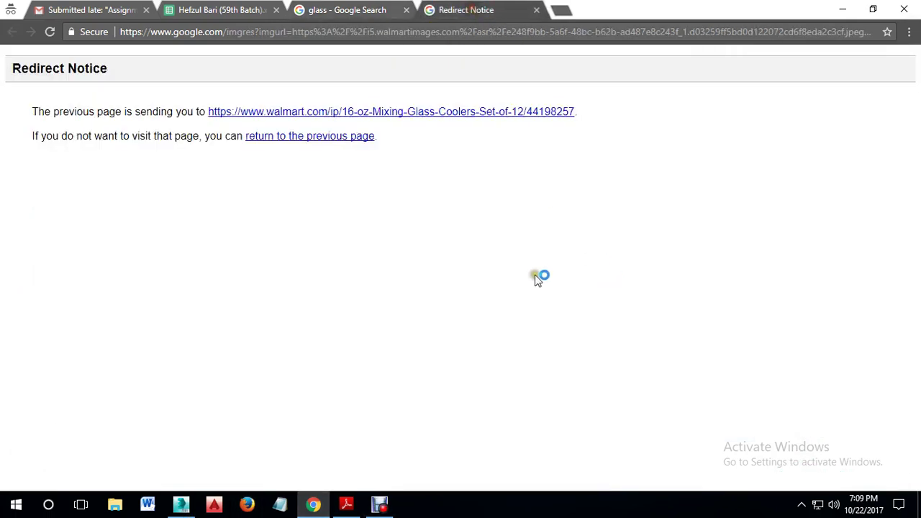
pyautogui.click(313, 119)
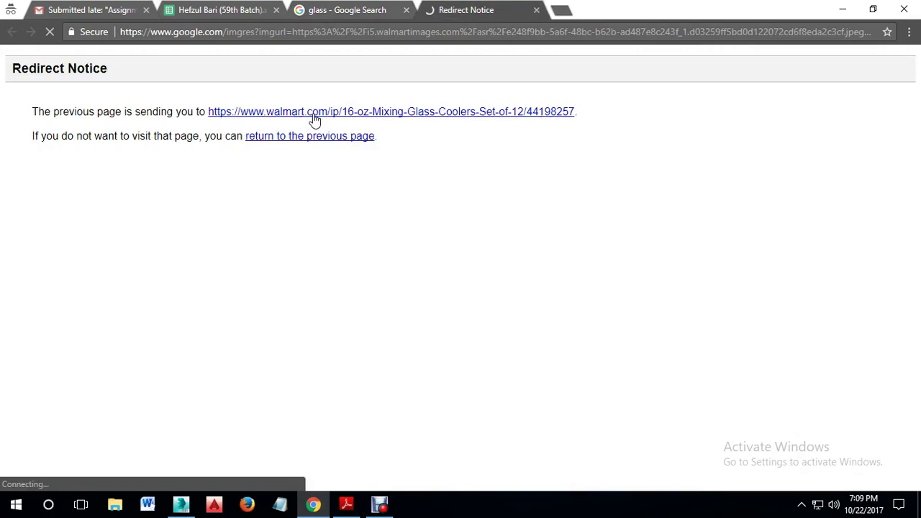
pyautogui.click(333, 15)
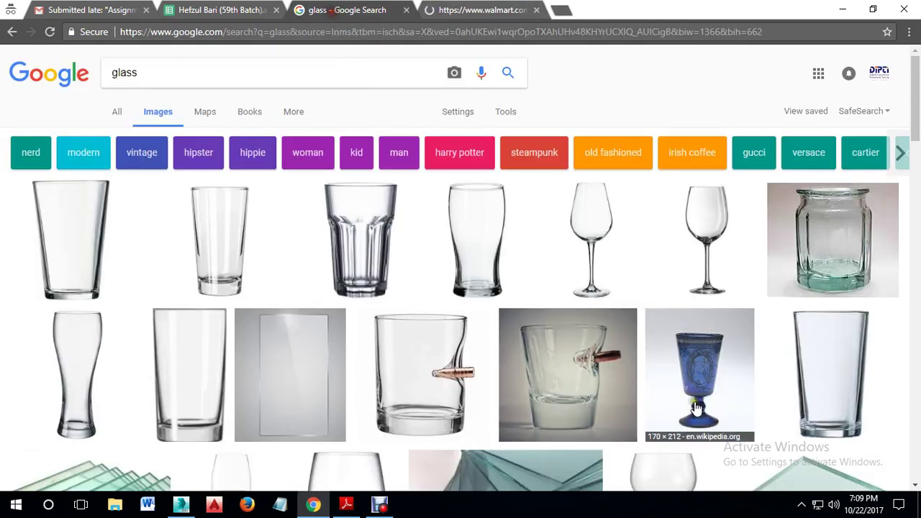
pyautogui.click(471, 10)
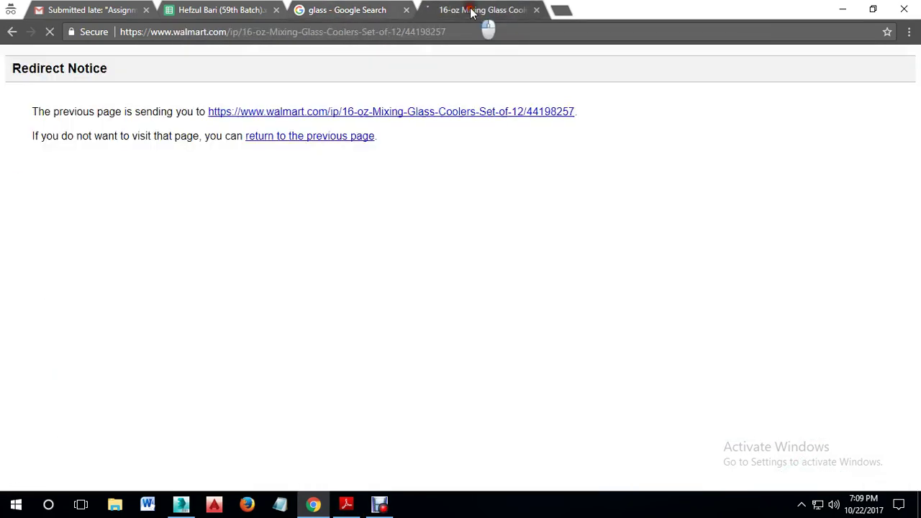
pyautogui.scroll(-1, 347, 259)
pyautogui.click(294, 285)
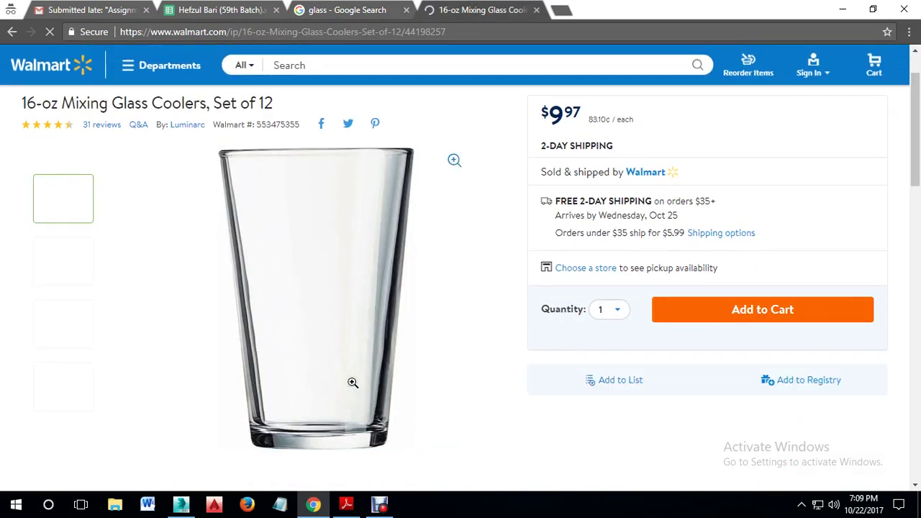
pyautogui.click(323, 239)
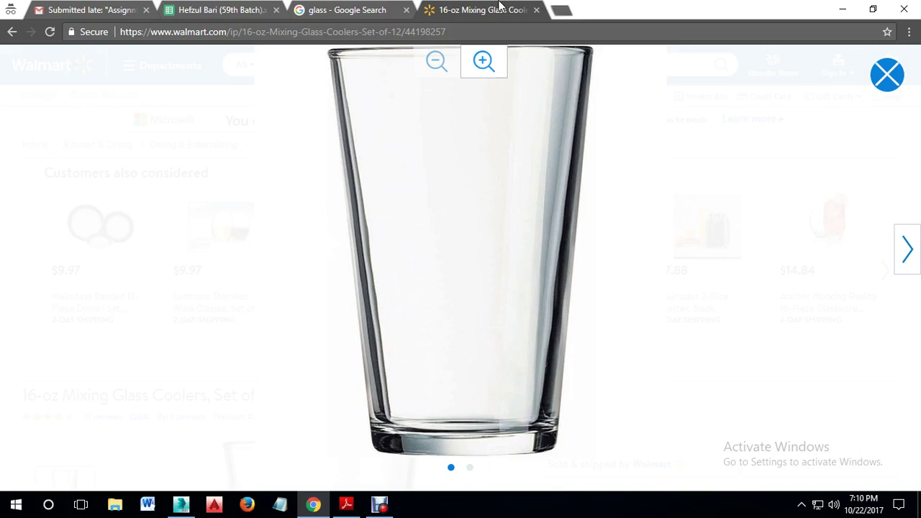
# Step: Close the product page and image search tabs and return to 3ds Max
pyautogui.click(536, 9)
pyautogui.click(407, 10)
pyautogui.click(842, 9)
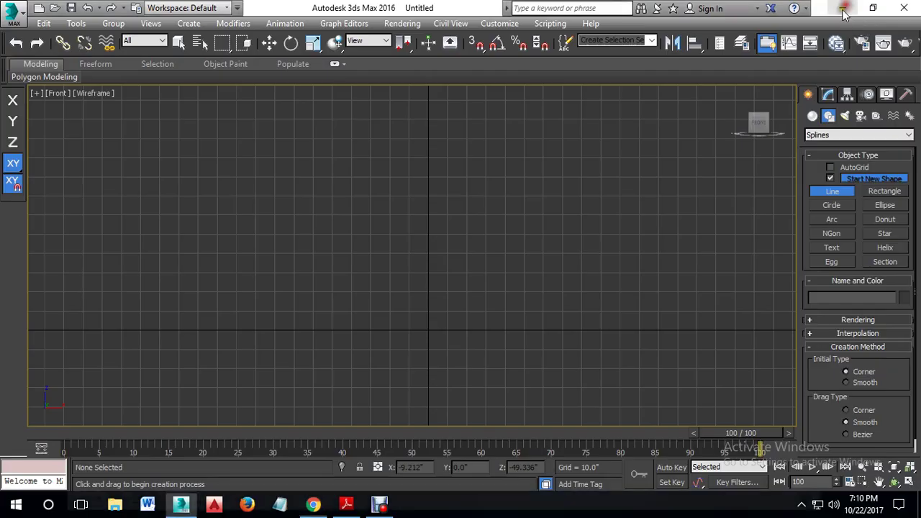
# Step: Draw an open three-point half-glass profile in the Front view, about 60" high, with a base about 24" long ending at the origin
pyautogui.moveTo(440, 331); pyautogui.dragTo(469, 323, button='middle')
pyautogui.scroll(2, 439, 311)
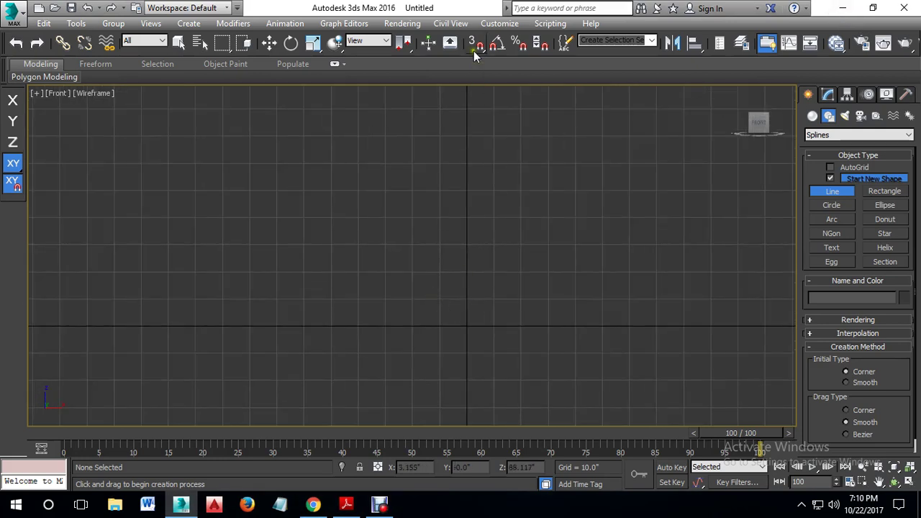
pyautogui.click(384, 164)
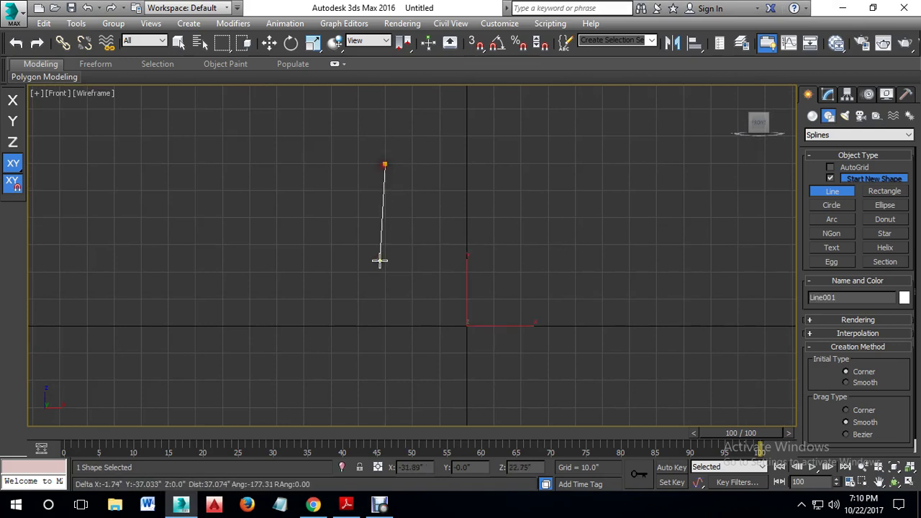
pyautogui.click(402, 327)
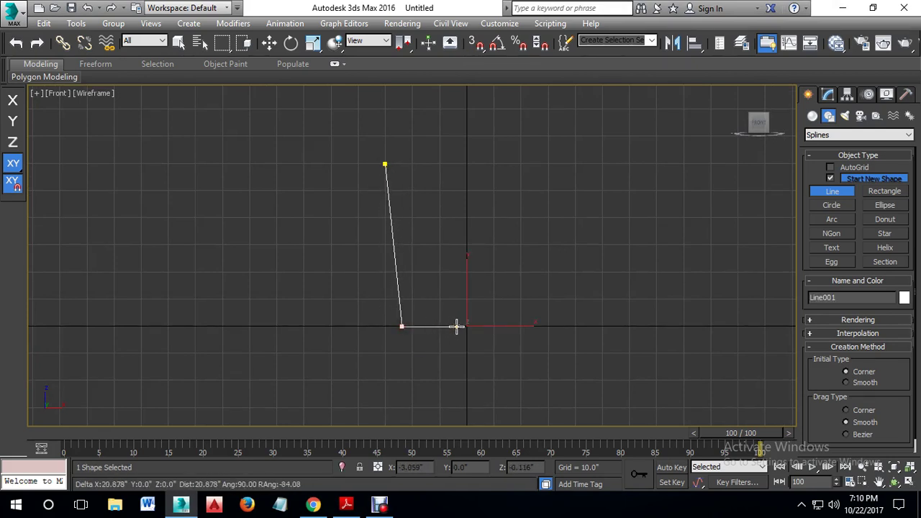
pyautogui.click(467, 328)
pyautogui.rightClick(496, 327)
pyautogui.press('w')
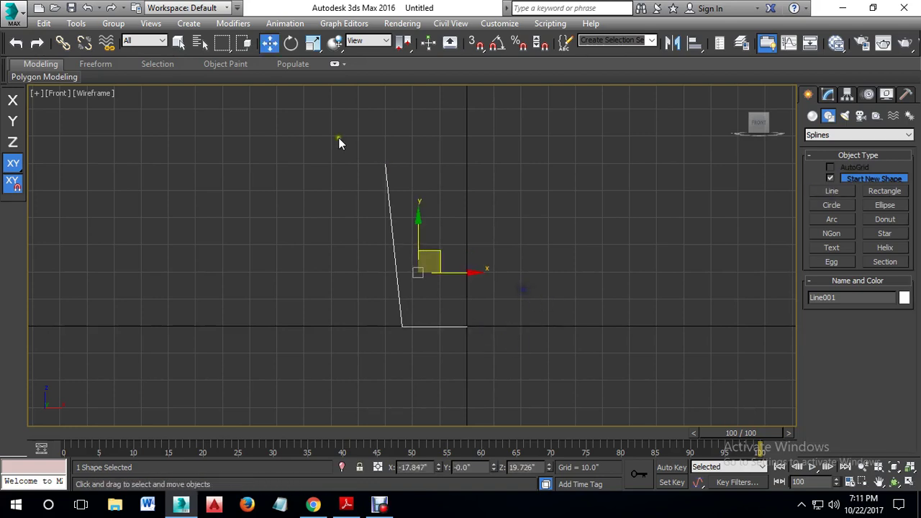
# Step: Outline the whole half-glass spline inward by about 3" to give the wall and base thickness
pyautogui.click(400, 246)
pyautogui.click(467, 317)
pyautogui.click(827, 94)
pyautogui.click(812, 148)
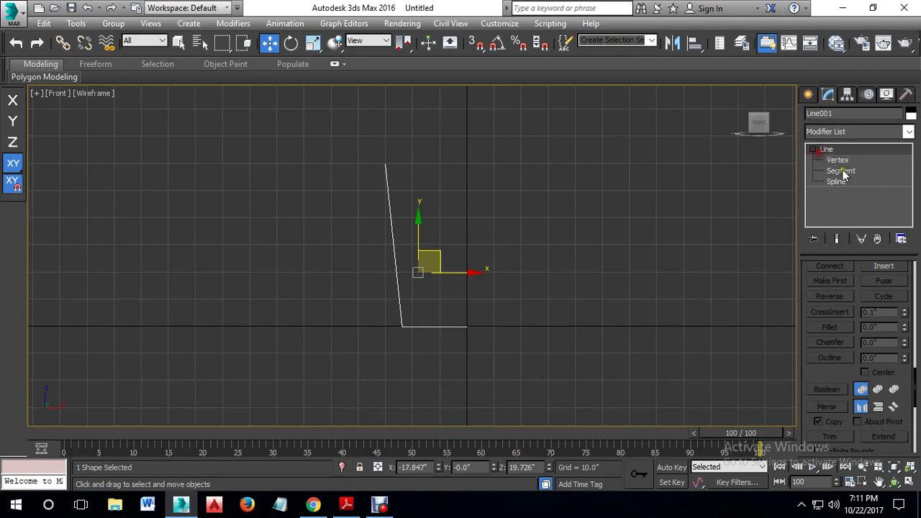
pyautogui.click(838, 183)
pyautogui.moveTo(334, 139); pyautogui.dragTo(469, 316)
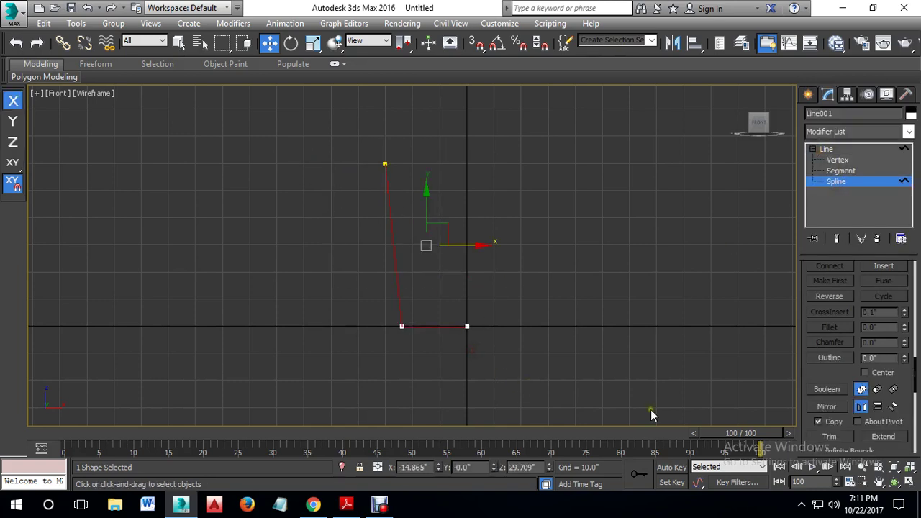
pyautogui.moveTo(905, 361); pyautogui.dragTo(904, 355)
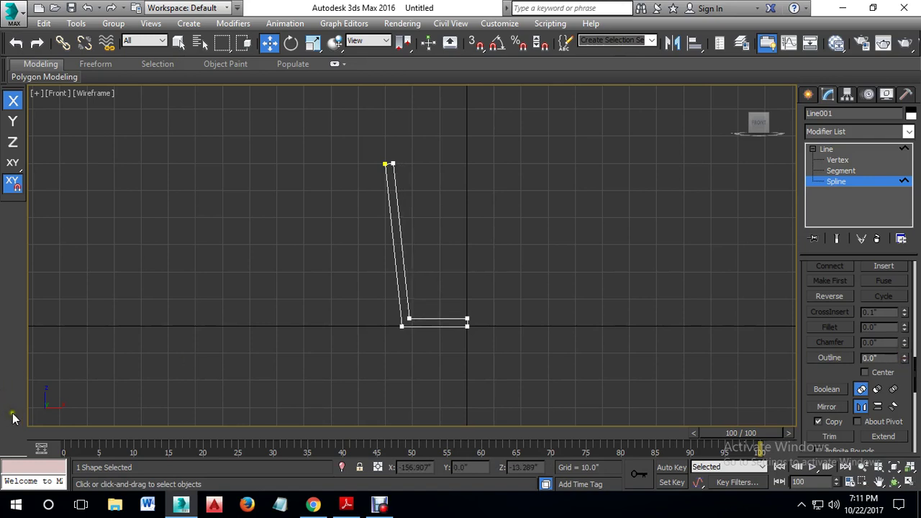
# Step: Delete the short vertical segment that closes the profile at the centre axis of the base, and leave segment editing
pyautogui.scroll(2, 460, 335)
pyautogui.scroll(2, 461, 335)
pyautogui.click(840, 170)
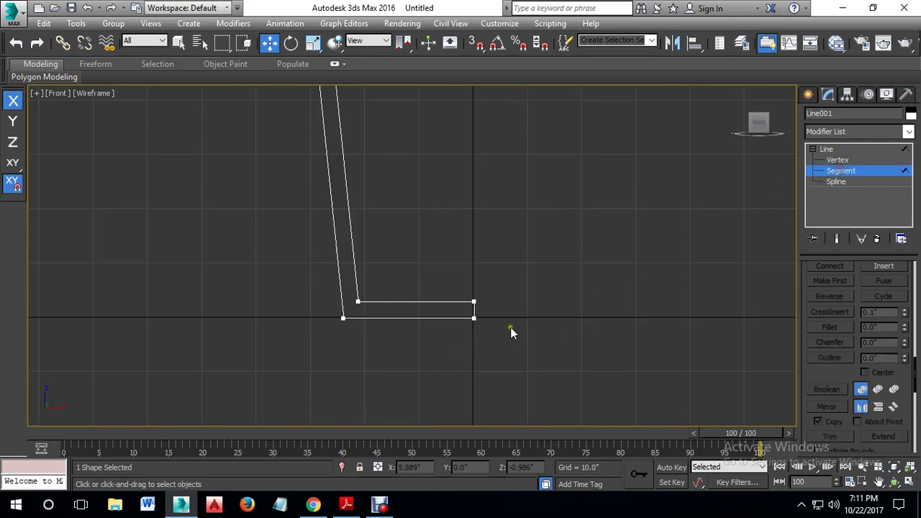
pyautogui.click(473, 310)
pyautogui.press('Delete')
pyautogui.click(834, 171)
pyautogui.click(525, 241)
pyautogui.scroll(-2, 526, 255)
pyautogui.moveTo(528, 255); pyautogui.dragTo(549, 374, button='middle')
pyautogui.scroll(-2, 576, 341)
pyautogui.moveTo(573, 338); pyautogui.dragTo(537, 305, button='middle')
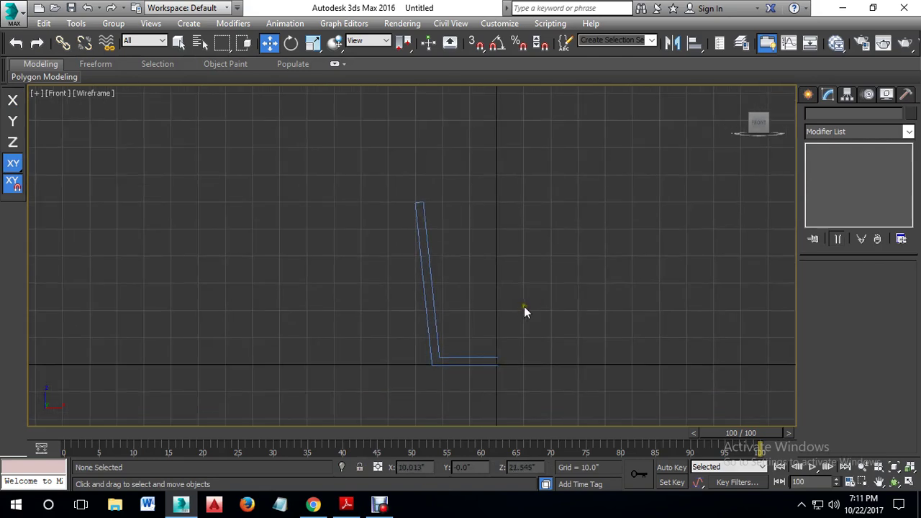
# Step: Select the half-glass profile and apply a Lathe modifier to it
pyautogui.click(519, 290)
pyautogui.moveTo(399, 259); pyautogui.dragTo(476, 294)
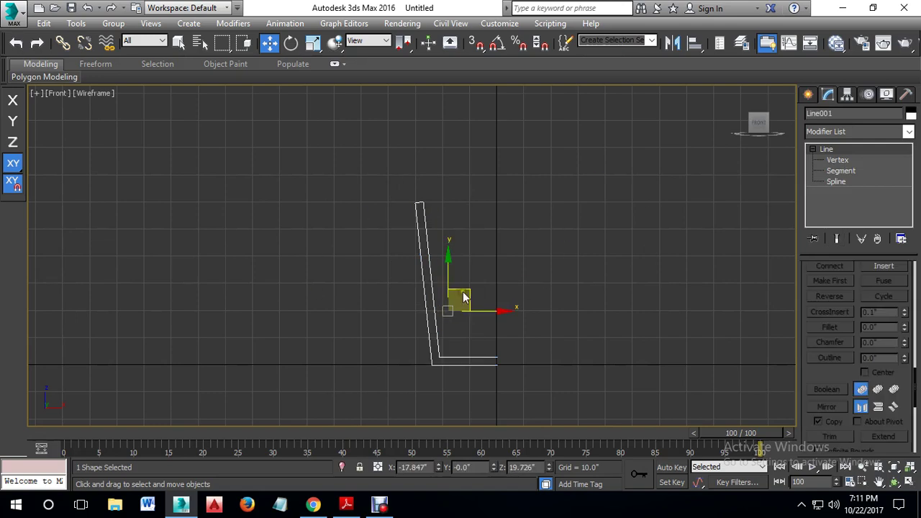
pyautogui.click(856, 132)
pyautogui.press('l')
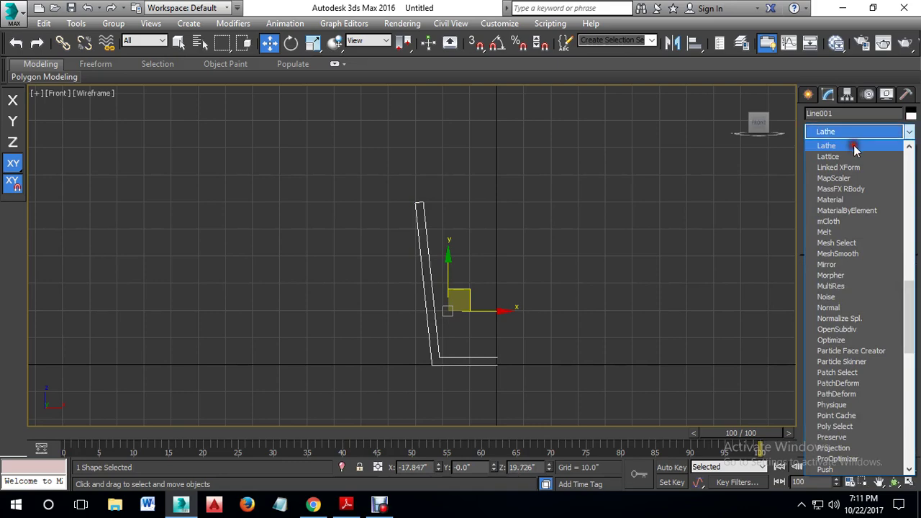
pyautogui.click(853, 146)
# Step: Show the lathed shape in a maximized Perspective view and set the lathe alignment to Max
pyautogui.hotkey('alt', 'w')
pyautogui.rightClick(715, 357)
pyautogui.hotkey('alt', 'w')
pyautogui.keyDown('alt'); pyautogui.moveTo(551, 328); pyautogui.dragTo(563, 311, button='middle'); pyautogui.keyUp('alt')
pyautogui.moveTo(515, 338); pyautogui.dragTo(573, 282, button='middle')
pyautogui.scroll(3, 512, 313)
pyautogui.keyDown('alt'); pyautogui.moveTo(513, 313); pyautogui.dragTo(518, 287, button='middle'); pyautogui.keyUp('alt')
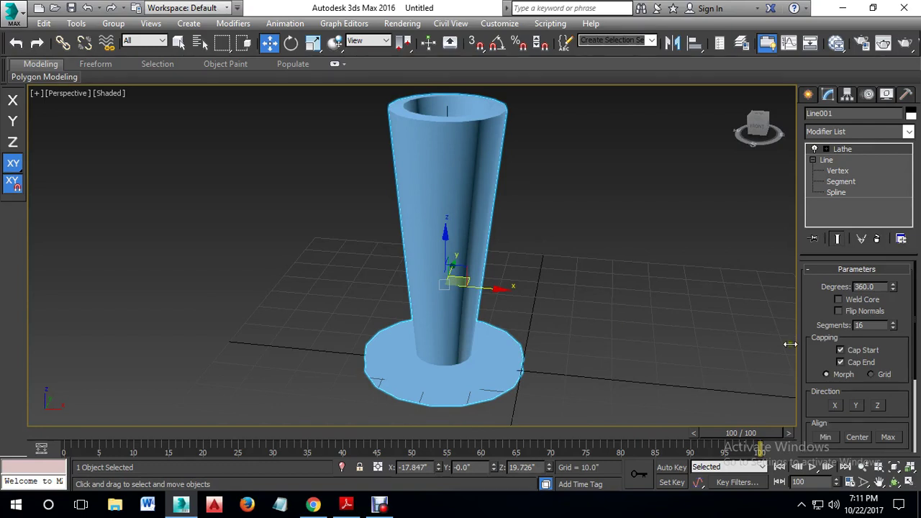
pyautogui.click(887, 437)
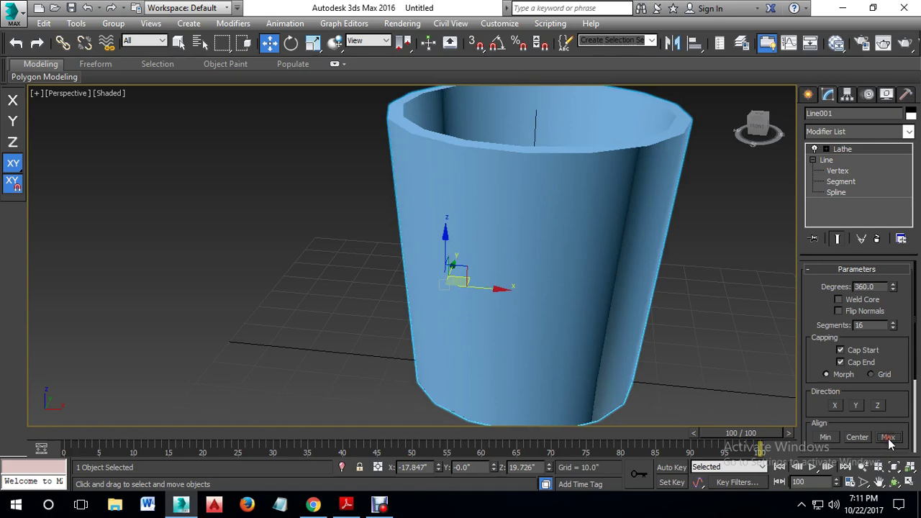
# Step: Turn on Weld Core for the lathe to clean up the base centre, and set its segments to 49
pyautogui.scroll(-8, 561, 305)
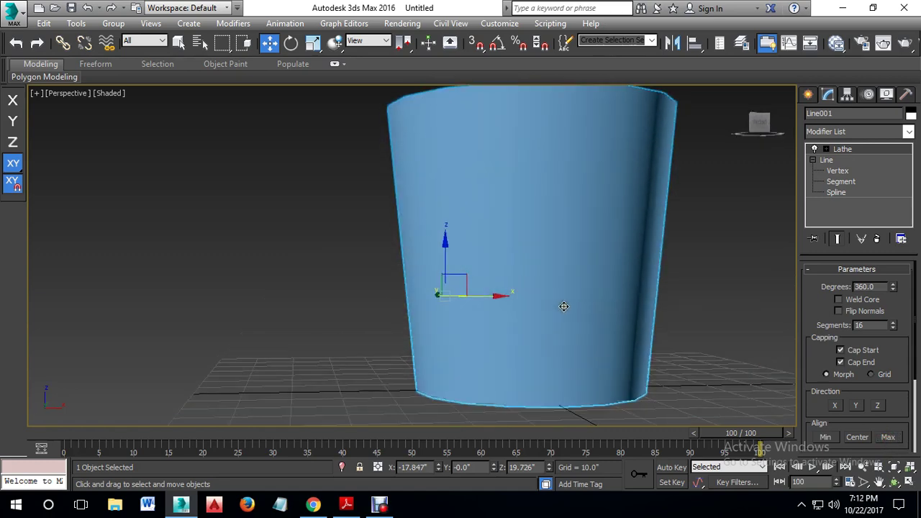
pyautogui.keyDown('alt'); pyautogui.moveTo(602, 319); pyautogui.dragTo(561, 228, button='middle'); pyautogui.keyUp('alt')
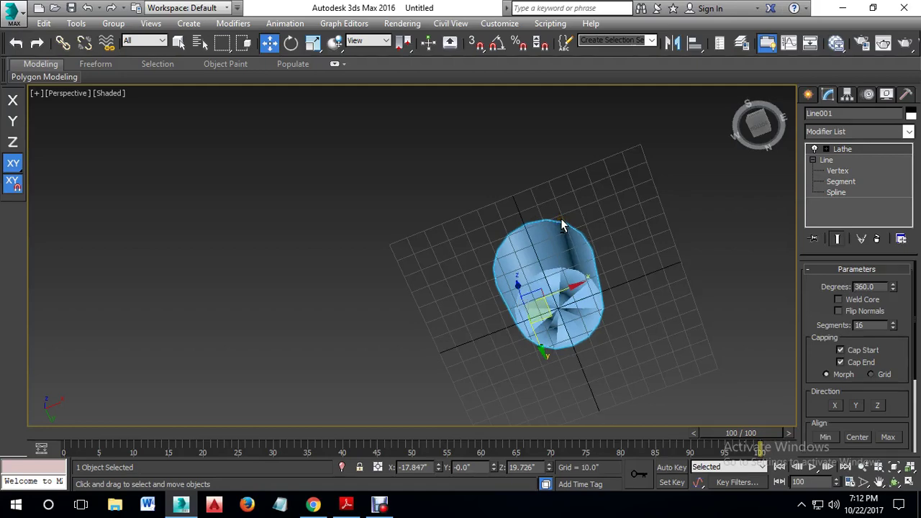
pyautogui.press('z')
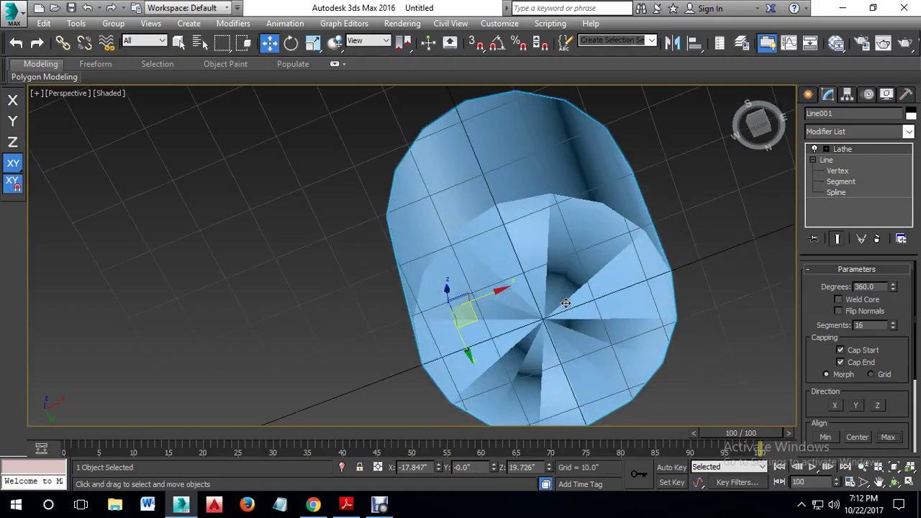
pyautogui.click(838, 299)
pyautogui.keyDown('alt'); pyautogui.moveTo(569, 327); pyautogui.dragTo(571, 300, button='middle'); pyautogui.keyUp('alt')
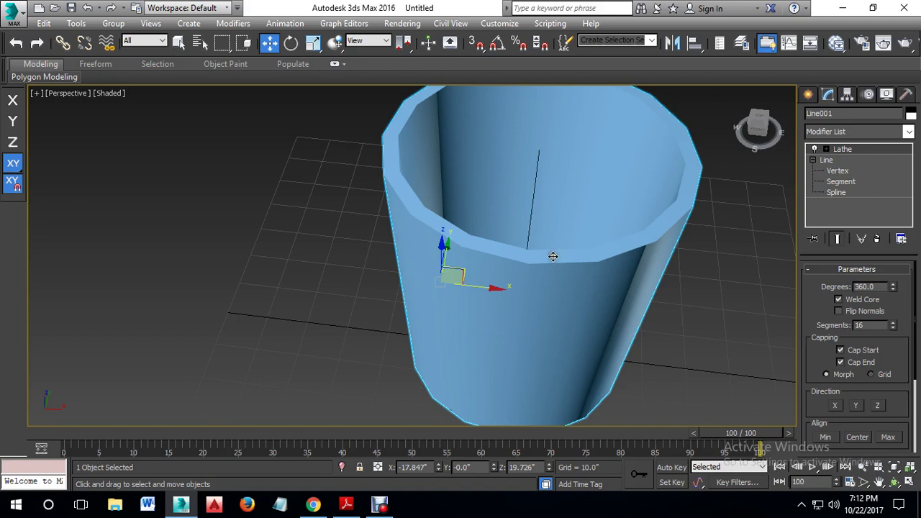
pyautogui.moveTo(893, 325); pyautogui.dragTo(911, 313)
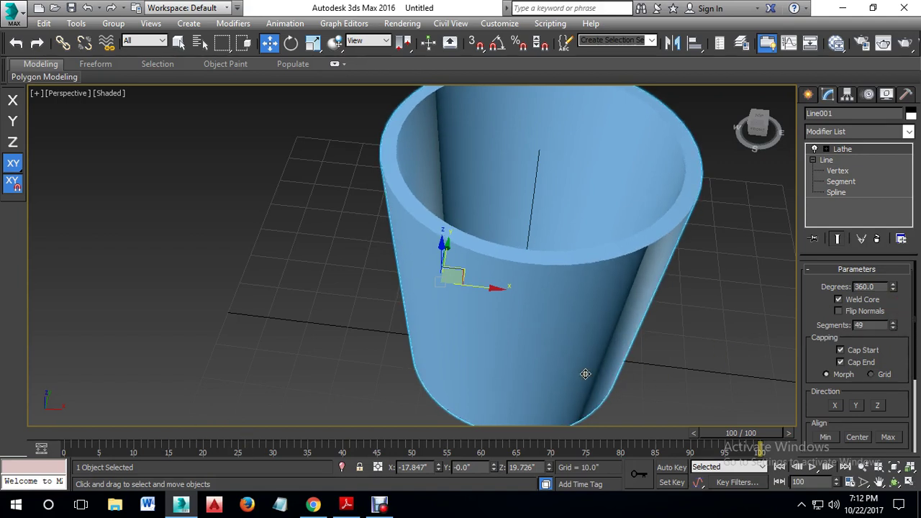
# Step: Go to the Line level below the Lathe and turn on Show End Result to keep the full glass displayed
pyautogui.scroll(-8, 585, 373)
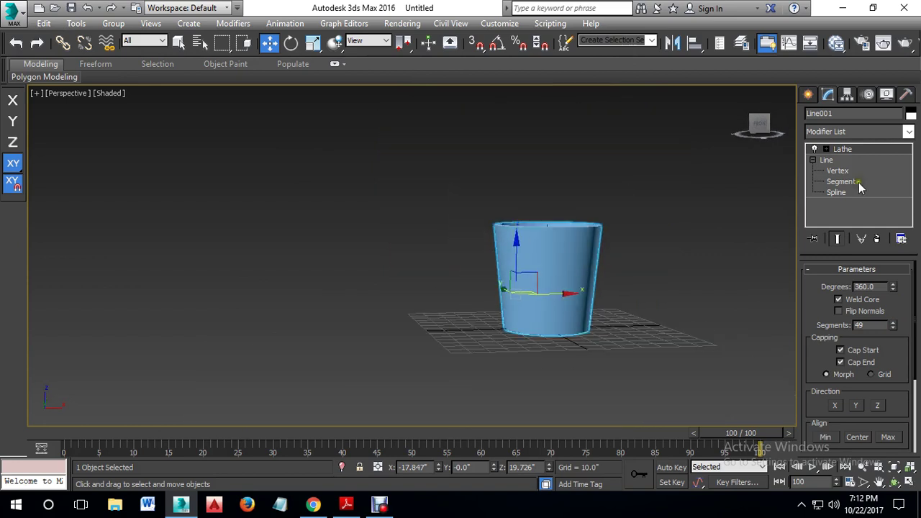
pyautogui.click(824, 158)
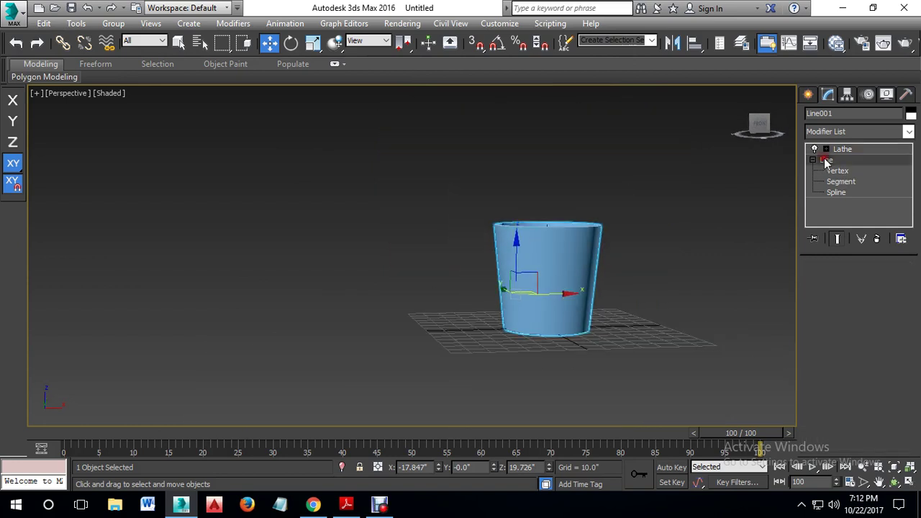
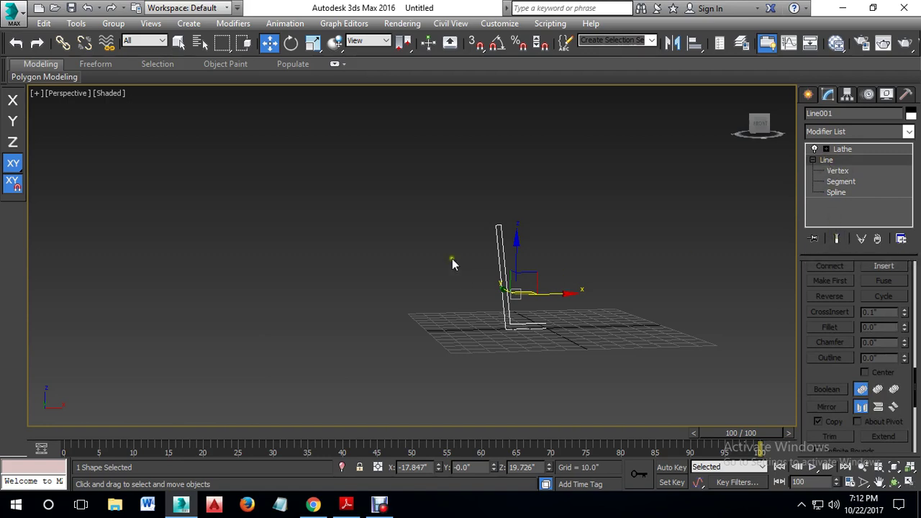
pyautogui.click(836, 238)
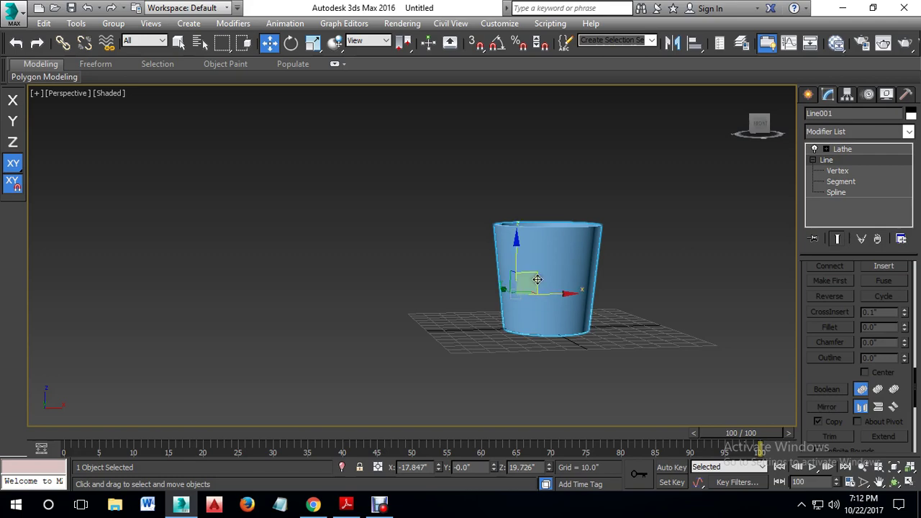
# Step: In the maximized Front view, narrow the glass by moving the wall vertices about 8" toward the axis and the rim vertices about 3" further
pyautogui.hotkey('alt', 'w')
pyautogui.rightClick(706, 203)
pyautogui.hotkey('alt', 'w')
pyautogui.moveTo(572, 271); pyautogui.dragTo(612, 222, button='middle')
pyautogui.scroll(4, 612, 222)
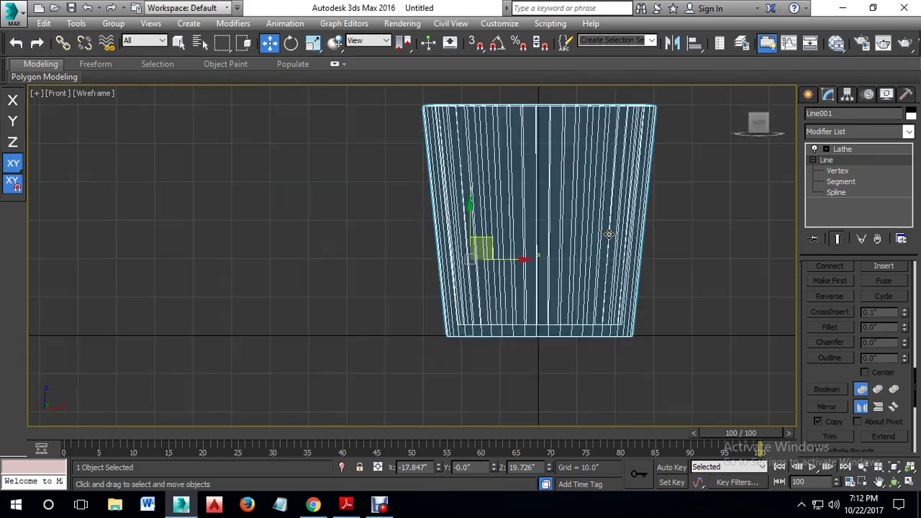
pyautogui.click(836, 172)
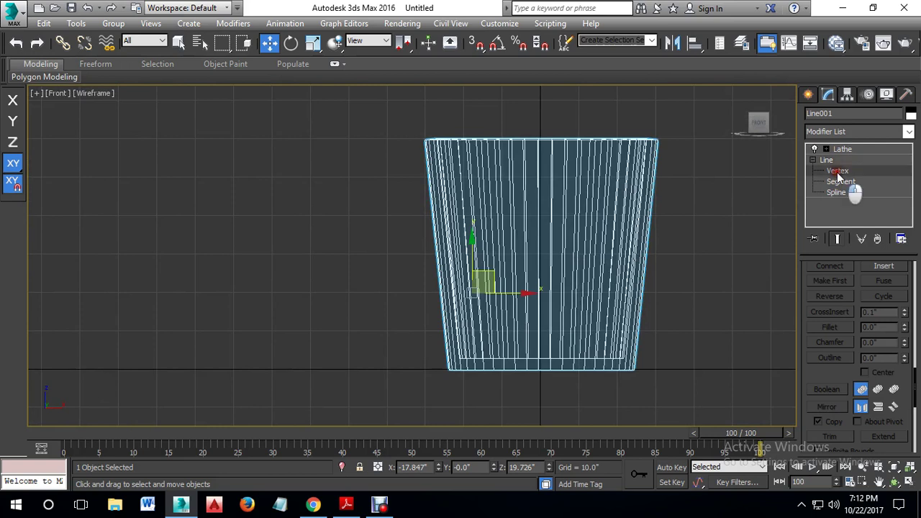
pyautogui.moveTo(391, 131); pyautogui.dragTo(458, 392)
pyautogui.moveTo(496, 359); pyautogui.dragTo(527, 363)
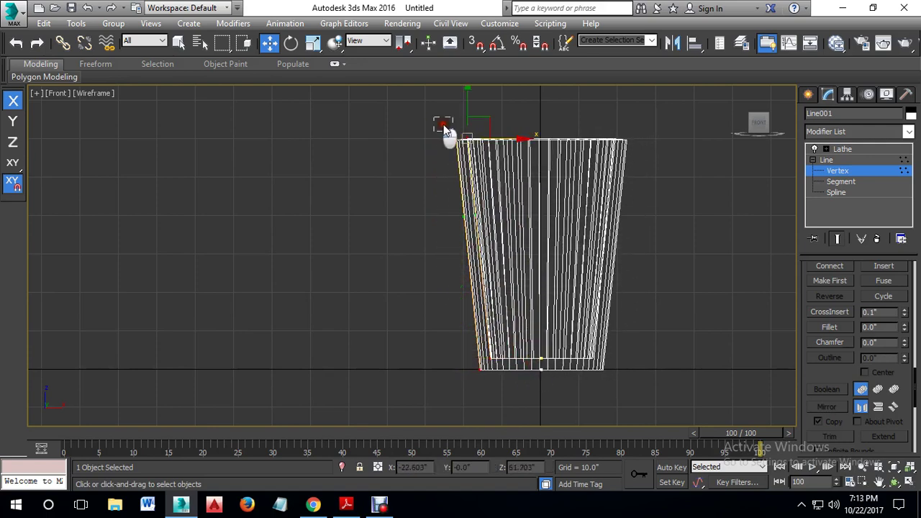
pyautogui.moveTo(498, 139); pyautogui.dragTo(510, 139)
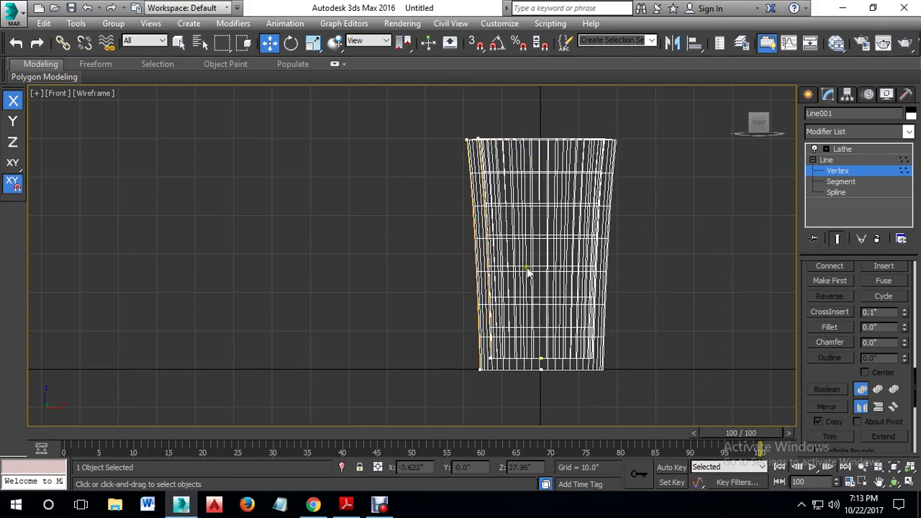
pyautogui.scroll(3, 528, 259)
pyautogui.scroll(2, 516, 224)
pyautogui.scroll(-3, 514, 228)
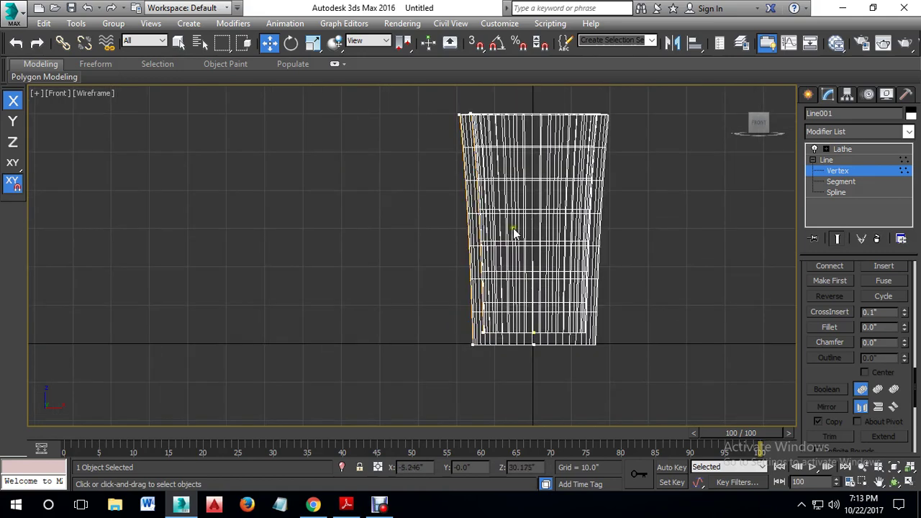
# Step: Thin the glass wall by moving the inner rim vertex to about X -17.75" and the inner base vertex to about X -14.16"
pyautogui.click(482, 335)
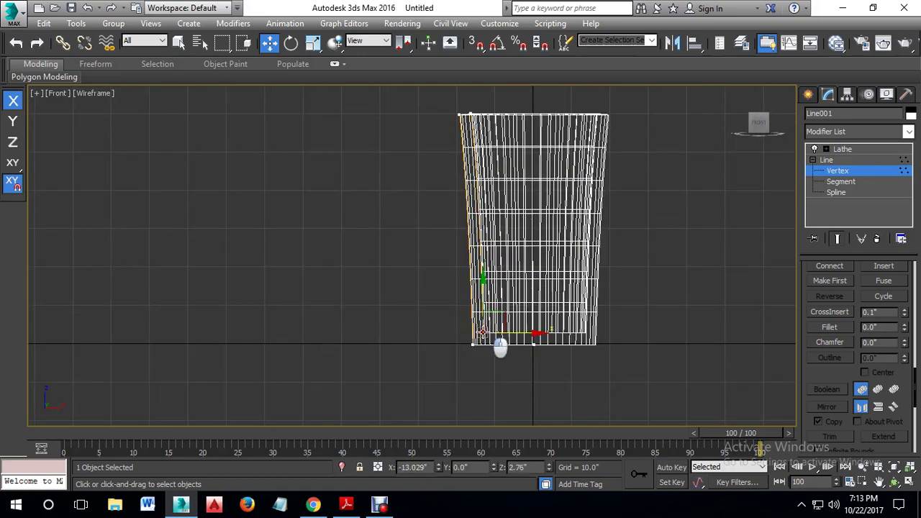
pyautogui.moveTo(471, 106); pyautogui.dragTo(502, 153)
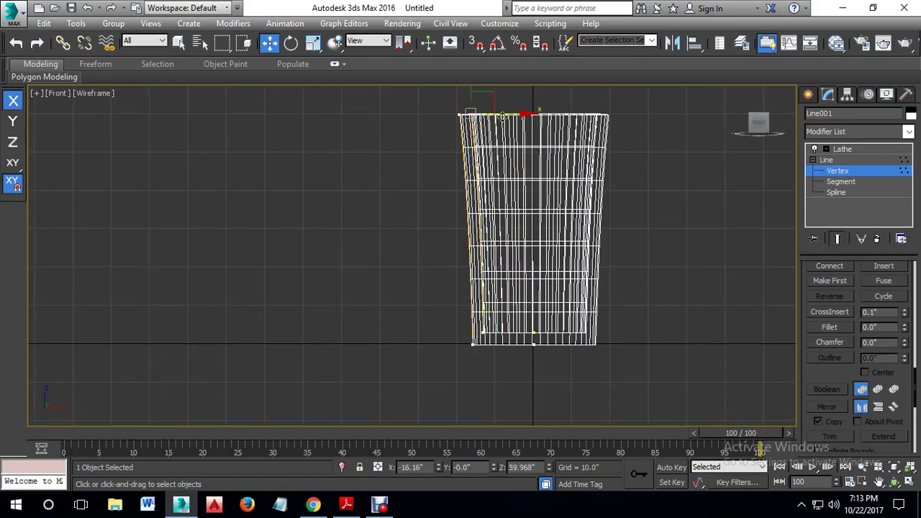
pyautogui.moveTo(503, 113); pyautogui.dragTo(502, 114)
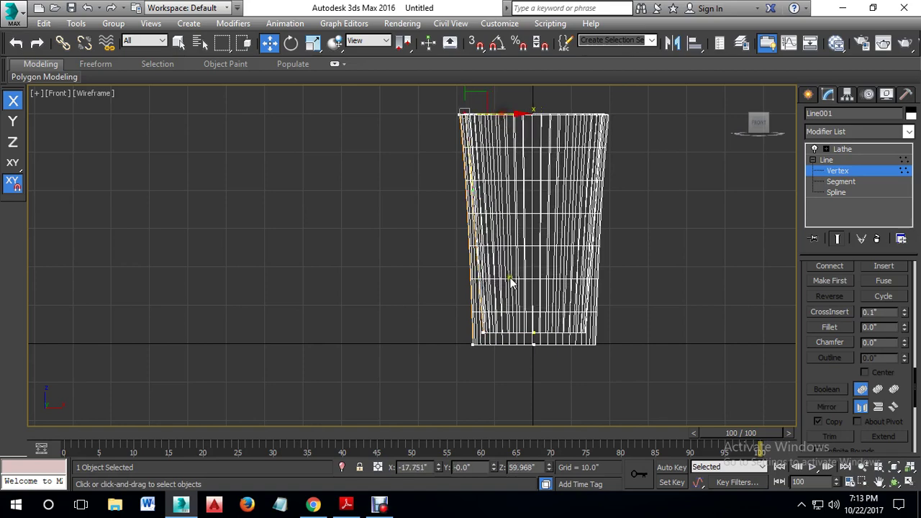
pyautogui.scroll(2, 495, 308)
pyautogui.click(480, 346)
pyautogui.moveTo(508, 344); pyautogui.dragTo(497, 344)
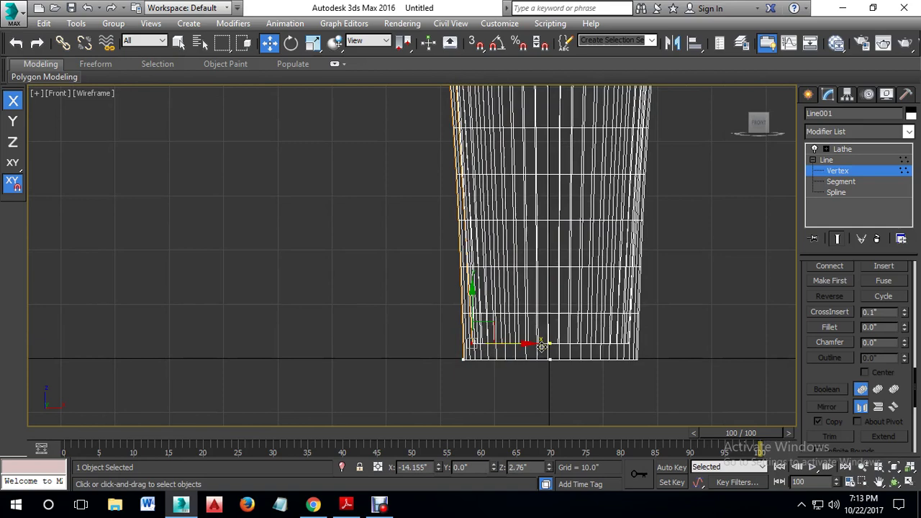
# Step: Round the inner base corner of the profile with a large fillet and the outer base corner with a small one
pyautogui.scroll(2, 475, 355)
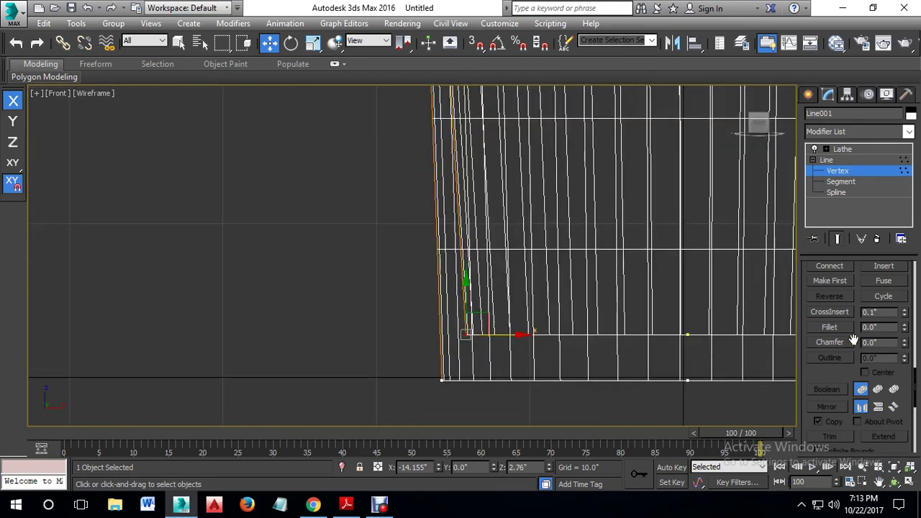
pyautogui.moveTo(903, 330); pyautogui.dragTo(899, 320)
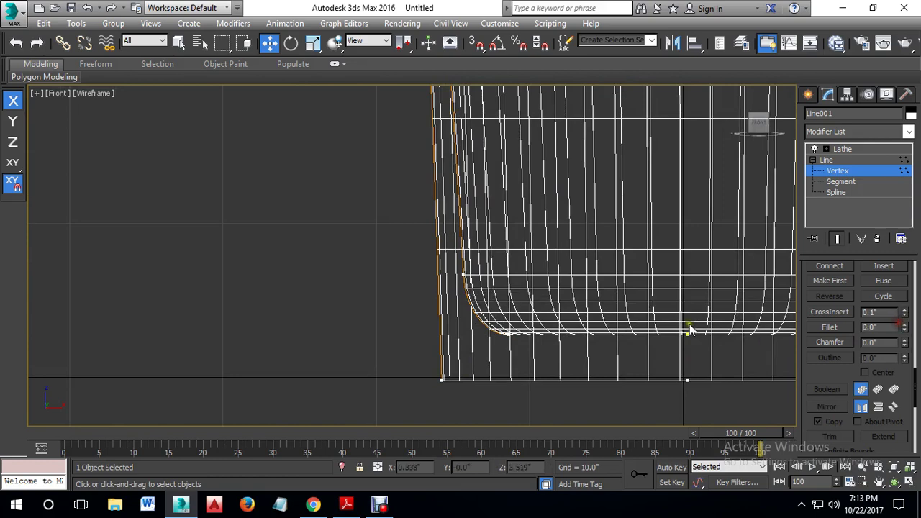
pyautogui.scroll(-2, 669, 316)
pyautogui.click(480, 331)
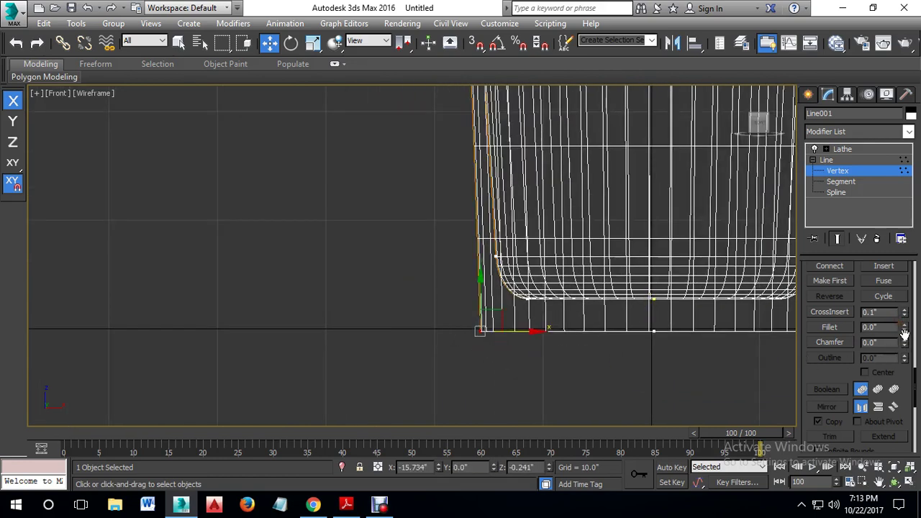
pyautogui.moveTo(905, 330); pyautogui.dragTo(905, 328)
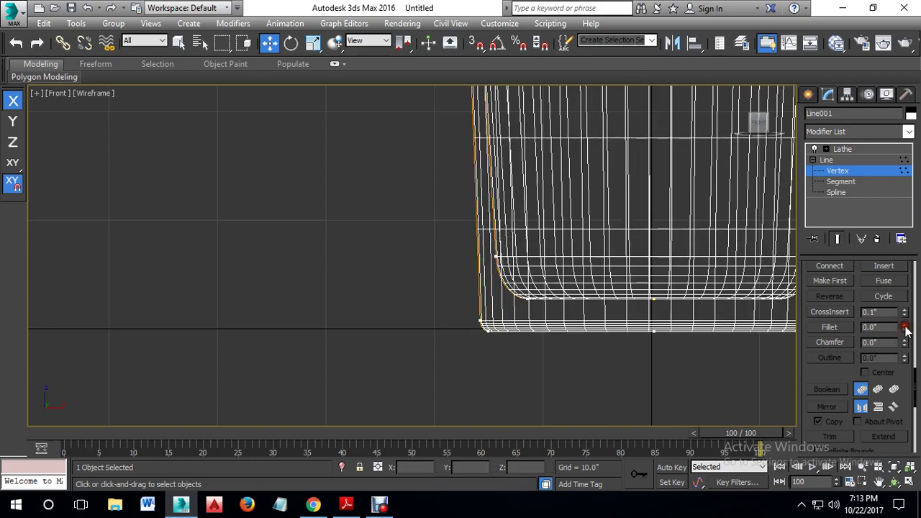
pyautogui.scroll(-2, 587, 364)
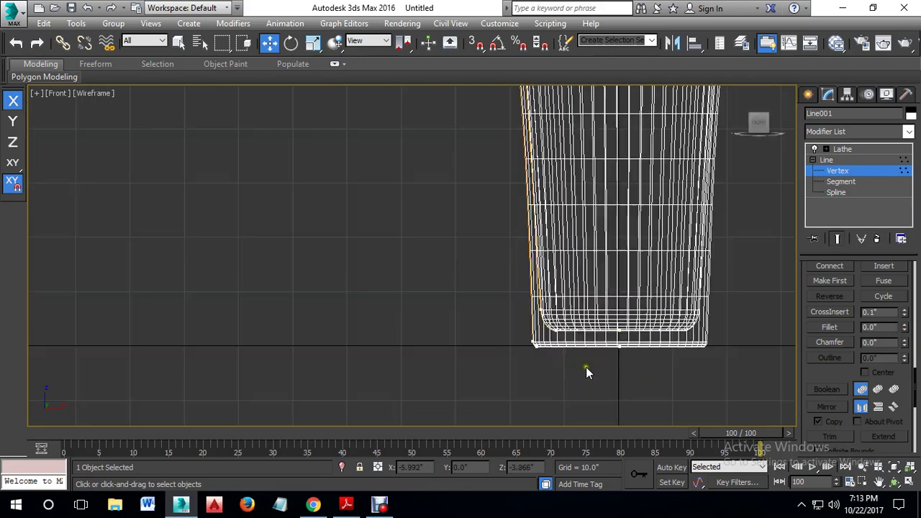
# Step: Leave vertex editing and examine the glass in a maximized Perspective view, including the rounded base inside it
pyautogui.hotkey('alt', 'w')
pyautogui.click(609, 379)
pyautogui.hotkey('alt', 'w')
pyautogui.scroll(3, 628, 343)
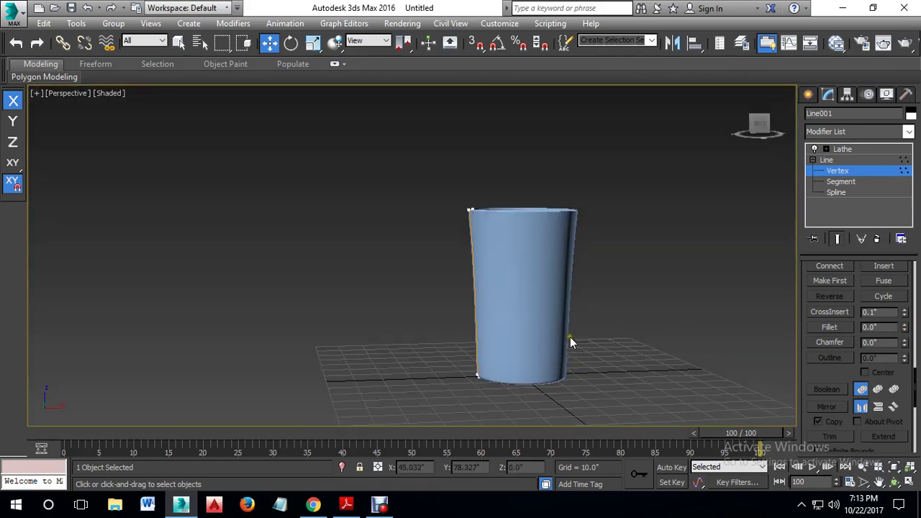
pyautogui.click(829, 169)
pyautogui.click(649, 305)
pyautogui.keyDown('alt'); pyautogui.moveTo(649, 306); pyautogui.dragTo(561, 373, button='middle'); pyautogui.keyUp('alt')
pyautogui.click(551, 336)
pyautogui.keyDown('alt'); pyautogui.moveTo(551, 335); pyautogui.dragTo(597, 397, button='middle'); pyautogui.keyUp('alt')
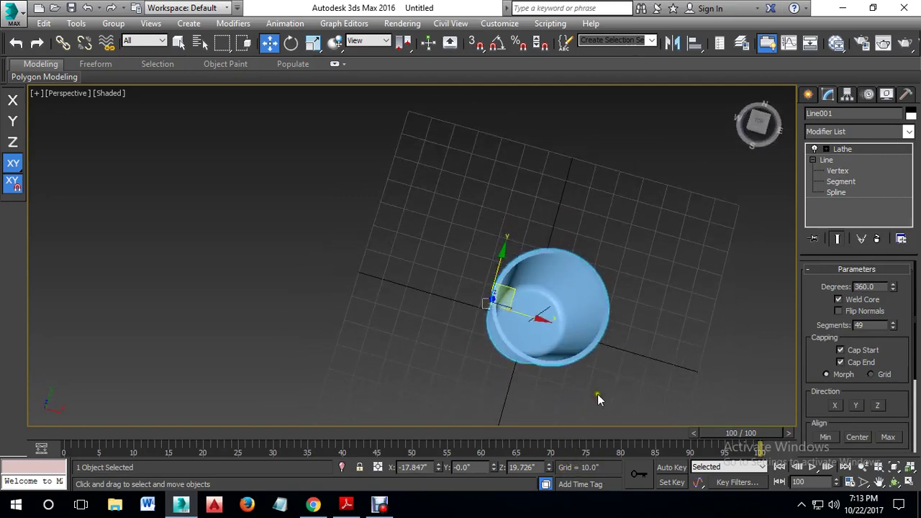
pyautogui.scroll(6, 581, 321)
pyautogui.scroll(2, 532, 327)
pyautogui.keyDown('alt'); pyautogui.moveTo(533, 328); pyautogui.dragTo(332, 293, button='middle'); pyautogui.keyUp('alt')
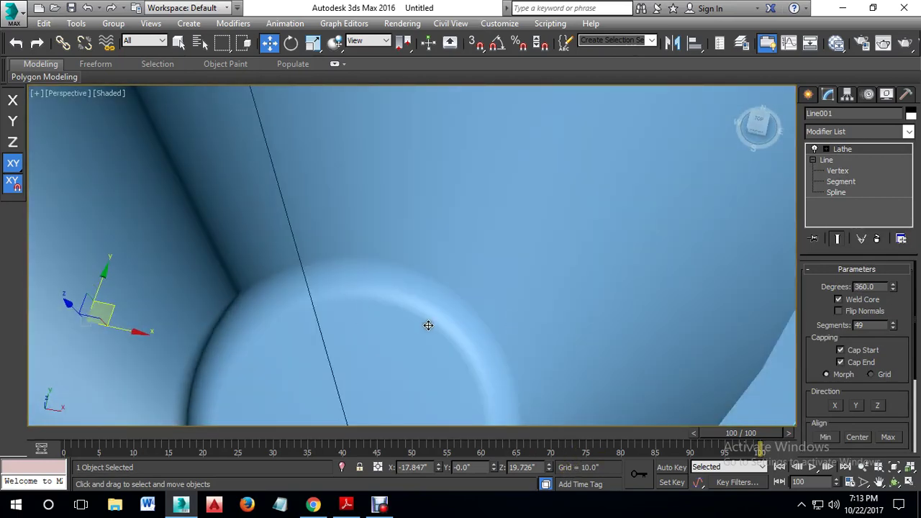
# Step: Fillet both rim vertices of the glass profile in the maximized Front view to round the lip, and deselect the glass
pyautogui.scroll(-8, 428, 325)
pyautogui.keyDown('alt'); pyautogui.moveTo(410, 335); pyautogui.dragTo(422, 292, button='middle'); pyautogui.keyUp('alt')
pyautogui.scroll(5, 418, 305)
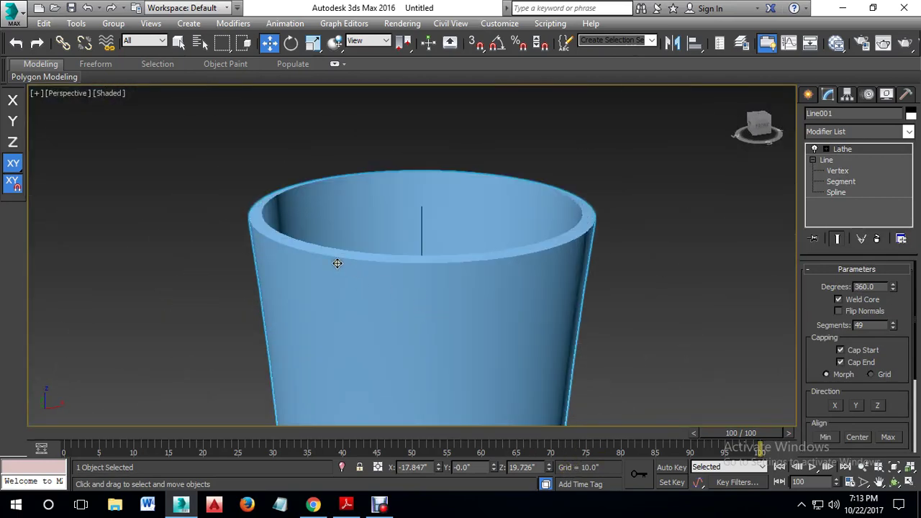
pyautogui.click(835, 170)
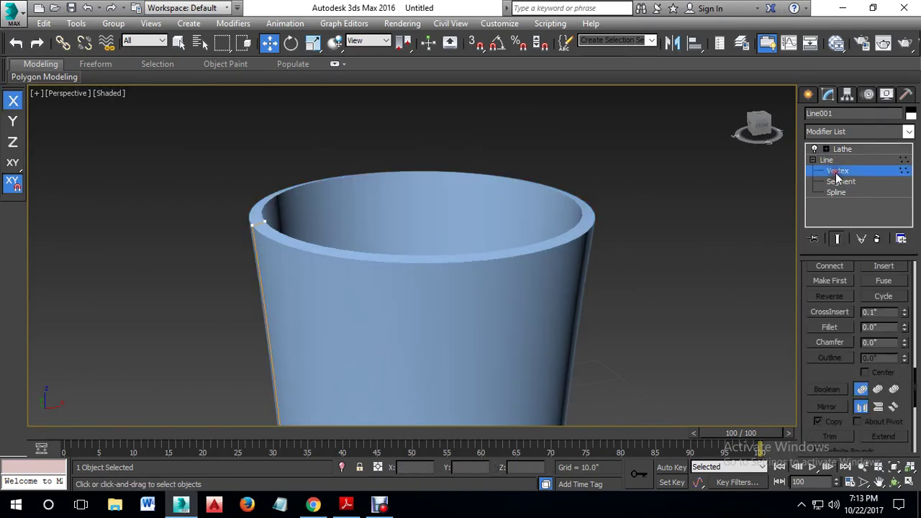
pyautogui.hotkey('alt', 'w')
pyautogui.click(598, 170)
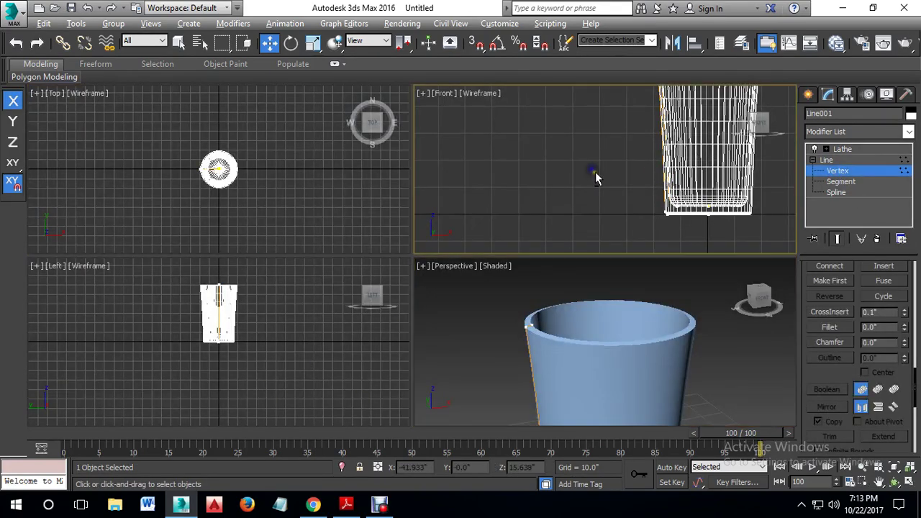
pyautogui.hotkey('alt', 'w')
pyautogui.moveTo(536, 150); pyautogui.dragTo(528, 319, button='middle')
pyautogui.scroll(6, 518, 203)
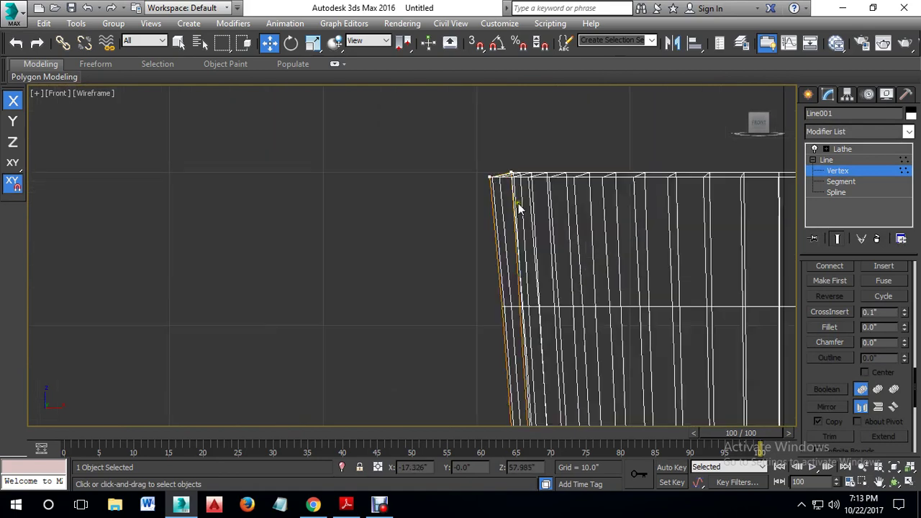
pyautogui.scroll(-1, 502, 198)
pyautogui.moveTo(486, 165); pyautogui.dragTo(554, 257)
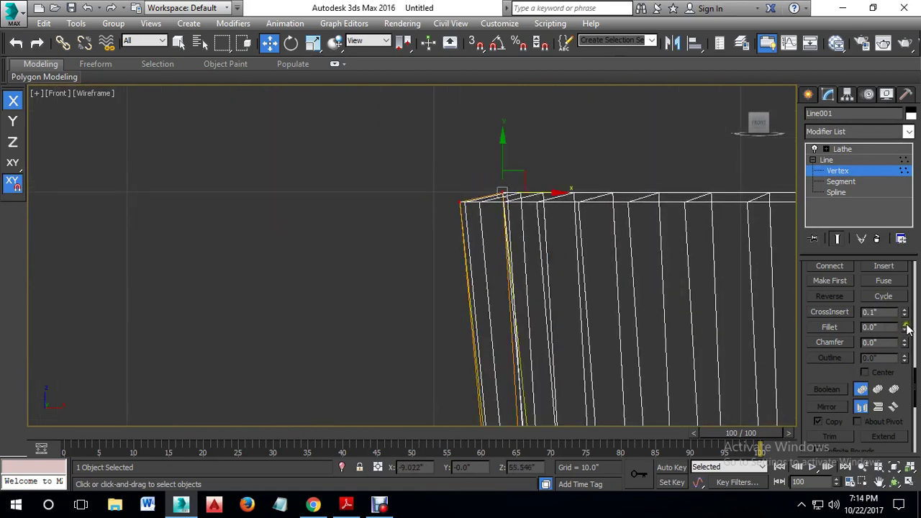
pyautogui.moveTo(906, 328); pyautogui.dragTo(906, 322)
pyautogui.click(837, 171)
pyautogui.click(629, 161)
# Step: Examine the rounded rim up close and the whole glass in a maximized Perspective view
pyautogui.hotkey('alt', 'w')
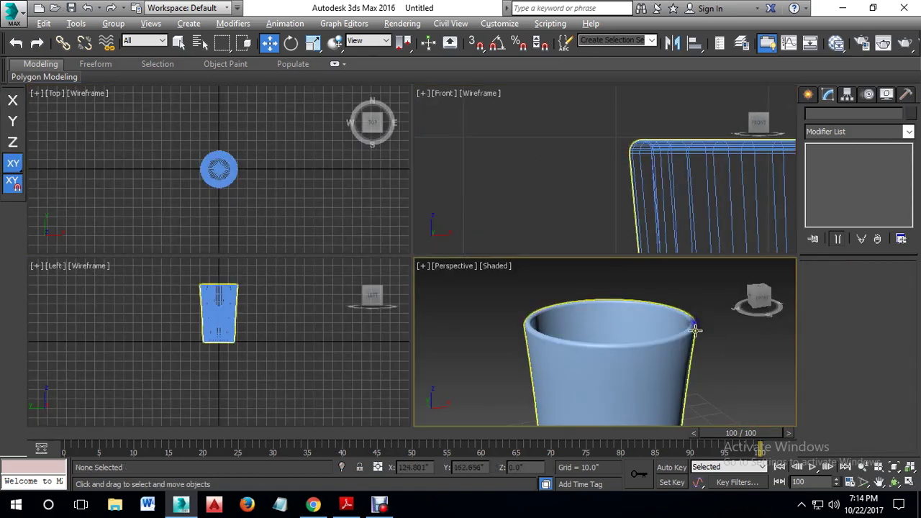
pyautogui.hotkey('alt', 'w')
pyautogui.keyDown('alt'); pyautogui.moveTo(555, 323); pyautogui.dragTo(560, 342, button='middle'); pyautogui.keyUp('alt')
pyautogui.moveTo(617, 360); pyautogui.dragTo(607, 246, button='middle')
pyautogui.scroll(5, 538, 237)
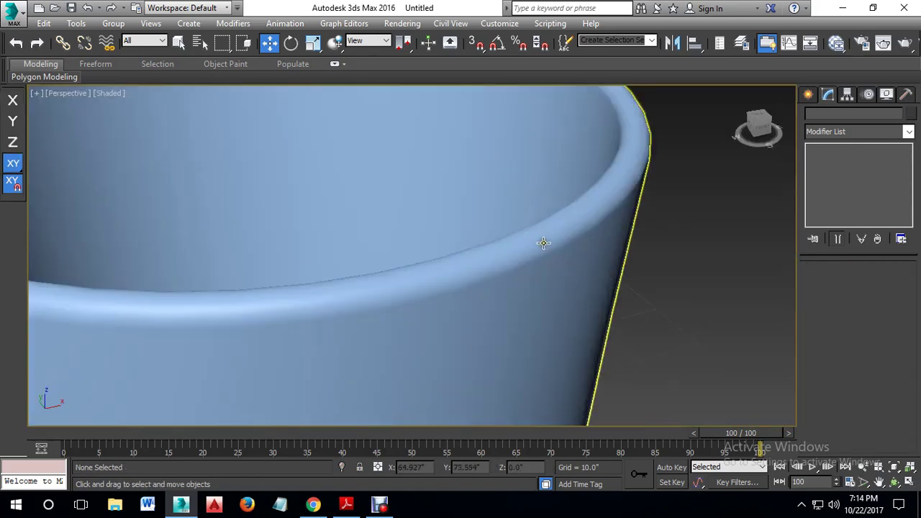
pyautogui.click(576, 268)
pyautogui.press('z')
pyautogui.keyDown('alt'); pyautogui.moveTo(566, 269); pyautogui.dragTo(562, 310, button='middle'); pyautogui.keyUp('alt')
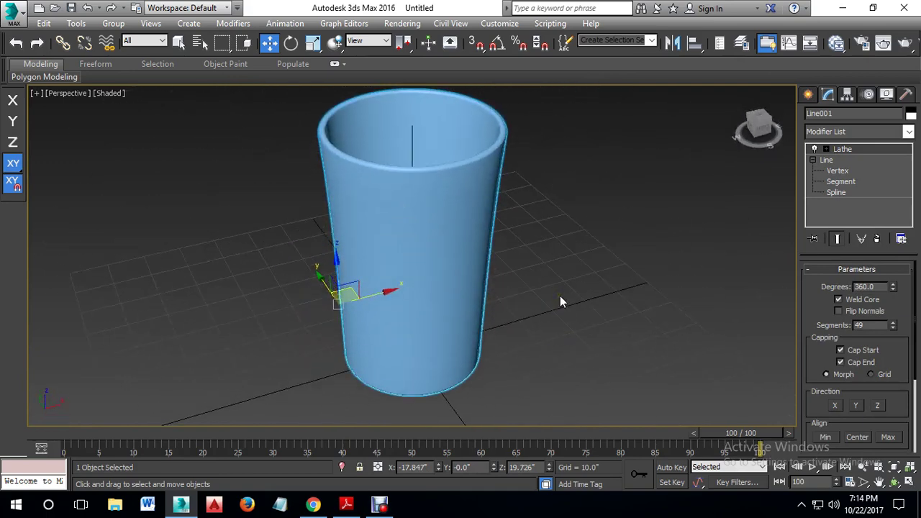
# Step: In the maximized Front view, draw a goblet half-profile line about 80" tall beside the glass, with curved bowl, straight stem and flat-bottomed foot
pyautogui.hotkey('alt', 'w')
pyautogui.rightClick(551, 203)
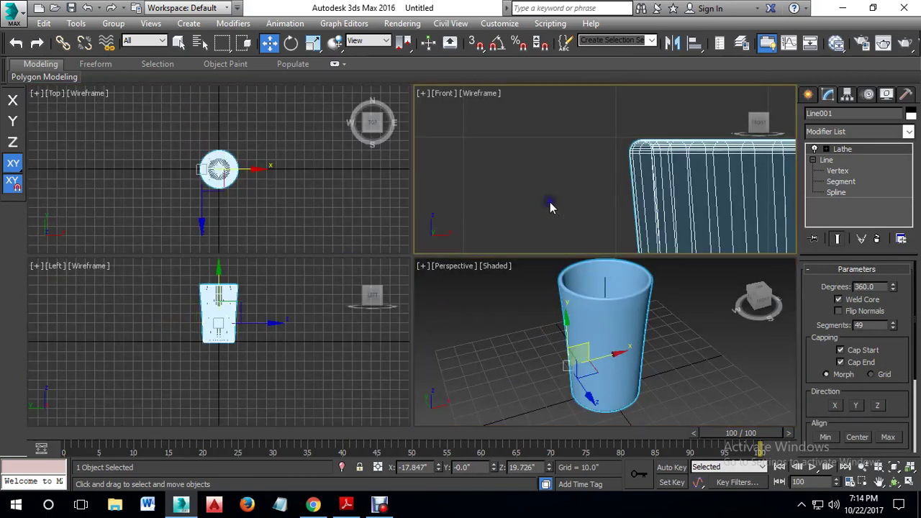
pyautogui.hotkey('alt', 'w')
pyautogui.moveTo(688, 291); pyautogui.dragTo(329, 209, button='middle')
pyautogui.scroll(-8, 331, 209)
pyautogui.moveTo(468, 274); pyautogui.dragTo(370, 221, button='middle')
pyautogui.scroll(-4, 371, 221)
pyautogui.scroll(3, 476, 253)
pyautogui.moveTo(518, 241); pyautogui.dragTo(506, 255, button='middle')
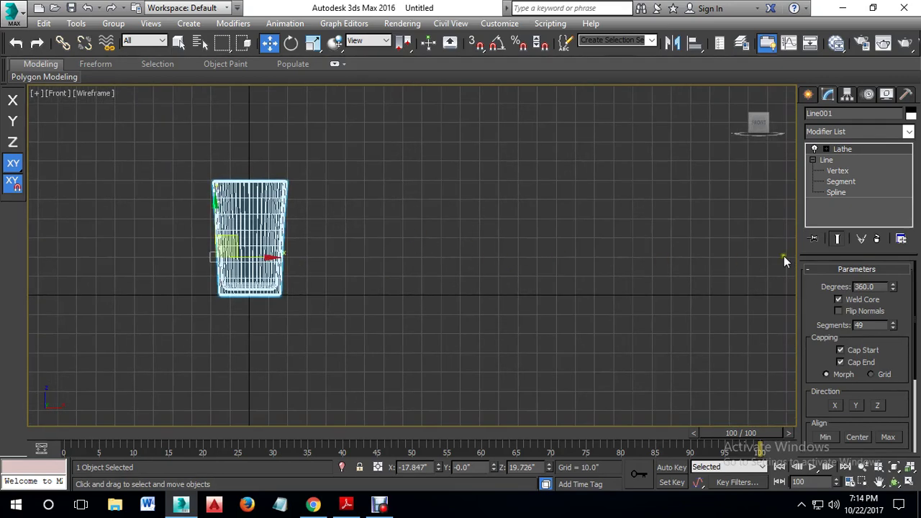
pyautogui.click(808, 94)
pyautogui.click(832, 191)
pyautogui.moveTo(377, 190); pyautogui.dragTo(410, 237, button='middle')
pyautogui.scroll(3, 432, 252)
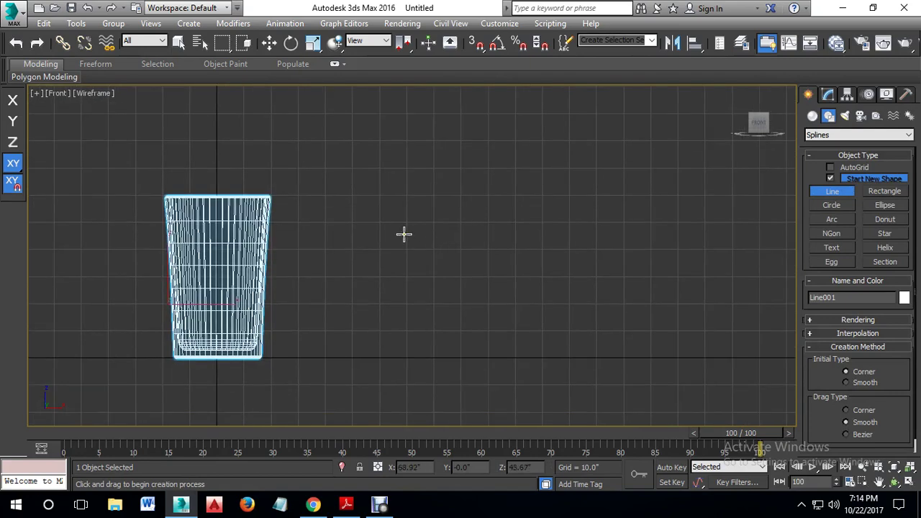
pyautogui.click(405, 142)
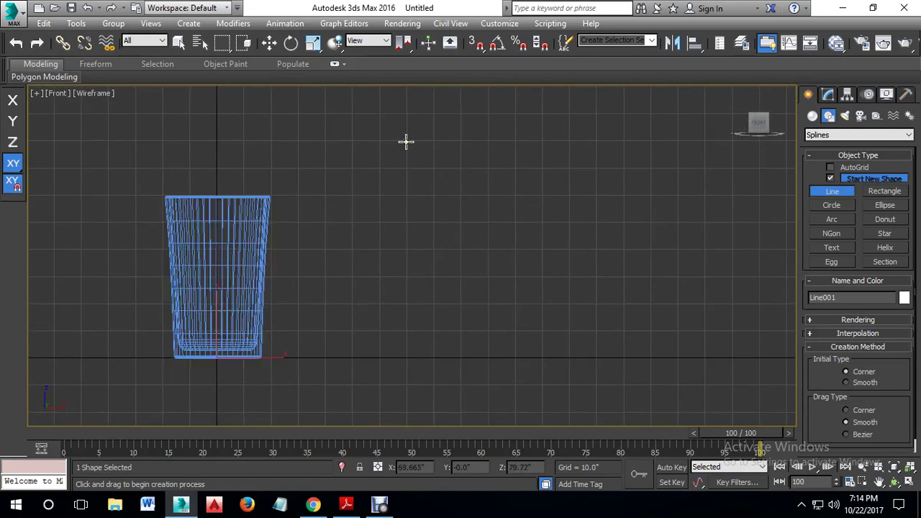
pyautogui.click(411, 211)
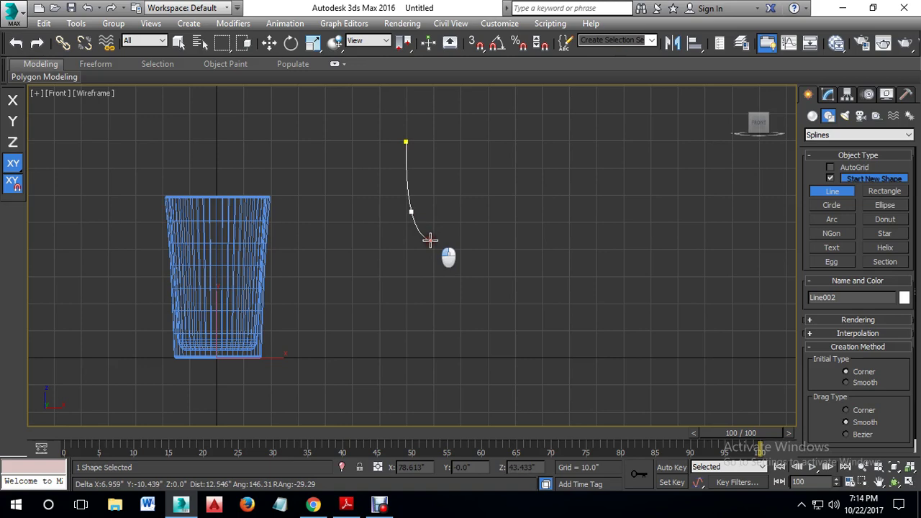
pyautogui.click(447, 255)
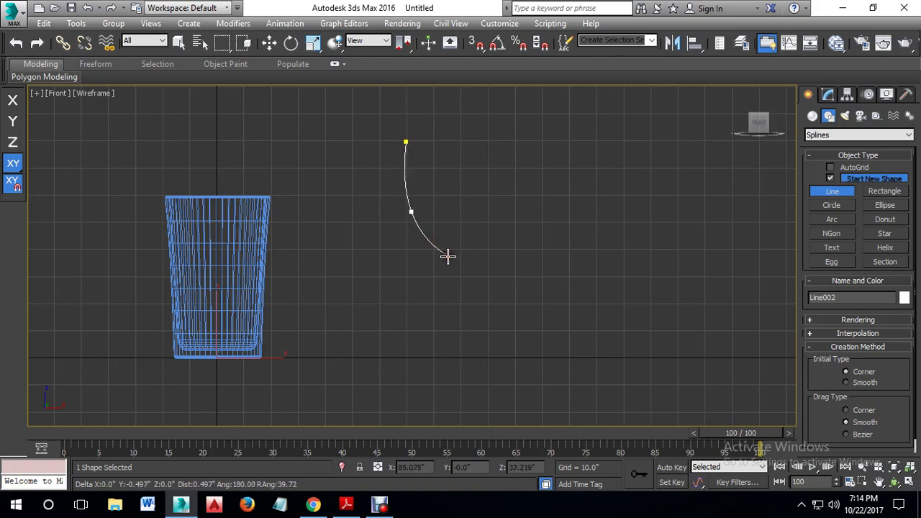
pyautogui.click(453, 352)
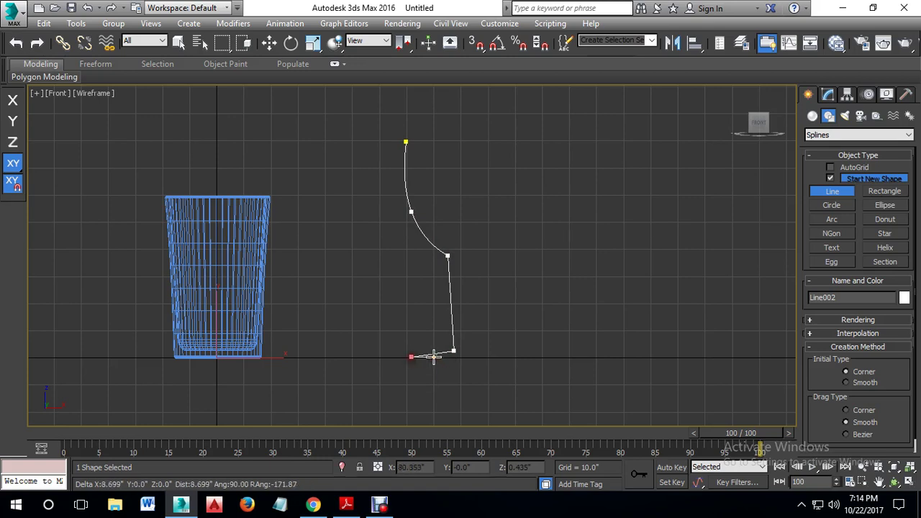
pyautogui.rightClick(489, 320)
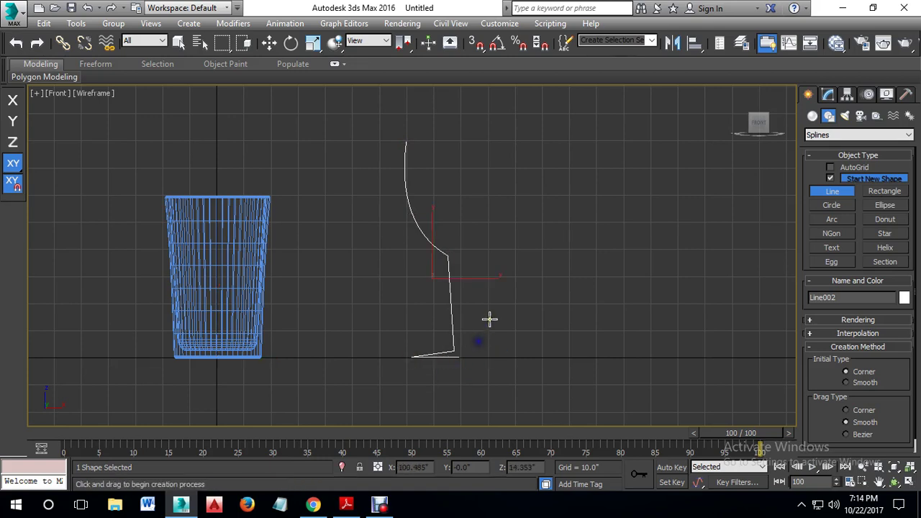
# Step: Open the list of available modifiers for the new goblet profile line
pyautogui.press('w')
pyautogui.click(828, 94)
pyautogui.click(842, 132)
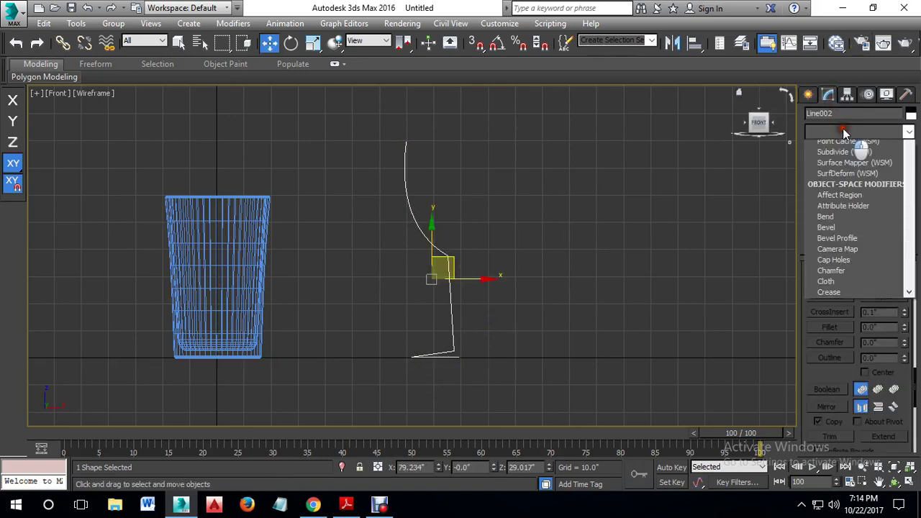
# Step: Apply a Lathe modifier to the wine glass profile line and align its axis to Max
pyautogui.press('l')
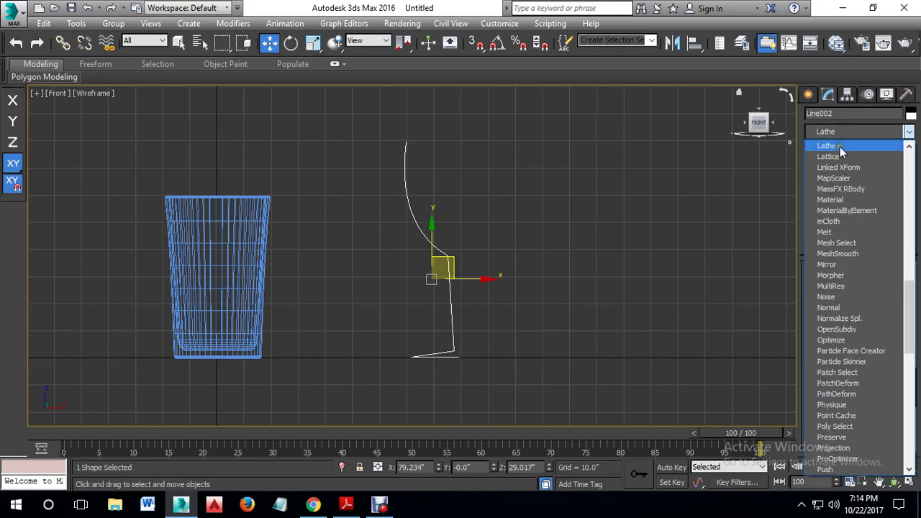
pyautogui.click(839, 147)
pyautogui.click(887, 436)
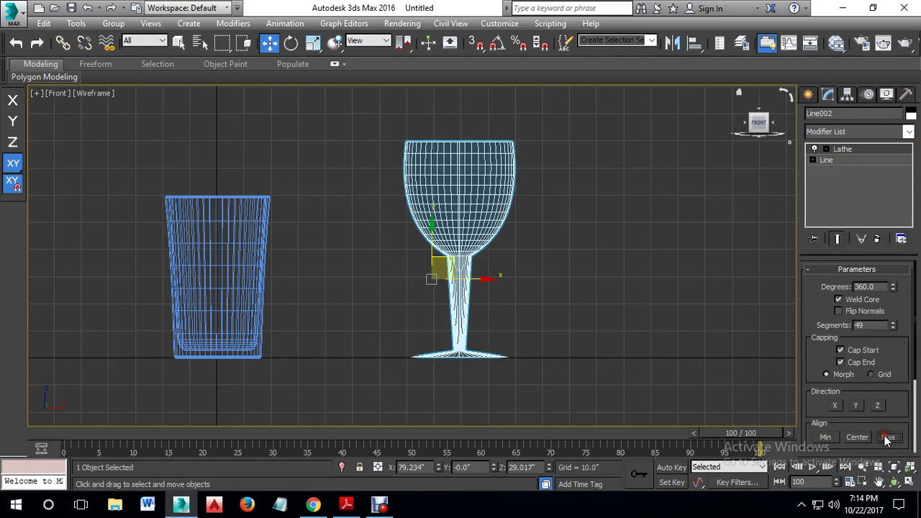
# Step: Examine the lathed wine glass in the Perspective and Front views, looking closely at the thickness of its bowl
pyautogui.hotkey('alt', 'w')
pyautogui.rightClick(668, 382)
pyautogui.hotkey('alt', 'w')
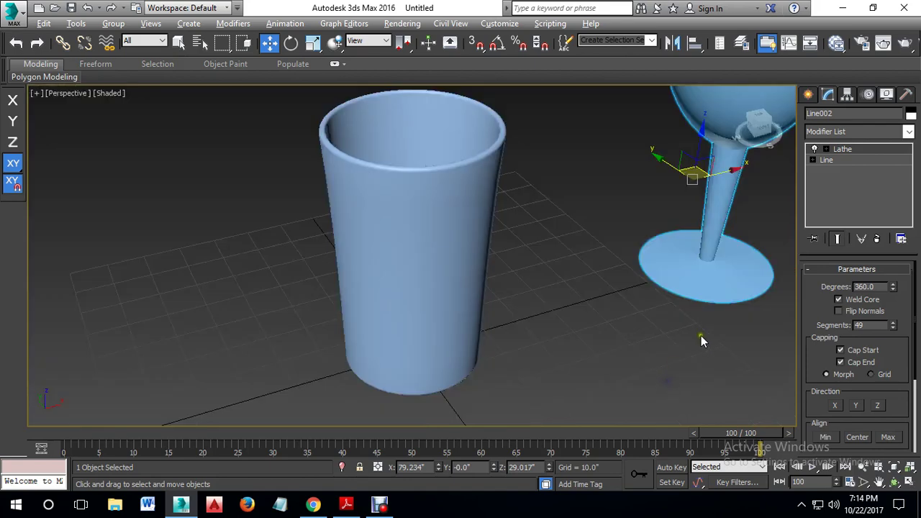
pyautogui.scroll(-5, 701, 335)
pyautogui.moveTo(701, 335); pyautogui.dragTo(586, 336, button='middle')
pyautogui.hotkey('alt', 'w')
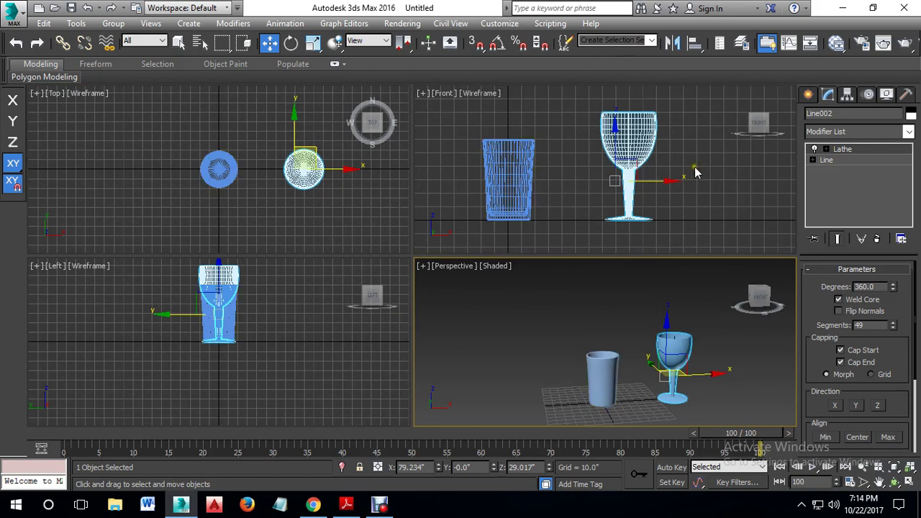
pyautogui.click(715, 144)
pyautogui.hotkey('alt', 'w')
pyautogui.moveTo(439, 137); pyautogui.dragTo(451, 163, button='middle')
pyautogui.scroll(3, 452, 163)
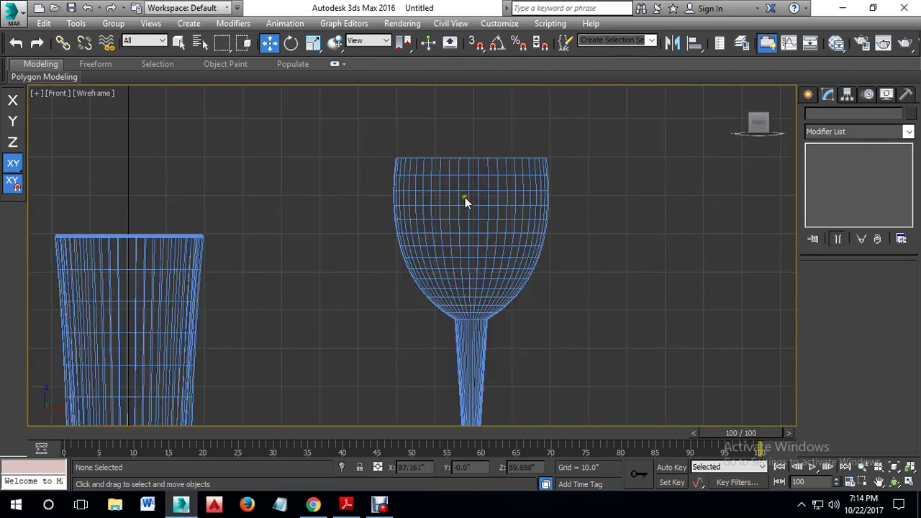
pyautogui.hotkey('alt', 'w')
pyautogui.click(689, 336)
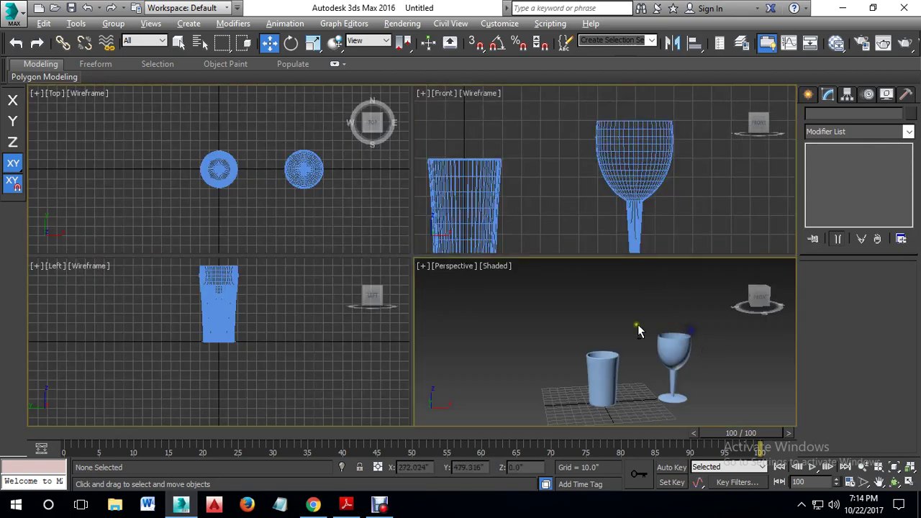
pyautogui.hotkey('alt', 'w')
pyautogui.scroll(6, 563, 322)
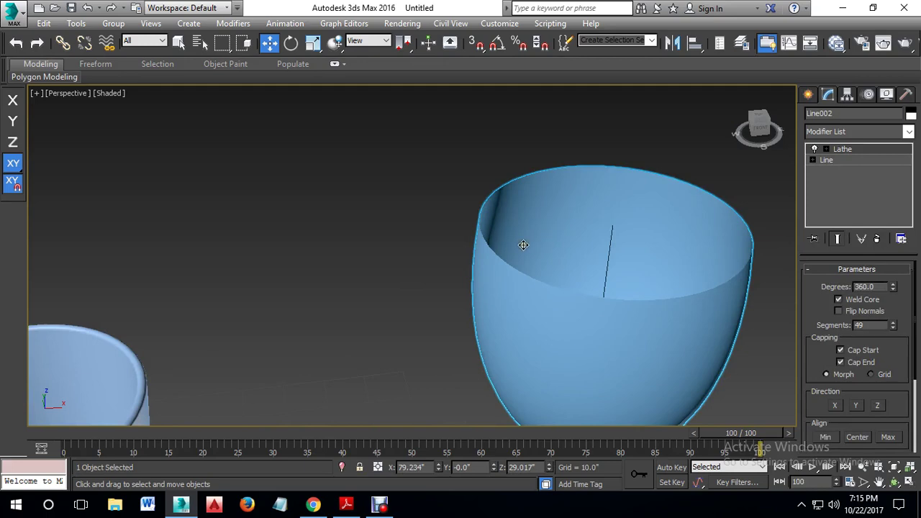
# Step: In the Front view, outline the wine glass profile spline beneath the Lathe to give it a thin wall
pyautogui.hotkey('alt', 'w')
pyautogui.click(585, 177)
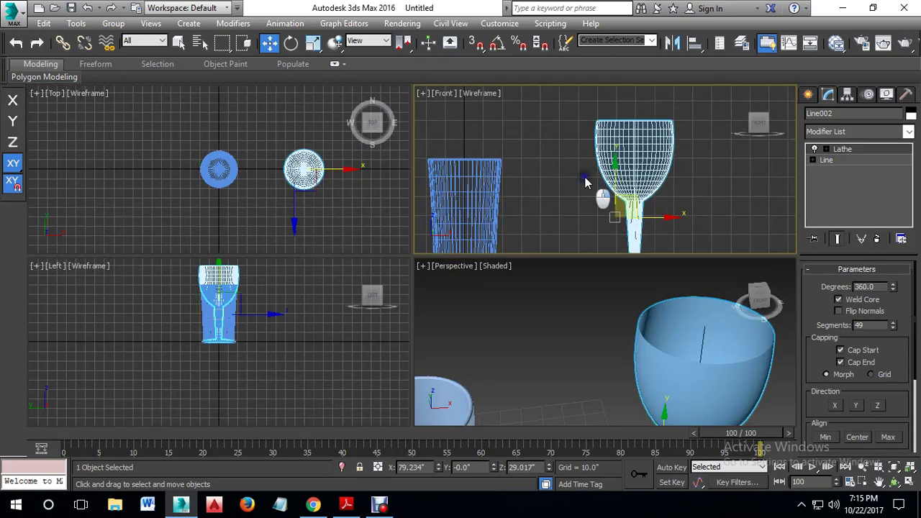
pyautogui.hotkey('alt', 'w')
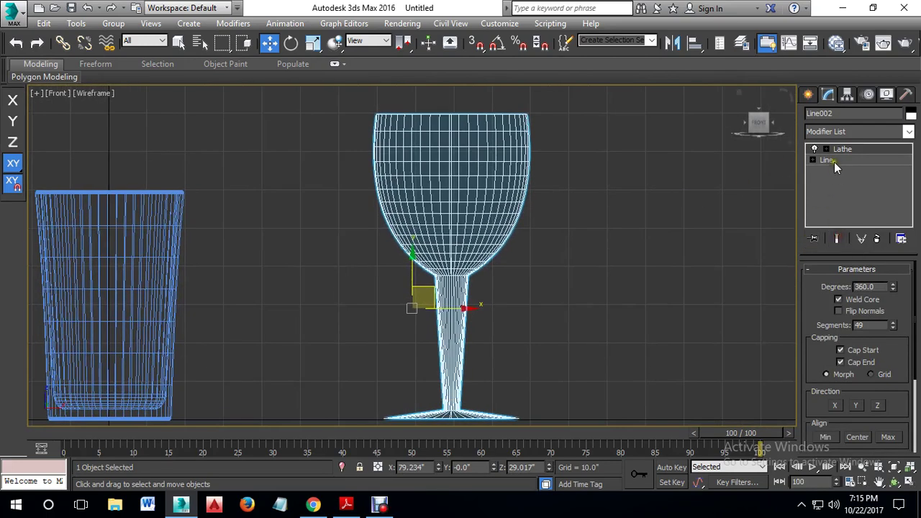
pyautogui.click(827, 159)
pyautogui.scroll(-2, 536, 198)
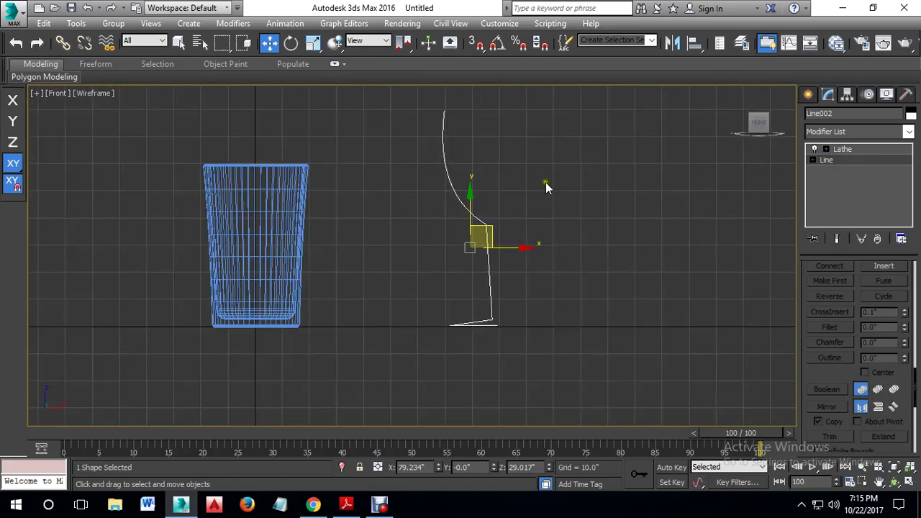
pyautogui.click(812, 160)
pyautogui.click(839, 193)
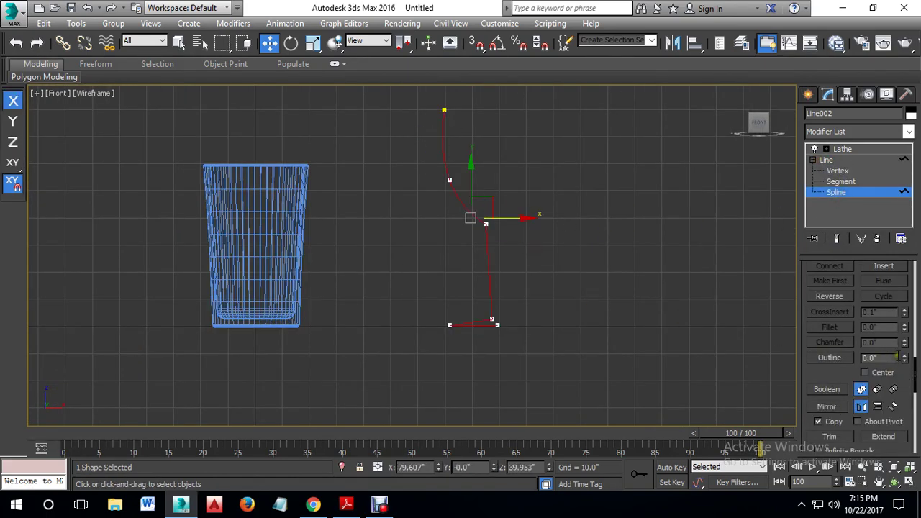
pyautogui.click(904, 356)
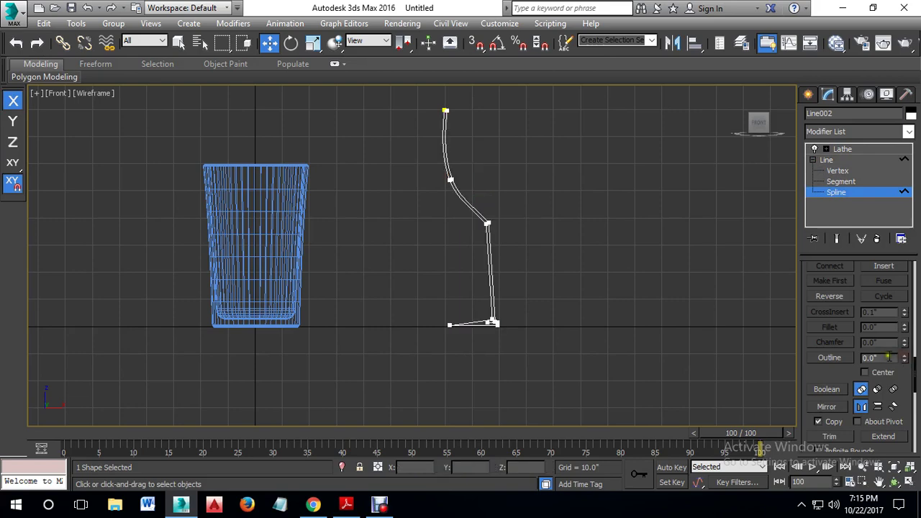
# Step: Delete the short vertical segment that closes the outlined profile at the centre of the base
pyautogui.scroll(10, 518, 295)
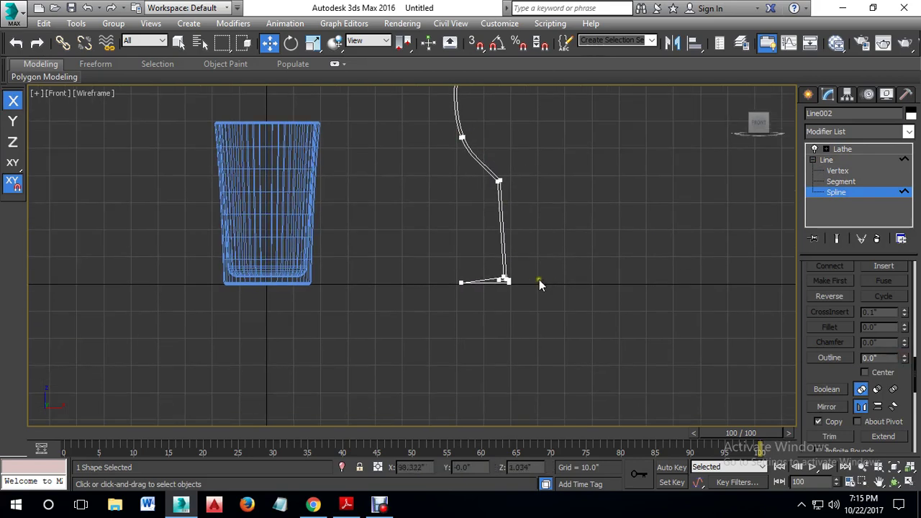
pyautogui.scroll(2, 529, 284)
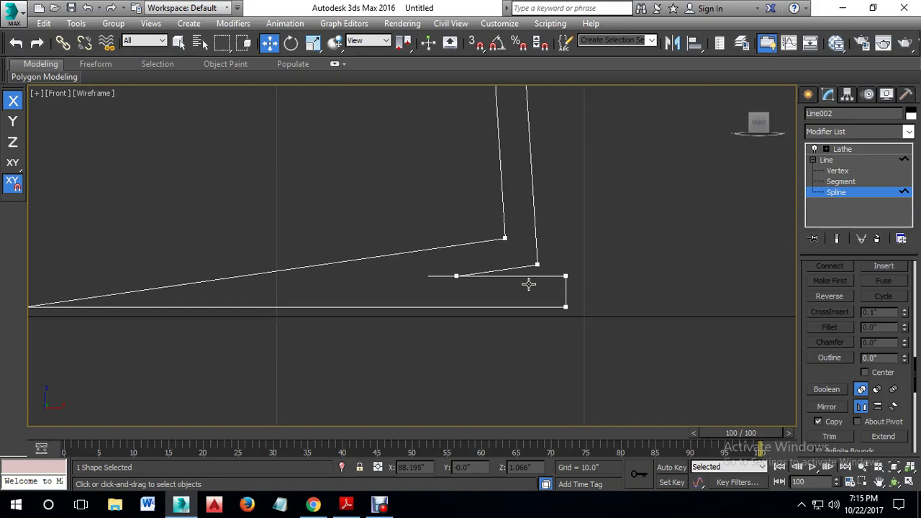
pyautogui.moveTo(625, 247); pyautogui.dragTo(598, 282, button='middle')
pyautogui.scroll(-1, 578, 261)
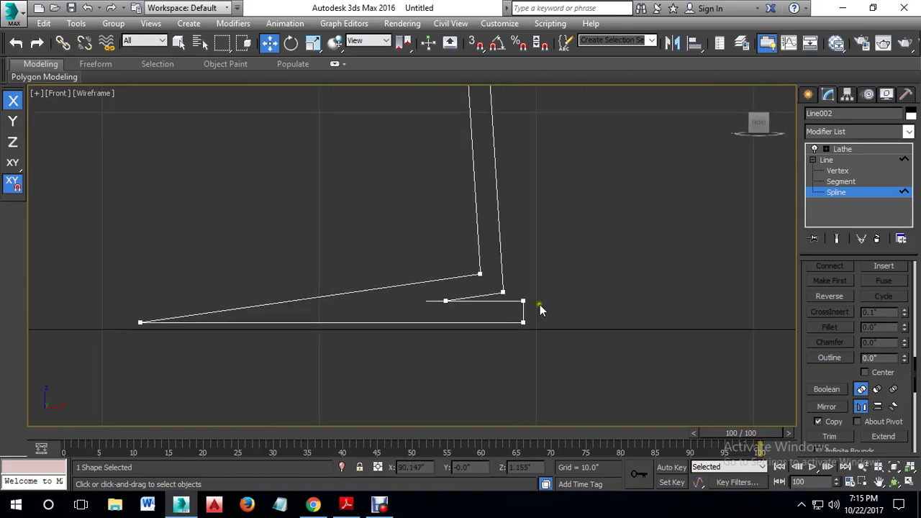
pyautogui.click(836, 182)
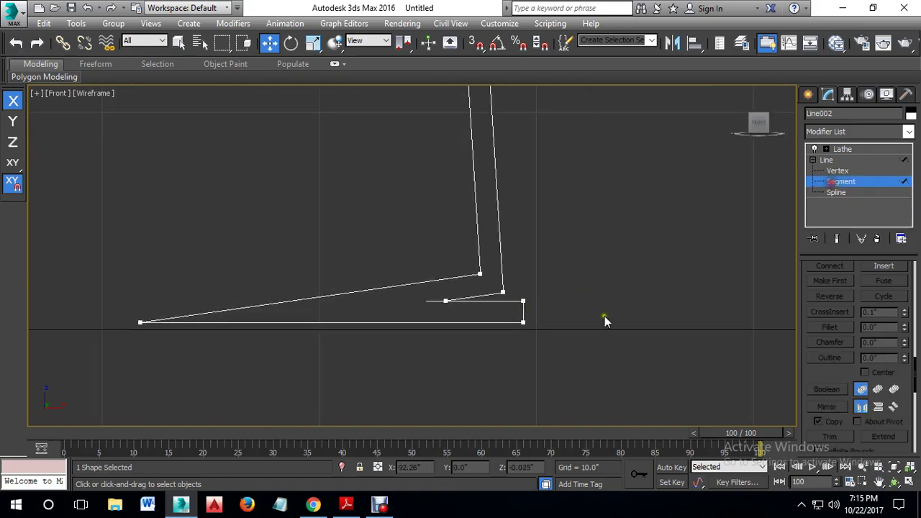
pyautogui.click(523, 311)
pyautogui.press('Delete')
# Step: Delete the vertex at the outer tip of the inner outline's overlapping line inside the base
pyautogui.moveTo(503, 303); pyautogui.dragTo(484, 309, button='middle')
pyautogui.click(427, 308)
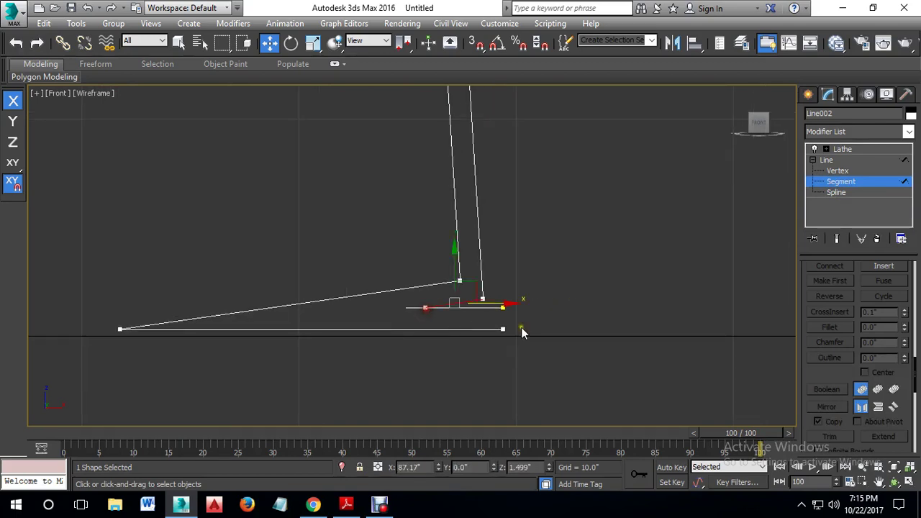
pyautogui.scroll(5, 423, 306)
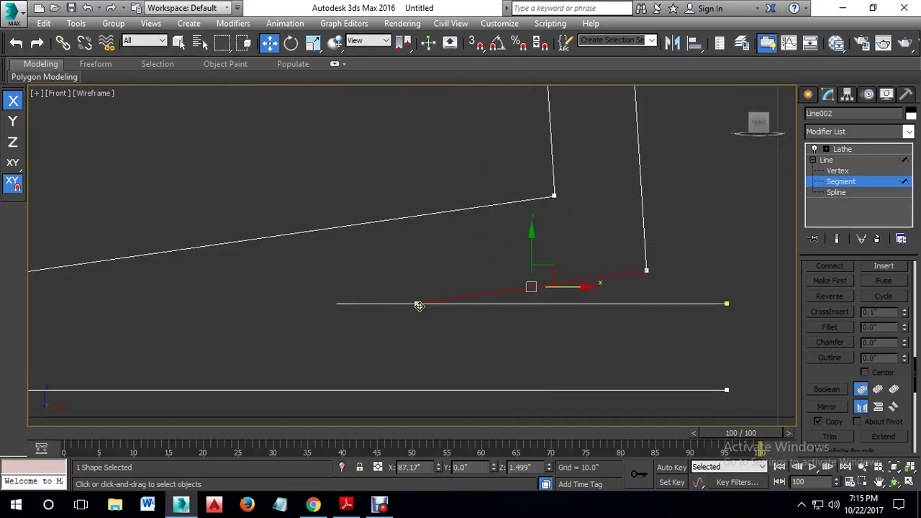
pyautogui.moveTo(688, 250); pyautogui.dragTo(581, 314, button='middle')
pyautogui.scroll(-3, 502, 272)
pyautogui.moveTo(376, 310); pyautogui.dragTo(444, 340)
pyautogui.click(669, 295)
pyautogui.click(839, 170)
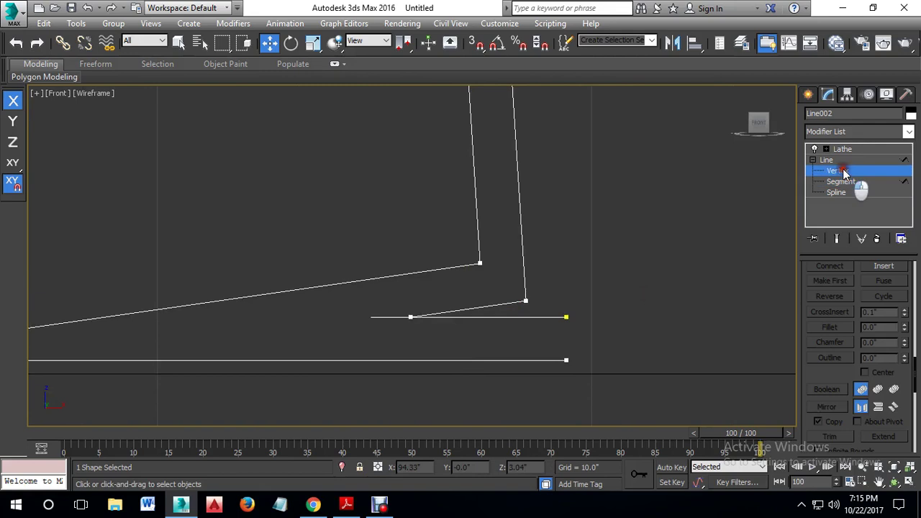
pyautogui.moveTo(395, 295); pyautogui.dragTo(434, 340)
pyautogui.press('Delete')
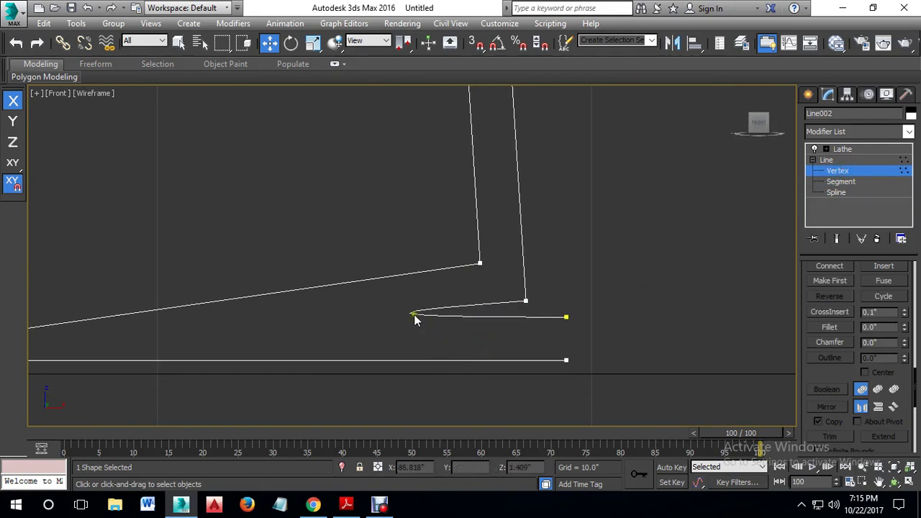
# Step: Convert the inner outline's end vertex to Corner and check the lathed stem and base
pyautogui.click(565, 315)
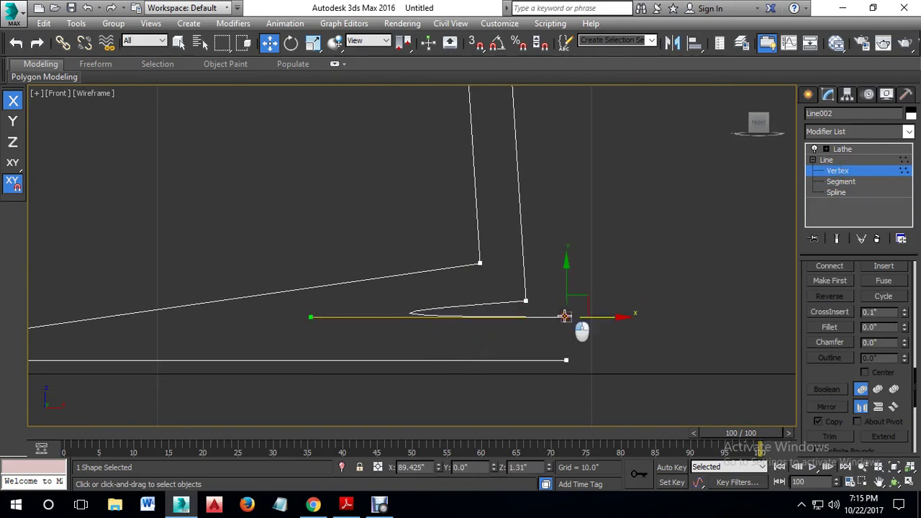
pyautogui.click(310, 317)
pyautogui.click(565, 317)
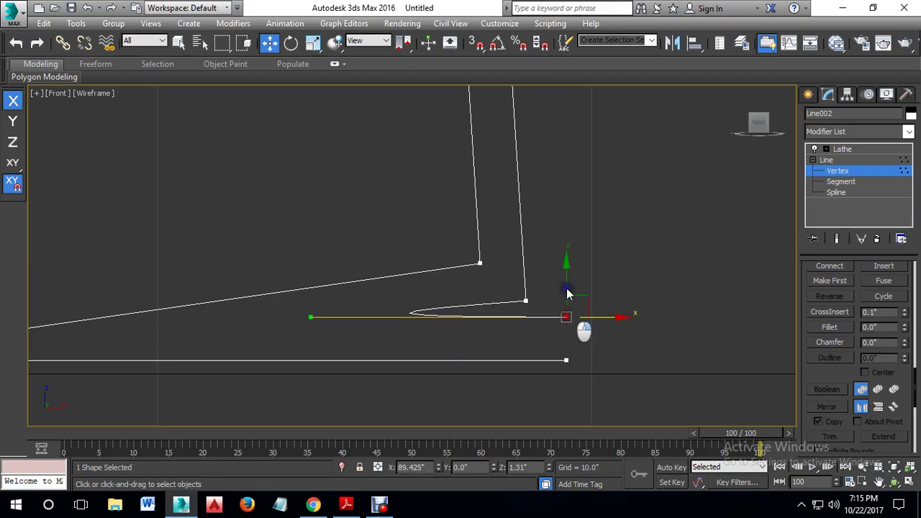
pyautogui.rightClick(565, 291)
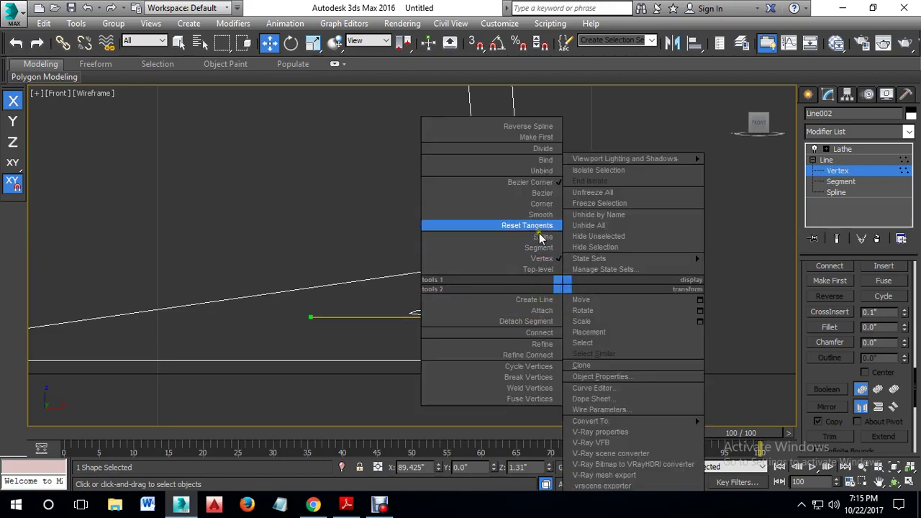
pyautogui.click(540, 205)
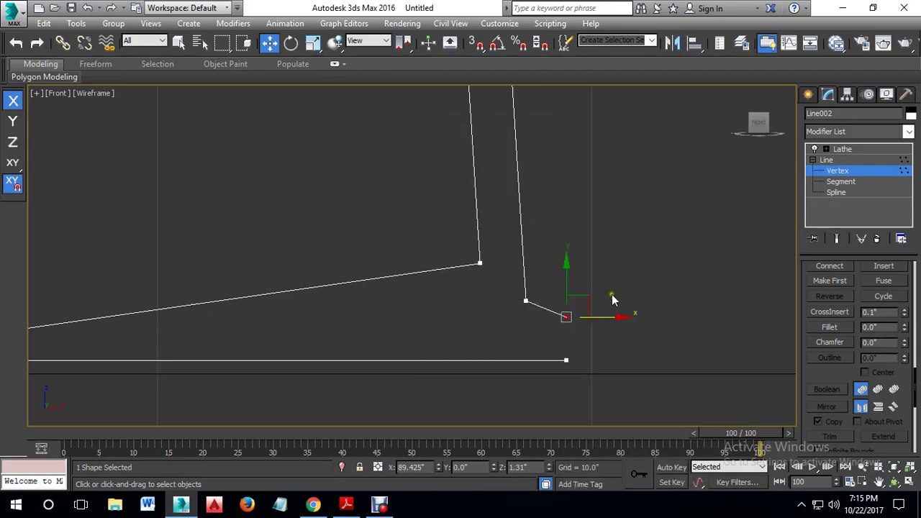
pyautogui.click(832, 172)
pyautogui.click(615, 211)
pyautogui.scroll(-4, 554, 229)
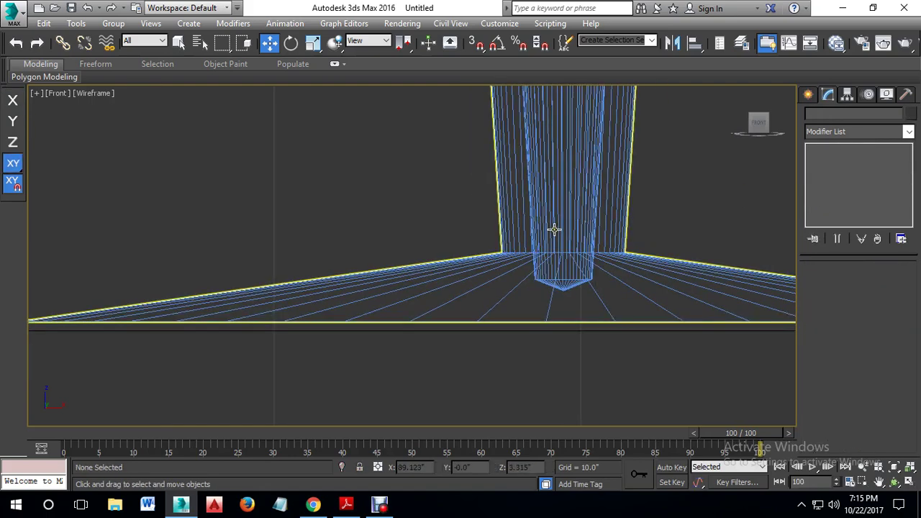
pyautogui.scroll(-4, 622, 176)
pyautogui.moveTo(619, 178); pyautogui.dragTo(567, 356, button='middle')
pyautogui.moveTo(602, 305); pyautogui.dragTo(565, 306, button='middle')
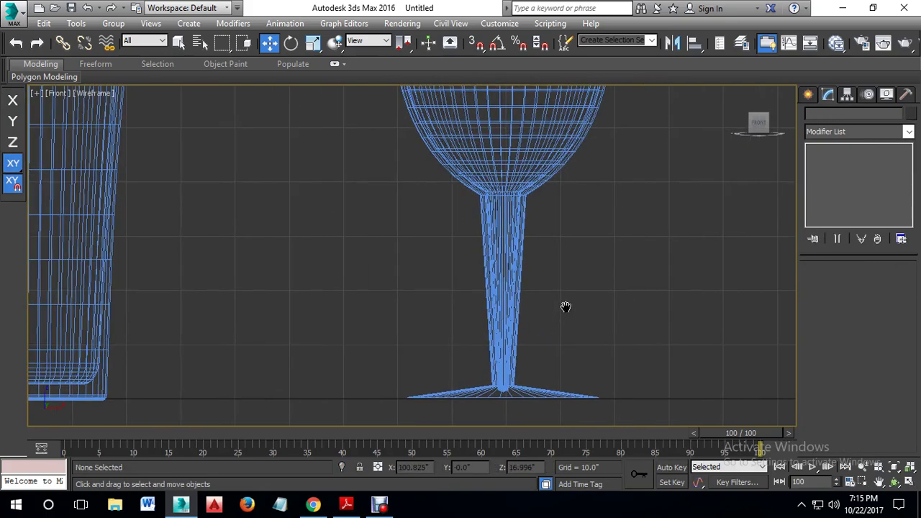
# Step: Delete the two inner outline vertices at the foot of the stem so the stem keeps only its outer line
pyautogui.click(494, 209)
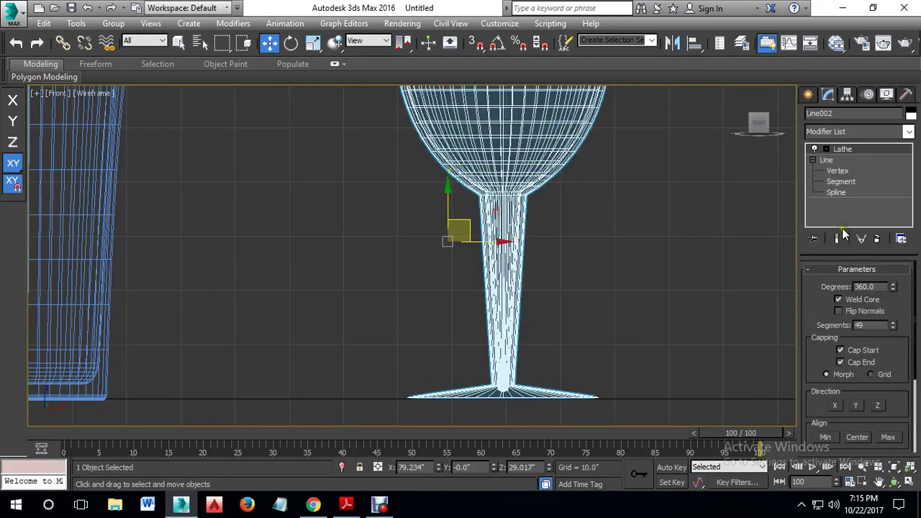
pyautogui.click(837, 170)
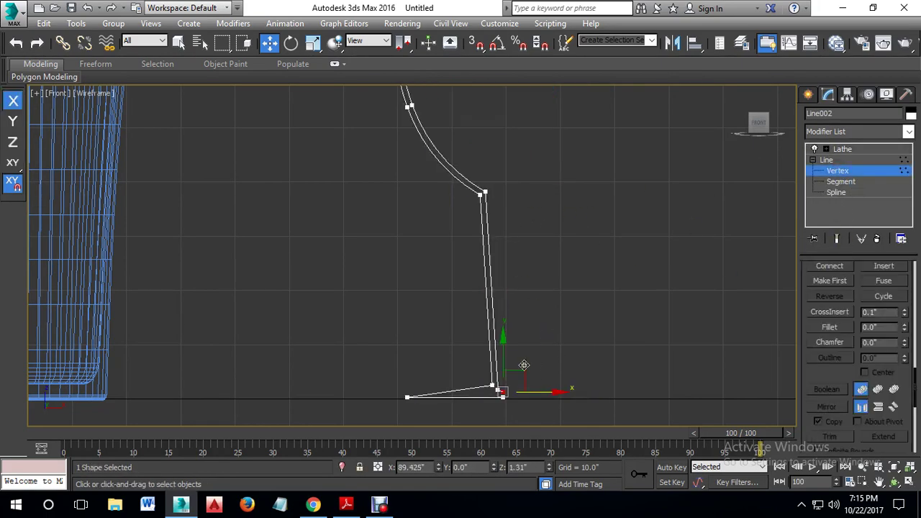
pyautogui.scroll(4, 503, 397)
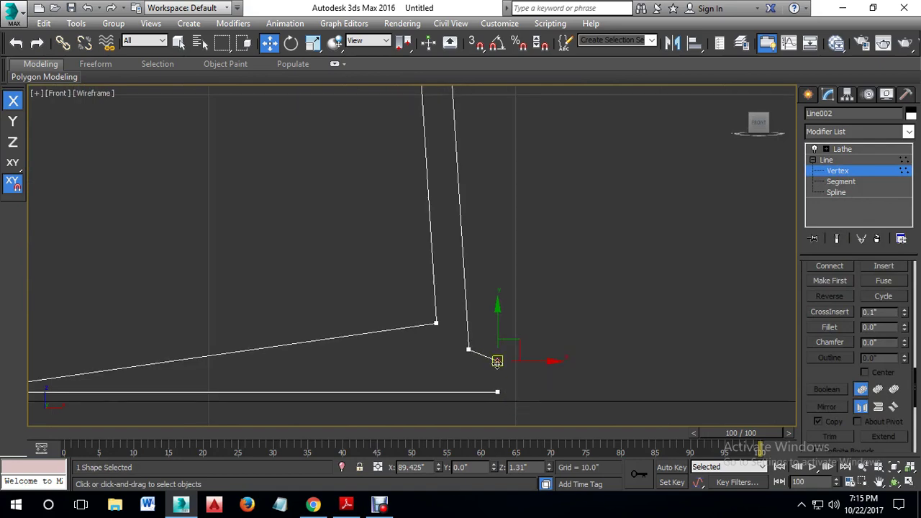
pyautogui.press('Delete')
pyautogui.click(468, 350)
pyautogui.press('Delete')
# Step: Using 2.5D snap, move the selected vertices atop the stem horizontally to line the inner one up with the base's centre endpoint
pyautogui.moveTo(525, 181); pyautogui.dragTo(525, 340, button='middle')
pyautogui.scroll(-3, 525, 341)
pyautogui.scroll(-3, 478, 340)
pyautogui.moveTo(598, 327); pyautogui.dragTo(523, 322, button='middle')
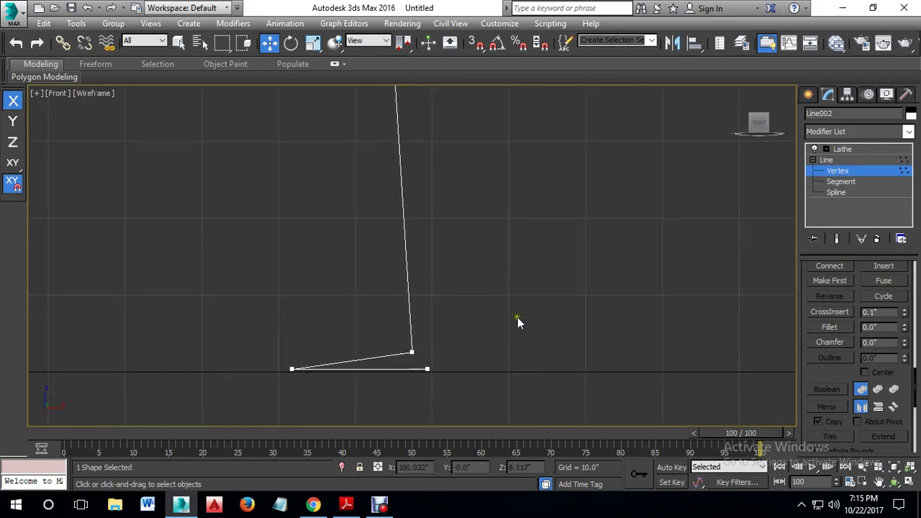
pyautogui.scroll(-2, 475, 190)
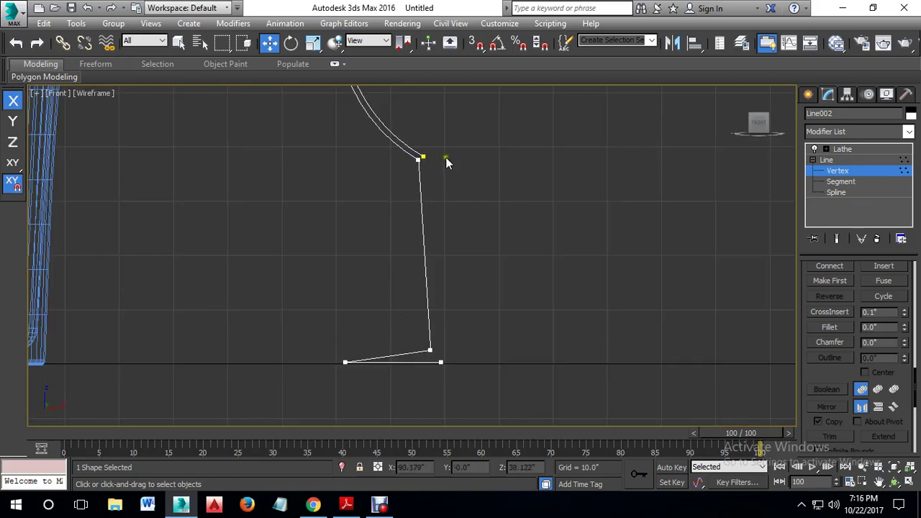
pyautogui.moveTo(457, 157); pyautogui.dragTo(445, 228)
pyautogui.click(476, 43)
pyautogui.moveTo(476, 41); pyautogui.dragTo(478, 85)
pyautogui.moveTo(461, 157); pyautogui.dragTo(441, 362)
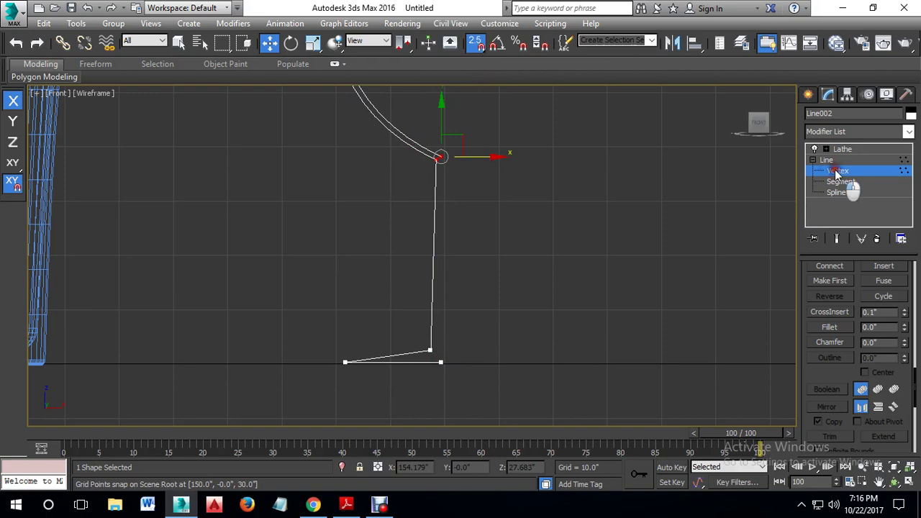
pyautogui.click(835, 173)
pyautogui.click(551, 254)
pyautogui.scroll(-2, 553, 209)
pyautogui.moveTo(597, 197); pyautogui.dragTo(566, 274, button='middle')
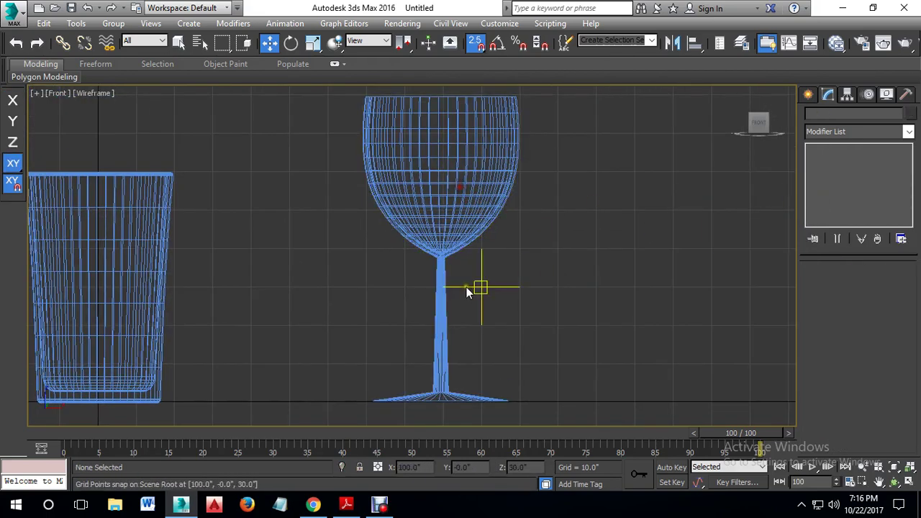
# Step: Without snapping, move the wine glass profile's outer vertex atop the stem horizontally away from the axis to thicken the stem
pyautogui.click(440, 255)
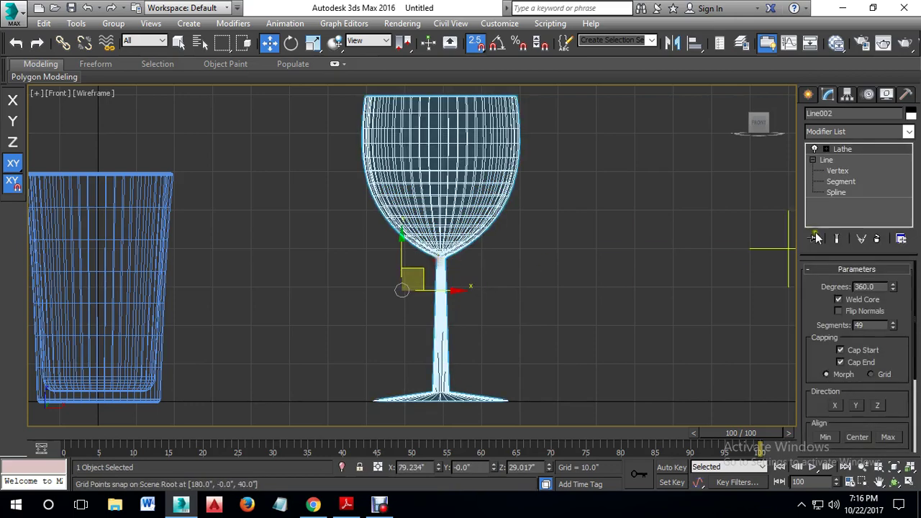
pyautogui.click(836, 171)
pyautogui.scroll(4, 459, 285)
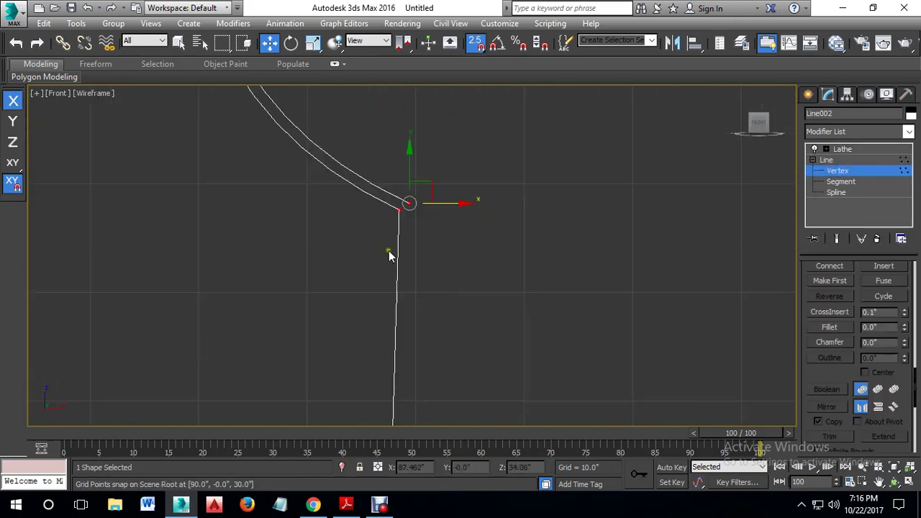
pyautogui.moveTo(446, 204); pyautogui.dragTo(423, 217)
pyautogui.scroll(-3, 439, 259)
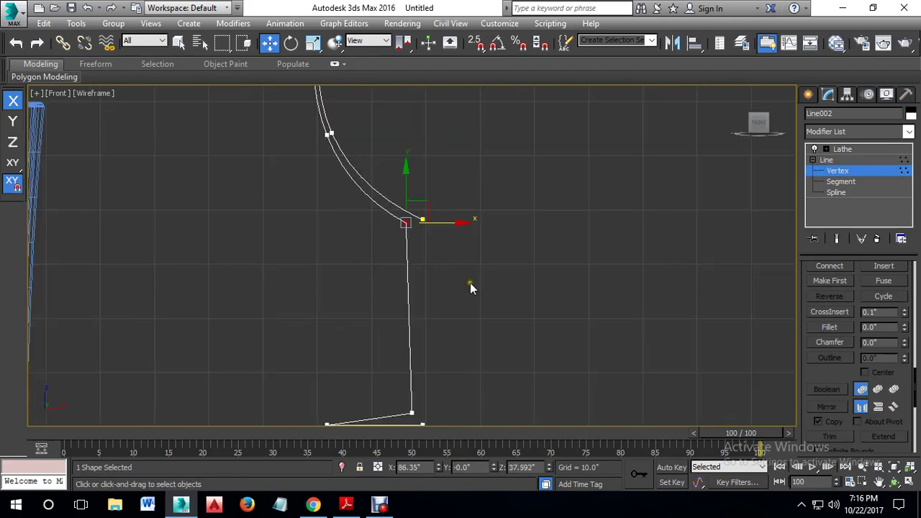
pyautogui.moveTo(438, 263); pyautogui.dragTo(442, 272, button='middle')
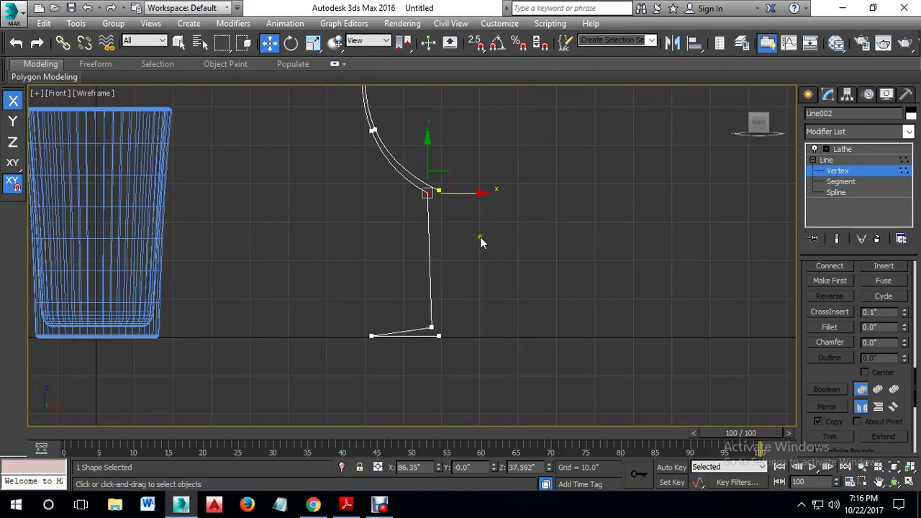
# Step: Move the stem's foot and top outer vertices horizontally towards the axis to slim the stem, then return to the lathed glass
pyautogui.click(433, 327)
pyautogui.moveTo(469, 327); pyautogui.dragTo(492, 343)
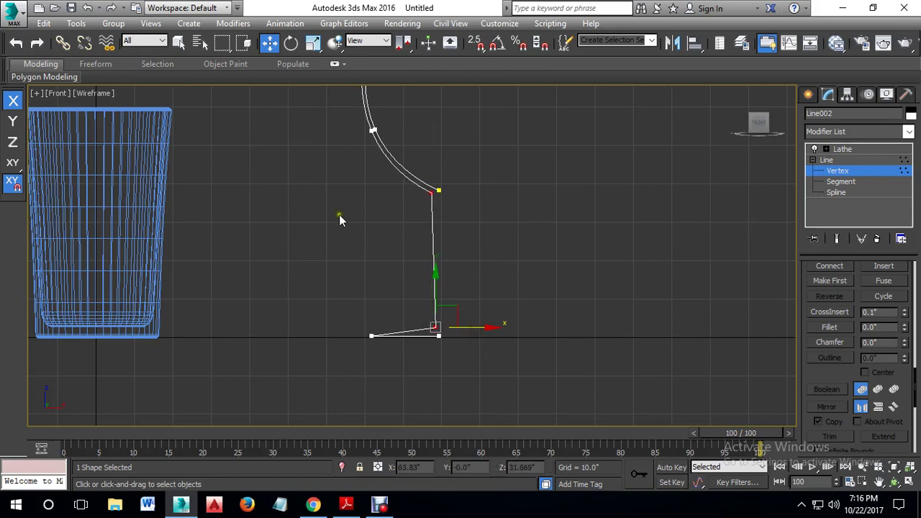
pyautogui.moveTo(602, 197); pyautogui.dragTo(591, 257, button='middle')
pyautogui.scroll(-3, 591, 256)
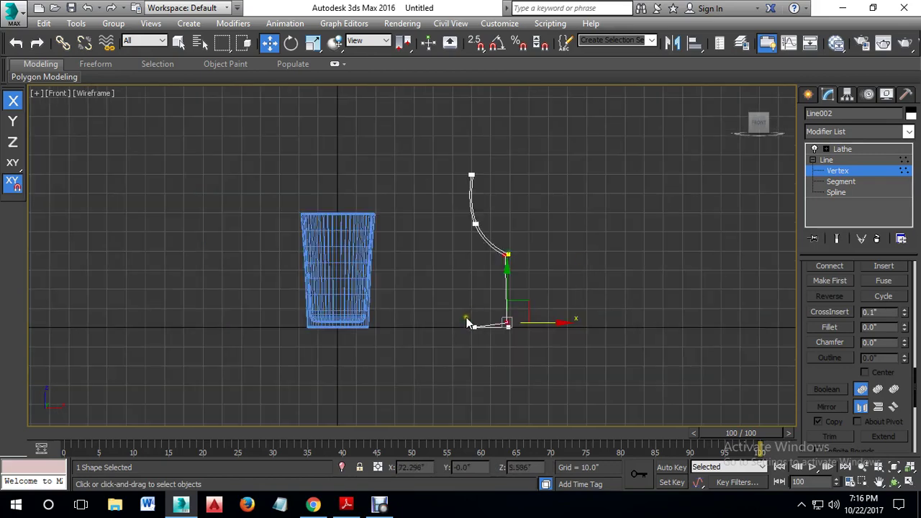
pyautogui.click(842, 149)
pyautogui.click(599, 213)
# Step: In the perspective view, move the profile's rim and mid-bowl vertices horizontally towards the axis to narrow the bowl
pyautogui.hotkey('alt', 'w')
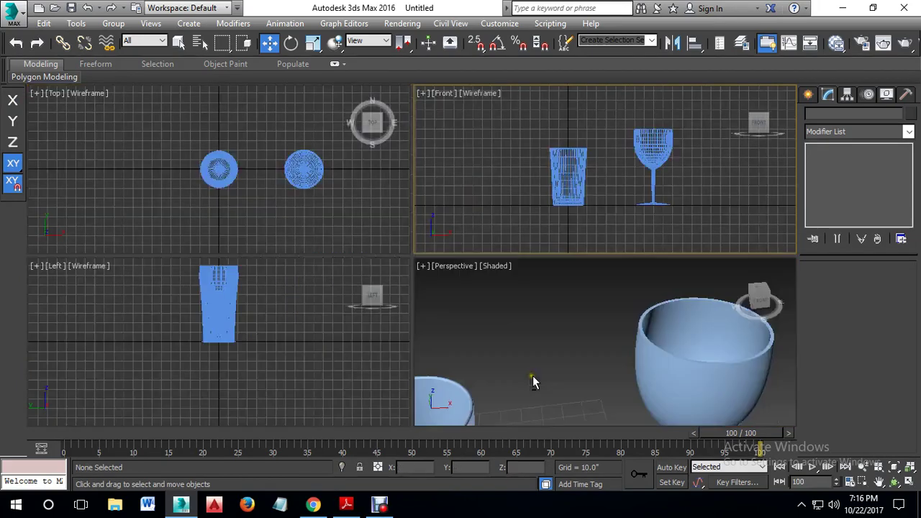
pyautogui.rightClick(715, 390)
pyautogui.hotkey('alt', 'w')
pyautogui.moveTo(683, 341); pyautogui.dragTo(579, 222, button='middle')
pyautogui.scroll(-3, 578, 226)
pyautogui.keyDown('alt'); pyautogui.moveTo(545, 270); pyautogui.dragTo(530, 233, button='middle'); pyautogui.keyUp('alt')
pyautogui.click(494, 200)
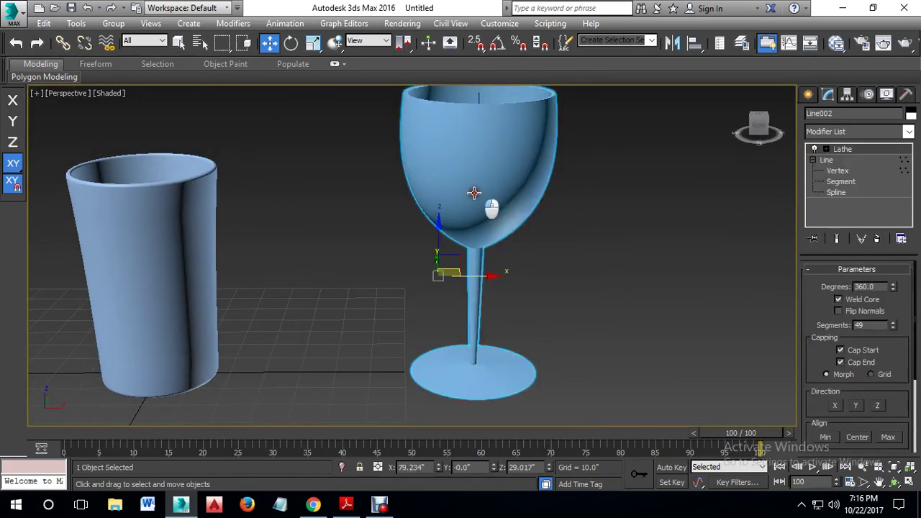
pyautogui.click(837, 172)
pyautogui.moveTo(578, 165); pyautogui.dragTo(576, 203, button='middle')
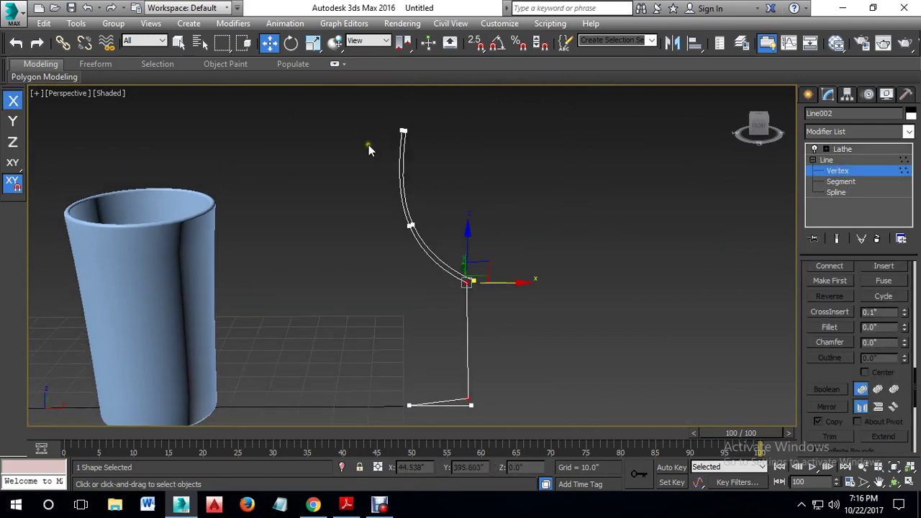
pyautogui.moveTo(435, 229); pyautogui.dragTo(469, 227)
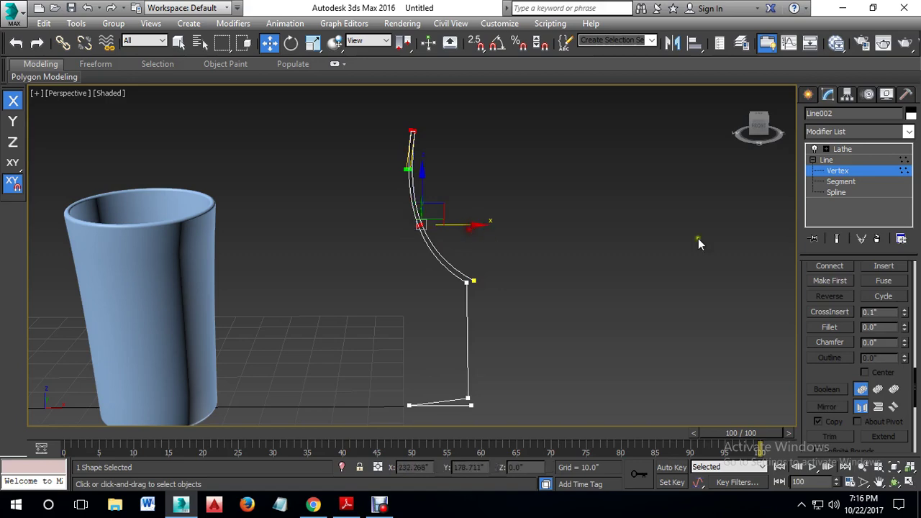
pyautogui.click(840, 149)
pyautogui.click(636, 189)
# Step: Fillet the profile vertex where the foot of the stem meets the base
pyautogui.keyDown('alt'); pyautogui.moveTo(588, 247); pyautogui.dragTo(584, 310, button='middle'); pyautogui.keyUp('alt')
pyautogui.click(496, 319)
pyautogui.click(838, 170)
pyautogui.keyDown('alt'); pyautogui.moveTo(646, 311); pyautogui.dragTo(461, 301, button='middle'); pyautogui.keyUp('alt')
pyautogui.click(454, 295)
pyautogui.moveTo(451, 271); pyautogui.dragTo(475, 292)
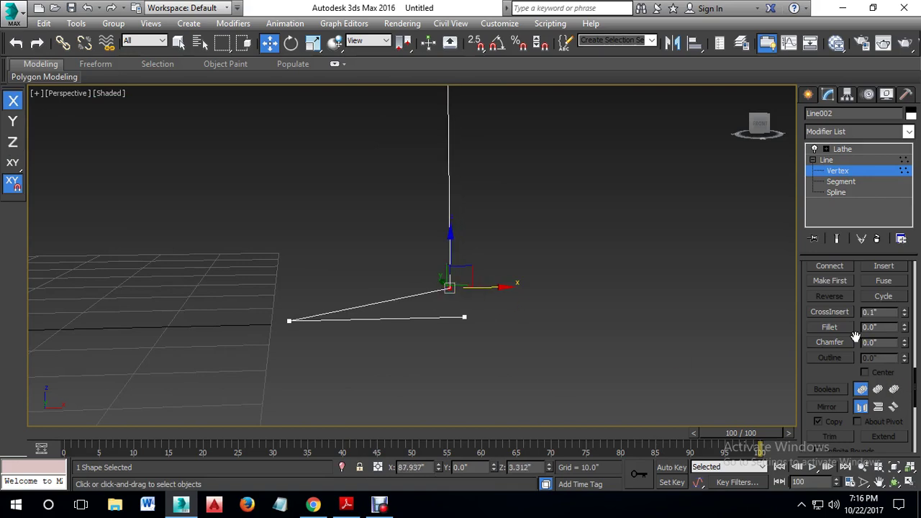
pyautogui.click(905, 329)
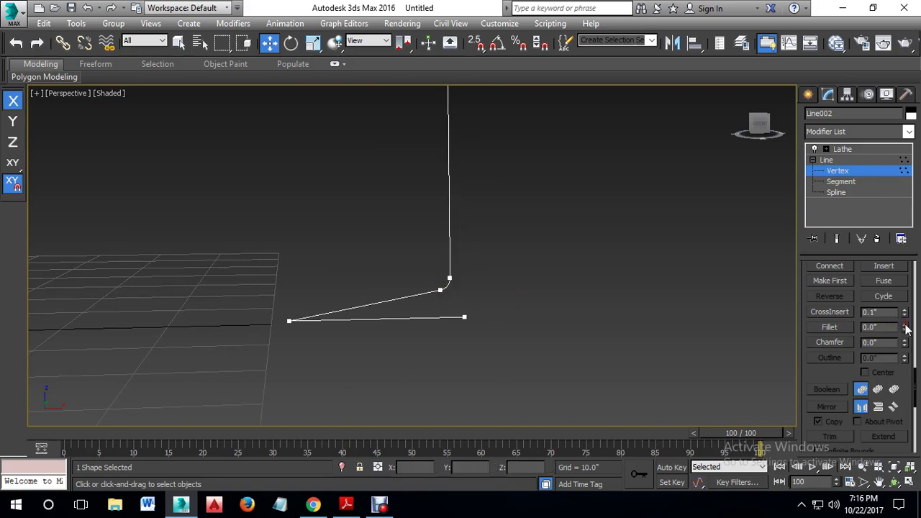
# Step: Fillet the profile vertex at the outer tip of the base, undoing the first attempt and applying it again
pyautogui.click(289, 321)
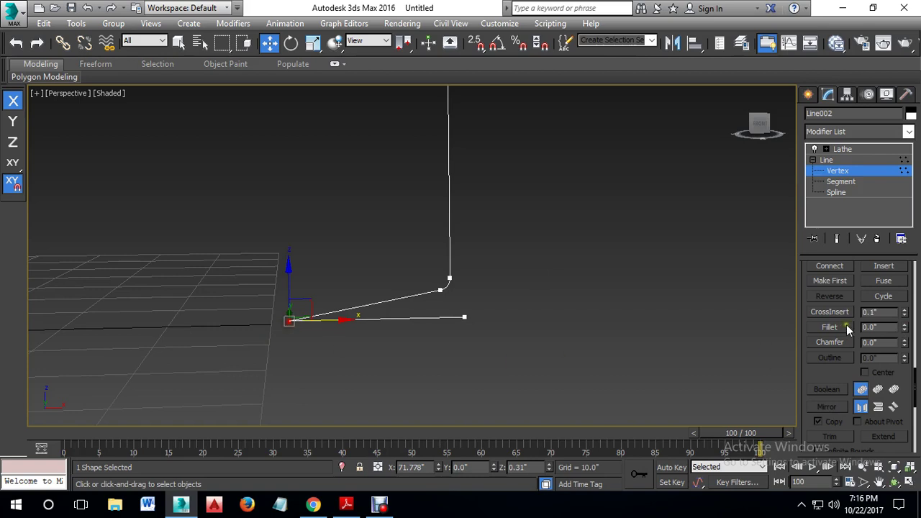
pyautogui.click(905, 325)
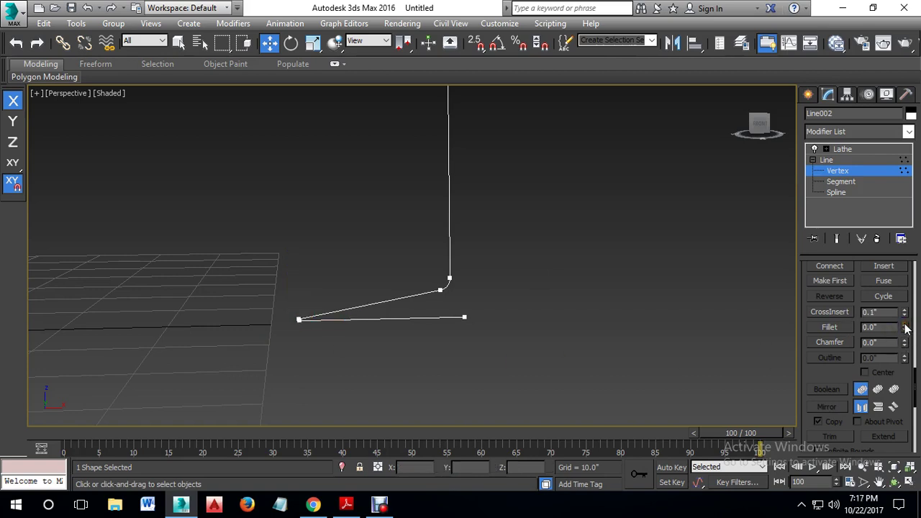
pyautogui.hotkey('ctrl', 'z')
pyautogui.click(905, 324)
# Step: Fillet the profile's two rim vertices to round the lip, and return to the Lathe level
pyautogui.keyDown('alt'); pyautogui.moveTo(588, 352); pyautogui.dragTo(417, 181, button='middle'); pyautogui.keyUp('alt')
pyautogui.moveTo(416, 181); pyautogui.dragTo(671, 294)
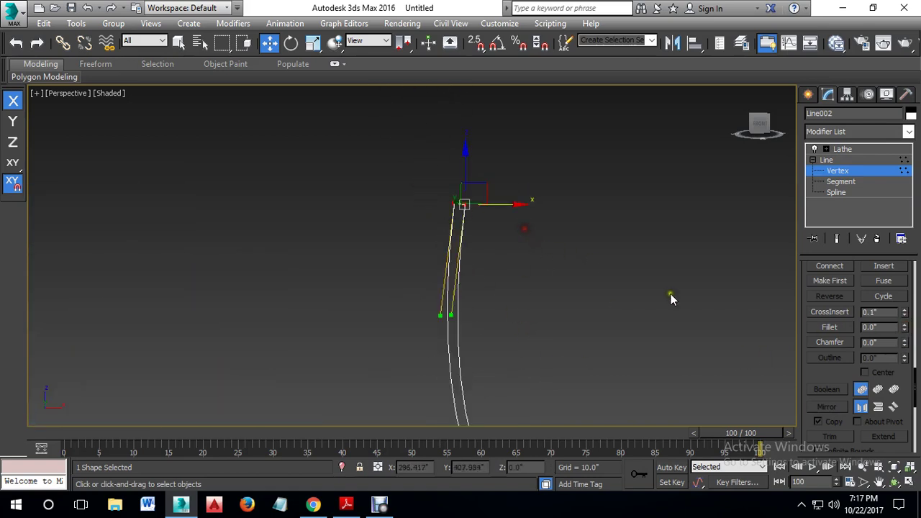
pyautogui.click(905, 327)
pyautogui.keyDown('alt'); pyautogui.moveTo(621, 364); pyautogui.dragTo(487, 309, button='middle'); pyautogui.keyUp('alt')
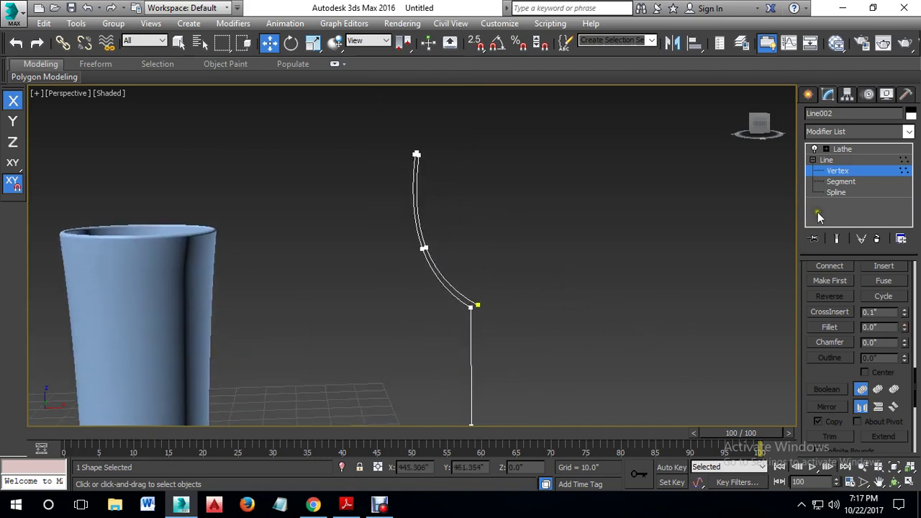
pyautogui.click(837, 171)
pyautogui.click(853, 151)
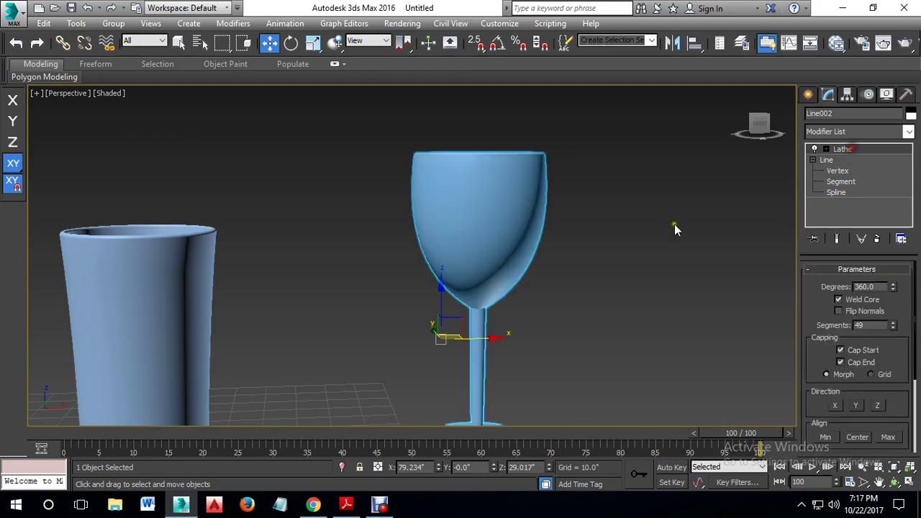
pyautogui.click(612, 313)
# Step: Examine the lathed wine glass beside the tumbler from several angles in the perspective view
pyautogui.scroll(-2, 613, 313)
pyautogui.moveTo(613, 312); pyautogui.dragTo(570, 343, button='middle')
pyautogui.hotkey('alt', 'w')
pyautogui.hotkey('alt', 'w')
pyautogui.rightClick(573, 300)
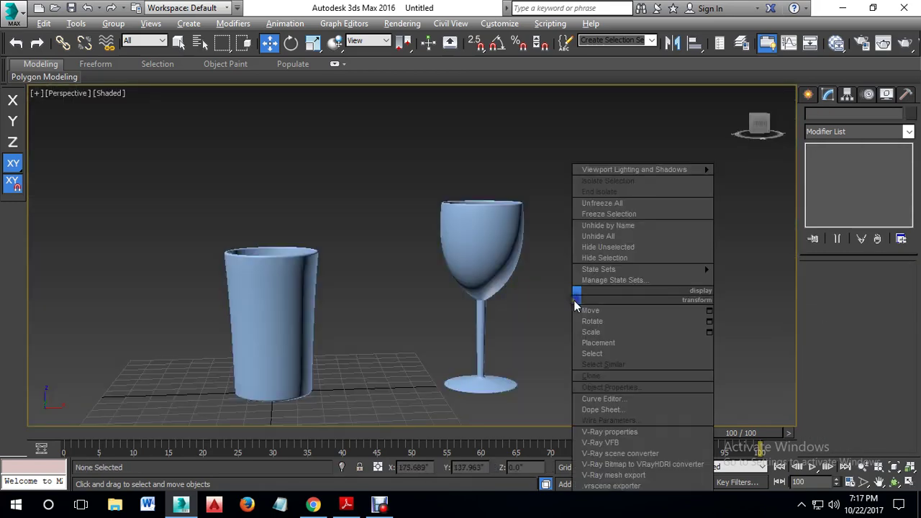
pyautogui.click(525, 338)
pyautogui.hotkey('alt', 'w')
pyautogui.hotkey('alt', 'w')
pyautogui.keyDown('alt'); pyautogui.moveTo(631, 372); pyautogui.dragTo(465, 351, button='middle'); pyautogui.keyUp('alt')
pyautogui.click(442, 317)
pyautogui.press('z')
pyautogui.keyDown('alt'); pyautogui.moveTo(582, 378); pyautogui.dragTo(429, 309, button='middle'); pyautogui.keyUp('alt')
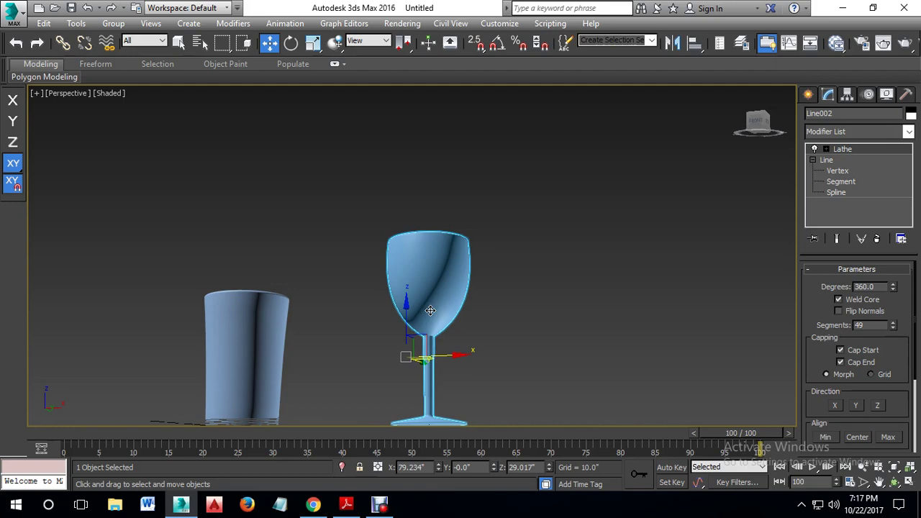
pyautogui.keyDown('alt'); pyautogui.moveTo(384, 298); pyautogui.dragTo(473, 323, button='middle'); pyautogui.keyUp('alt')
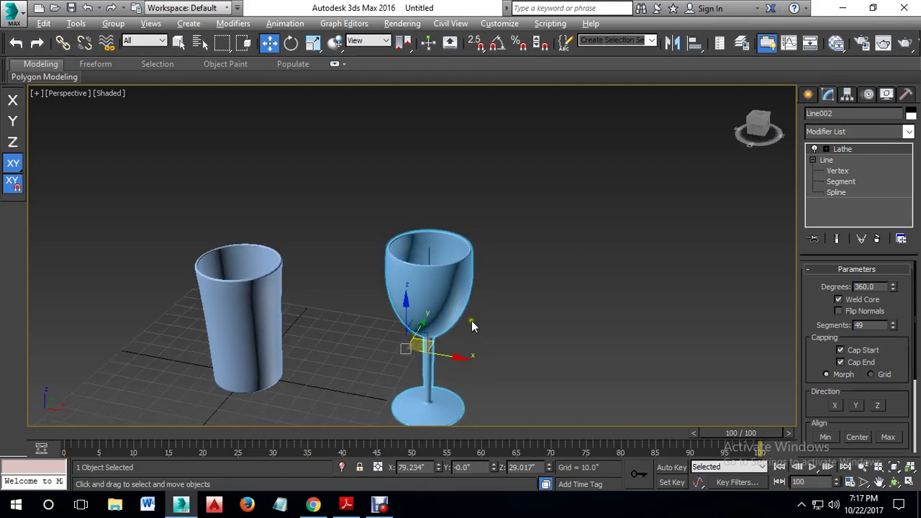
# Step: In the front view, draw a smooth S-shaped vase profile line about 125 inches tall beside the wine glass, ending in a flat base segment
pyautogui.hotkey('alt', 'w')
pyautogui.rightClick(596, 216)
pyautogui.hotkey('alt', 'w')
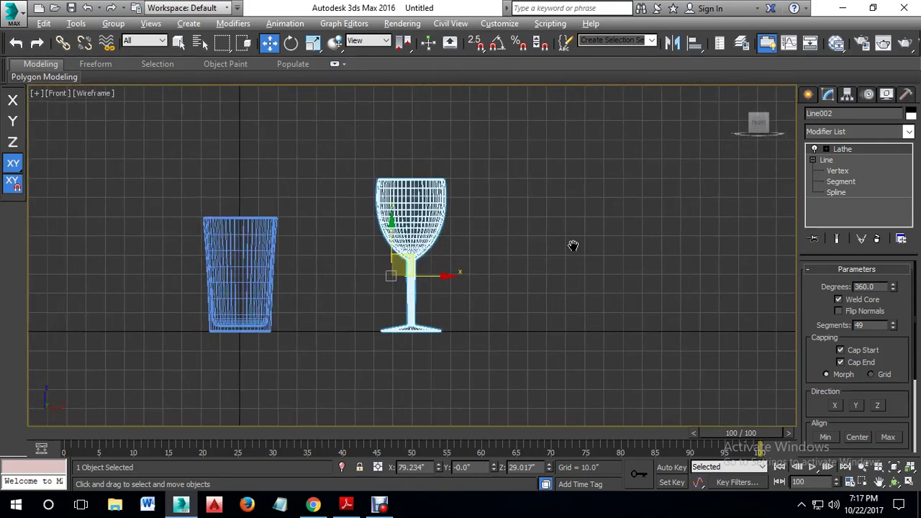
pyautogui.click(810, 96)
pyautogui.click(840, 190)
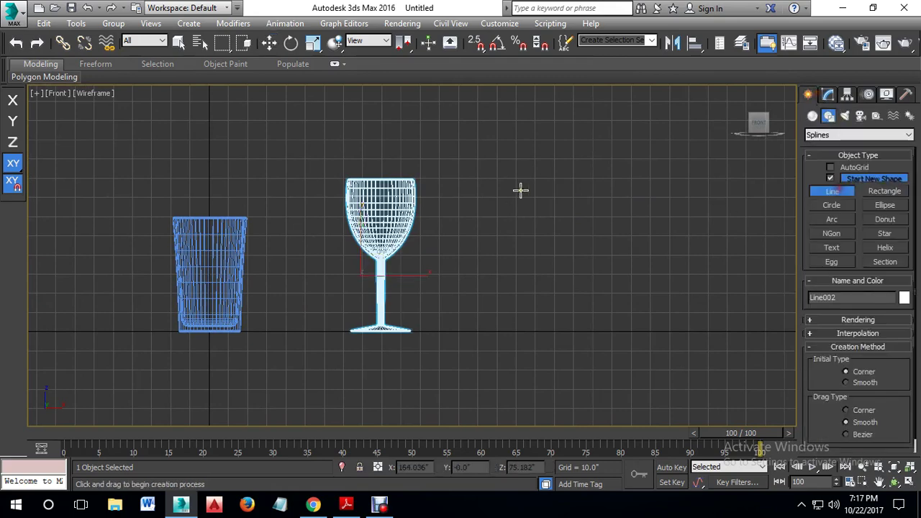
pyautogui.moveTo(522, 189); pyautogui.dragTo(441, 220, button='middle')
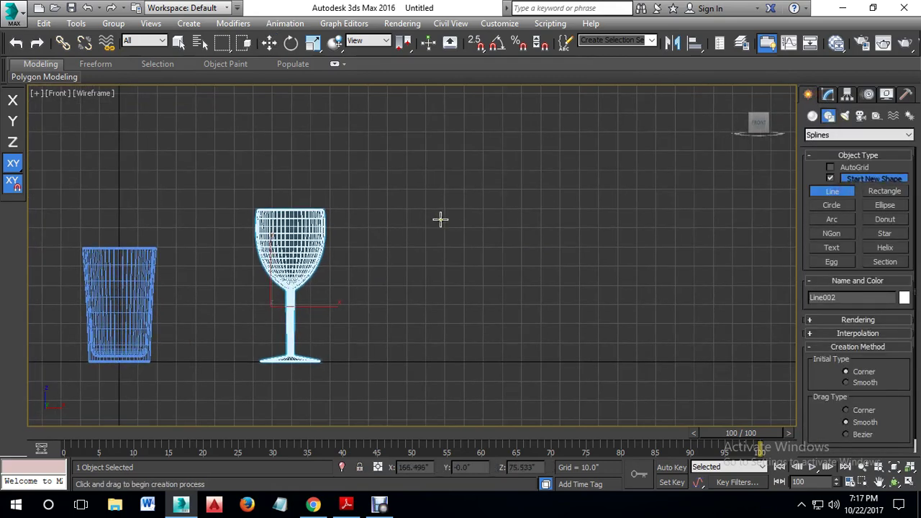
pyautogui.click(462, 123)
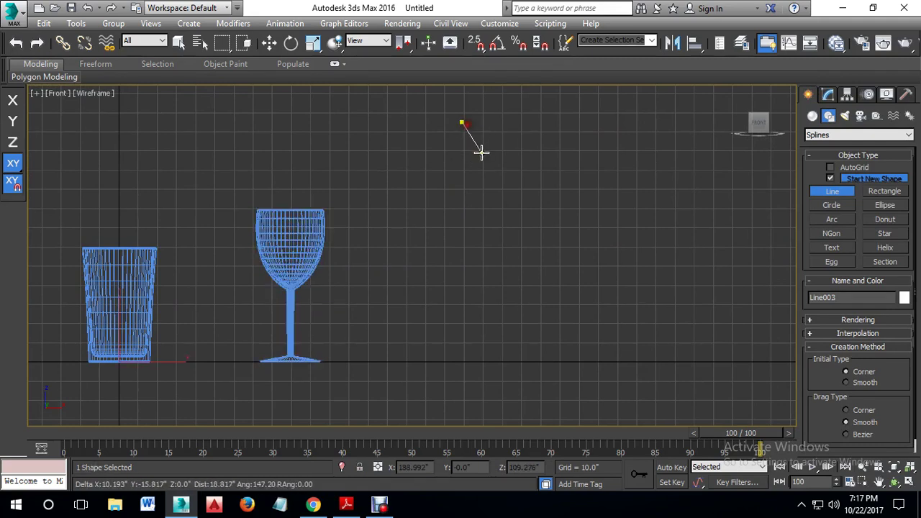
pyautogui.moveTo(482, 172); pyautogui.dragTo(485, 196)
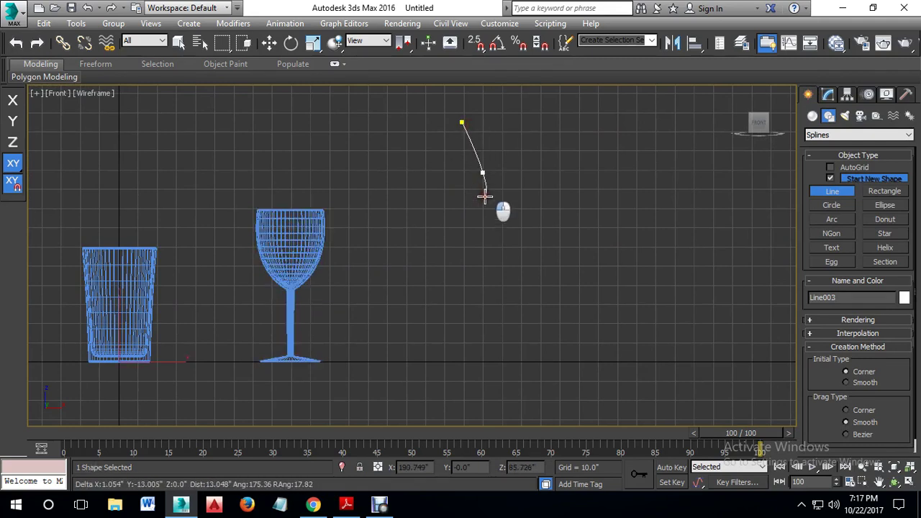
pyautogui.click(451, 265)
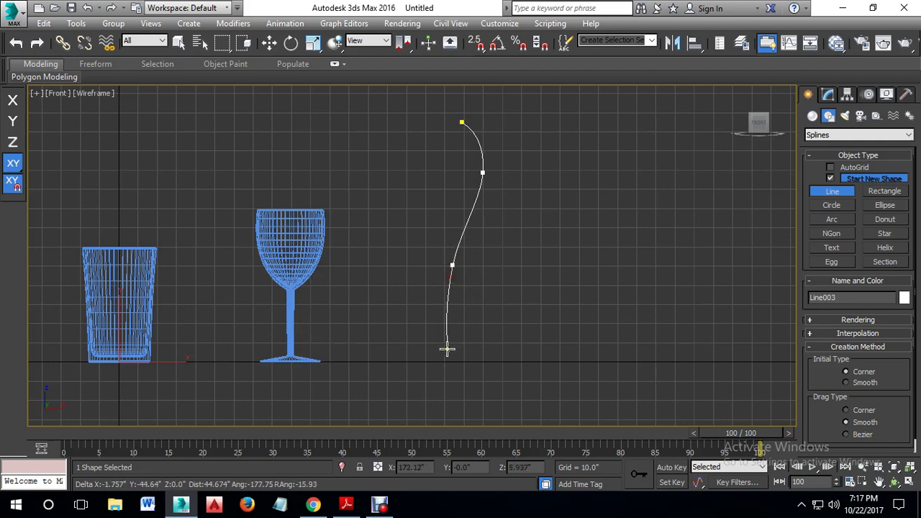
pyautogui.click(506, 362)
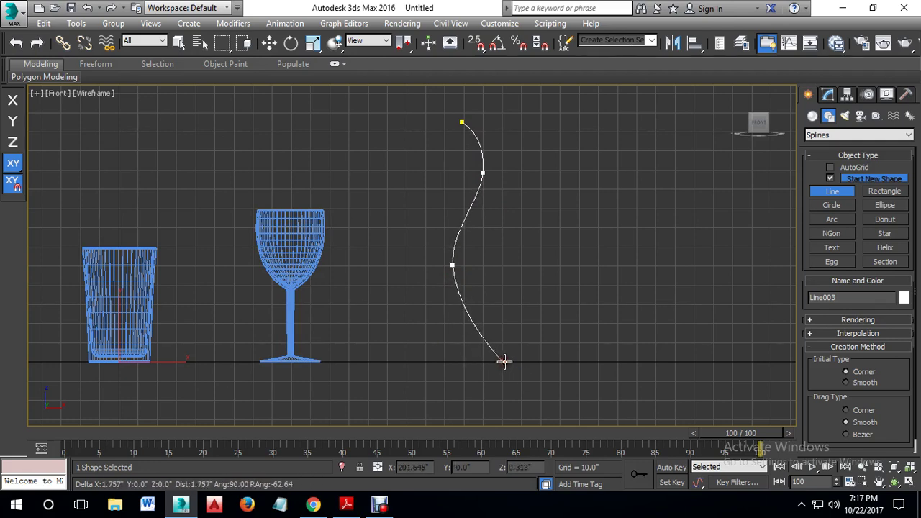
pyautogui.click(535, 361)
pyautogui.rightClick(569, 340)
# Step: Outline the new vase profile's spline with a small offset to give it a thin double wall
pyautogui.click(827, 95)
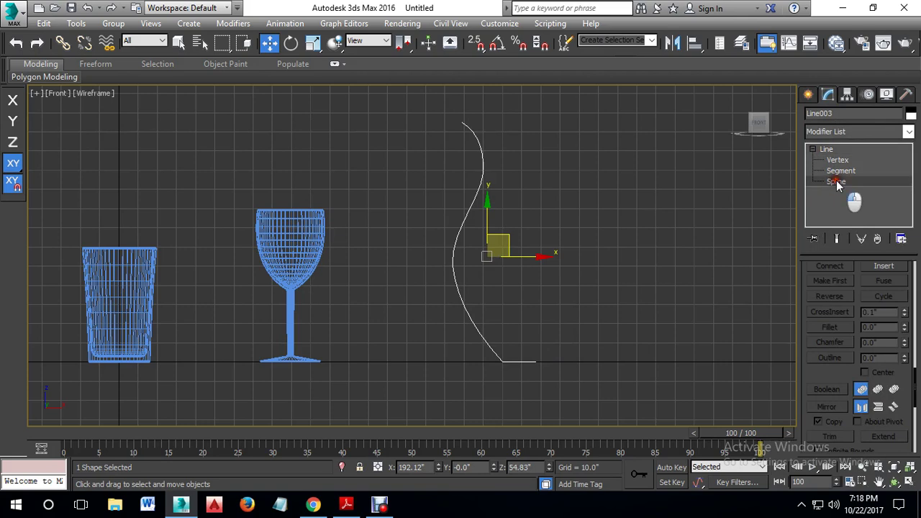
pyautogui.click(834, 182)
pyautogui.moveTo(440, 213); pyautogui.dragTo(588, 316)
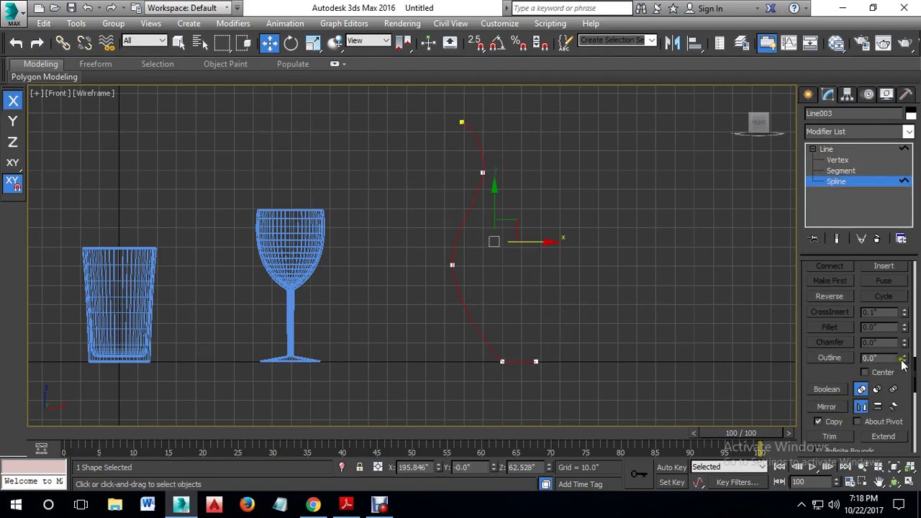
pyautogui.moveTo(904, 356)
pyautogui.mouseDown()
pyautogui.moveTo(911, 380)
pyautogui.moveTo(905, 360)
pyautogui.mouseUp()
pyautogui.hotkey('ctrl', 'z')
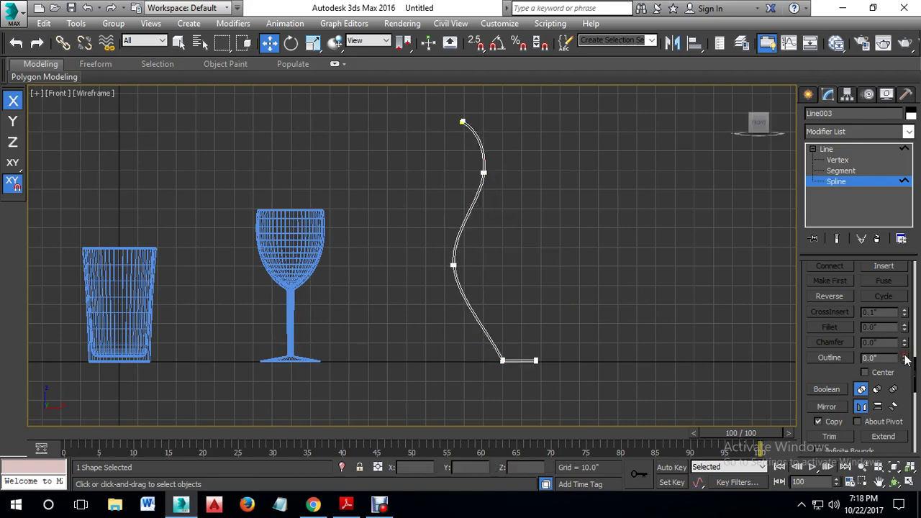
pyautogui.scroll(5, 582, 363)
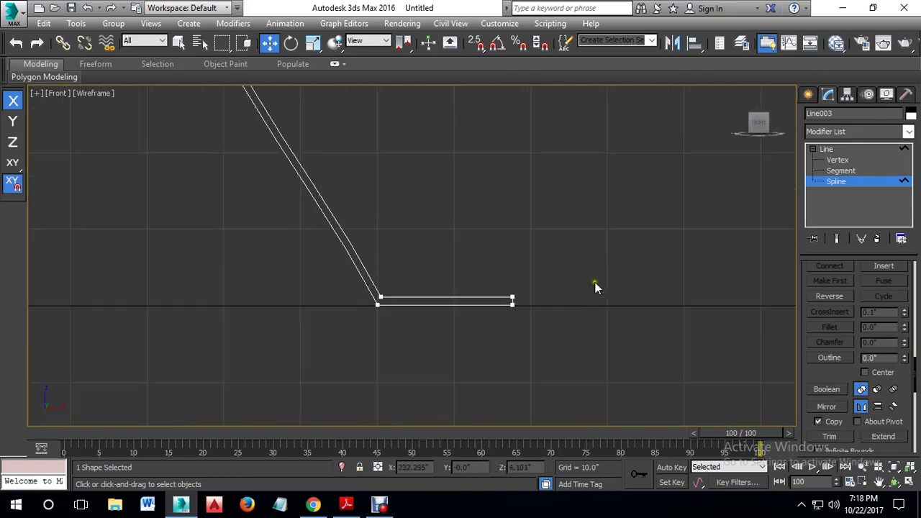
# Step: Delete the short segment closing the vase outline at the inner end of its base
pyautogui.click(839, 170)
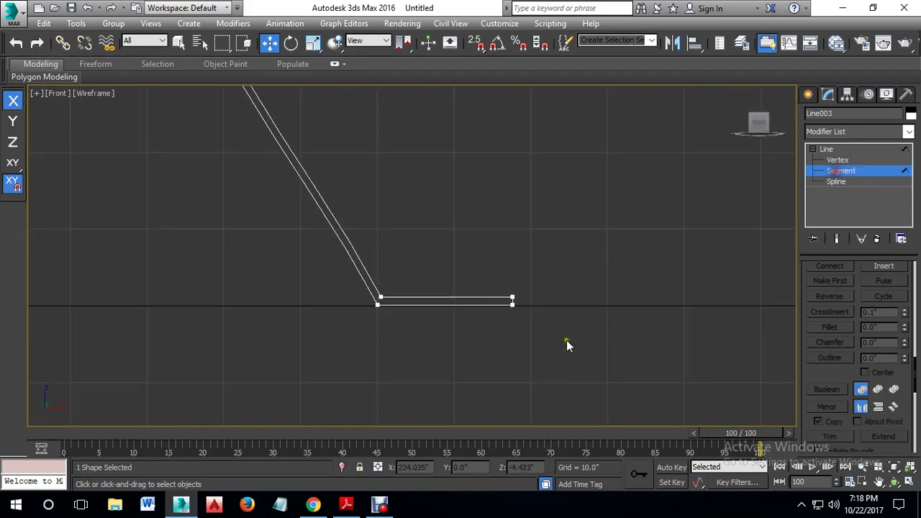
pyautogui.click(515, 302)
pyautogui.press('Delete')
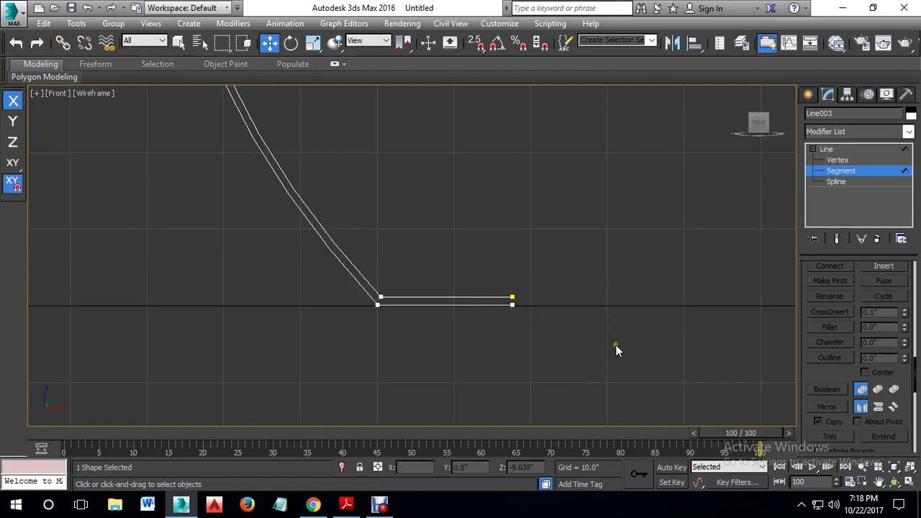
pyautogui.click(851, 173)
pyautogui.click(627, 237)
# Step: Lathe the vase profile and align the revolve axis to the profile's maximum to form the full vase body
pyautogui.scroll(-6, 439, 362)
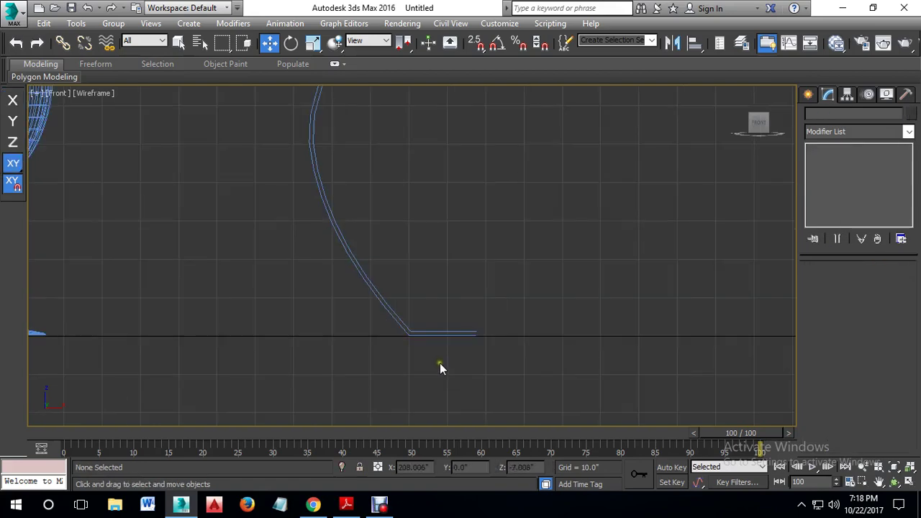
pyautogui.moveTo(475, 313); pyautogui.dragTo(477, 325, button='middle')
pyautogui.moveTo(371, 252); pyautogui.dragTo(400, 271)
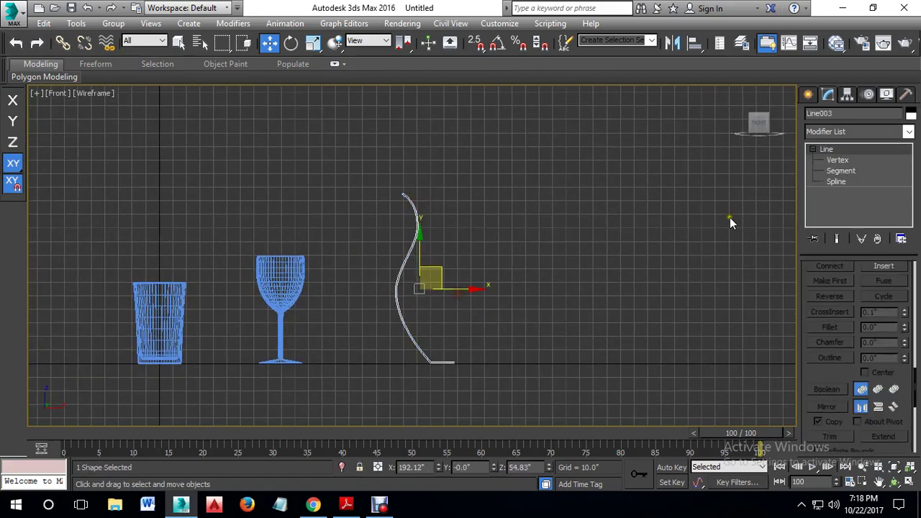
pyautogui.click(849, 132)
pyautogui.scroll(-10, 841, 216)
pyautogui.click(836, 146)
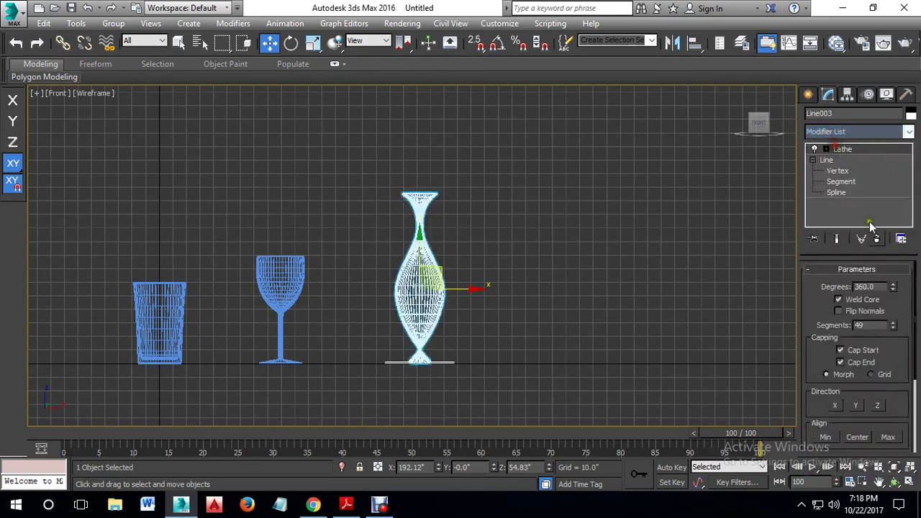
pyautogui.click(887, 436)
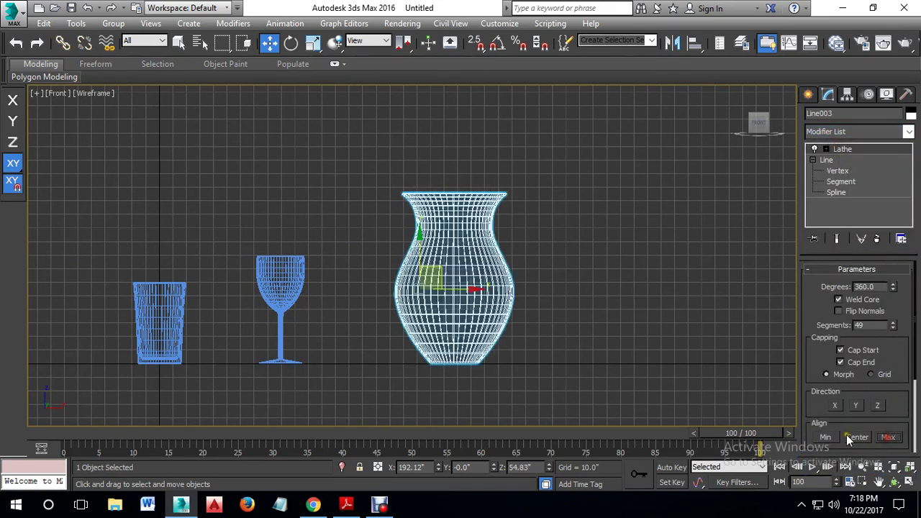
# Step: In the perspective view, shift the vase profile's neck and belly vertices slightly inward along X to slim the lathed body
pyautogui.hotkey('alt', 'w')
pyautogui.click(734, 403)
pyautogui.hotkey('alt', 'w')
pyautogui.moveTo(728, 352); pyautogui.dragTo(597, 317, button='middle')
pyautogui.scroll(-4, 536, 342)
pyautogui.click(837, 170)
pyautogui.keyDown('alt'); pyautogui.moveTo(567, 277); pyautogui.dragTo(450, 208, button='middle'); pyautogui.keyUp('alt')
pyautogui.moveTo(450, 208); pyautogui.dragTo(553, 281)
pyautogui.moveTo(539, 231); pyautogui.dragTo(545, 231)
pyautogui.moveTo(439, 289); pyautogui.dragTo(538, 319)
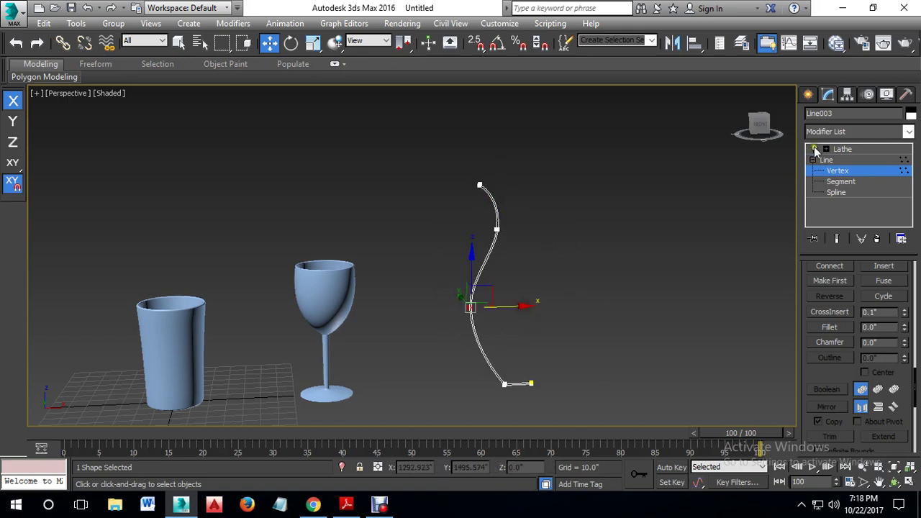
pyautogui.click(836, 150)
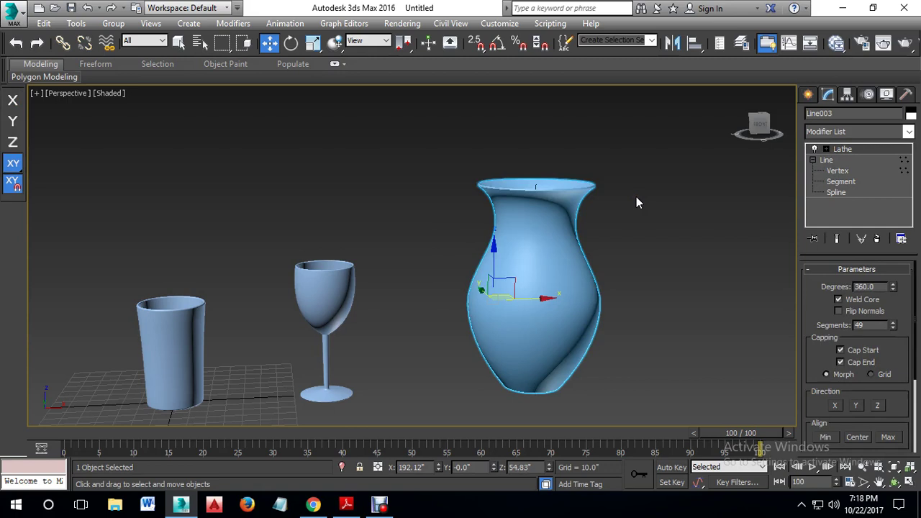
# Step: Move the vase profile's rim vertices slightly inward along X to narrow the mouth
pyautogui.click(825, 163)
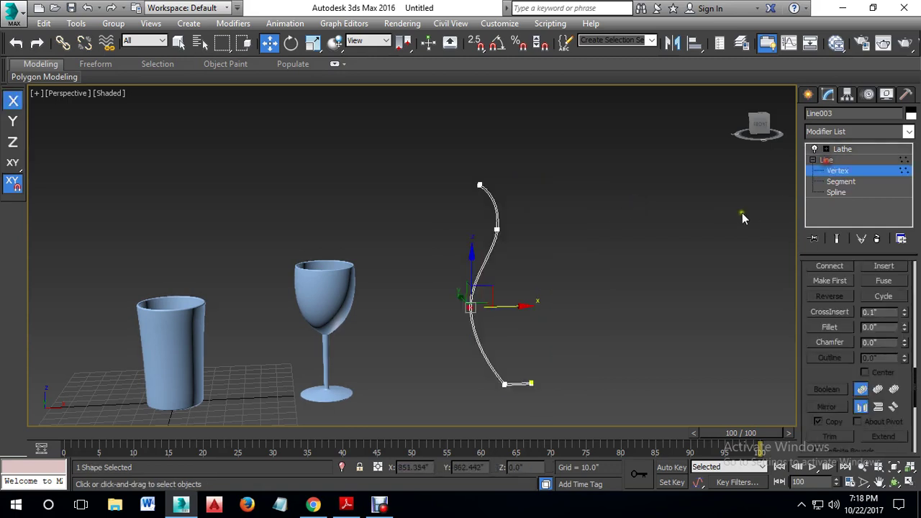
pyautogui.click(837, 172)
pyautogui.click(451, 179)
pyautogui.click(507, 206)
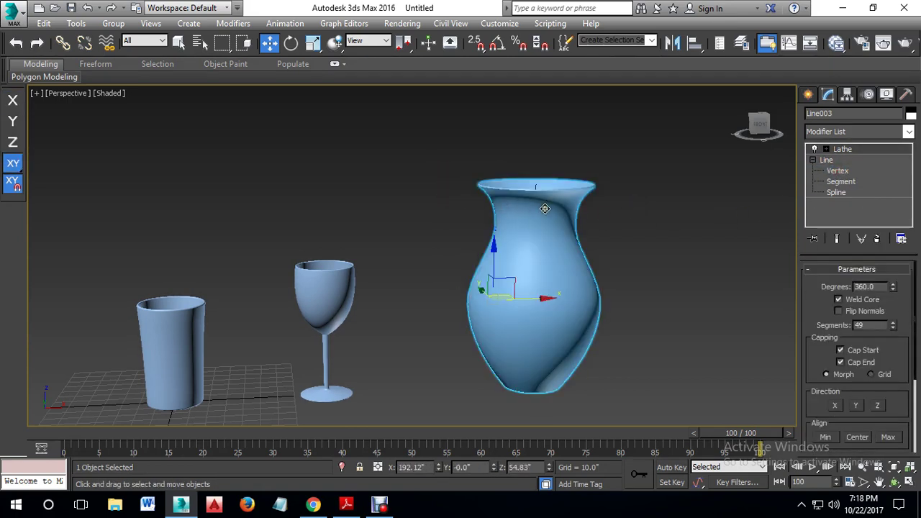
pyautogui.click(836, 172)
pyautogui.moveTo(499, 195); pyautogui.dragTo(440, 164)
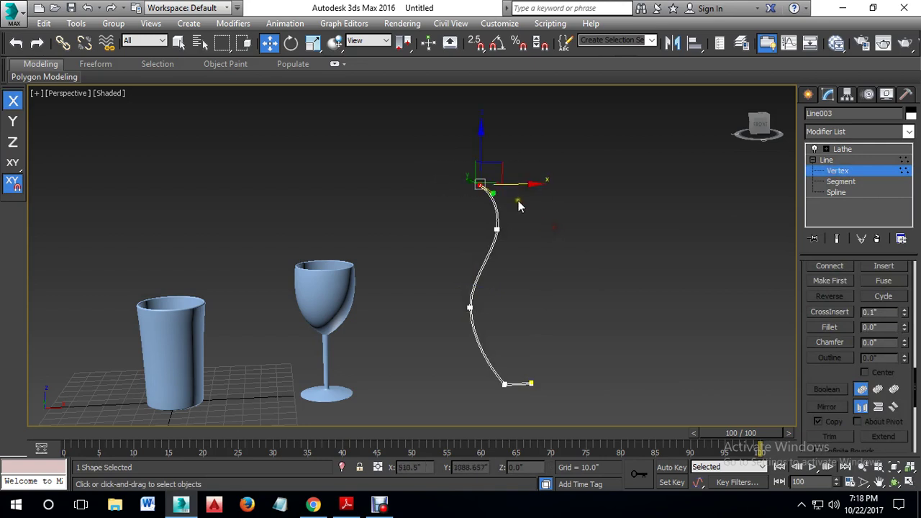
pyautogui.moveTo(522, 184); pyautogui.dragTo(526, 200)
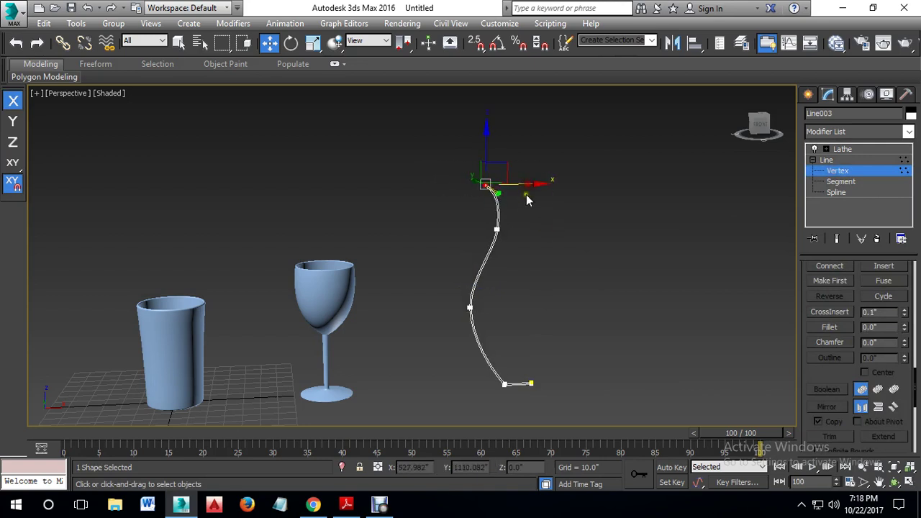
pyautogui.click(841, 170)
pyautogui.click(644, 320)
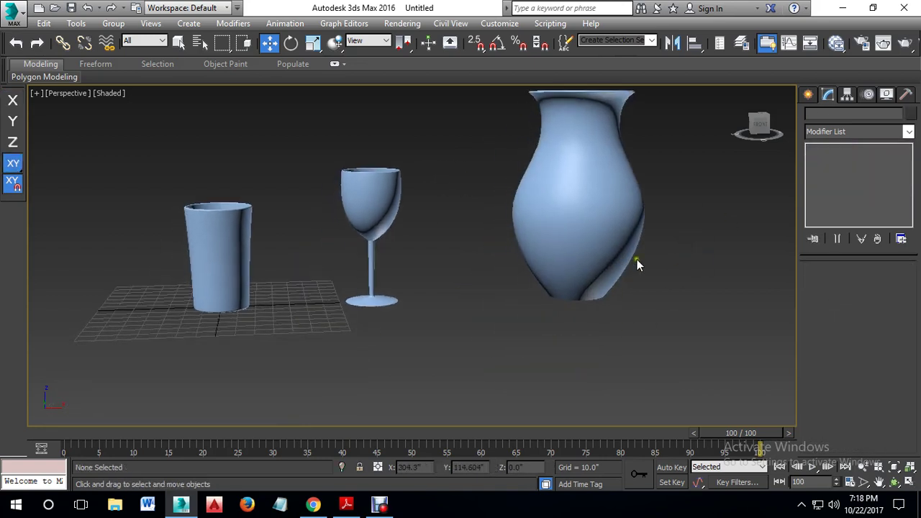
# Step: Reduce the number of segments of the vase's Lathe modifier to 28
pyautogui.click(361, 199)
pyautogui.click(589, 252)
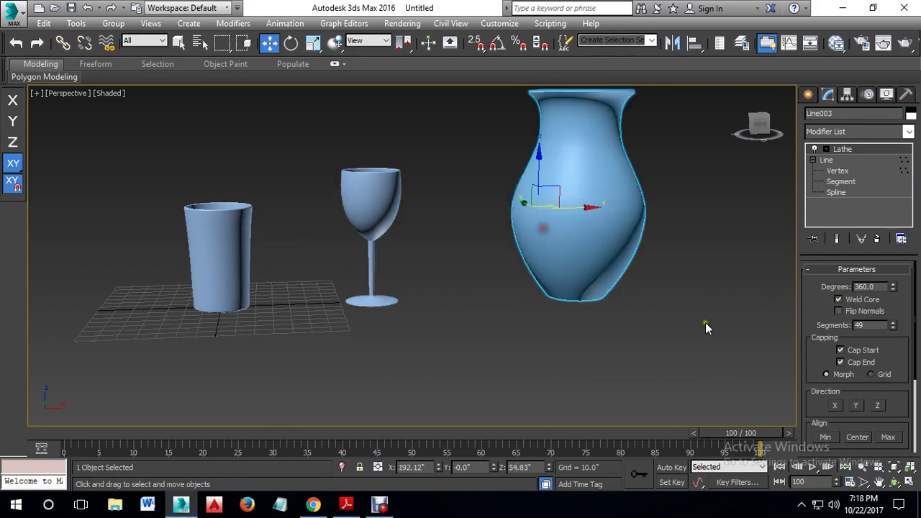
pyautogui.scroll(-5, 568, 327)
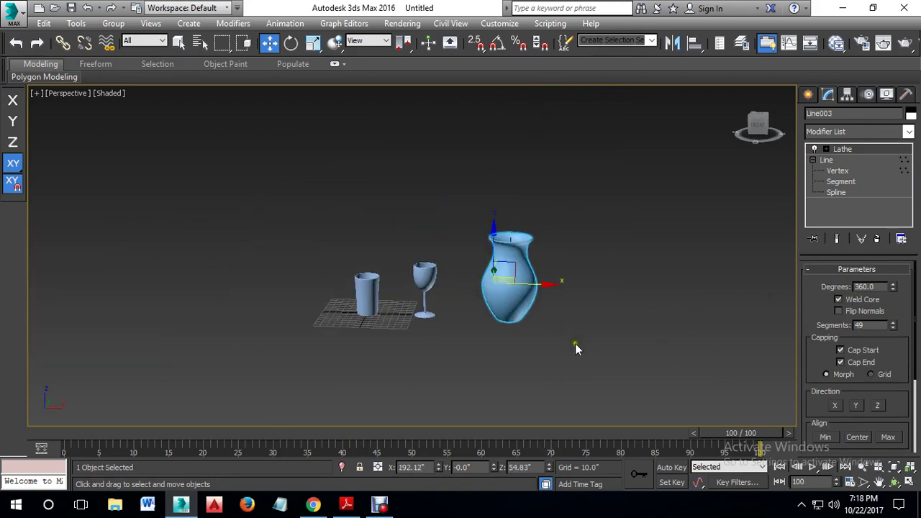
pyautogui.click(575, 344)
pyautogui.scroll(3, 443, 308)
pyautogui.click(546, 295)
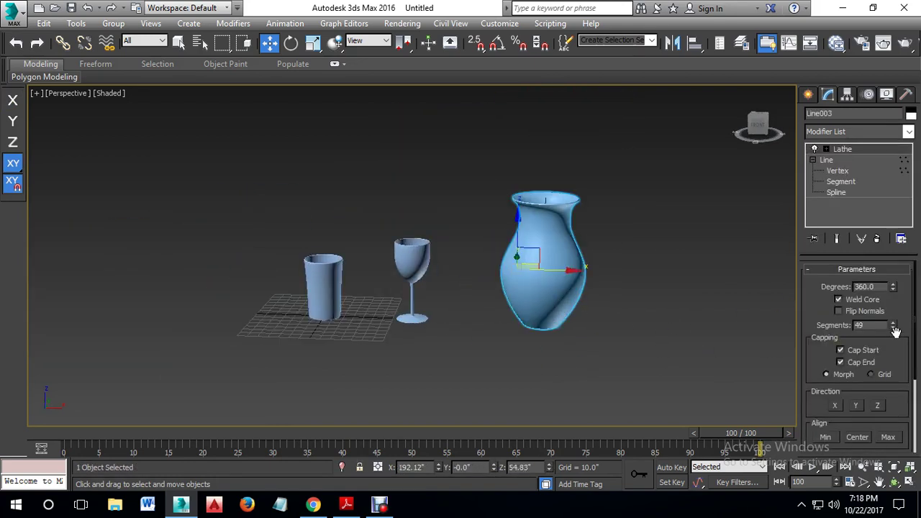
pyautogui.moveTo(892, 327)
pyautogui.mouseDown()
pyautogui.moveTo(909, 348)
pyautogui.moveTo(905, 381)
pyautogui.moveTo(902, 341)
pyautogui.mouseUp()
pyautogui.click(645, 315)
pyautogui.keyDown('alt'); pyautogui.moveTo(645, 315); pyautogui.dragTo(640, 297, button='middle'); pyautogui.keyUp('alt')
# Step: Move the vase along X so that it stands closer to the wine glass
pyautogui.click(584, 267)
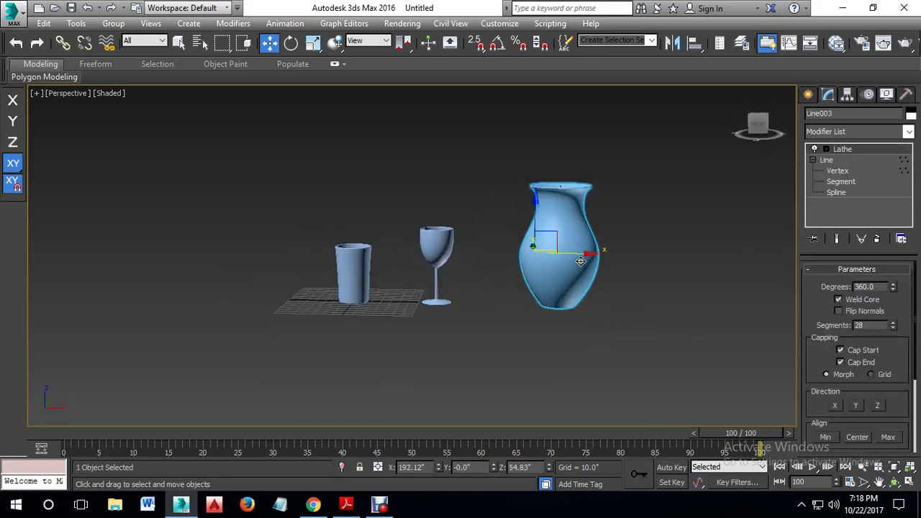
pyautogui.click(587, 256)
pyautogui.moveTo(587, 256); pyautogui.dragTo(530, 258)
pyautogui.click(543, 315)
pyautogui.keyDown('alt'); pyautogui.moveTo(542, 315); pyautogui.dragTo(505, 361, button='middle'); pyautogui.keyUp('alt')
pyautogui.keyDown('alt'); pyautogui.moveTo(588, 331); pyautogui.dragTo(561, 314, button='middle'); pyautogui.keyUp('alt')
pyautogui.scroll(2, 539, 323)
# Step: In the front view, start a bottle profile line about 160 inches high beside the vase, with a small square ring projection about 2 inches wide below its mouth
pyautogui.hotkey('alt', 'w')
pyautogui.click(682, 241)
pyautogui.hotkey('alt', 'w')
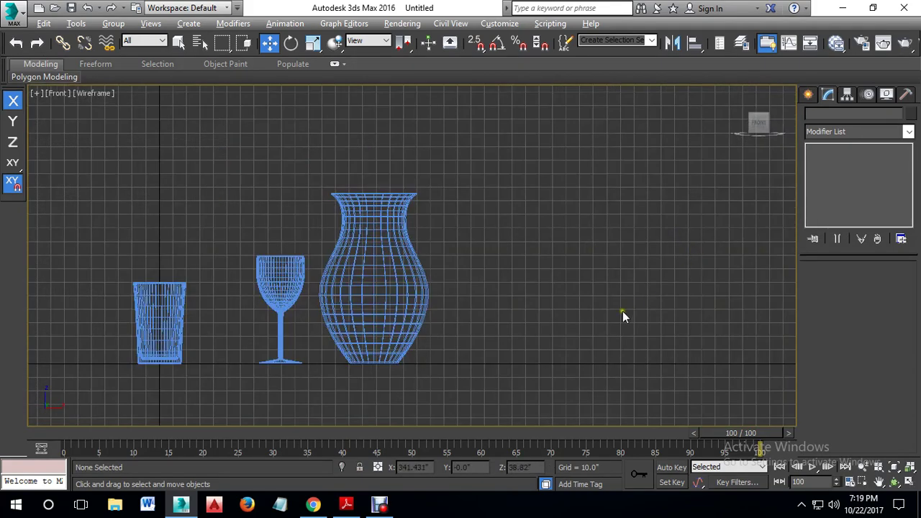
pyautogui.click(811, 95)
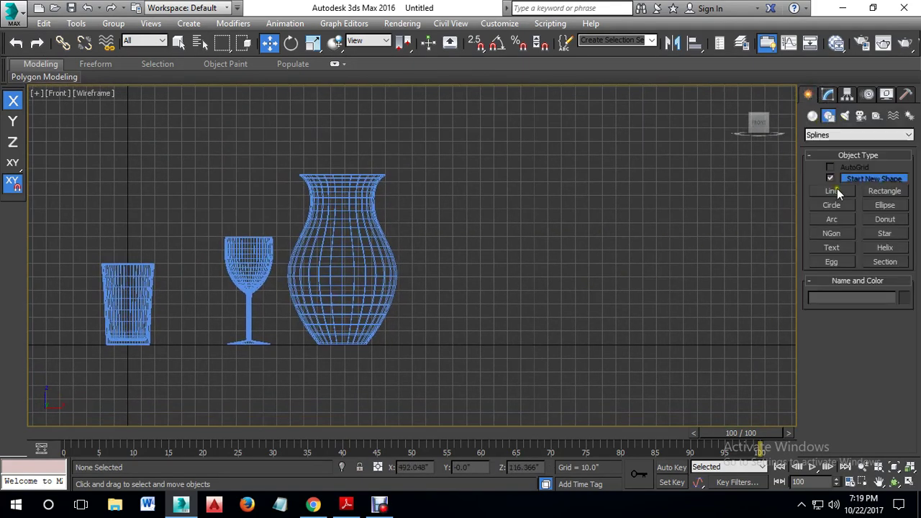
pyautogui.click(832, 191)
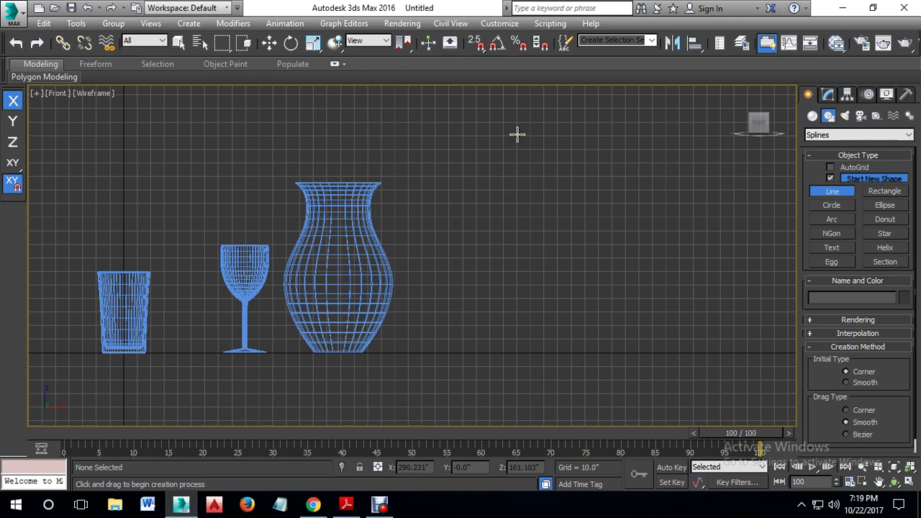
pyautogui.scroll(4, 517, 135)
pyautogui.moveTo(518, 135); pyautogui.dragTo(517, 152, button='middle')
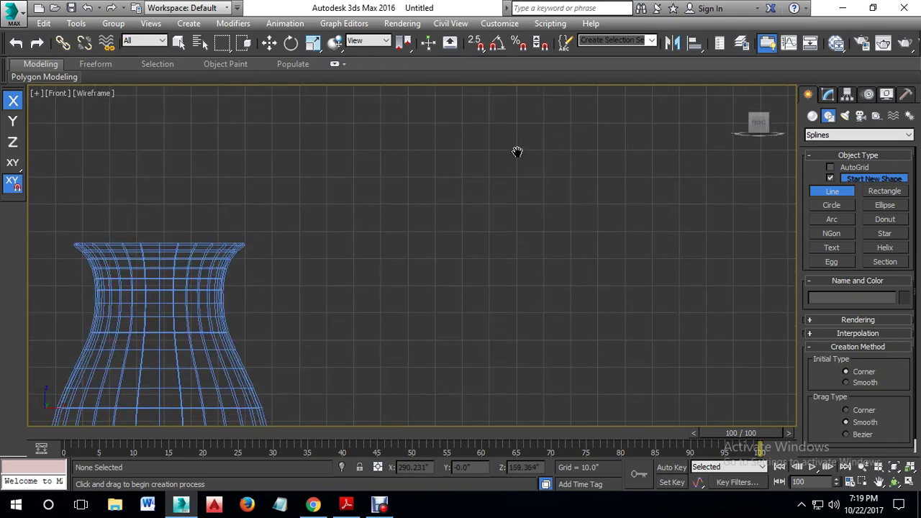
pyautogui.click(518, 149)
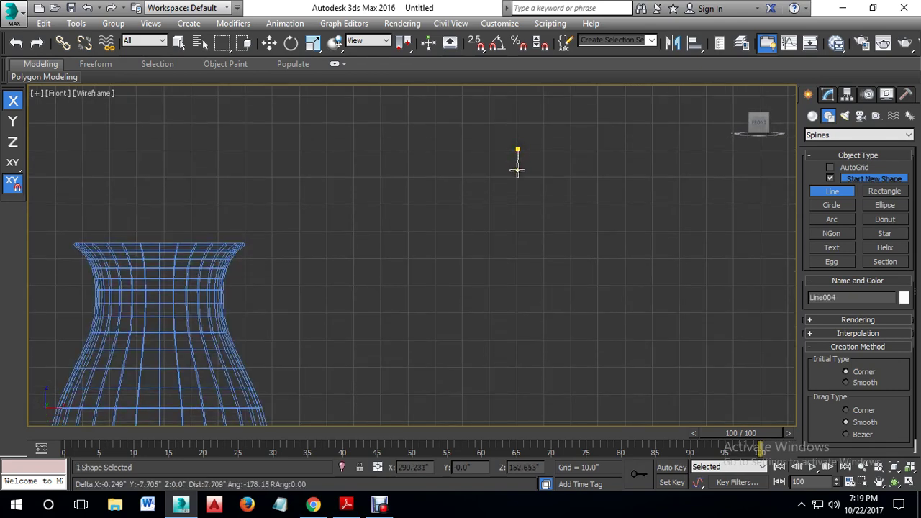
pyautogui.scroll(5, 517, 157)
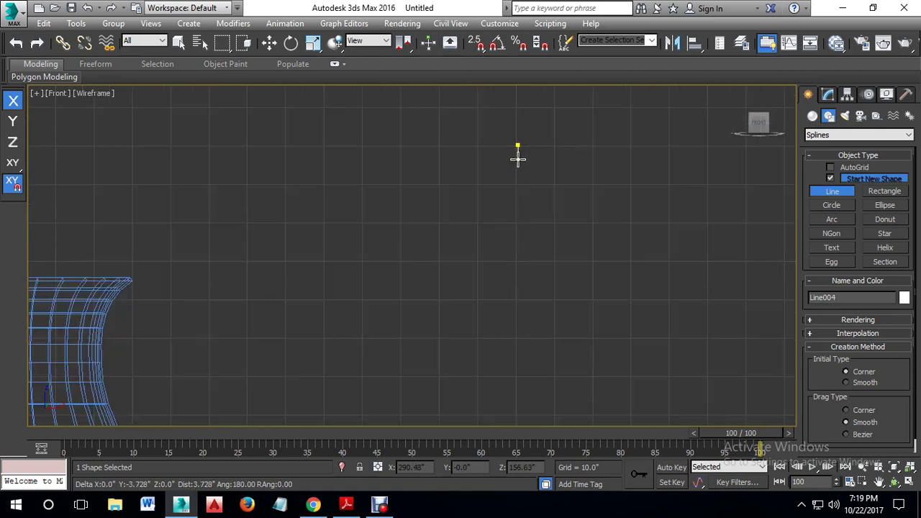
pyautogui.click(518, 164)
pyautogui.click(503, 165)
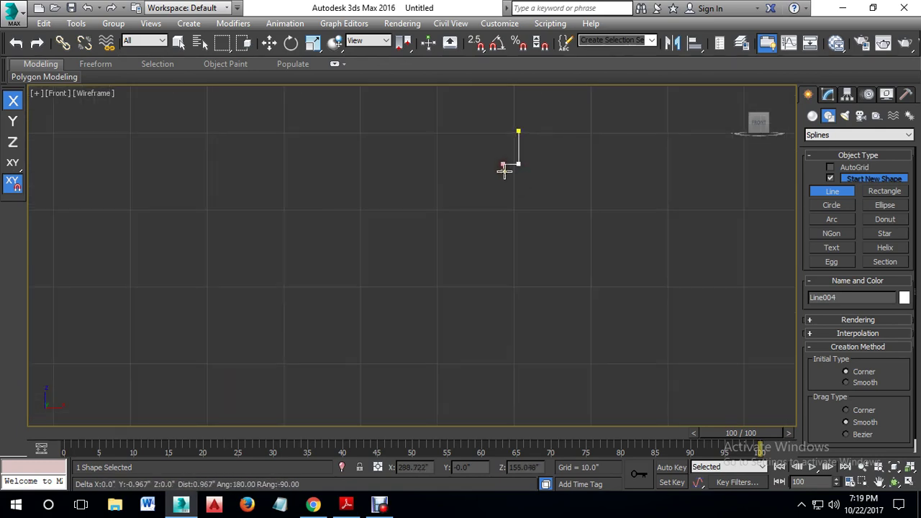
pyautogui.click(503, 180)
pyautogui.click(518, 180)
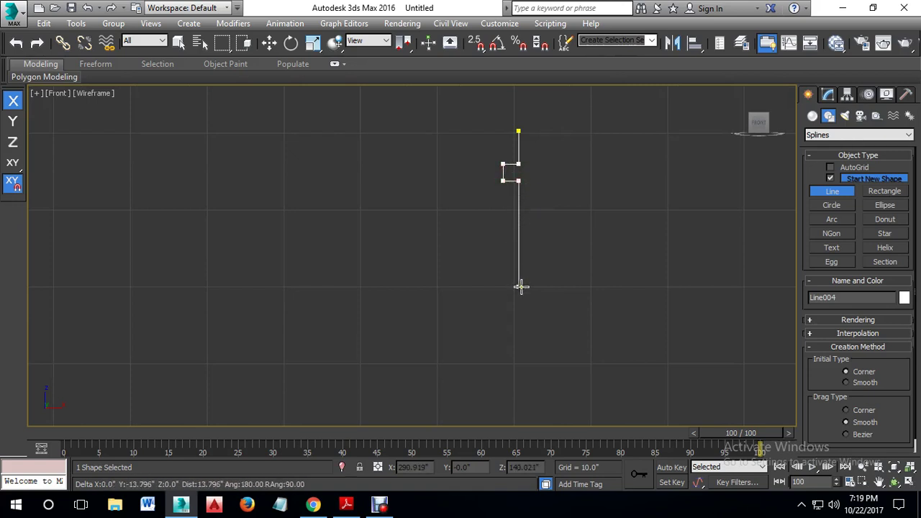
# Step: Continue the bottle profile with a straight neck, a sloped shoulder, a long vertical side down to the ground line and a short flat base
pyautogui.scroll(-3, 521, 340)
pyautogui.click(520, 340)
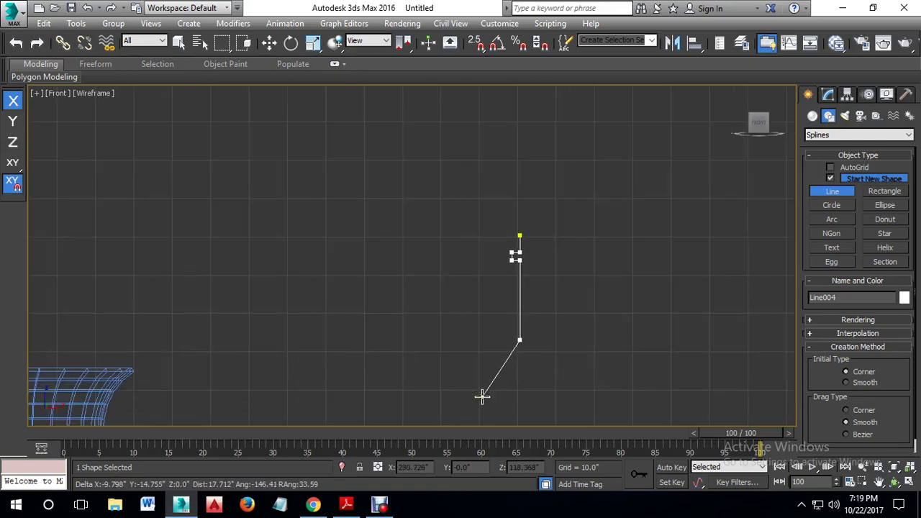
pyautogui.moveTo(482, 396); pyautogui.dragTo(411, 255, button='middle')
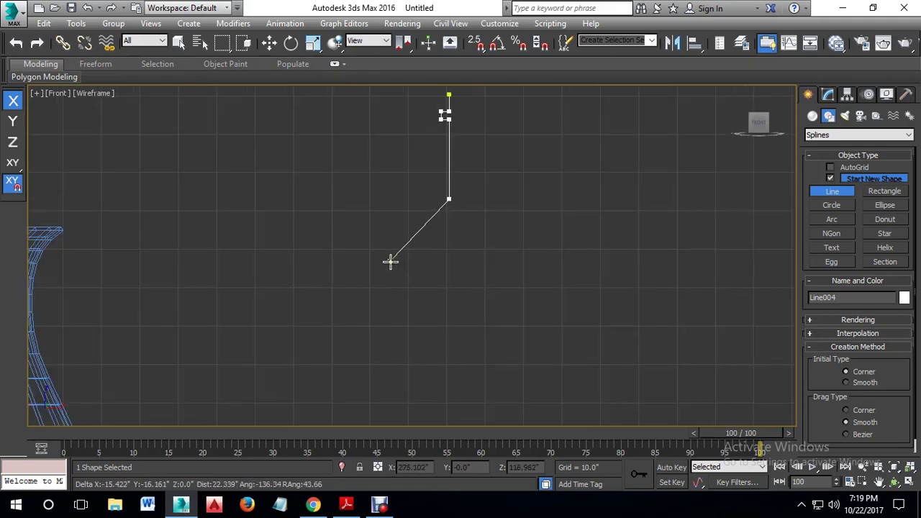
pyautogui.click(389, 266)
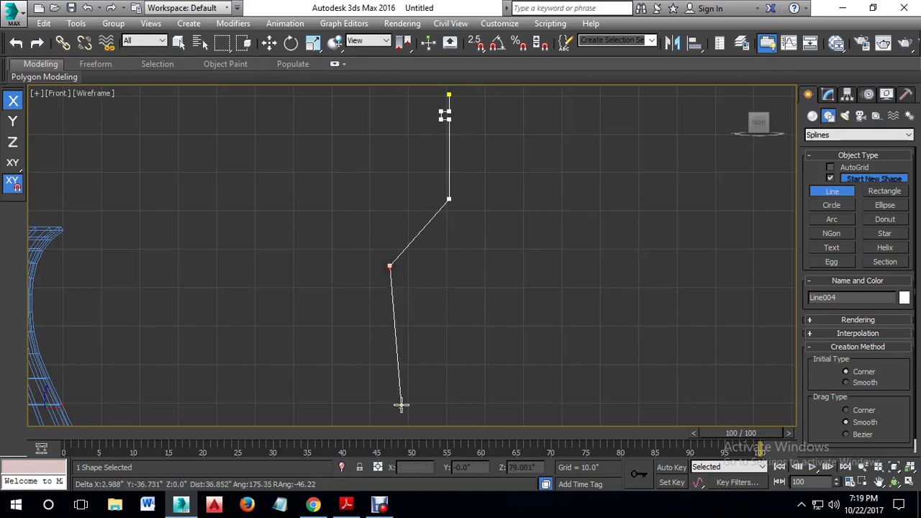
pyautogui.scroll(-3, 388, 423)
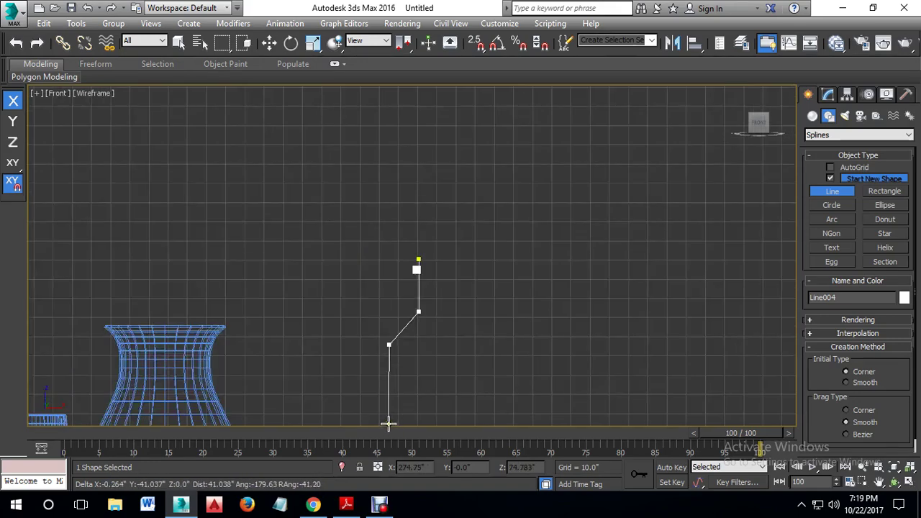
pyautogui.moveTo(388, 423); pyautogui.dragTo(411, 255, button='middle')
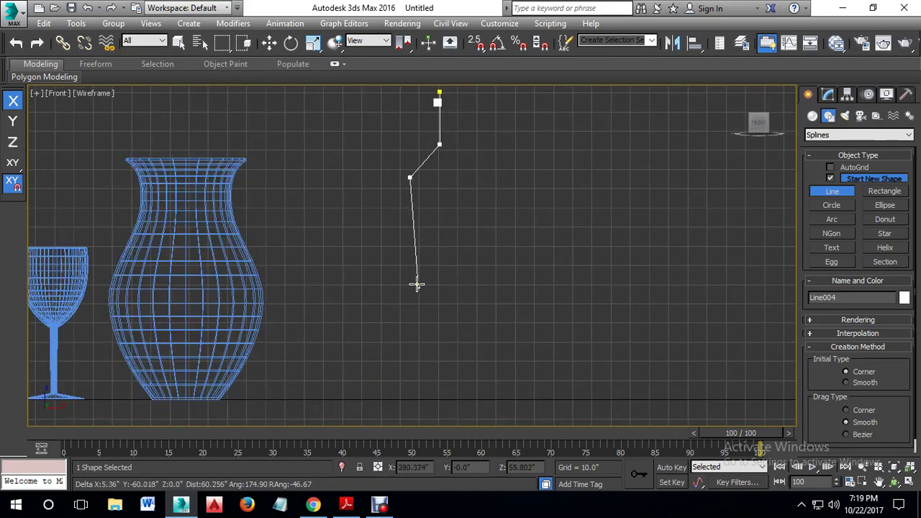
pyautogui.click(410, 400)
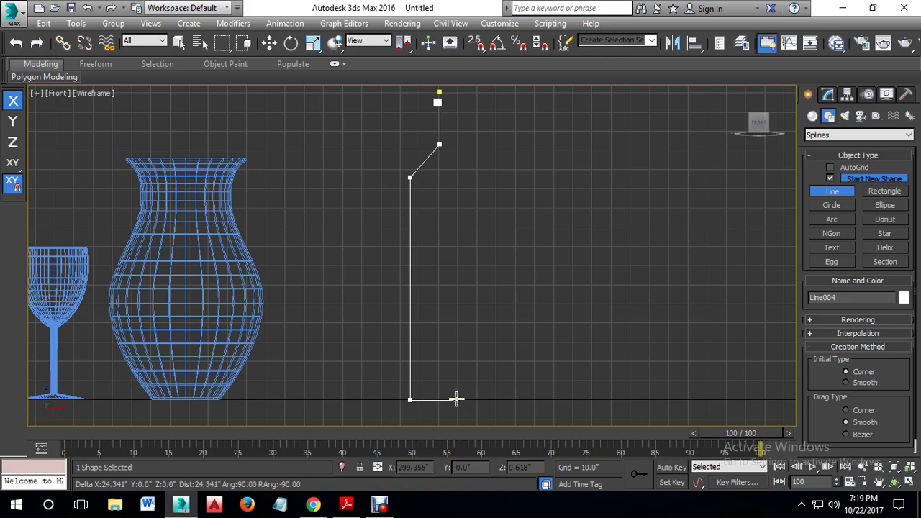
pyautogui.click(446, 399)
pyautogui.rightClick(480, 369)
pyautogui.rightClick(480, 370)
# Step: Fillet the two shoulder vertices of the bottle profile into a smooth curve between neck and side
pyautogui.moveTo(545, 251); pyautogui.dragTo(513, 253, button='middle')
pyautogui.scroll(-2, 514, 253)
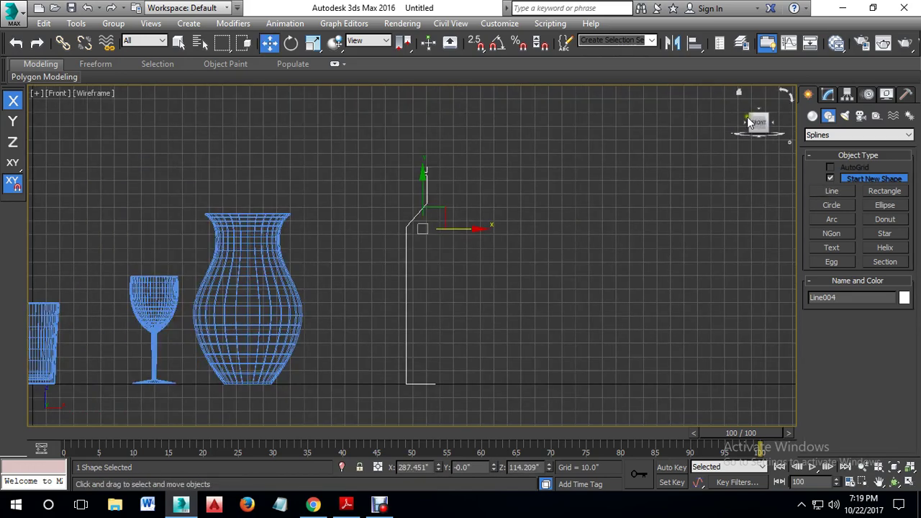
pyautogui.click(827, 95)
pyautogui.click(815, 149)
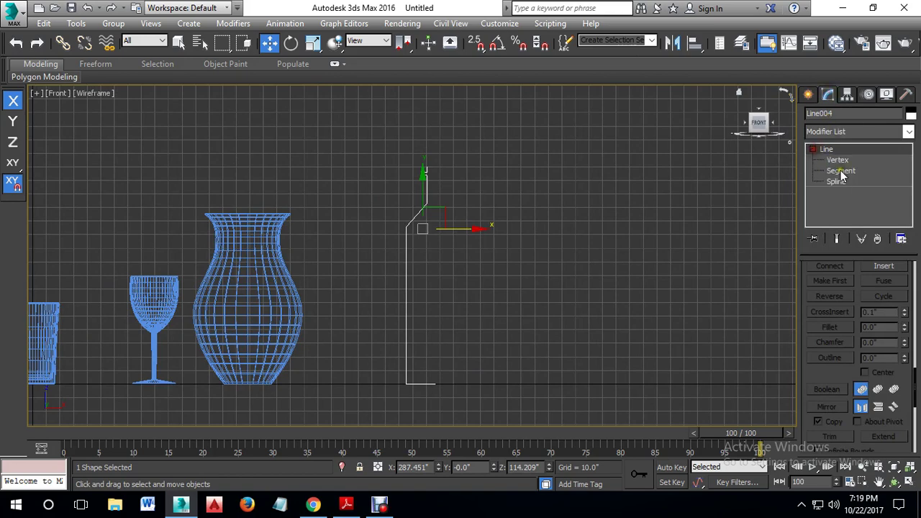
pyautogui.click(837, 181)
pyautogui.click(453, 287)
pyautogui.scroll(8, 429, 251)
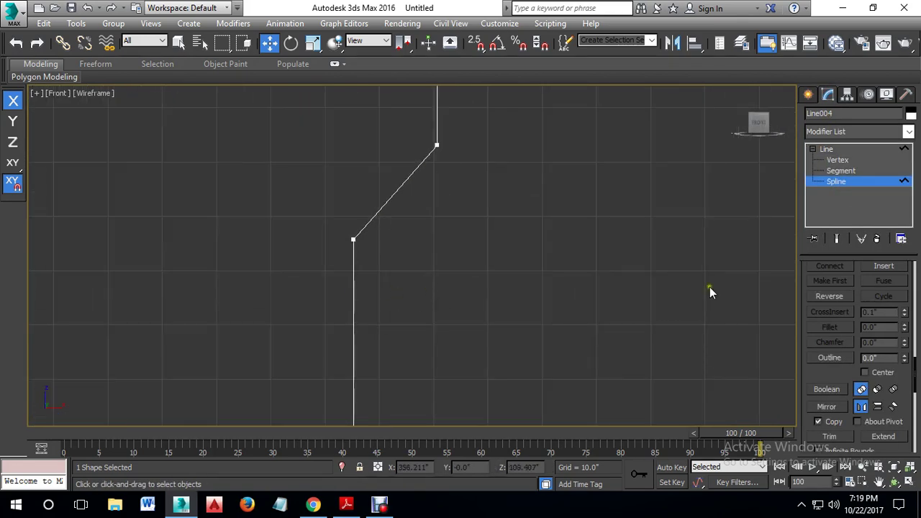
pyautogui.click(837, 159)
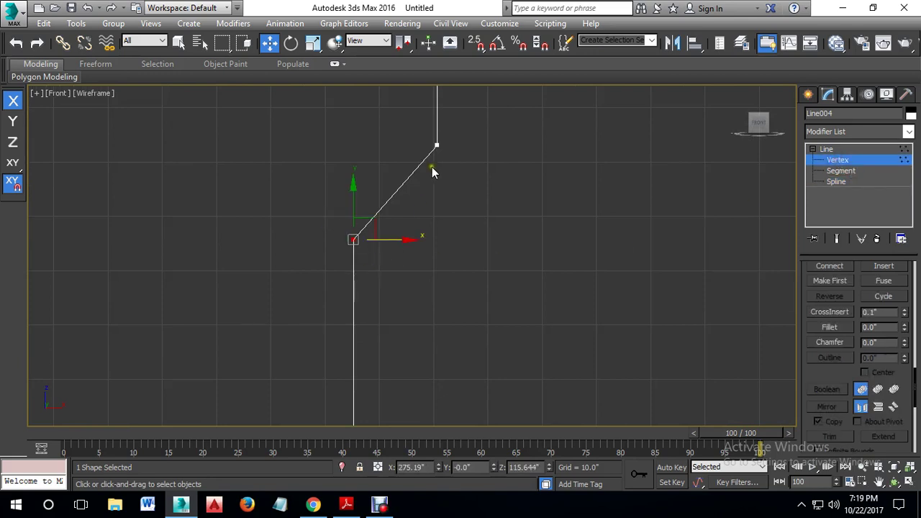
pyautogui.keyDown('ctrl'); pyautogui.moveTo(462, 121); pyautogui.dragTo(395, 174); pyautogui.keyUp('ctrl')
pyautogui.click(904, 326)
pyautogui.moveTo(905, 328); pyautogui.dragTo(906, 321)
# Step: Fillet the four corner vertices of the ring projection on the bottle's neck into a rounded bead
pyautogui.moveTo(599, 216); pyautogui.dragTo(612, 393, button='middle')
pyautogui.scroll(4, 480, 188)
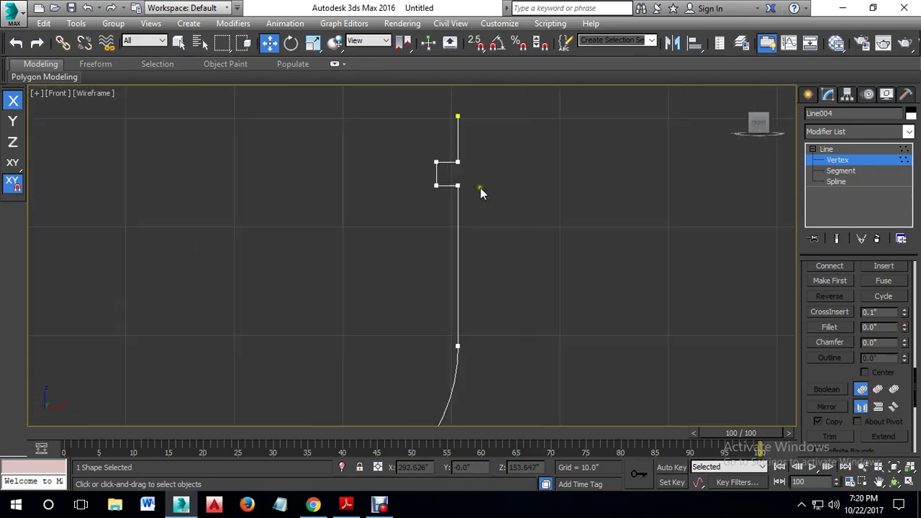
pyautogui.moveTo(419, 175); pyautogui.dragTo(489, 216)
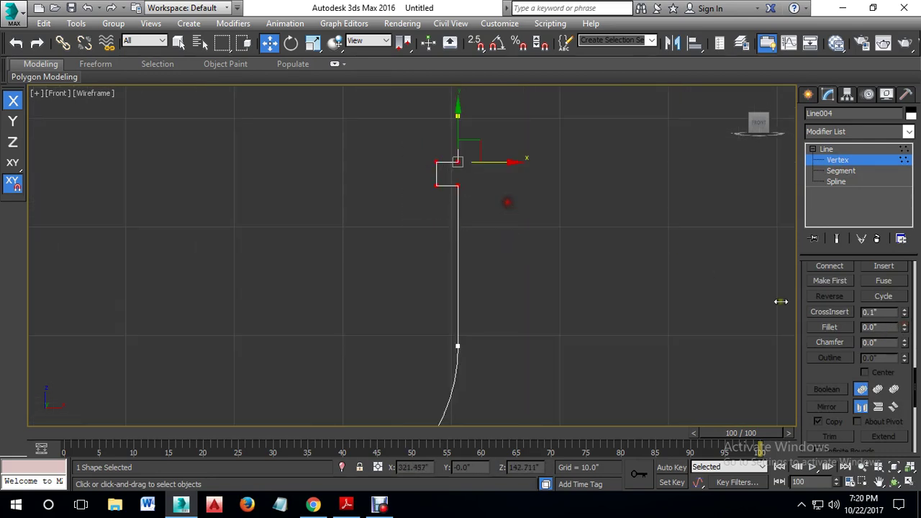
pyautogui.moveTo(904, 330); pyautogui.dragTo(905, 325)
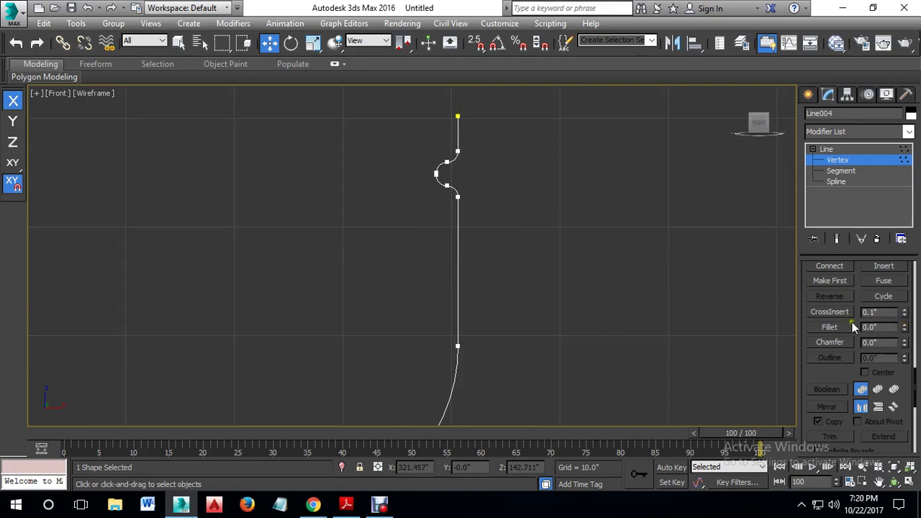
# Step: Fillet the lower corner of the bottle profile where the vertical side meets the flat base
pyautogui.moveTo(545, 320); pyautogui.dragTo(556, 215, button='middle')
pyautogui.scroll(-2, 557, 215)
pyautogui.moveTo(580, 359); pyautogui.dragTo(584, 185, button='middle')
pyautogui.moveTo(589, 342); pyautogui.dragTo(603, 146, button='middle')
pyautogui.moveTo(580, 311); pyautogui.dragTo(588, 263, button='middle')
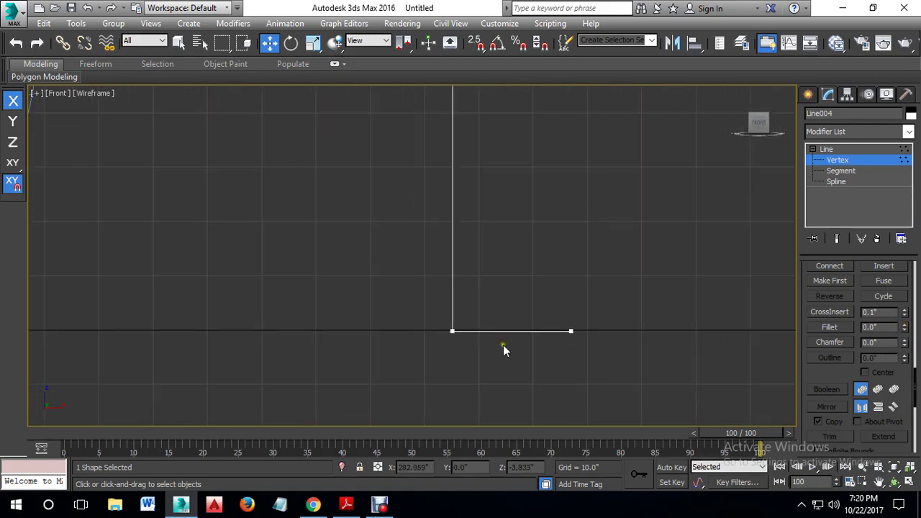
pyautogui.moveTo(431, 317); pyautogui.dragTo(471, 349)
pyautogui.moveTo(903, 328); pyautogui.dragTo(903, 328)
# Step: Lower the bottle profile's mouth, neck and shoulder vertices together by about 16 inches along Y
pyautogui.scroll(-8, 644, 270)
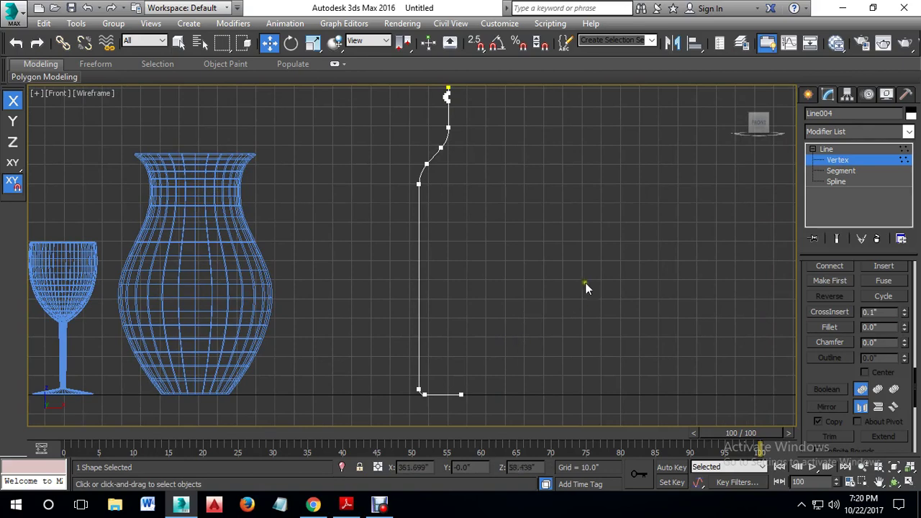
pyautogui.moveTo(585, 297); pyautogui.dragTo(574, 346, button='middle')
pyautogui.moveTo(352, 110); pyautogui.dragTo(499, 261)
pyautogui.moveTo(541, 292); pyautogui.dragTo(538, 250, button='middle')
pyautogui.scroll(-2, 538, 249)
pyautogui.moveTo(467, 113); pyautogui.dragTo(487, 148)
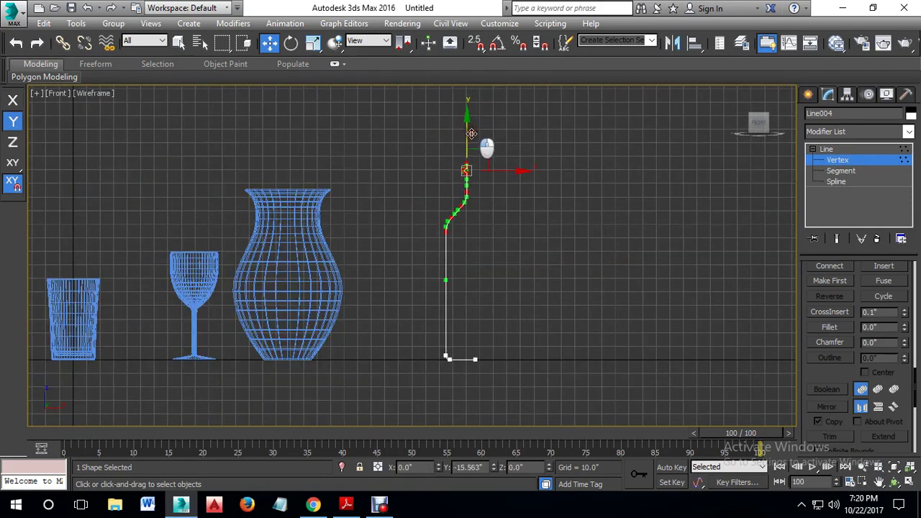
pyautogui.click(566, 241)
# Step: Outline the whole bottle profile spline by 1 inch to give it wall thickness
pyautogui.click(844, 160)
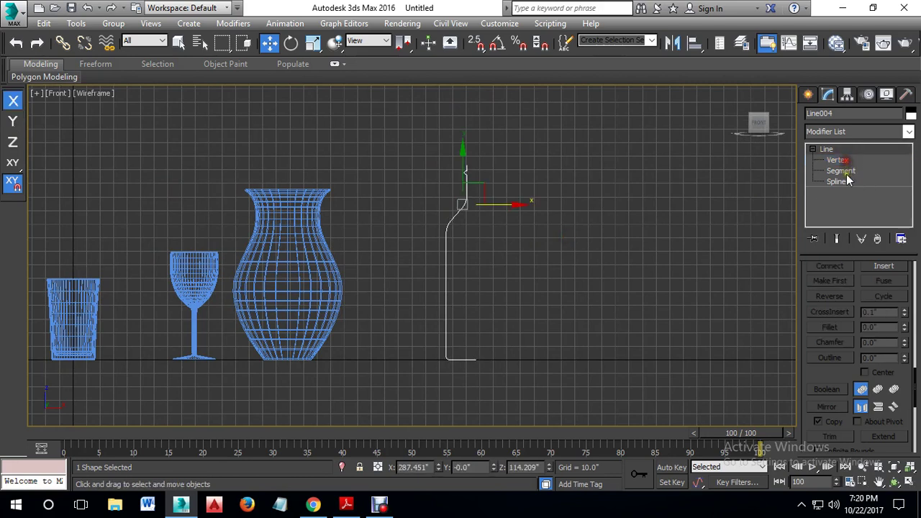
pyautogui.click(838, 182)
pyautogui.moveTo(427, 251); pyautogui.dragTo(532, 320)
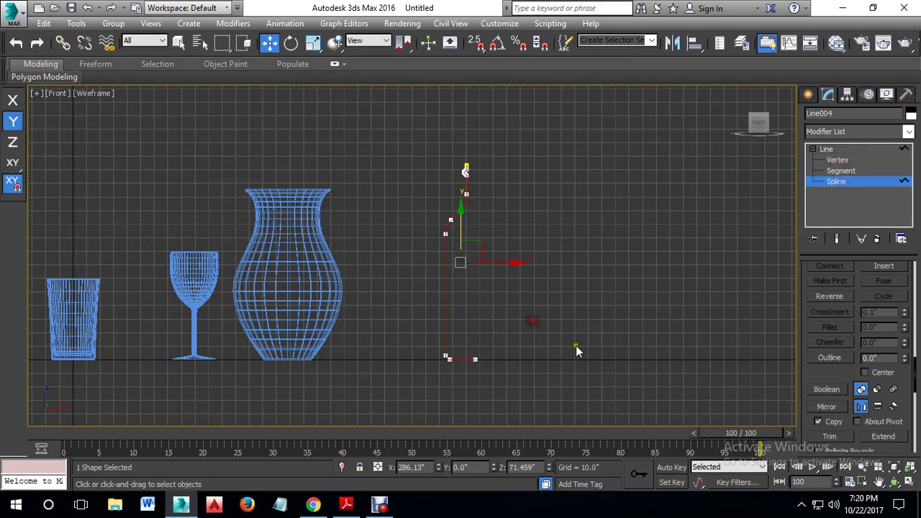
pyautogui.click(904, 356)
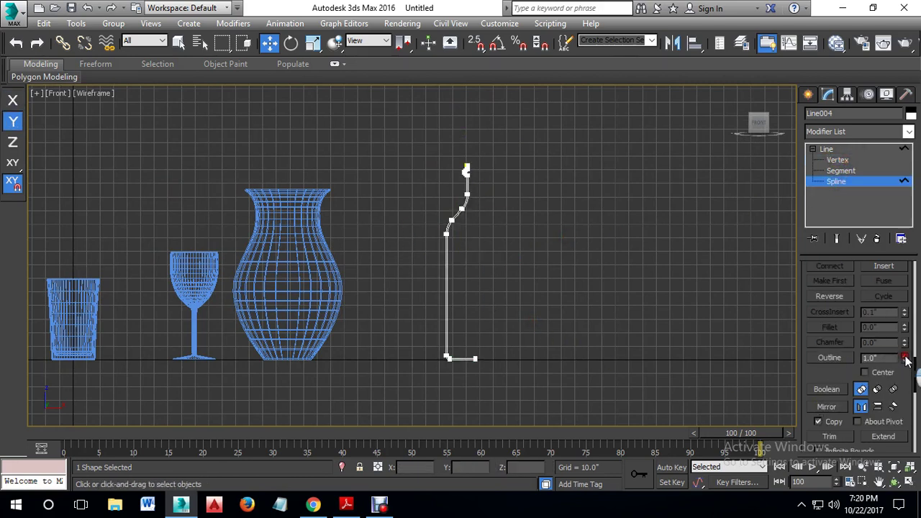
# Step: Delete the short segment that closes the outlined profile at the free end of the base
pyautogui.scroll(10, 485, 353)
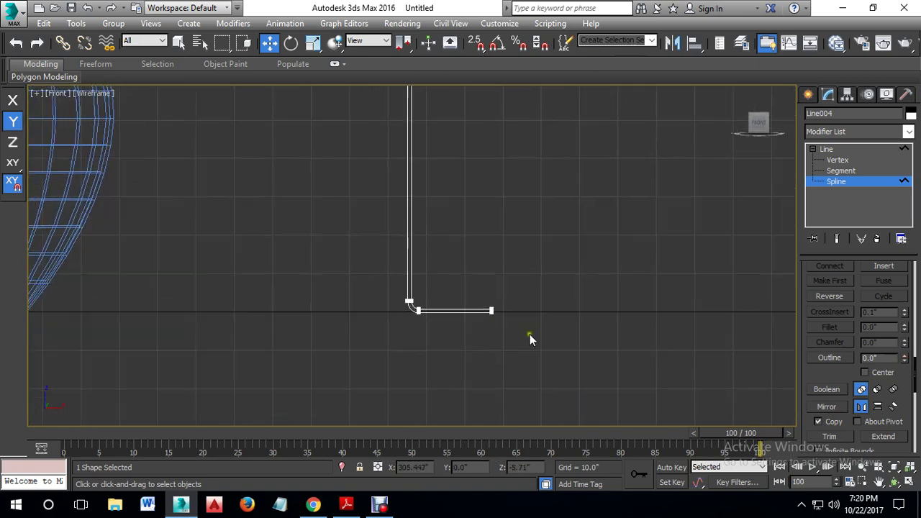
pyautogui.click(837, 161)
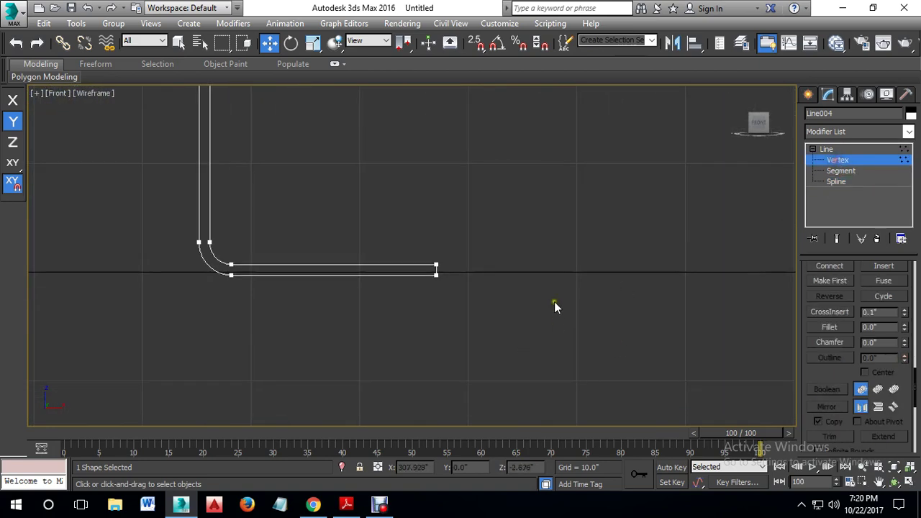
pyautogui.click(436, 267)
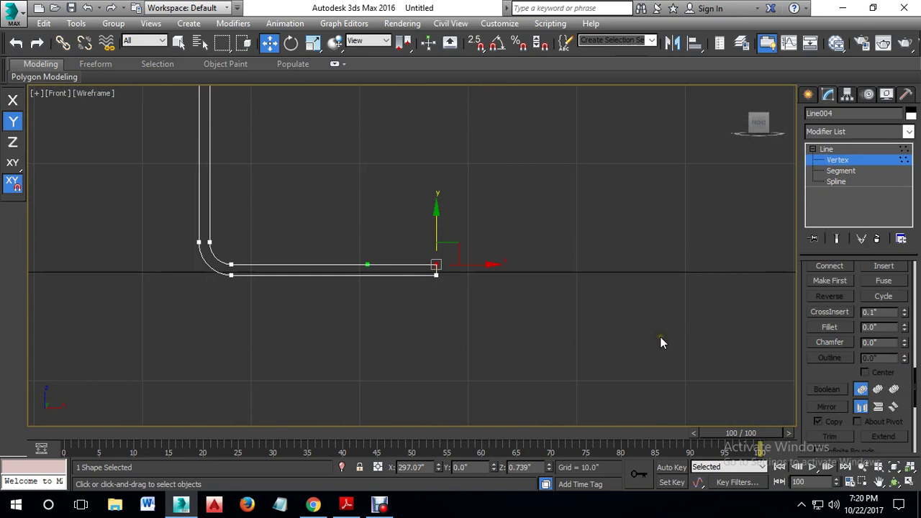
pyautogui.click(840, 171)
pyautogui.click(436, 271)
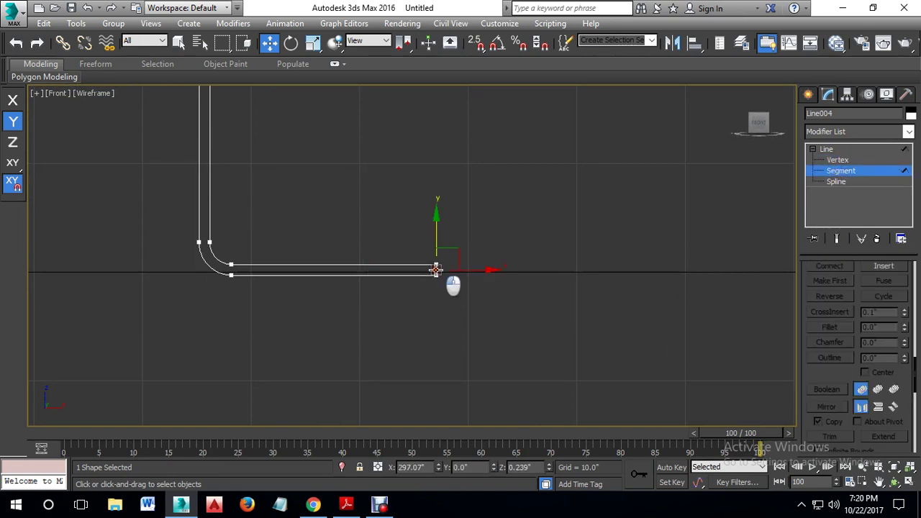
# Step: Raise the three inner base vertices along Y to thicken the bottle's bottom, with the end vertex slightly lower than the corner
pyautogui.press('1')
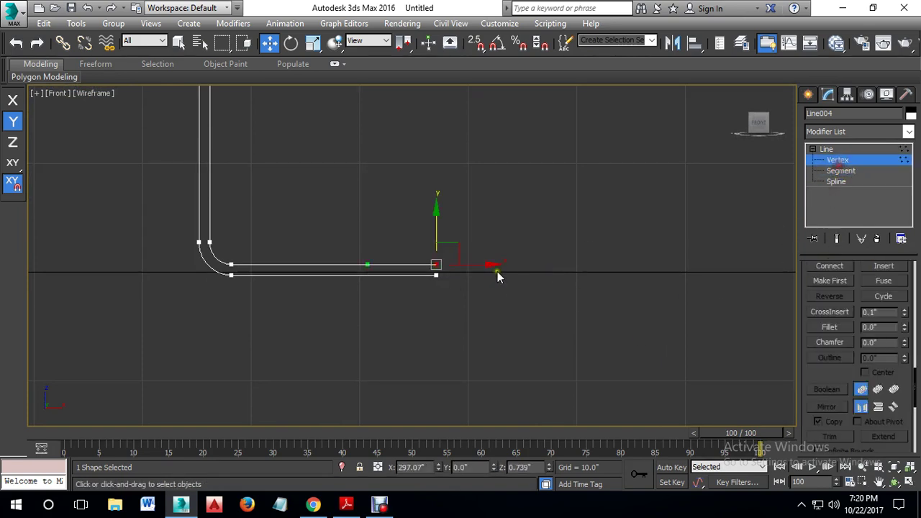
pyautogui.click(231, 267)
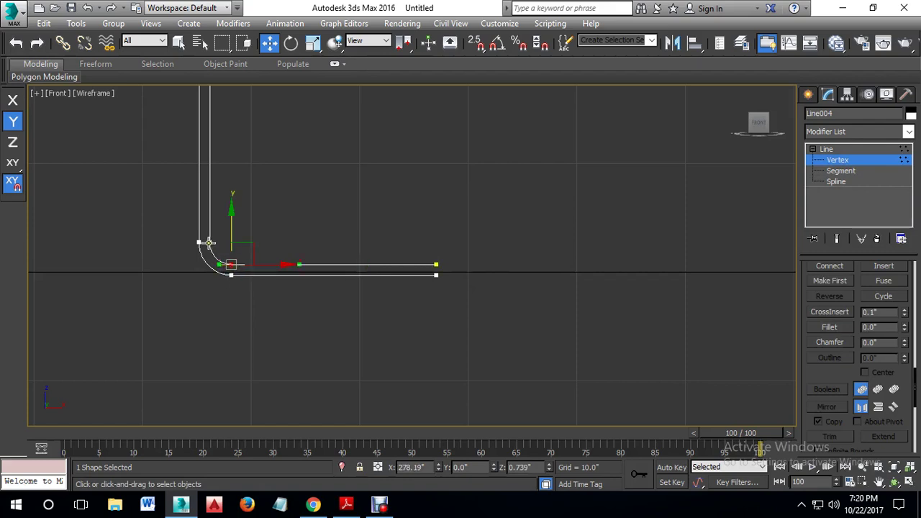
pyautogui.keyDown('ctrl'); pyautogui.click(209, 243); pyautogui.keyUp('ctrl')
pyautogui.click(435, 264)
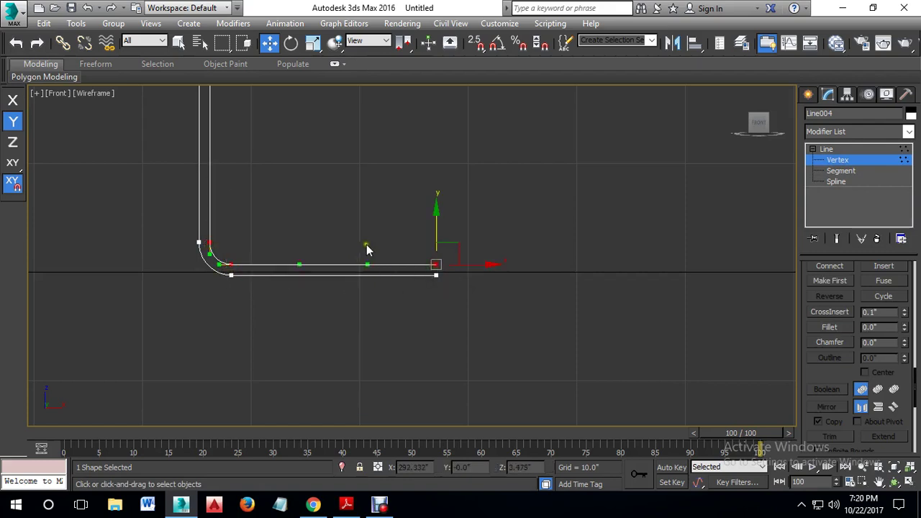
pyautogui.moveTo(434, 222)
pyautogui.mouseDown()
pyautogui.moveTo(437, 207)
pyautogui.moveTo(435, 254)
pyautogui.moveTo(427, 258)
pyautogui.moveTo(438, 229)
pyautogui.mouseUp()
pyautogui.click(485, 216)
pyautogui.click(475, 228)
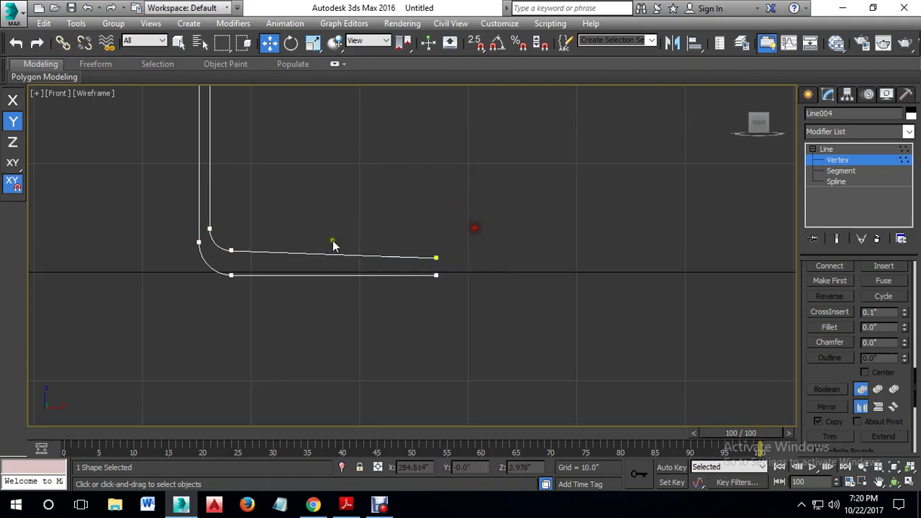
# Step: Adjust the Bezier handle of the inner corner vertex so that the curve flows smoothly into the sloping inner base
pyautogui.moveTo(250, 241); pyautogui.dragTo(226, 264)
pyautogui.moveTo(297, 252); pyautogui.dragTo(299, 255)
pyautogui.scroll(3, 302, 255)
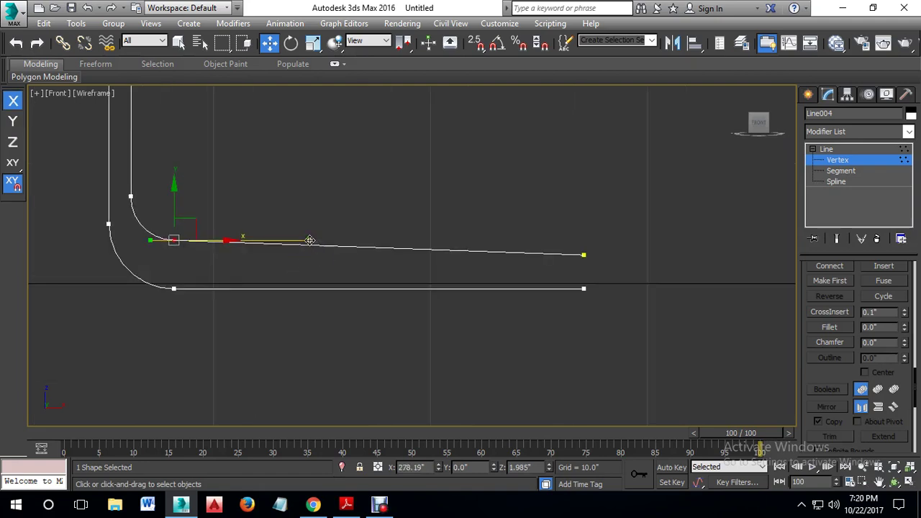
pyautogui.click(177, 200)
pyautogui.moveTo(308, 242); pyautogui.dragTo(308, 250)
# Step: Delete the two inner vertices behind the neck ring so that the inside of the neck runs straight
pyautogui.moveTo(199, 201); pyautogui.dragTo(313, 266, button='middle')
pyautogui.scroll(-3, 312, 259)
pyautogui.moveTo(356, 169); pyautogui.dragTo(360, 320, button='middle')
pyautogui.moveTo(368, 198); pyautogui.dragTo(368, 268, button='middle')
pyautogui.moveTo(354, 178); pyautogui.dragTo(346, 392, button='middle')
pyautogui.moveTo(358, 147); pyautogui.dragTo(340, 316, button='middle')
pyautogui.moveTo(358, 213); pyautogui.dragTo(315, 353, button='middle')
pyautogui.moveTo(336, 238); pyautogui.dragTo(320, 341, button='middle')
pyautogui.scroll(2, 320, 254)
pyautogui.scroll(1, 320, 254)
pyautogui.scroll(2, 284, 248)
pyautogui.moveTo(274, 220); pyautogui.dragTo(352, 233)
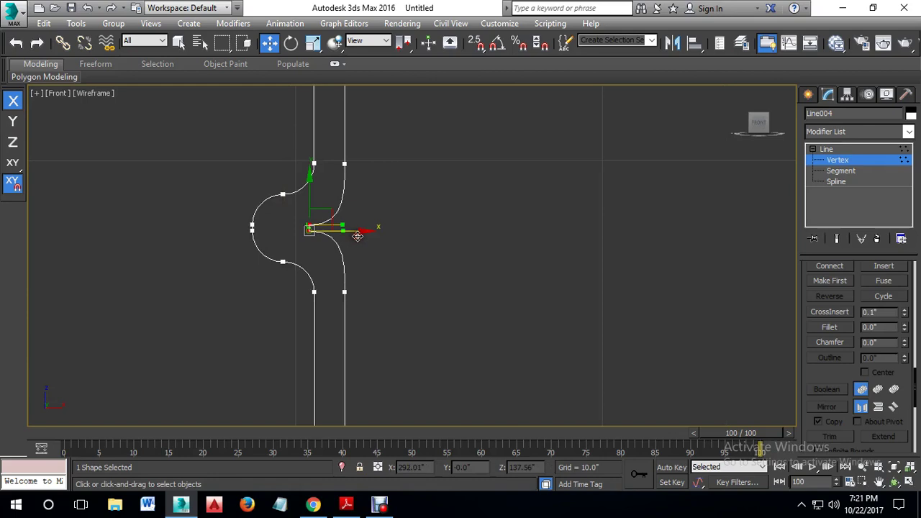
pyautogui.scroll(2, 340, 232)
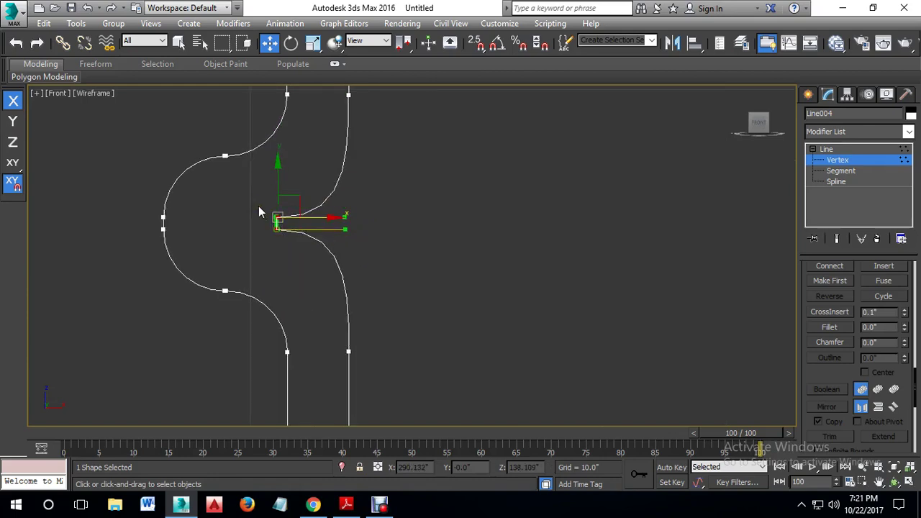
pyautogui.hotkey('ctrl', 'z')
pyautogui.scroll(-5, 316, 241)
# Step: Fillet the two vertices at the bottle's mouth to round off the rim
pyautogui.scroll(4, 327, 241)
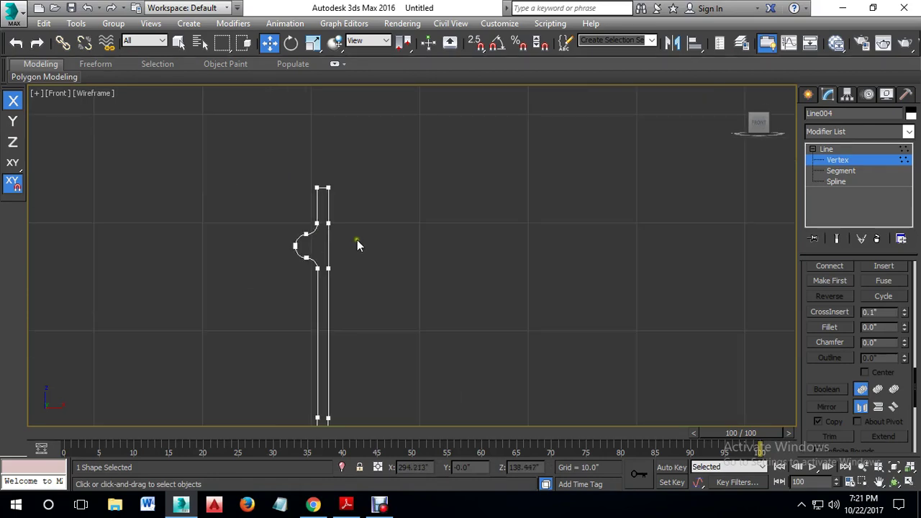
pyautogui.click(326, 242)
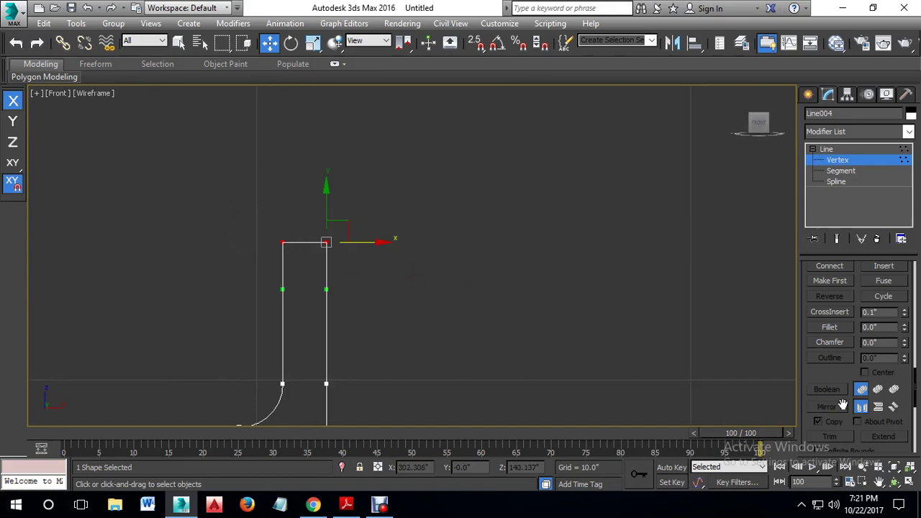
pyautogui.click(904, 325)
# Step: Leave vertex editing and apply a Lathe modifier to the bottle profile with Max alignment
pyautogui.scroll(-4, 454, 351)
pyautogui.moveTo(546, 409); pyautogui.dragTo(518, 218, button='middle')
pyautogui.scroll(-3, 501, 284)
pyautogui.scroll(-5, 529, 256)
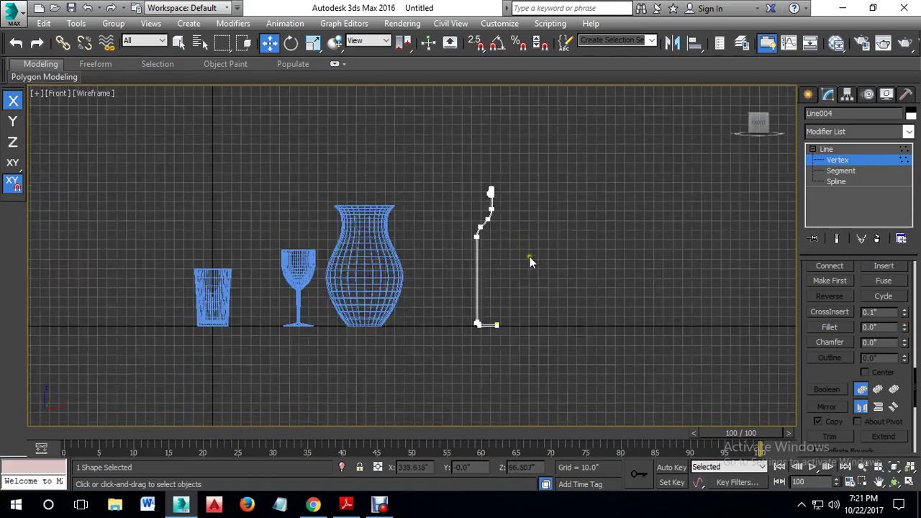
pyautogui.moveTo(741, 273); pyautogui.dragTo(625, 247, button='middle')
pyautogui.click(846, 161)
pyautogui.click(531, 266)
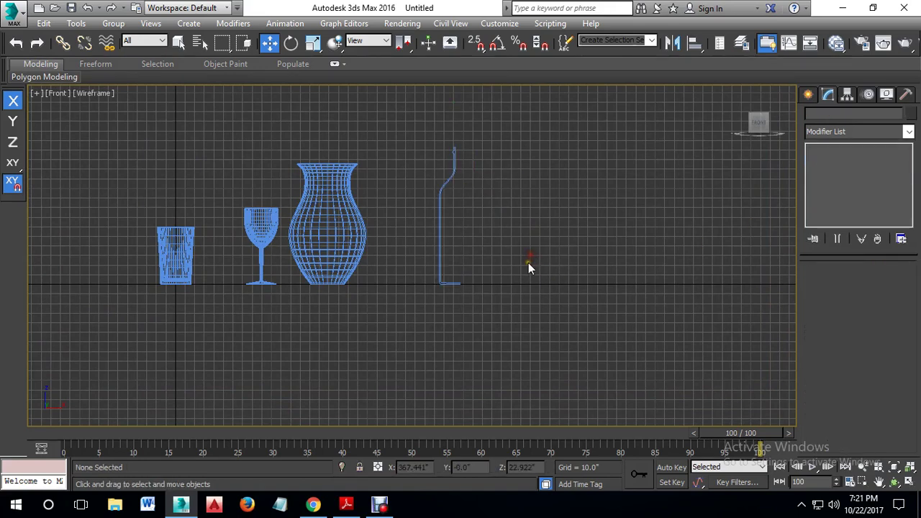
pyautogui.click(453, 170)
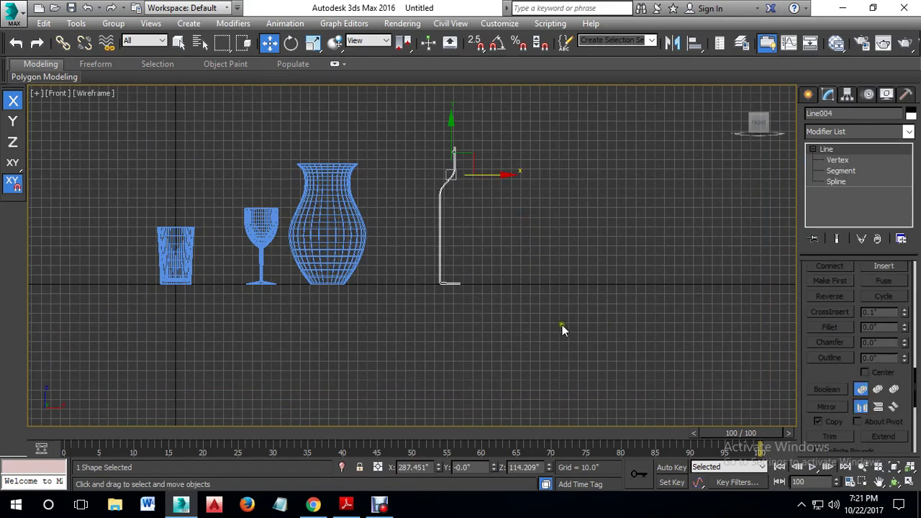
pyautogui.click(851, 132)
pyautogui.press('l')
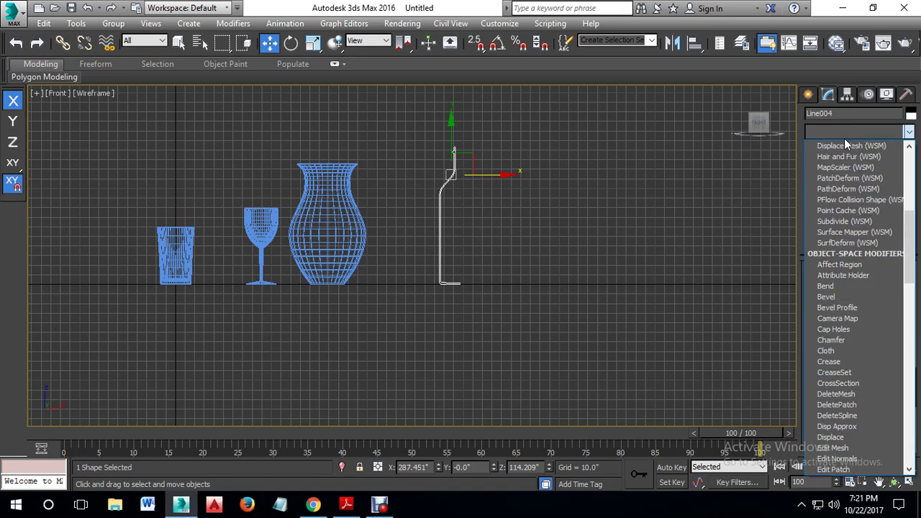
pyautogui.click(837, 148)
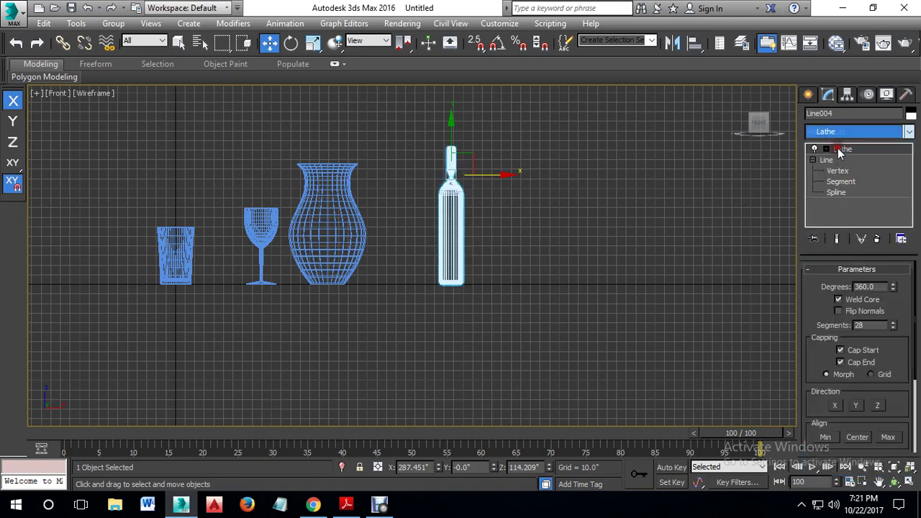
pyautogui.click(887, 436)
# Step: Examine the lathed bottle beside the other glassware in the perspective view
pyautogui.hotkey('alt', 'w')
pyautogui.rightClick(721, 391)
pyautogui.hotkey('alt', 'w')
pyautogui.moveTo(728, 291); pyautogui.dragTo(539, 431, button='middle')
pyautogui.click(685, 246)
pyautogui.keyDown('alt'); pyautogui.moveTo(612, 255); pyautogui.dragTo(657, 208, button='middle'); pyautogui.keyUp('alt')
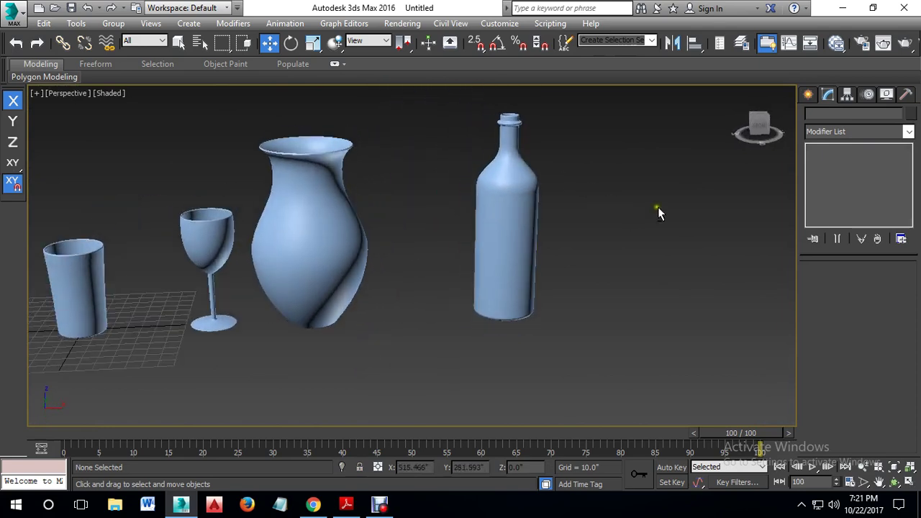
pyautogui.click(525, 241)
pyautogui.click(519, 233)
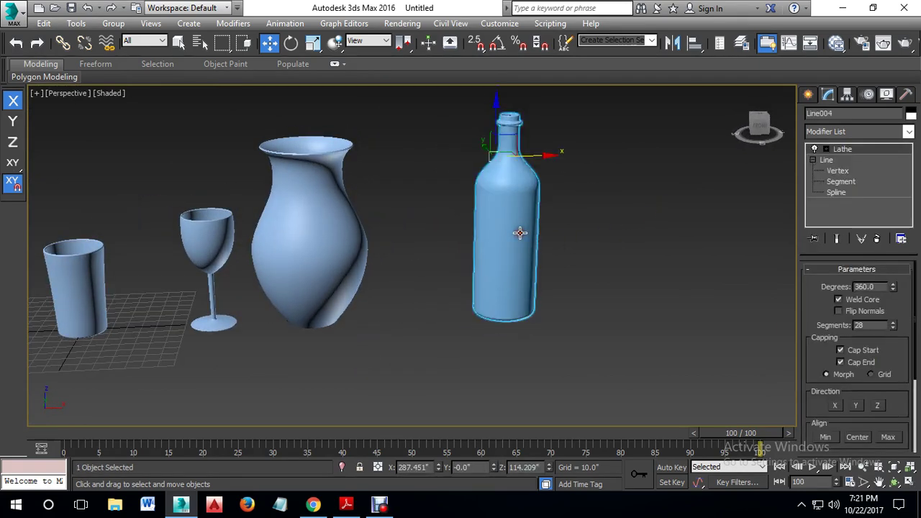
pyautogui.keyDown('alt'); pyautogui.moveTo(518, 232); pyautogui.dragTo(544, 251, button='middle'); pyautogui.keyUp('alt')
# Step: In the front view, lower the bottle profile's shoulder vertices by about 10 inches along Y to lengthen the neck
pyautogui.hotkey('alt', 'w')
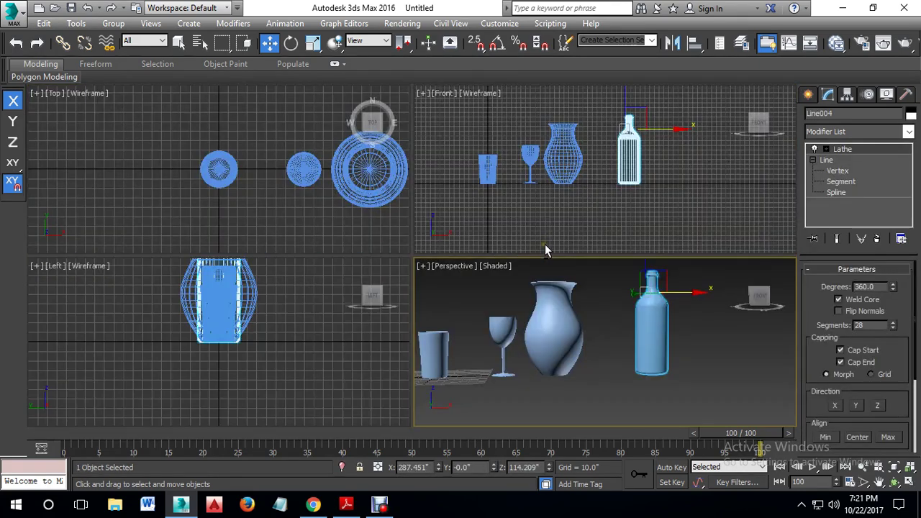
pyautogui.rightClick(643, 179)
pyautogui.hotkey('alt', 'w')
pyautogui.scroll(6, 449, 152)
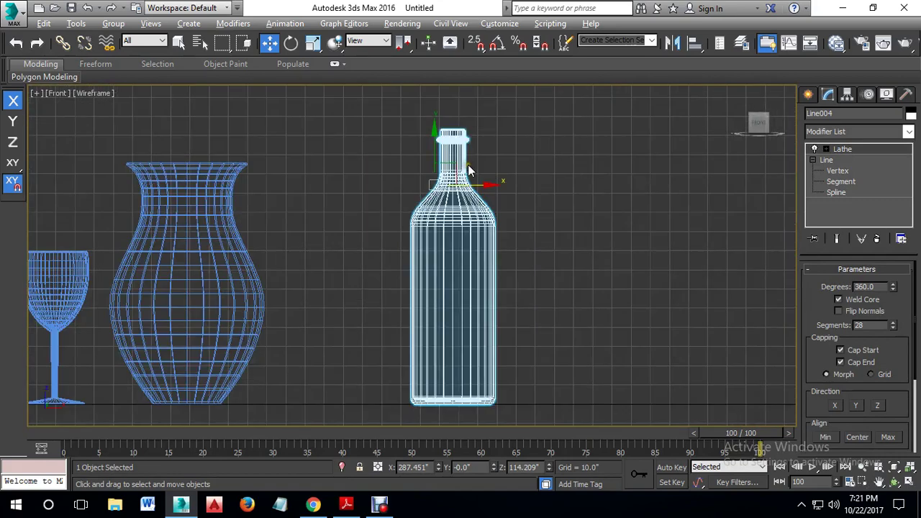
pyautogui.click(837, 170)
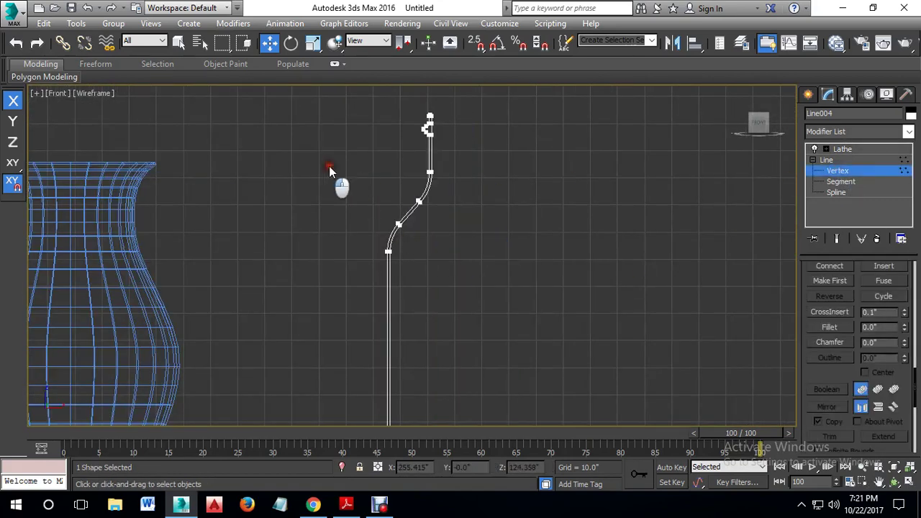
pyautogui.moveTo(329, 167); pyautogui.dragTo(497, 283)
pyautogui.moveTo(393, 205); pyautogui.dragTo(393, 233)
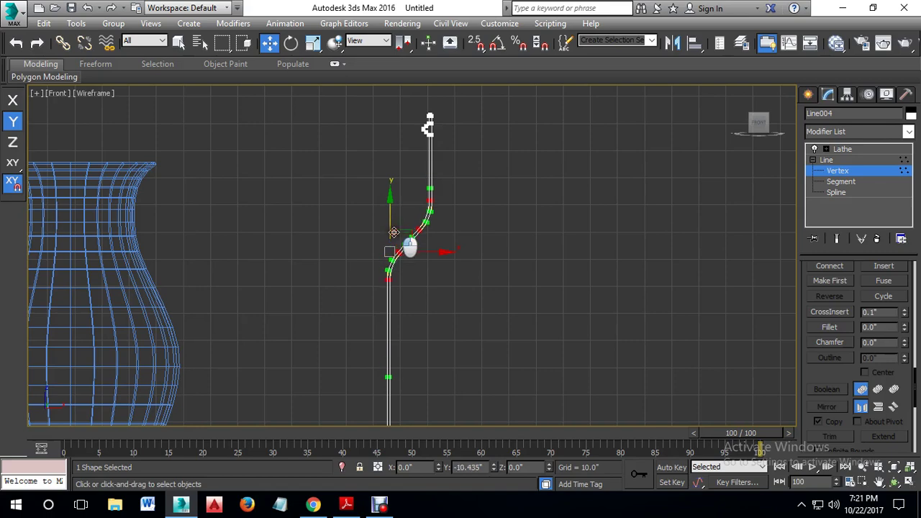
pyautogui.hotkey('alt', 'w')
pyautogui.click(841, 173)
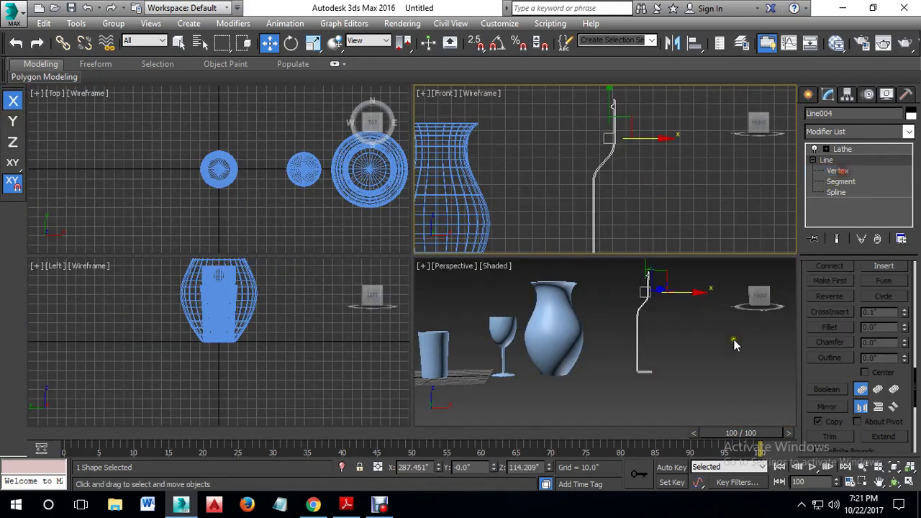
# Step: Return to the Lathe result and inspect the bottle's revised neck and shoulder in the perspective view
pyautogui.click(729, 346)
pyautogui.keyDown('alt'); pyautogui.moveTo(702, 336); pyautogui.dragTo(622, 256, button='middle'); pyautogui.keyUp('alt')
pyautogui.hotkey('alt', 'w')
pyautogui.keyDown('alt'); pyautogui.moveTo(555, 201); pyautogui.dragTo(544, 236, button='middle'); pyautogui.keyUp('alt')
pyautogui.click(503, 264)
pyautogui.keyDown('alt'); pyautogui.moveTo(504, 264); pyautogui.dragTo(526, 273, button='middle'); pyautogui.keyUp('alt')
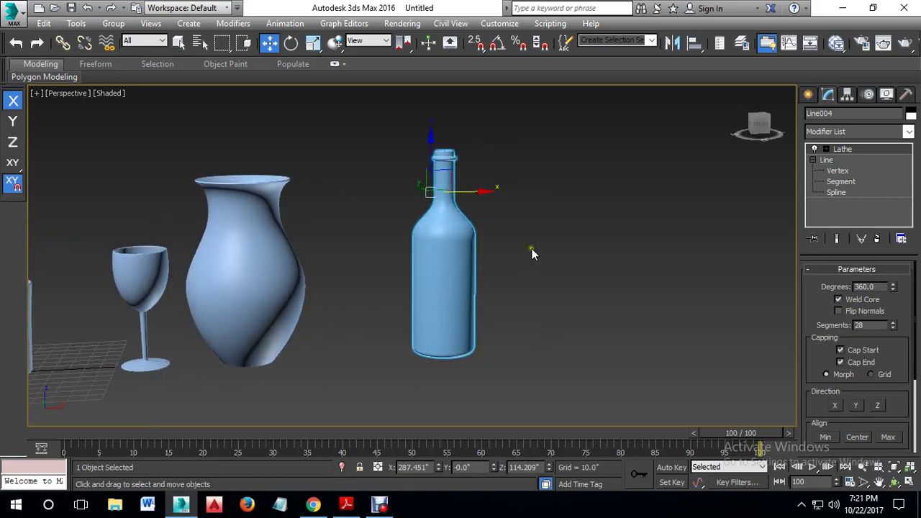
# Step: Select the lathed bottle in the perspective view and move it about 50 inches along X toward the vase
pyautogui.moveTo(522, 267)
pyautogui.keyDown('alt'); pyautogui.mouseDown(button='middle')
pyautogui.moveTo(428, 280)
pyautogui.moveTo(524, 339)
pyautogui.moveTo(565, 251)
pyautogui.moveTo(536, 256)
pyautogui.mouseUp(button='middle'); pyautogui.keyUp('alt')
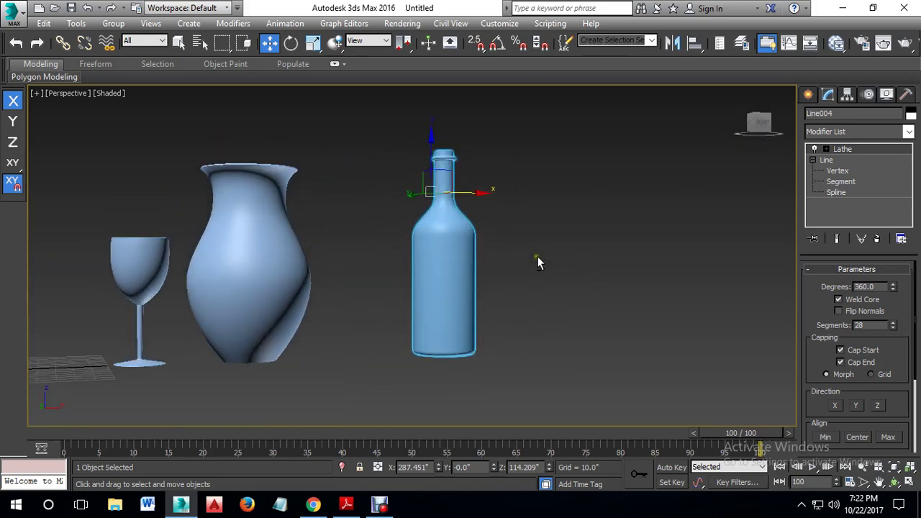
pyautogui.click(541, 283)
pyautogui.keyDown('alt'); pyautogui.moveTo(564, 286); pyautogui.dragTo(426, 288, button='middle'); pyautogui.keyUp('alt')
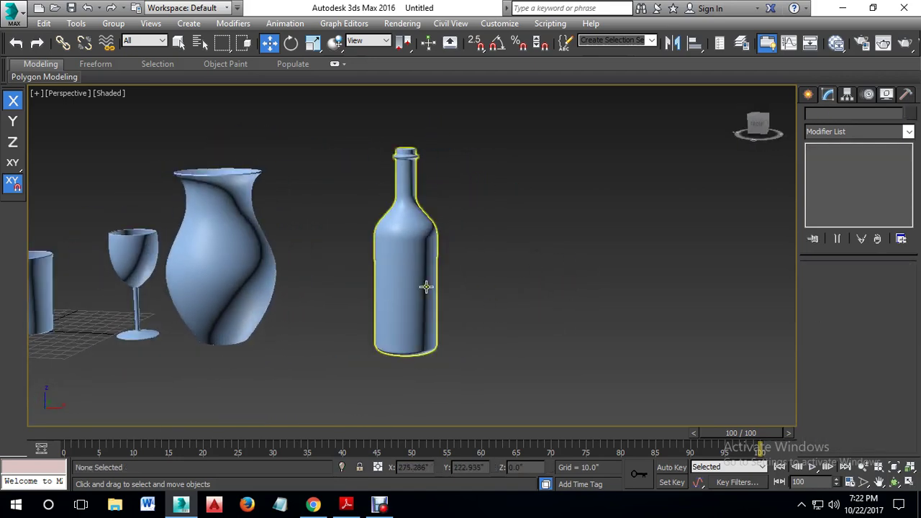
pyautogui.click(427, 288)
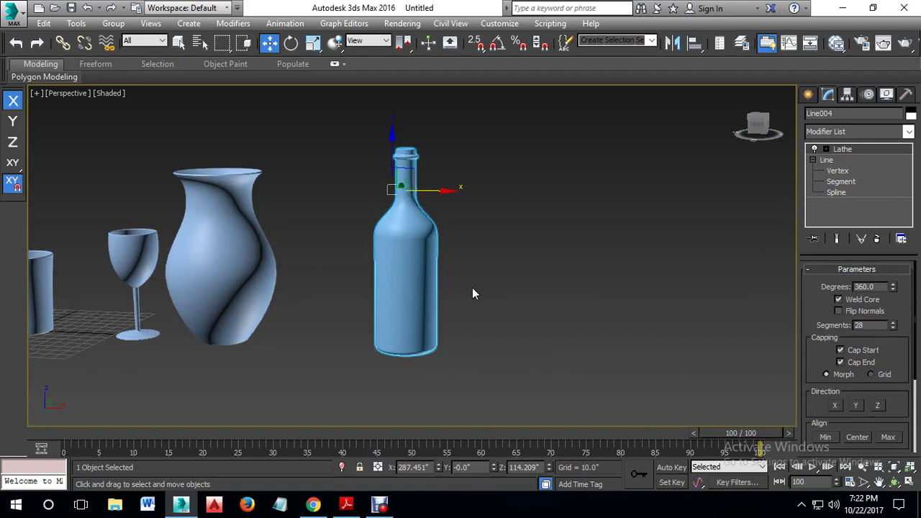
pyautogui.keyDown('alt'); pyautogui.moveTo(451, 289); pyautogui.dragTo(543, 243, button='middle'); pyautogui.keyUp('alt')
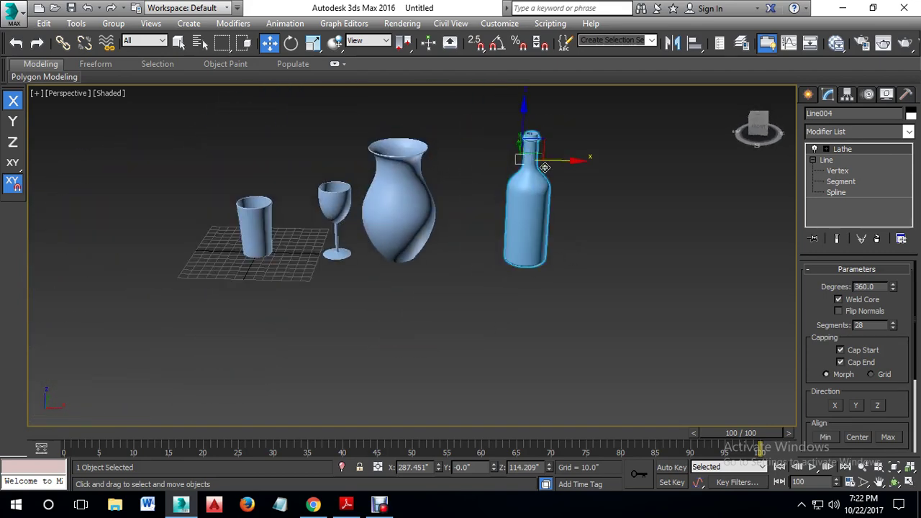
pyautogui.moveTo(561, 162); pyautogui.dragTo(513, 166)
pyautogui.moveTo(534, 266); pyautogui.dragTo(494, 264, button='middle')
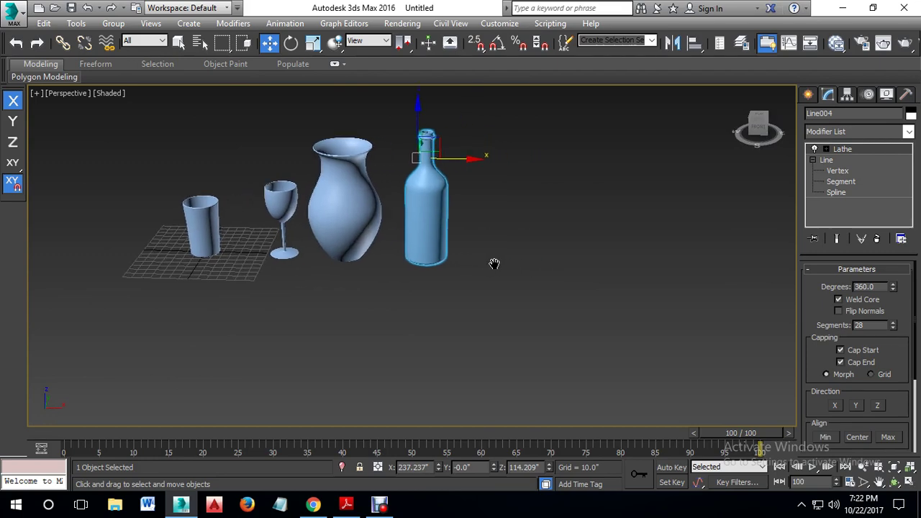
# Step: In the front view, start a Line spline beside the bottle with its first point about 51 inches above the ground line
pyautogui.hotkey('alt', 'w')
pyautogui.rightClick(621, 184)
pyautogui.hotkey('alt', 'w')
pyautogui.moveTo(621, 185); pyautogui.dragTo(523, 179, button='middle')
pyautogui.scroll(-5, 547, 215)
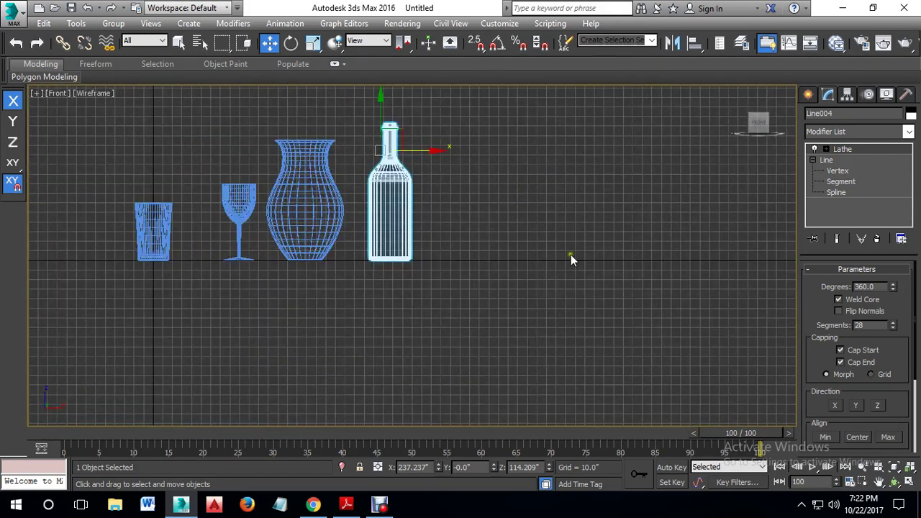
pyautogui.click(808, 94)
pyautogui.click(832, 191)
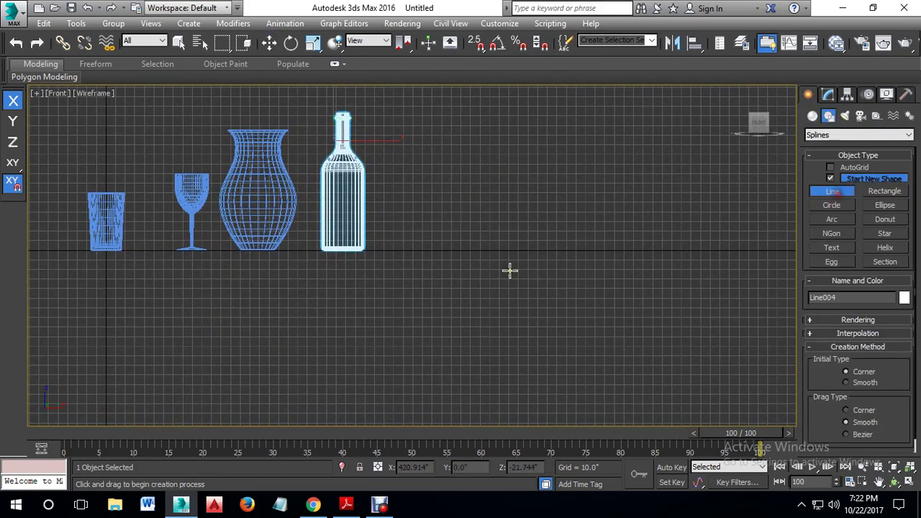
pyautogui.scroll(3, 438, 251)
pyautogui.scroll(2, 394, 177)
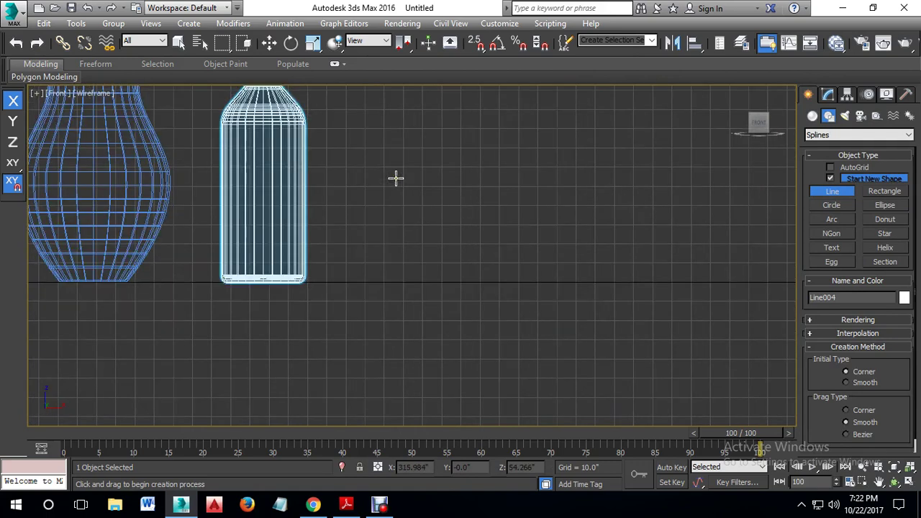
pyautogui.click(384, 185)
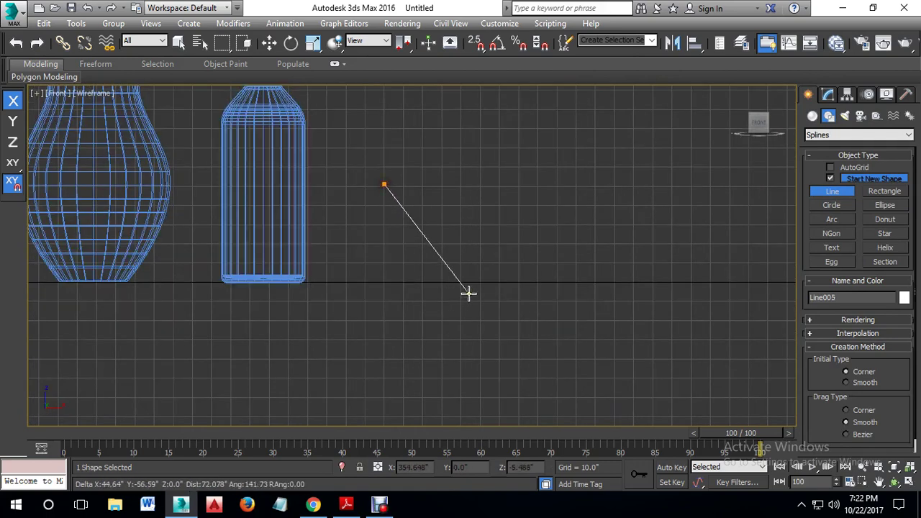
pyautogui.moveTo(480, 281); pyautogui.dragTo(509, 282)
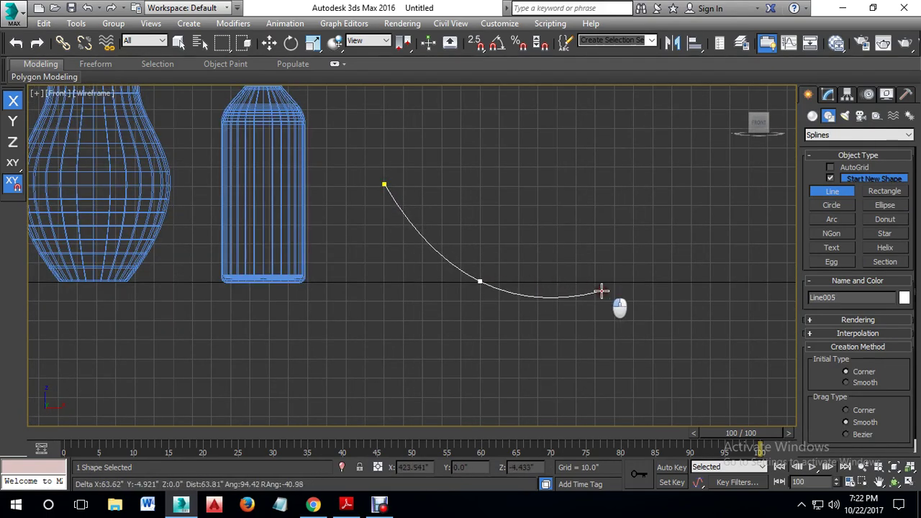
pyautogui.press('BackSpace')
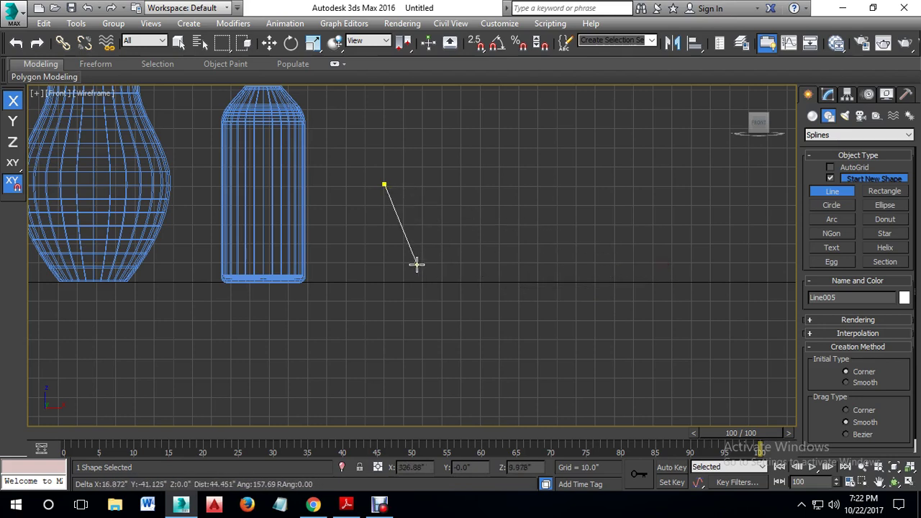
pyautogui.moveTo(415, 235); pyautogui.dragTo(455, 255)
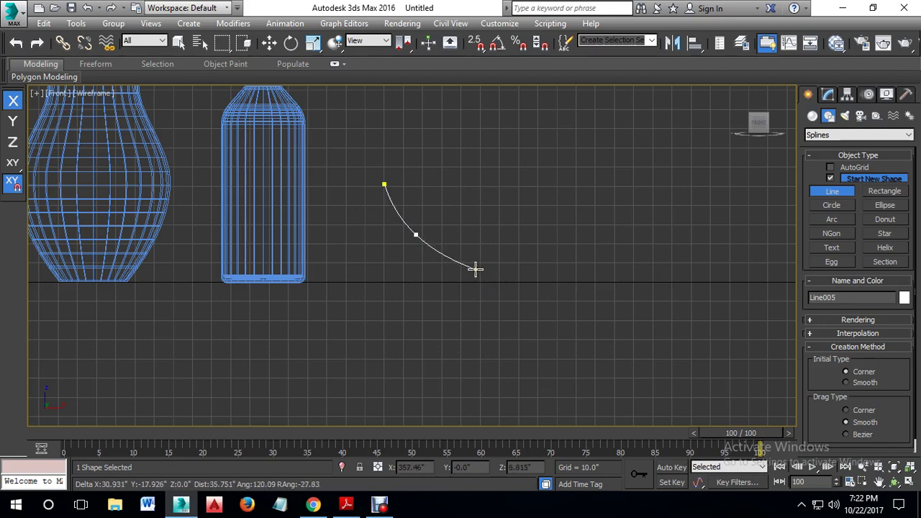
pyautogui.press('BackSpace')
# Step: Complete the bowl's half-profile with a smooth curved middle point and an end point on the ground line
pyautogui.moveTo(395, 233); pyautogui.dragTo(453, 280)
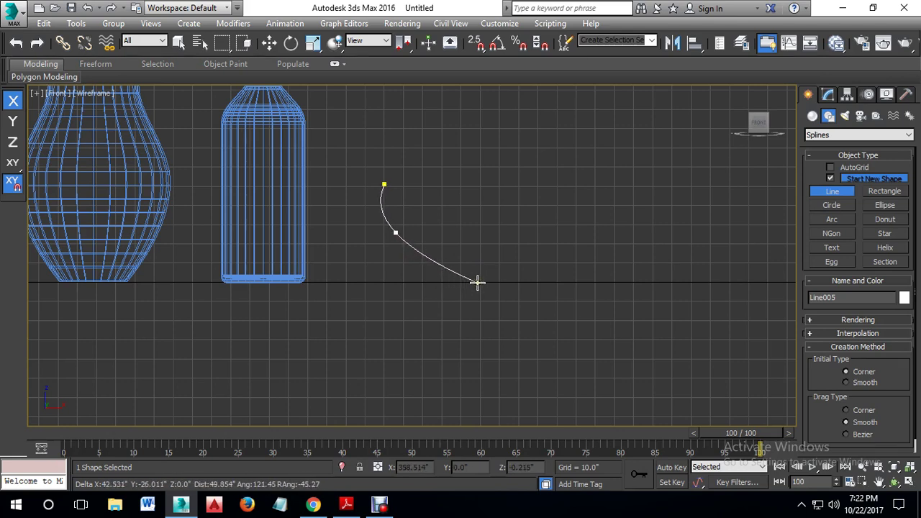
pyautogui.click(477, 280)
pyautogui.rightClick(485, 249)
pyautogui.rightClick(504, 247)
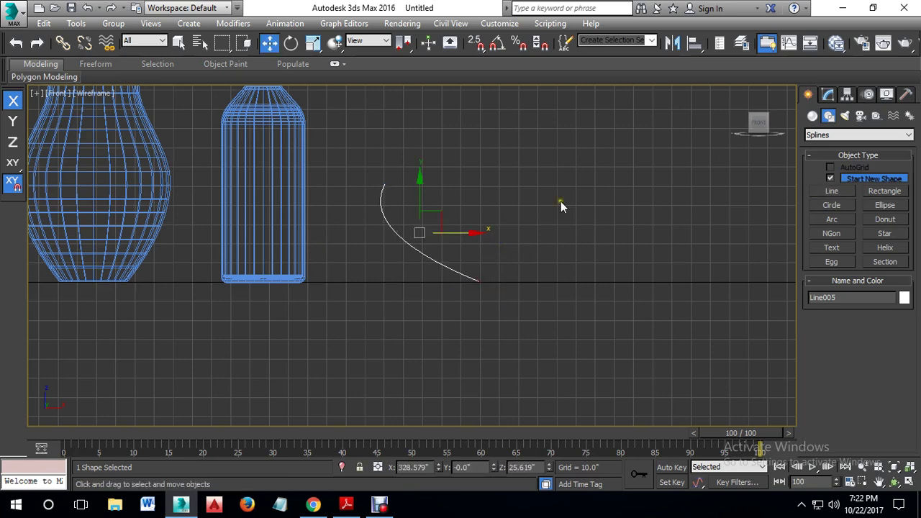
# Step: At vertex level, lower the bowl profile's middle vertex about 9 inches and shift the ground-level end vertex about 5 inches along X toward the bottle
pyautogui.click(827, 95)
pyautogui.click(812, 150)
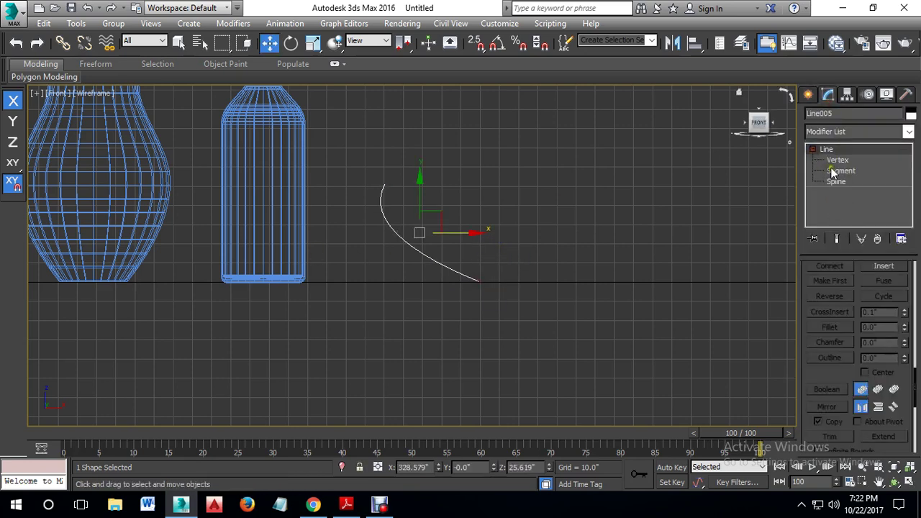
pyautogui.click(836, 160)
pyautogui.click(395, 232)
pyautogui.moveTo(425, 232); pyautogui.dragTo(425, 249)
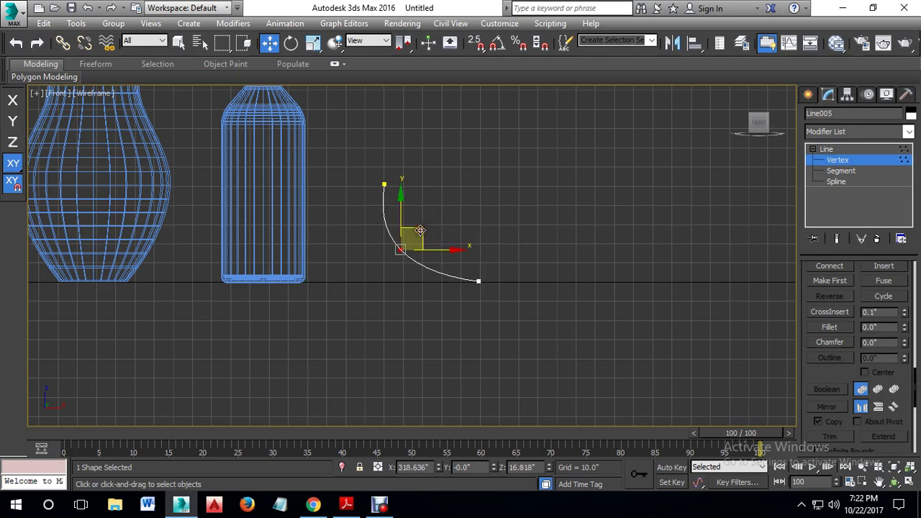
pyautogui.moveTo(514, 248); pyautogui.dragTo(458, 300)
pyautogui.click(585, 296)
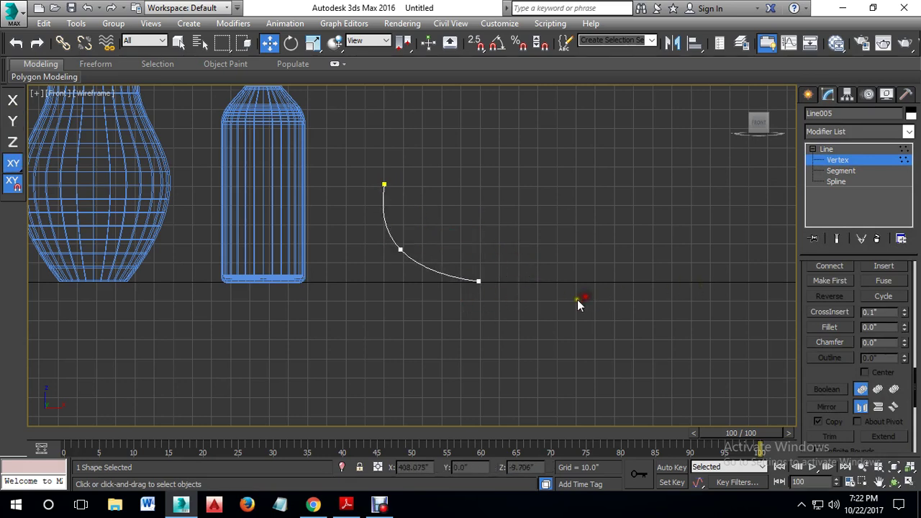
pyautogui.moveTo(499, 272)
pyautogui.mouseDown()
pyautogui.moveTo(450, 297)
pyautogui.moveTo(516, 281)
pyautogui.moveTo(507, 277)
pyautogui.mouseUp()
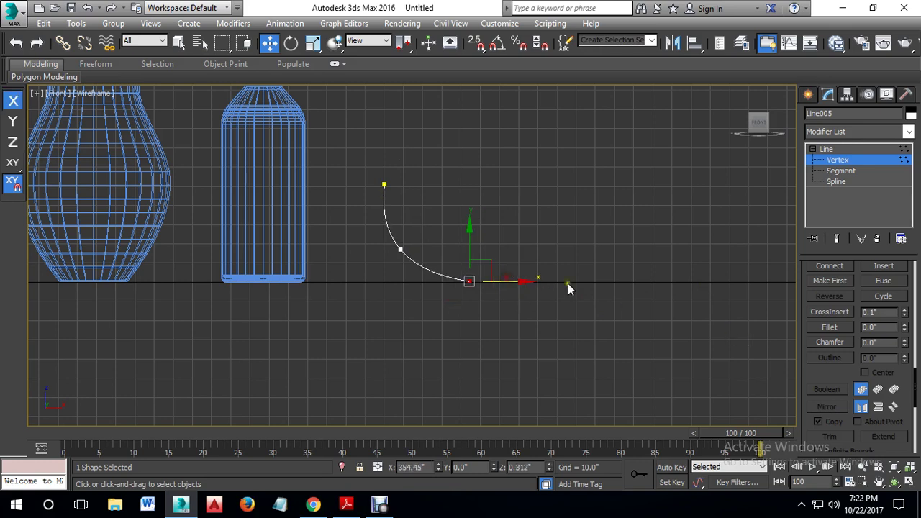
# Step: Leave vertex editing and apply a Lathe modifier to the bowl profile with Max alignment
pyautogui.click(836, 162)
pyautogui.click(586, 218)
pyautogui.moveTo(438, 156); pyautogui.dragTo(337, 337)
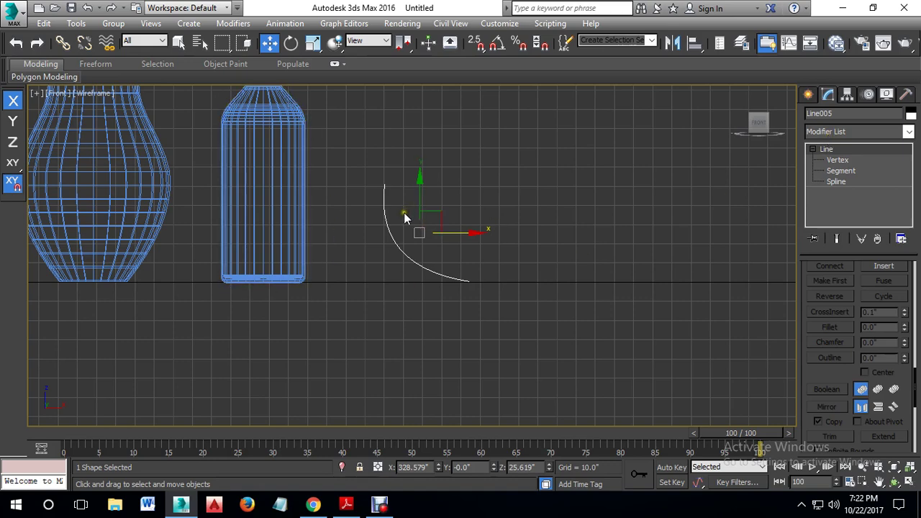
pyautogui.click(835, 133)
pyautogui.press('l')
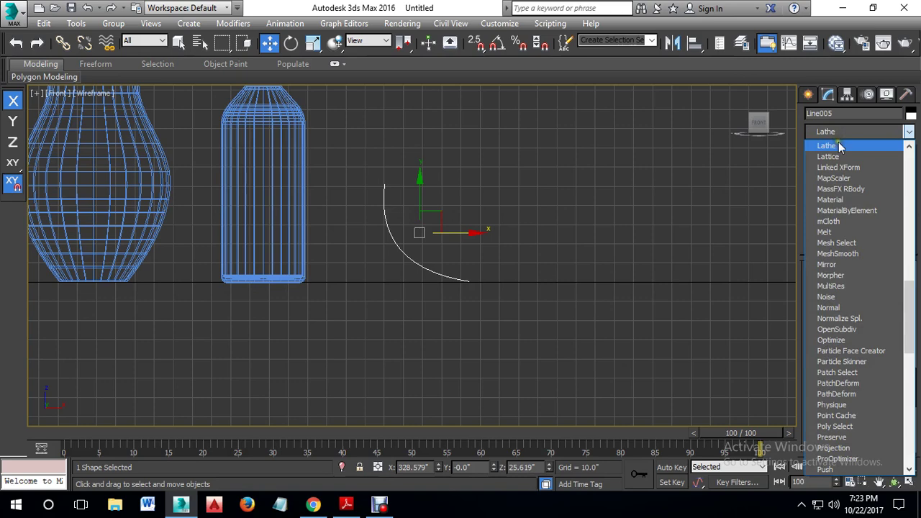
pyautogui.click(838, 147)
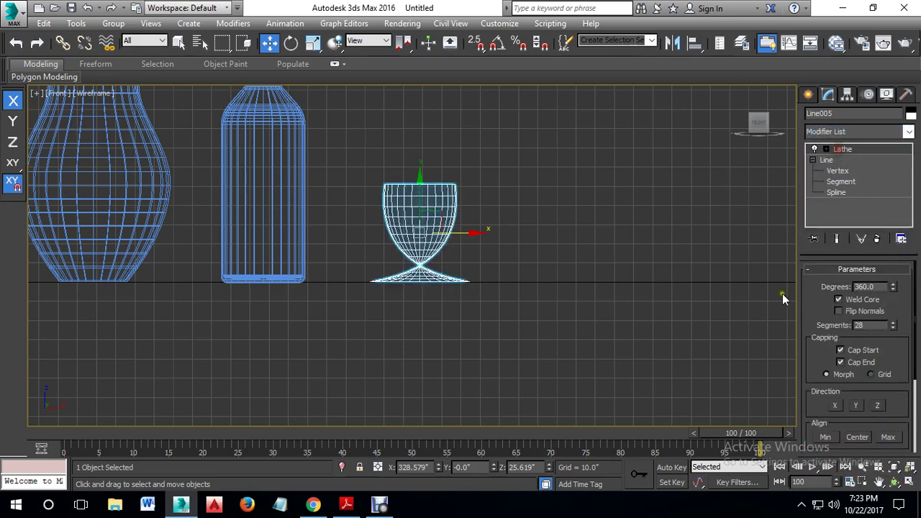
pyautogui.scroll(-2, 902, 386)
pyautogui.click(888, 377)
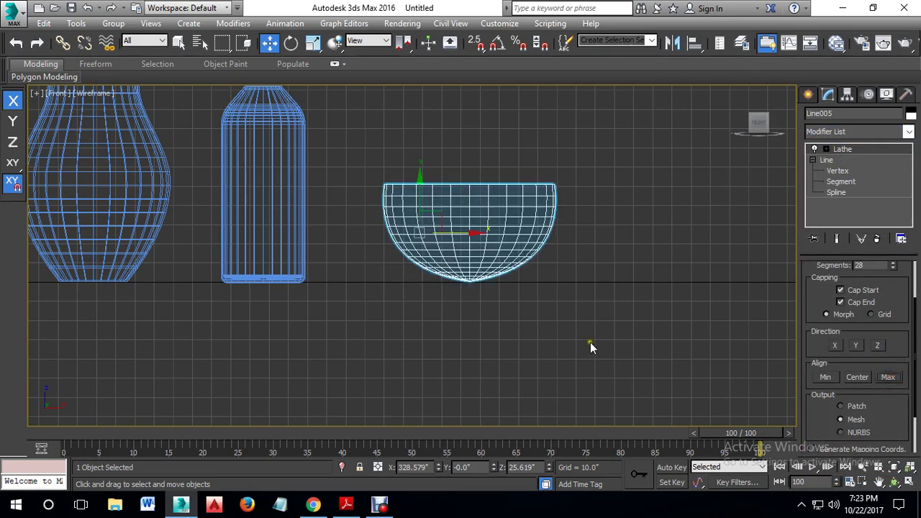
# Step: Examine the lathed bowl's shape and underside in the perspective view
pyautogui.hotkey('alt', 'w')
pyautogui.rightClick(684, 401)
pyautogui.hotkey('alt', 'w')
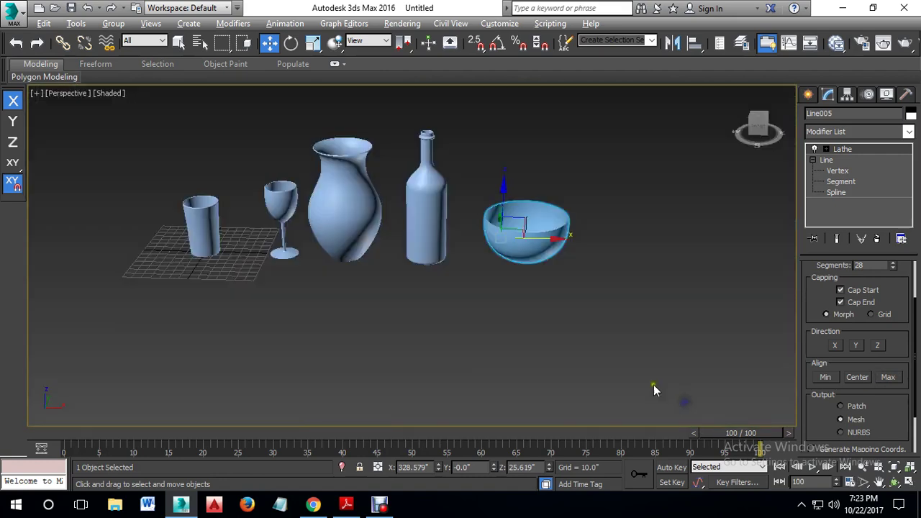
pyautogui.scroll(5, 545, 321)
pyautogui.keyDown('alt'); pyautogui.moveTo(524, 353); pyautogui.dragTo(563, 336, button='middle'); pyautogui.keyUp('alt')
pyautogui.keyDown('alt'); pyautogui.moveTo(508, 322); pyautogui.dragTo(502, 284, button='middle'); pyautogui.keyUp('alt')
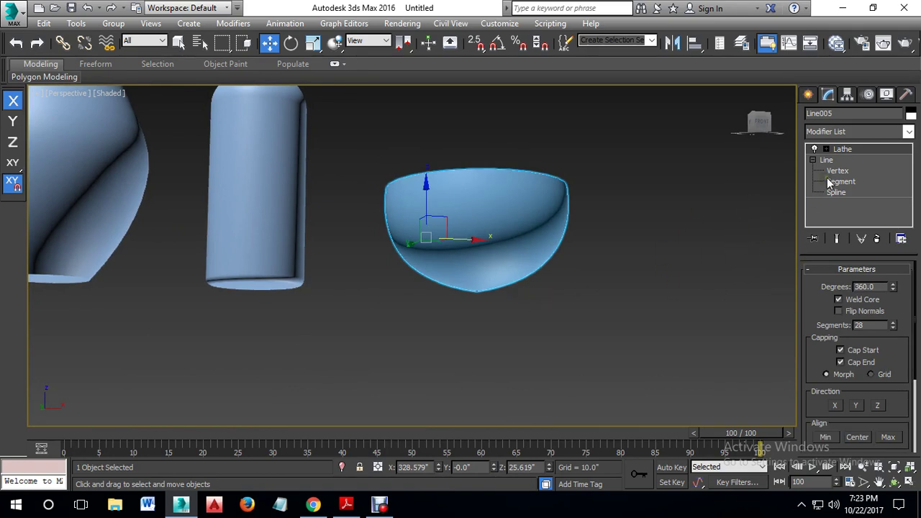
pyautogui.keyDown('alt'); pyautogui.moveTo(506, 252); pyautogui.dragTo(536, 255, button='middle'); pyautogui.keyUp('alt')
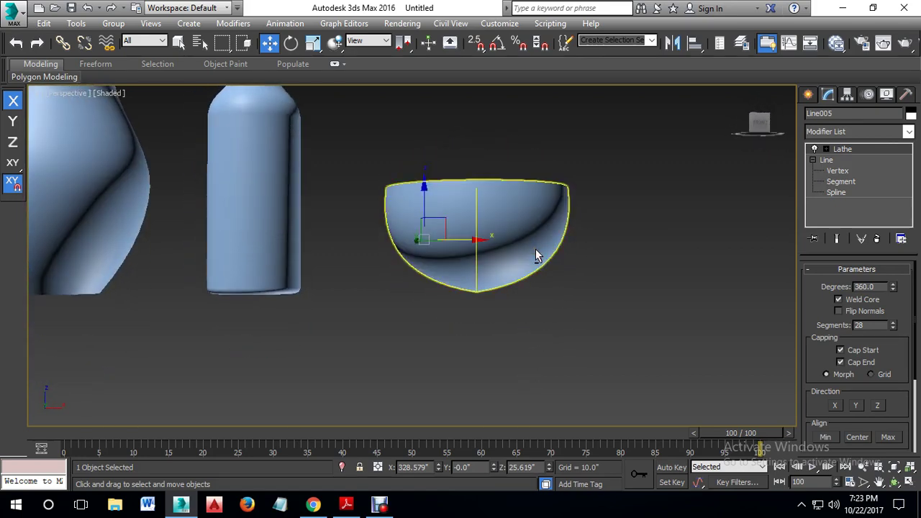
# Step: Return to the bowl profile's vertices, use Refine to insert a vertex near its lower end, and select that vertex
pyautogui.click(834, 172)
pyautogui.scroll(3, 473, 320)
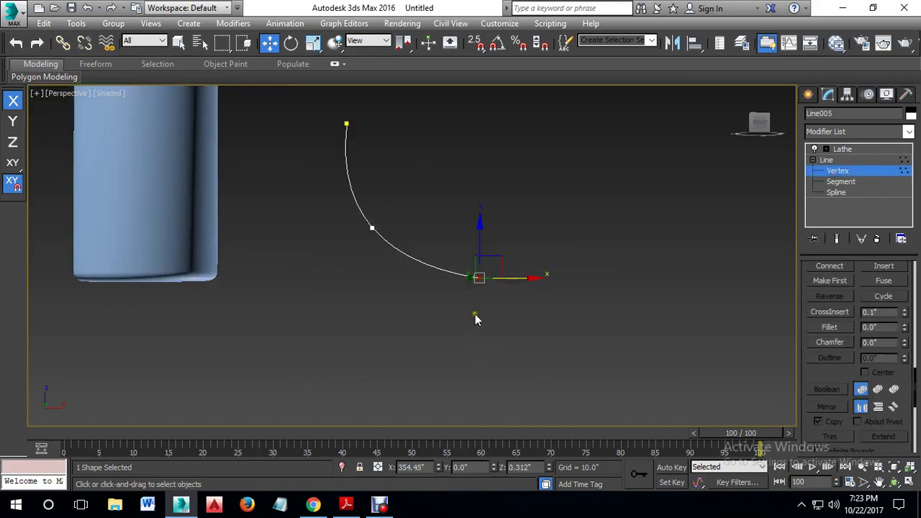
pyautogui.scroll(2, 473, 320)
pyautogui.scroll(2, 452, 254)
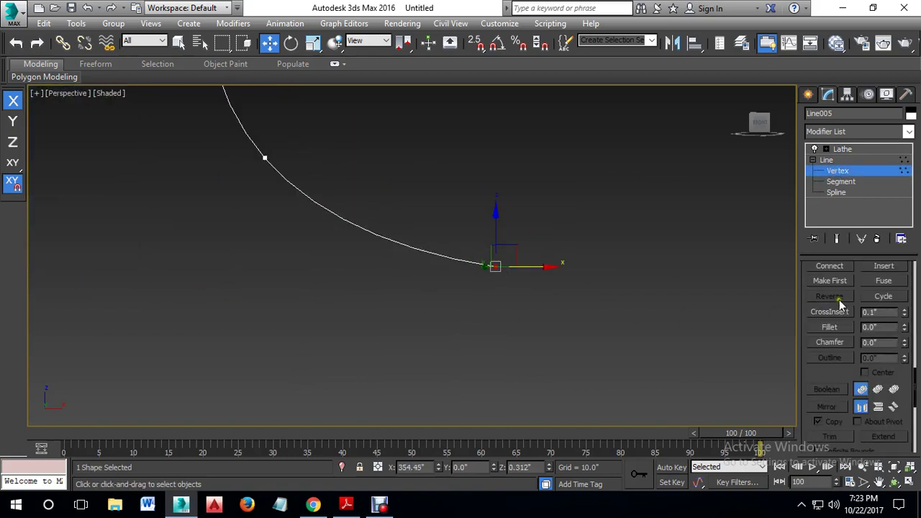
pyautogui.scroll(5, 834, 359)
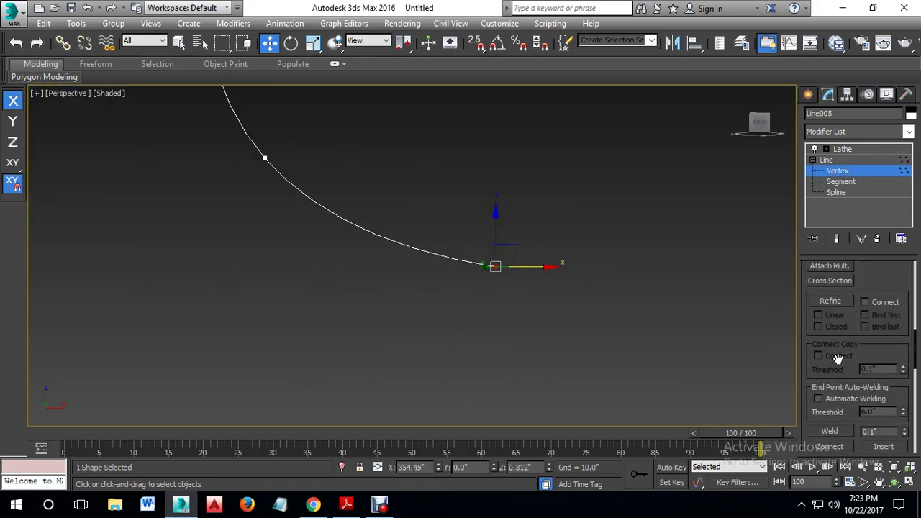
pyautogui.scroll(2, 836, 357)
pyautogui.click(831, 341)
pyautogui.click(427, 253)
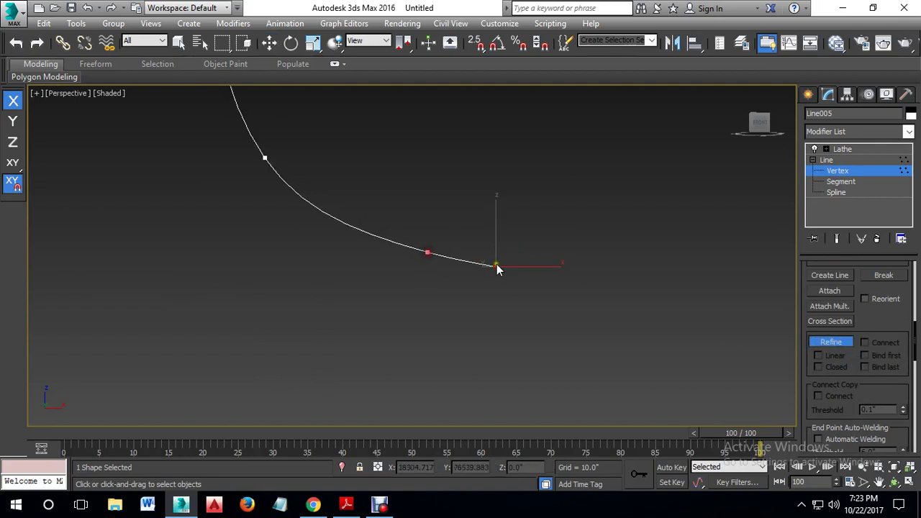
pyautogui.press('w')
pyautogui.moveTo(441, 234); pyautogui.dragTo(414, 273)
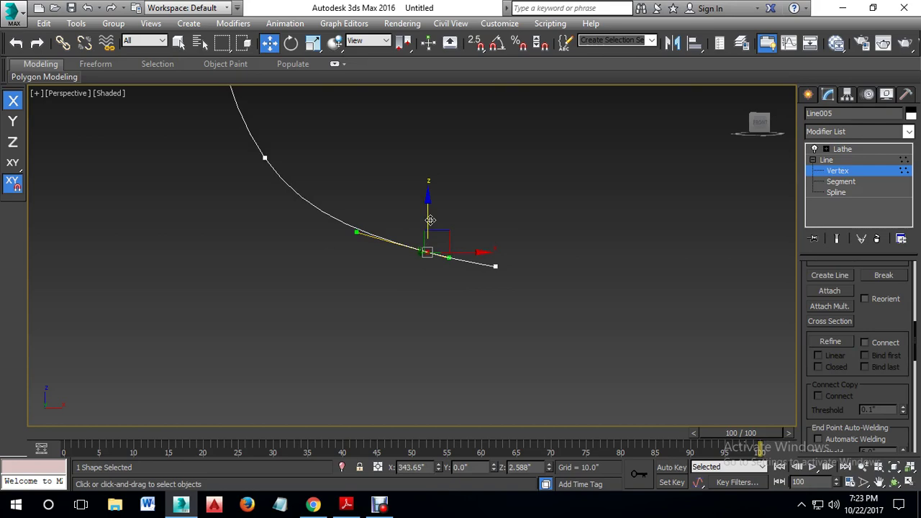
# Step: In the front view, convert the inserted base vertex to the Corner type
pyautogui.hotkey('alt', 'w')
pyautogui.rightClick(619, 215)
pyautogui.hotkey('alt', 'w')
pyautogui.scroll(3, 447, 271)
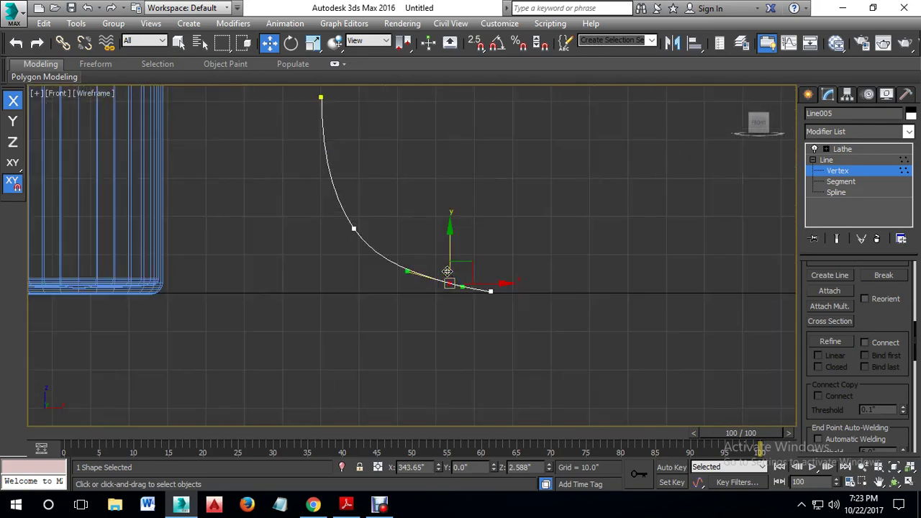
pyautogui.scroll(3, 447, 271)
pyautogui.rightClick(451, 295)
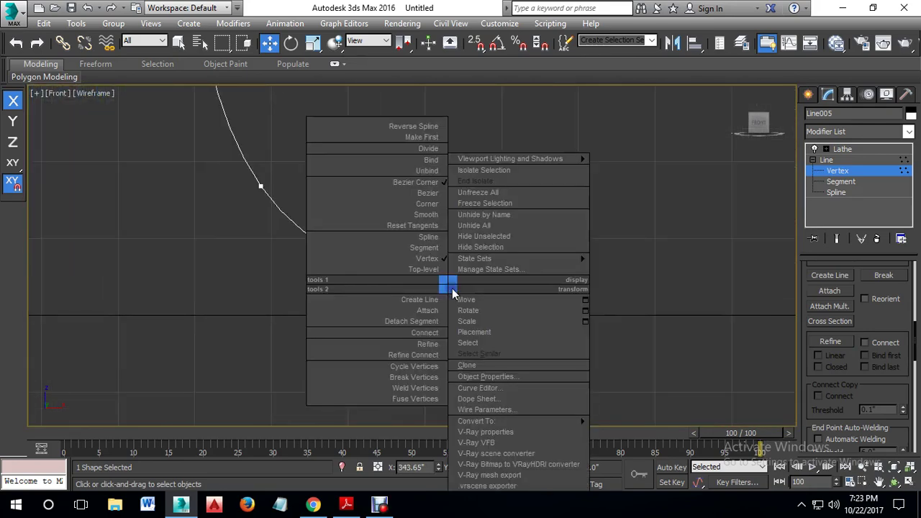
pyautogui.click(429, 206)
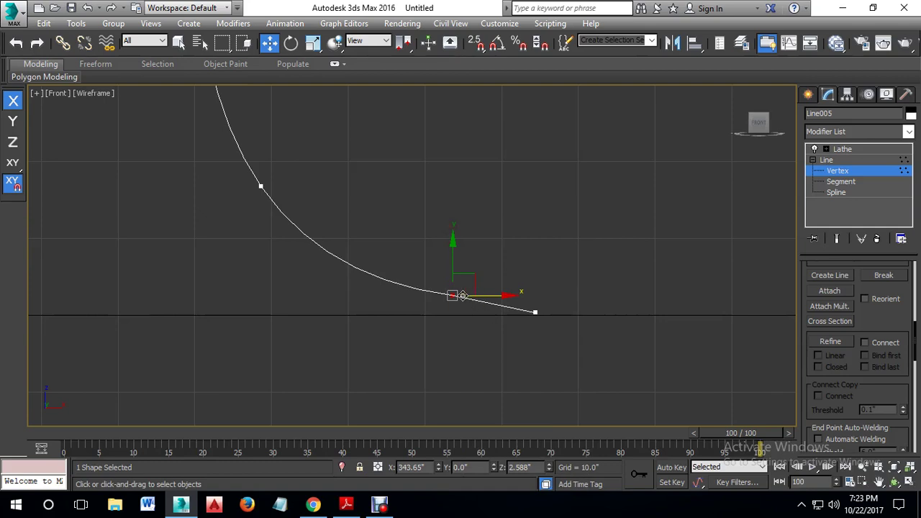
# Step: Turn on snapping and lower the inserted vertex along Y to the end vertex's height, flattening the bowl's base
pyautogui.press('s')
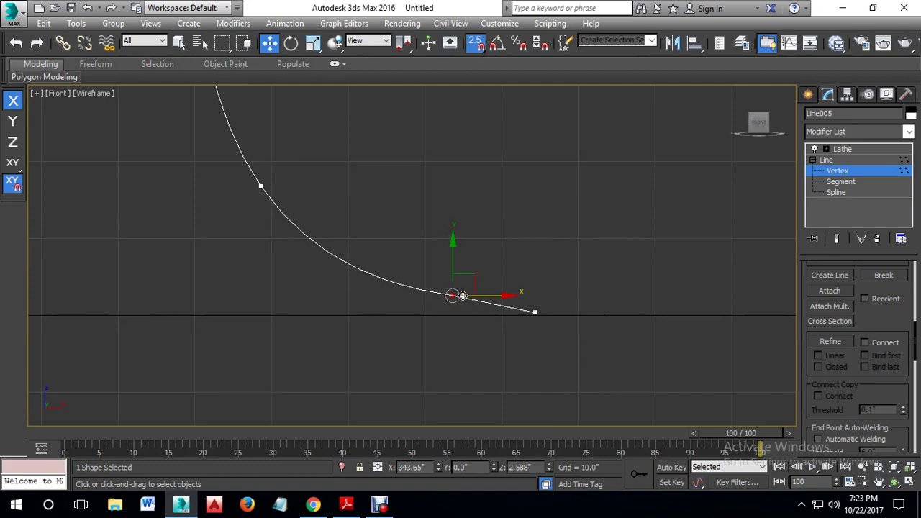
pyautogui.moveTo(460, 284); pyautogui.dragTo(561, 323)
pyautogui.click(580, 327)
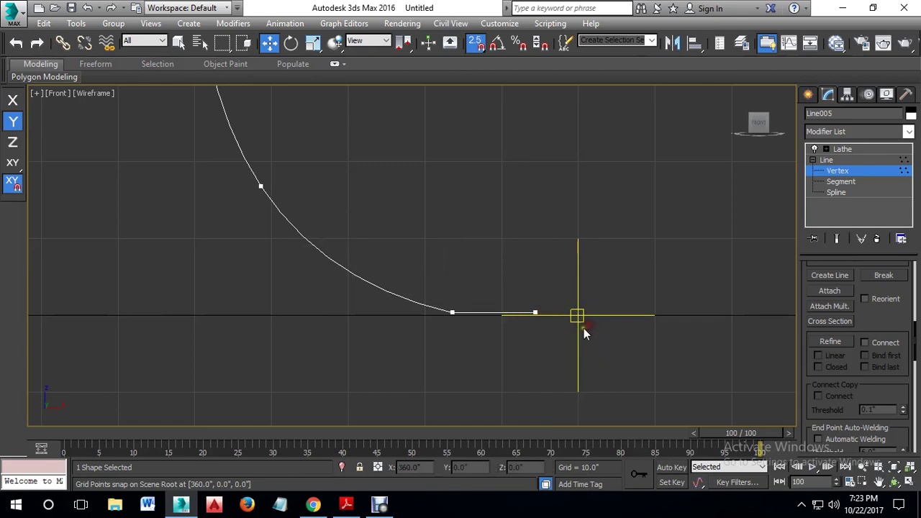
# Step: Exit vertex editing and examine the bowl's flattened base and interior in the perspective view
pyautogui.click(838, 171)
pyautogui.click(561, 232)
pyautogui.hotkey('alt', 'w')
pyautogui.click(664, 382)
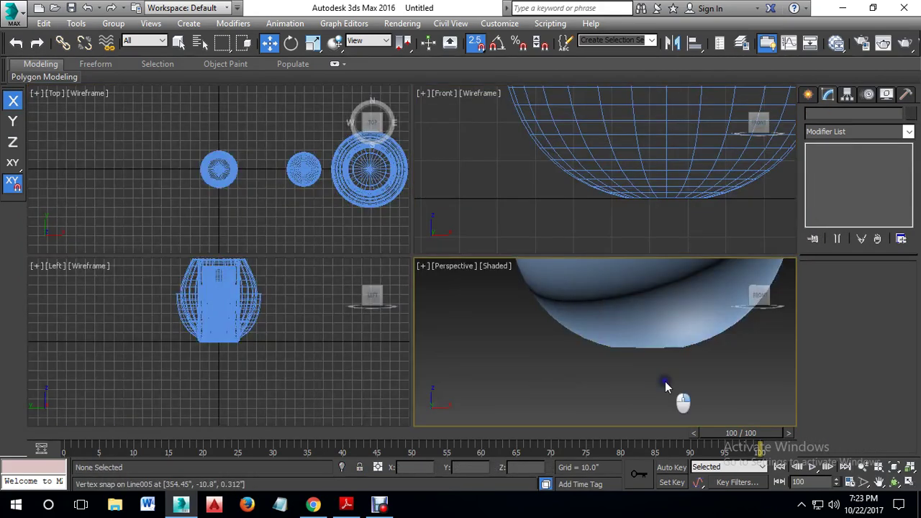
pyautogui.hotkey('alt', 'w')
pyautogui.scroll(-5, 707, 338)
pyautogui.moveTo(707, 339); pyautogui.dragTo(576, 384, button='middle')
pyautogui.keyDown('alt'); pyautogui.moveTo(594, 321); pyautogui.dragTo(592, 360, button='middle'); pyautogui.keyUp('alt')
# Step: Return to the bowl profile's vertices, turn off snapping and lower the rim vertex along Z to make the bowl shallower
pyautogui.click(551, 294)
pyautogui.click(838, 170)
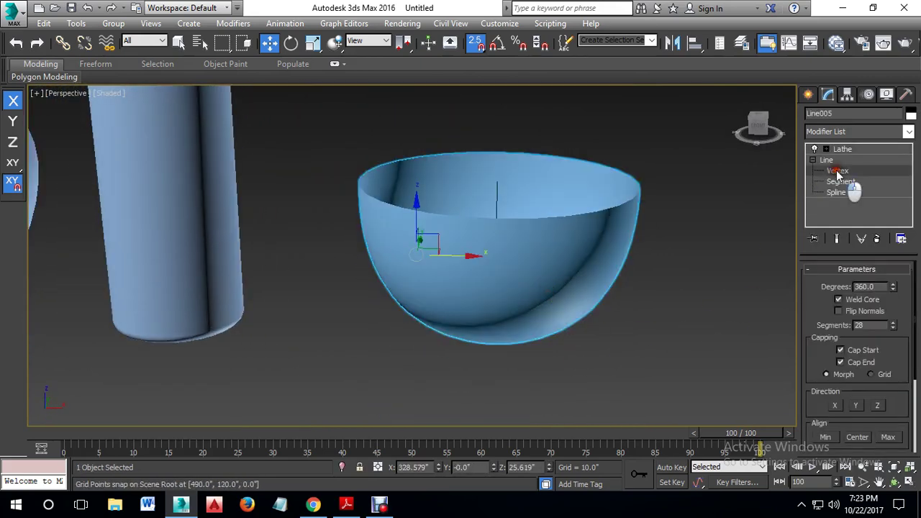
pyautogui.click(358, 178)
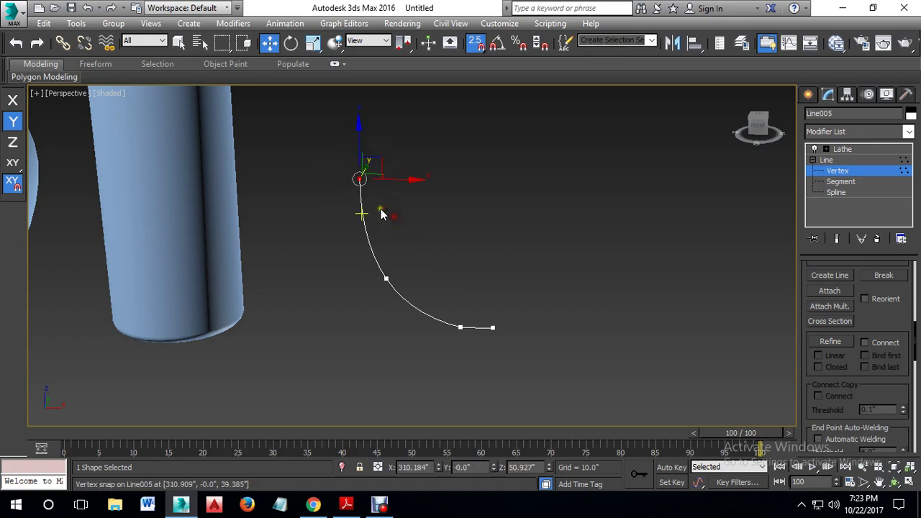
pyautogui.click(361, 160)
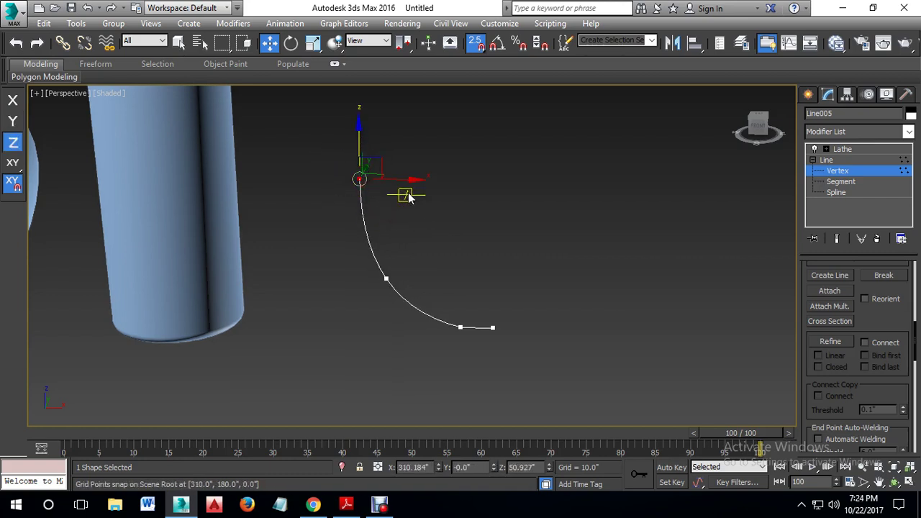
pyautogui.press('s')
pyautogui.moveTo(359, 137); pyautogui.dragTo(360, 184)
# Step: Shift the profile's middle vertex slightly down and move the base corner vertex outward along X to widen the flat base
pyautogui.click(386, 279)
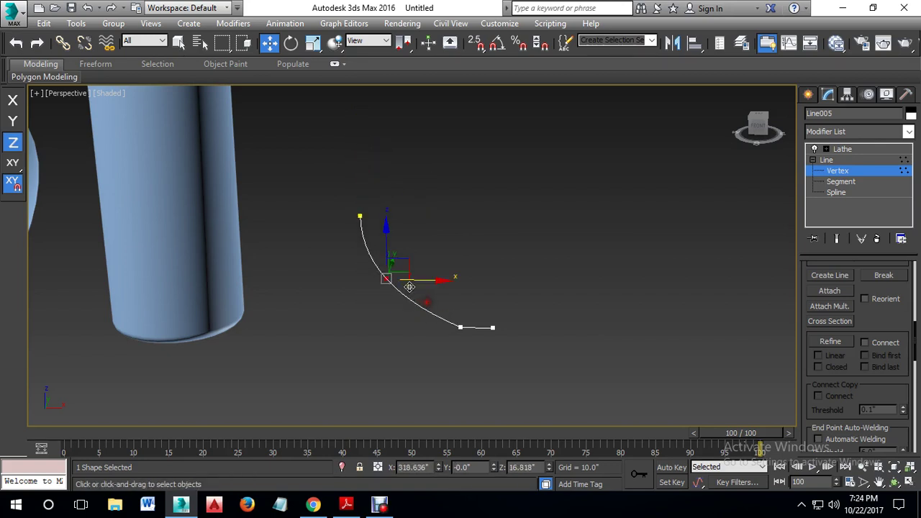
pyautogui.moveTo(398, 268); pyautogui.dragTo(412, 273)
pyautogui.click(461, 325)
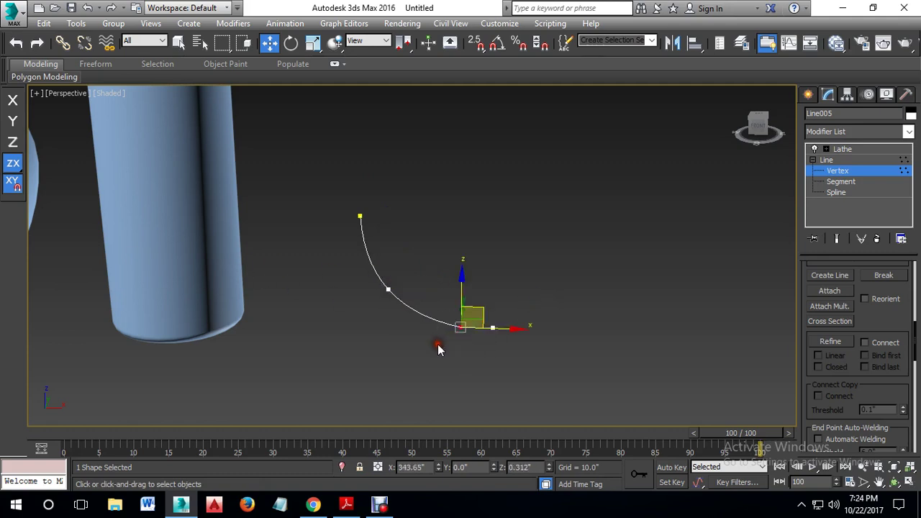
pyautogui.moveTo(505, 329)
pyautogui.mouseDown()
pyautogui.moveTo(491, 329)
pyautogui.moveTo(506, 330)
pyautogui.mouseUp()
pyautogui.click(578, 289)
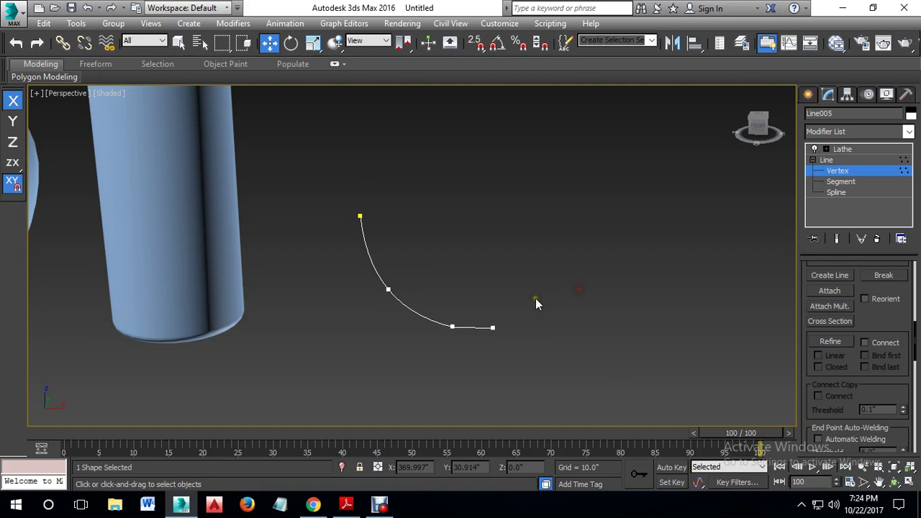
# Step: Outline the bowl's profile spline inward by about 1 inch to give the wall thickness
pyautogui.click(827, 192)
pyautogui.moveTo(453, 281); pyautogui.dragTo(349, 344)
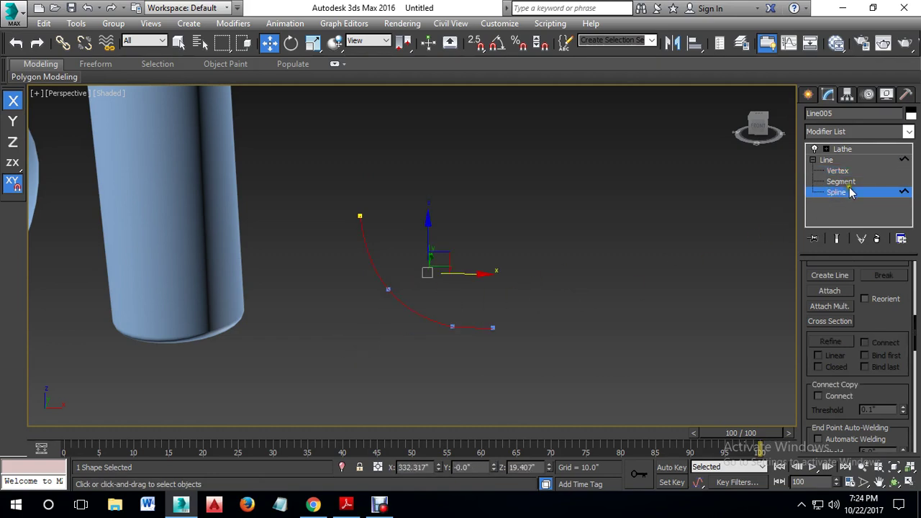
pyautogui.scroll(-5, 877, 338)
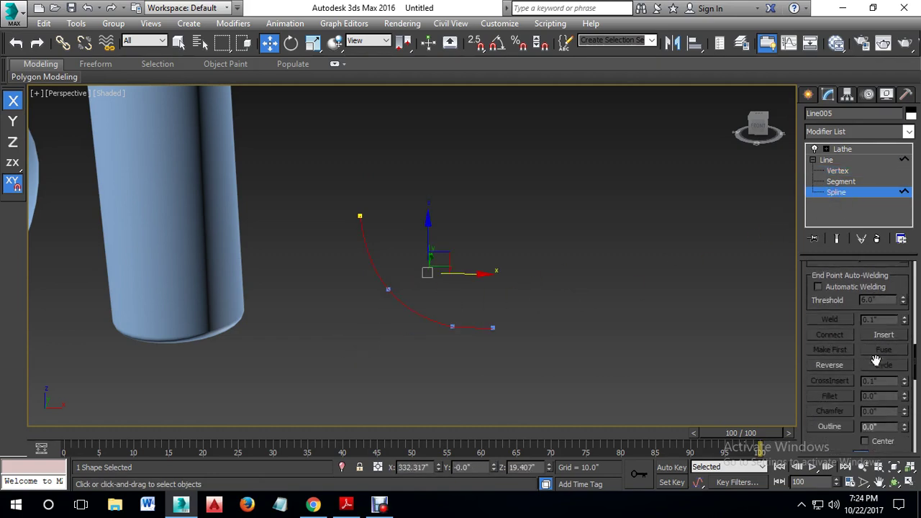
pyautogui.click(905, 425)
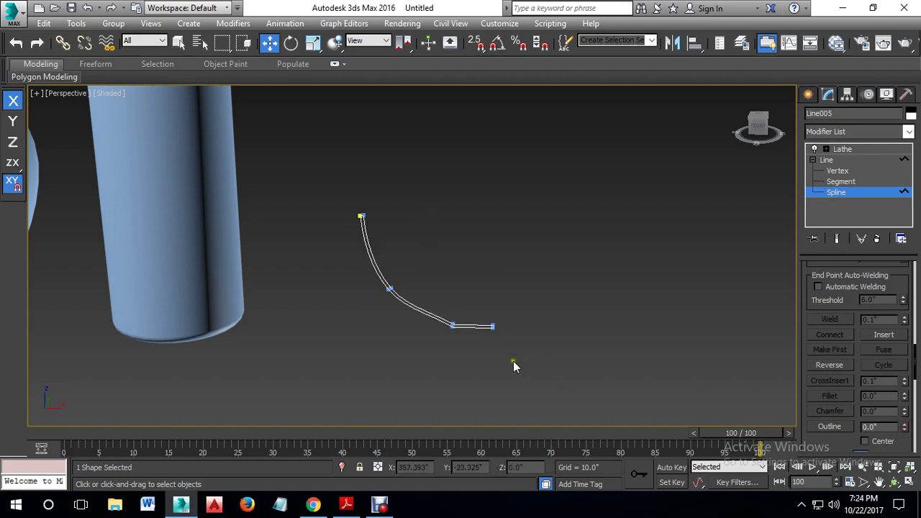
# Step: Delete the short segment closing the outlined profile at the bowl's central axis
pyautogui.scroll(6, 532, 352)
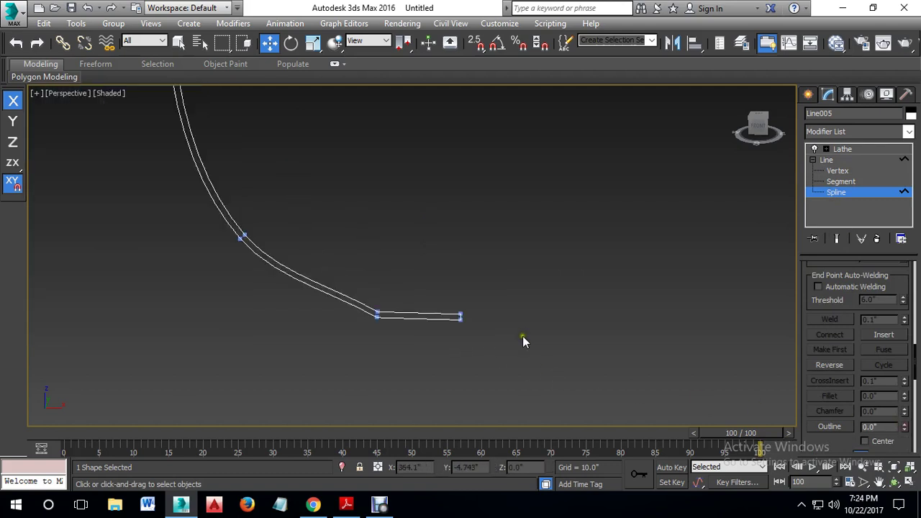
pyautogui.click(839, 181)
pyautogui.click(465, 296)
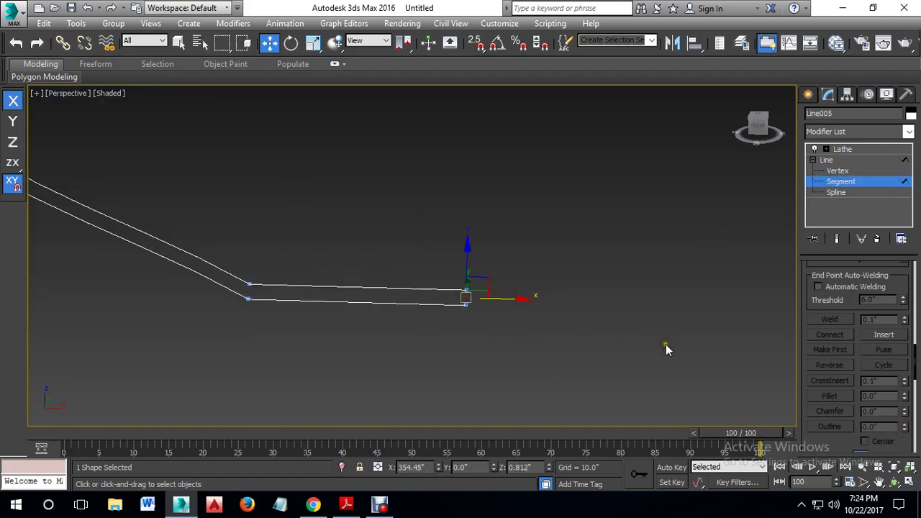
pyautogui.press('Delete')
# Step: Select the two rim vertices of the bowl's profile and round them with Fillet
pyautogui.moveTo(485, 319); pyautogui.dragTo(606, 320, button='middle')
pyautogui.scroll(-6, 620, 326)
pyautogui.moveTo(509, 216); pyautogui.dragTo(510, 287, button='middle')
pyautogui.scroll(7, 444, 241)
pyautogui.scroll(4, 444, 240)
pyautogui.click(847, 171)
pyautogui.moveTo(315, 207); pyautogui.dragTo(630, 285)
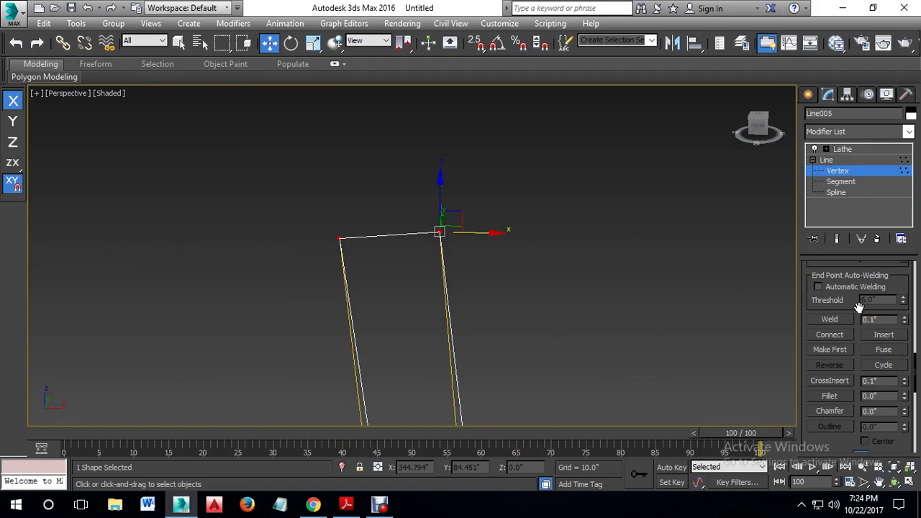
pyautogui.moveTo(852, 306); pyautogui.dragTo(855, 278)
pyautogui.moveTo(904, 368); pyautogui.dragTo(619, 358)
# Step: Raise the base's two inner vertices slightly along Z to thicken the bowl's bottom
pyautogui.scroll(-3, 618, 356)
pyautogui.moveTo(618, 357); pyautogui.dragTo(560, 251, button='middle')
pyautogui.scroll(-4, 602, 281)
pyautogui.moveTo(601, 281); pyautogui.dragTo(536, 250, button='middle')
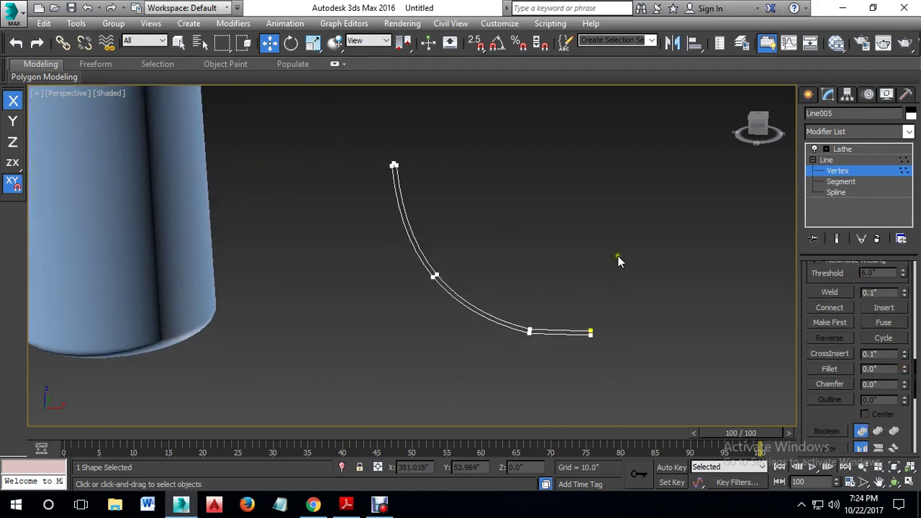
pyautogui.scroll(8, 576, 338)
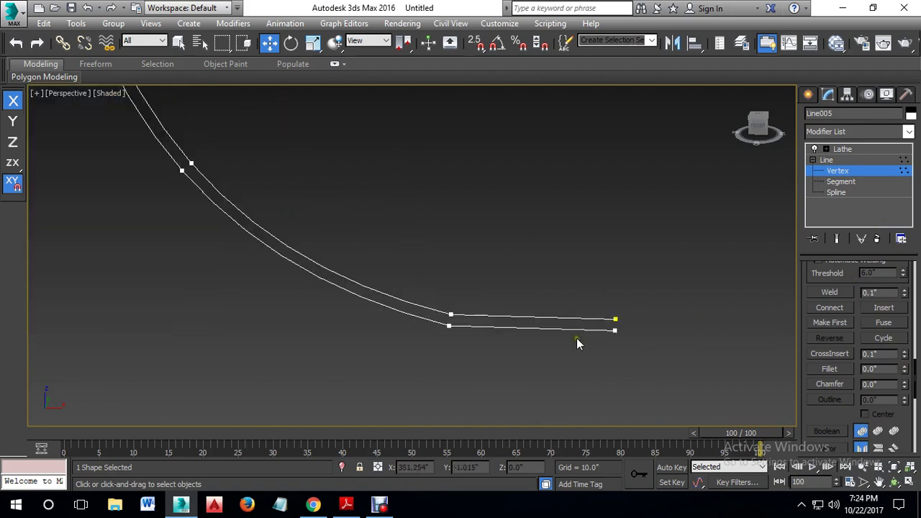
pyautogui.click(345, 295)
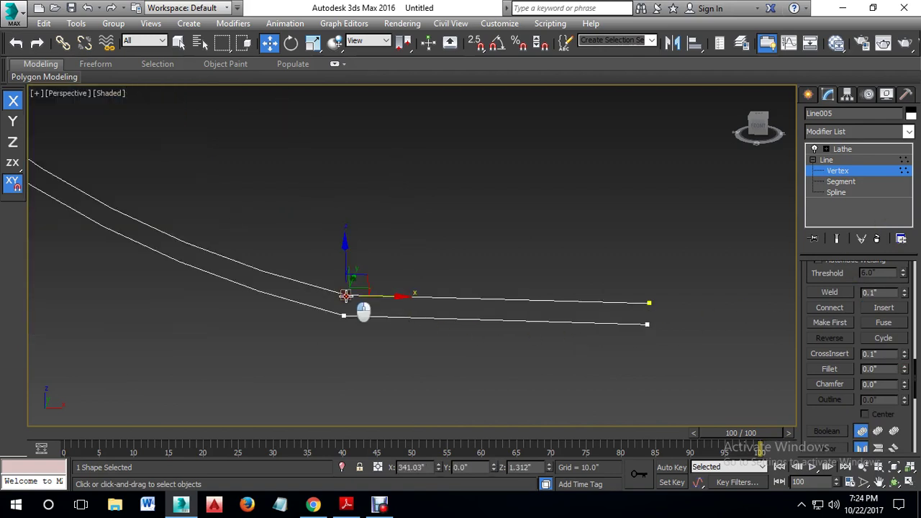
pyautogui.click(648, 302)
pyautogui.press('F7')
pyautogui.moveTo(649, 288); pyautogui.dragTo(651, 257)
pyautogui.moveTo(604, 210); pyautogui.dragTo(576, 235, button='middle')
pyautogui.moveTo(354, 271); pyautogui.dragTo(287, 323)
pyautogui.click(489, 260)
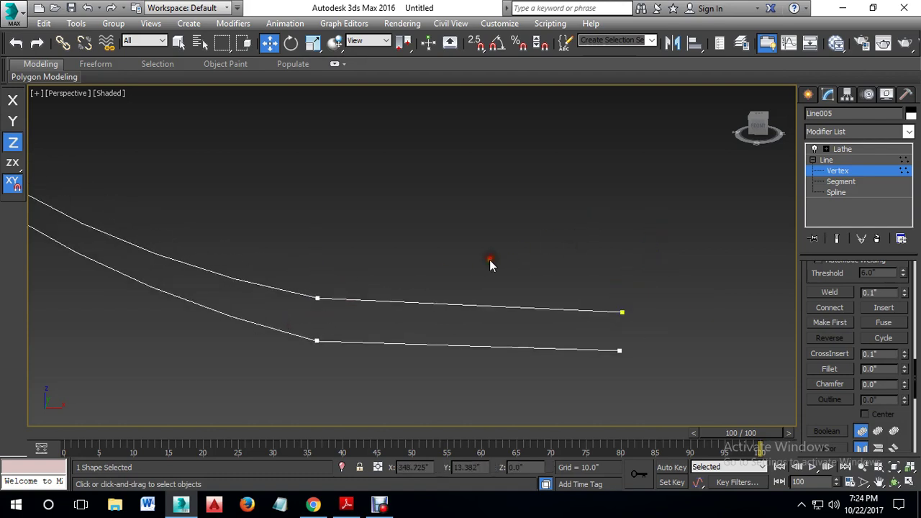
# Step: Exit vertex editing and examine the thickened bowl in the front wireframe and shaded perspective views
pyautogui.scroll(-5, 489, 265)
pyautogui.click(852, 171)
pyautogui.click(597, 208)
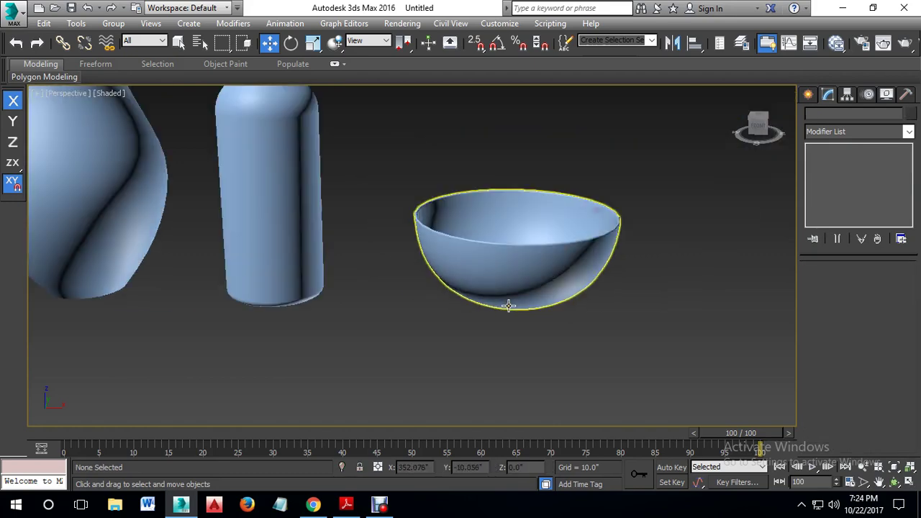
pyautogui.hotkey('alt', 'w')
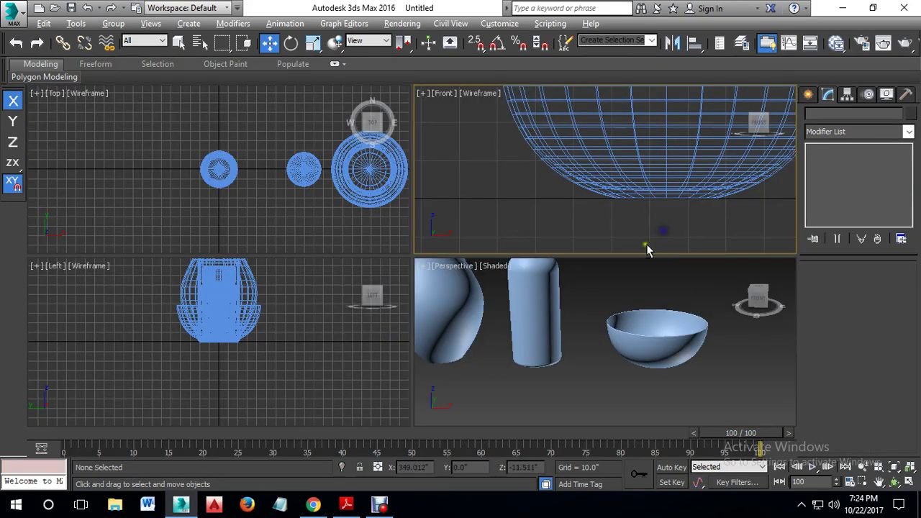
pyautogui.hotkey('alt', 'w')
pyautogui.scroll(-3, 443, 277)
pyautogui.moveTo(410, 267); pyautogui.dragTo(481, 302, button='middle')
pyautogui.scroll(2, 481, 302)
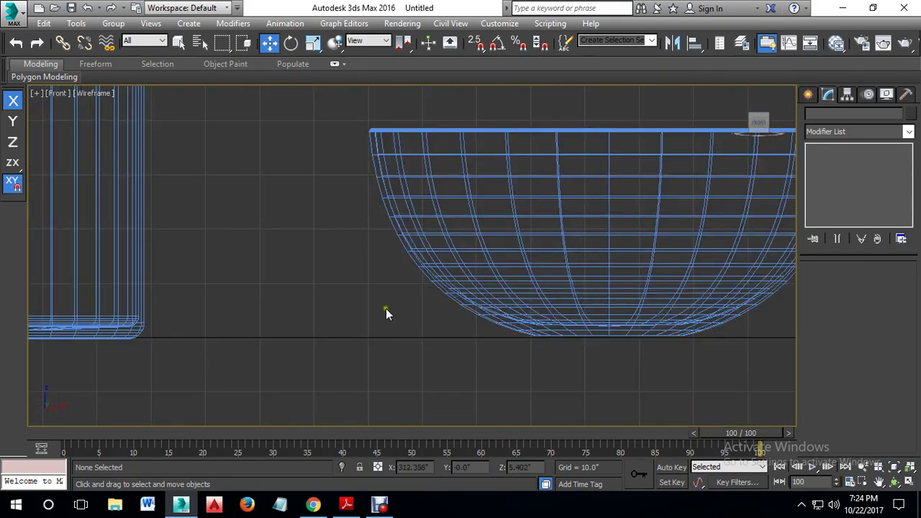
pyautogui.scroll(-2, 388, 305)
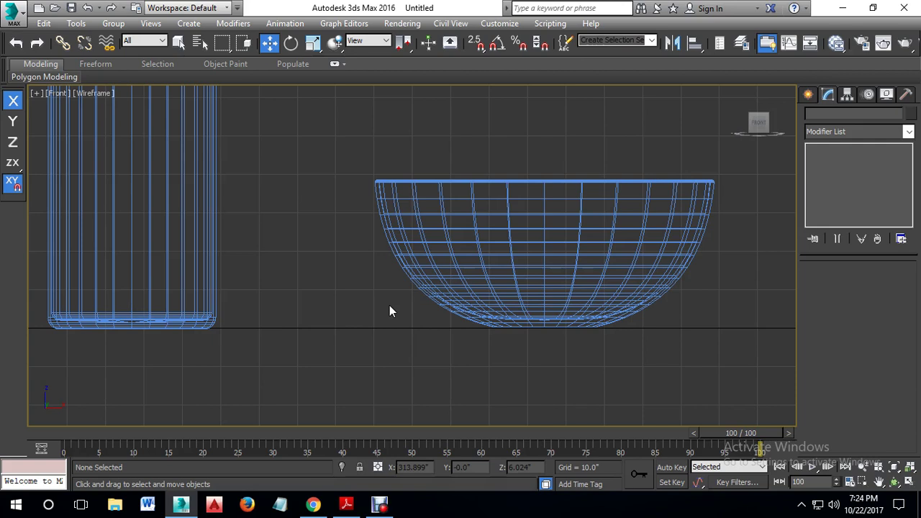
pyautogui.click(503, 290)
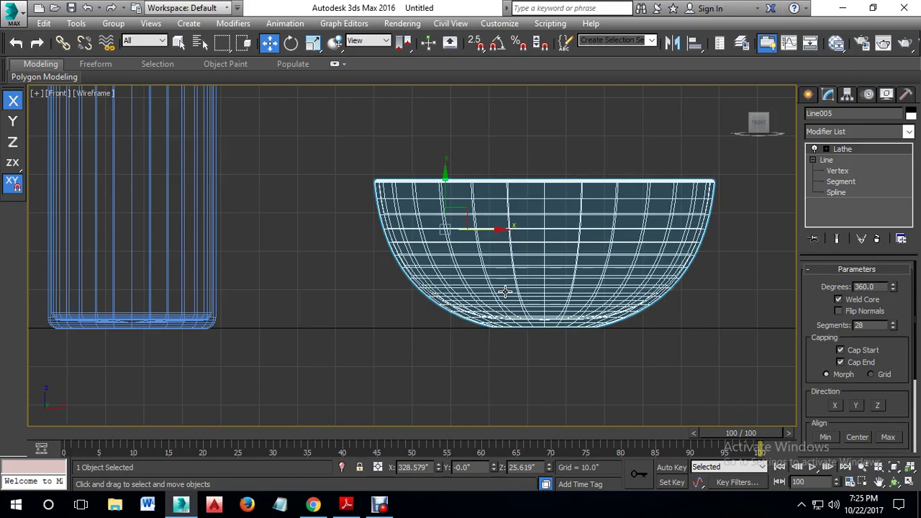
pyautogui.hotkey('alt', 'w')
pyautogui.rightClick(666, 395)
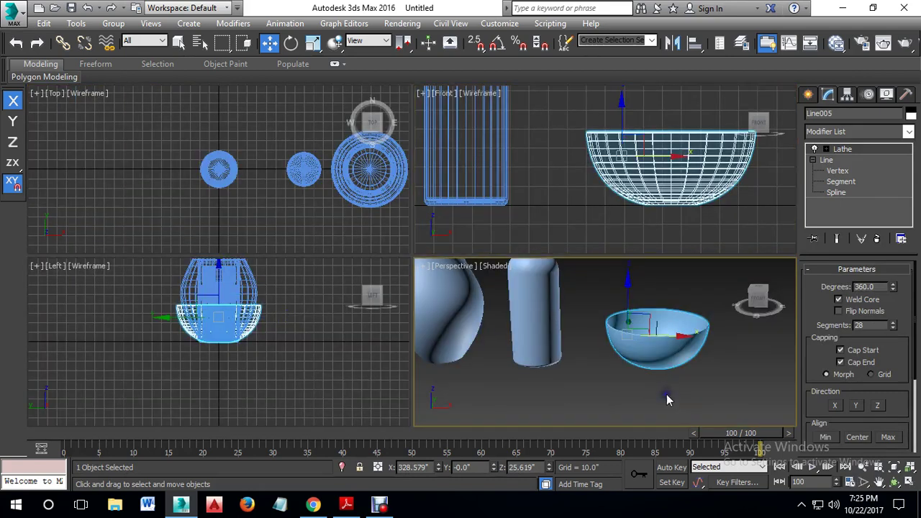
pyautogui.hotkey('alt', 'w')
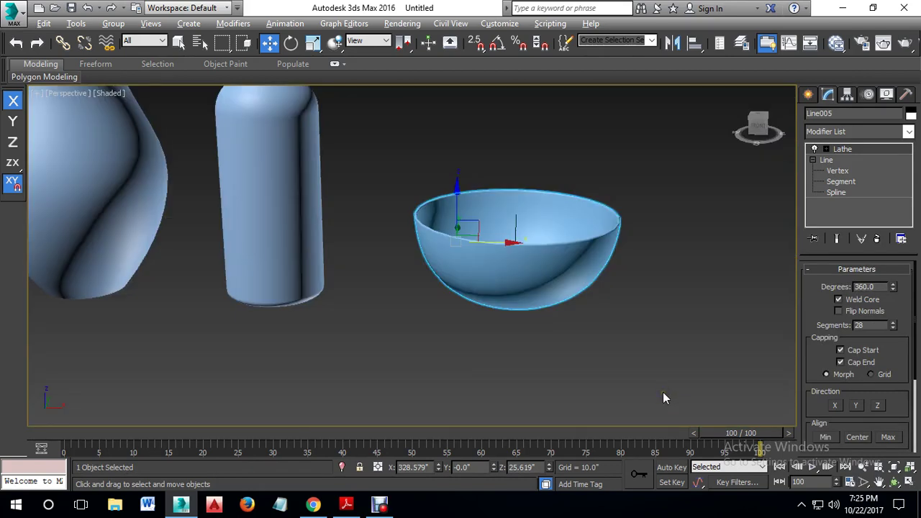
pyautogui.keyDown('alt'); pyautogui.moveTo(598, 313); pyautogui.dragTo(628, 330, button='middle'); pyautogui.keyUp('alt')
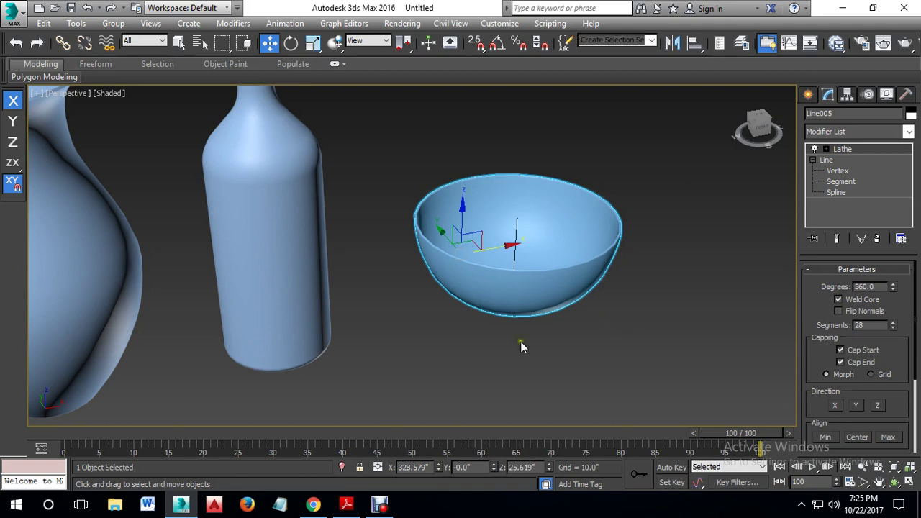
# Step: Move the bowl along X past the other pieces to the far side of the tumbler
pyautogui.click(268, 174)
pyautogui.keyDown('alt'); pyautogui.moveTo(309, 259); pyautogui.dragTo(281, 241, button='middle'); pyautogui.keyUp('alt')
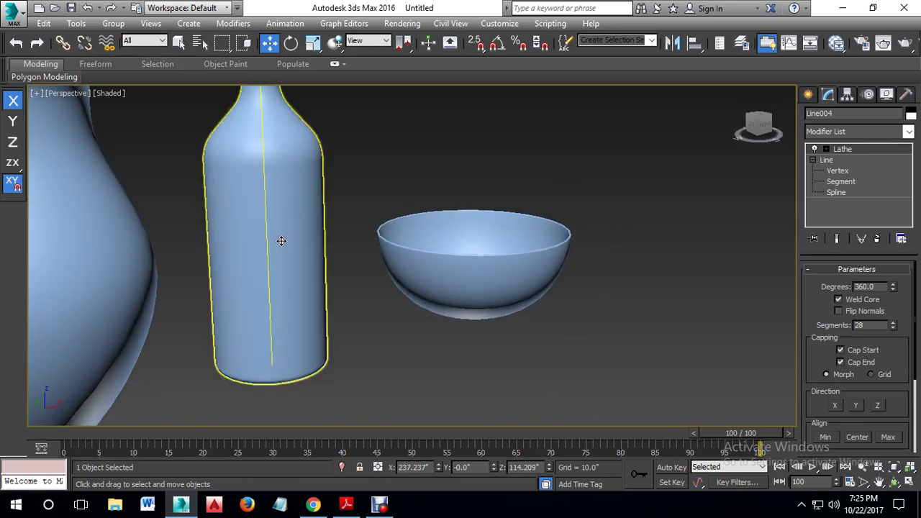
pyautogui.scroll(-5, 280, 241)
pyautogui.keyDown('alt'); pyautogui.moveTo(271, 273); pyautogui.dragTo(266, 300, button='middle'); pyautogui.keyUp('alt')
pyautogui.keyDown('alt'); pyautogui.moveTo(481, 288); pyautogui.dragTo(340, 306, button='middle'); pyautogui.keyUp('alt')
pyautogui.keyDown('alt'); pyautogui.moveTo(212, 220); pyautogui.dragTo(275, 242, button='middle'); pyautogui.keyUp('alt')
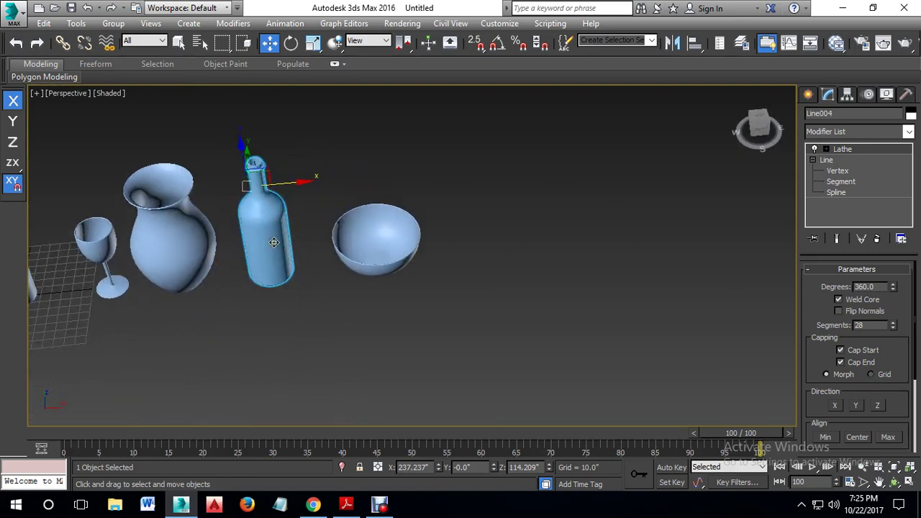
pyautogui.click(380, 238)
pyautogui.keyDown('alt'); pyautogui.moveTo(385, 244); pyautogui.dragTo(455, 248, button='middle'); pyautogui.keyUp('alt')
pyautogui.moveTo(570, 212); pyautogui.dragTo(274, 276)
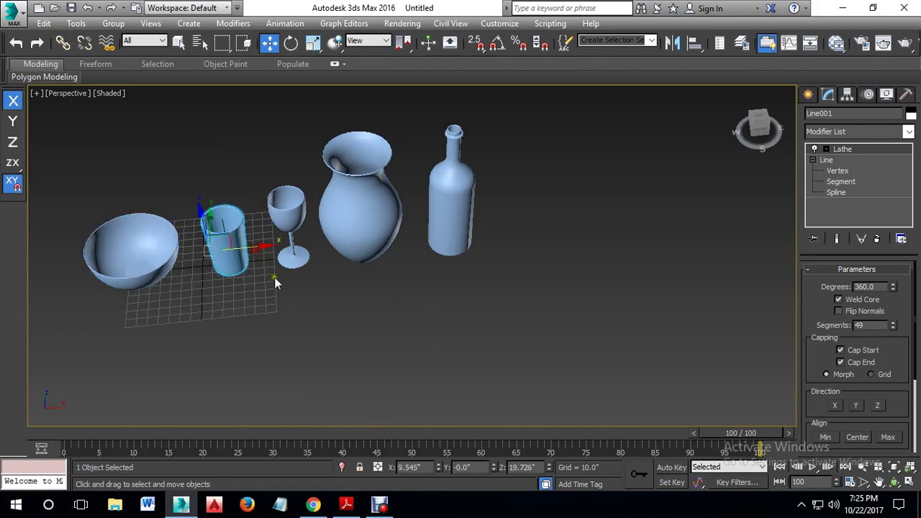
# Step: Clone the bottle as one independent copy about 69 inches along X, away from the vase
pyautogui.moveTo(459, 282); pyautogui.dragTo(341, 323, button='middle')
pyautogui.click(320, 268)
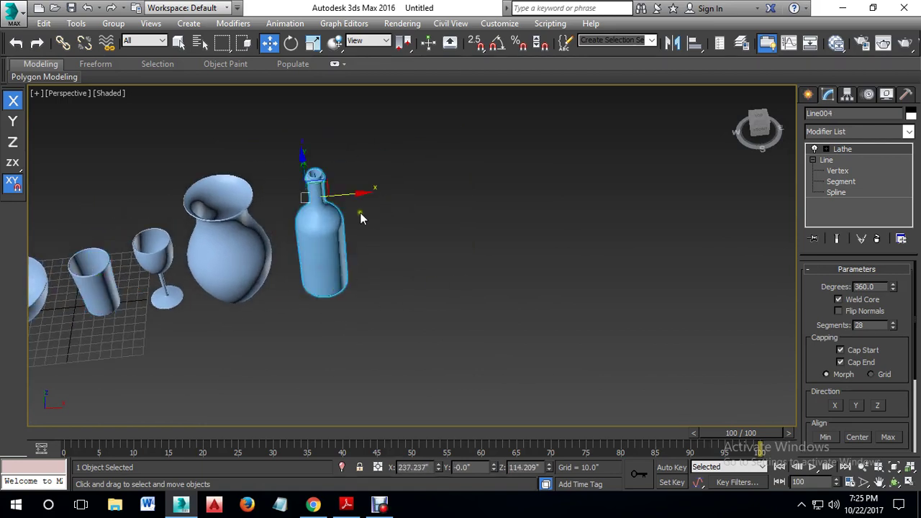
pyautogui.keyDown('shift'); pyautogui.moveTo(357, 195); pyautogui.dragTo(440, 210); pyautogui.keyUp('shift')
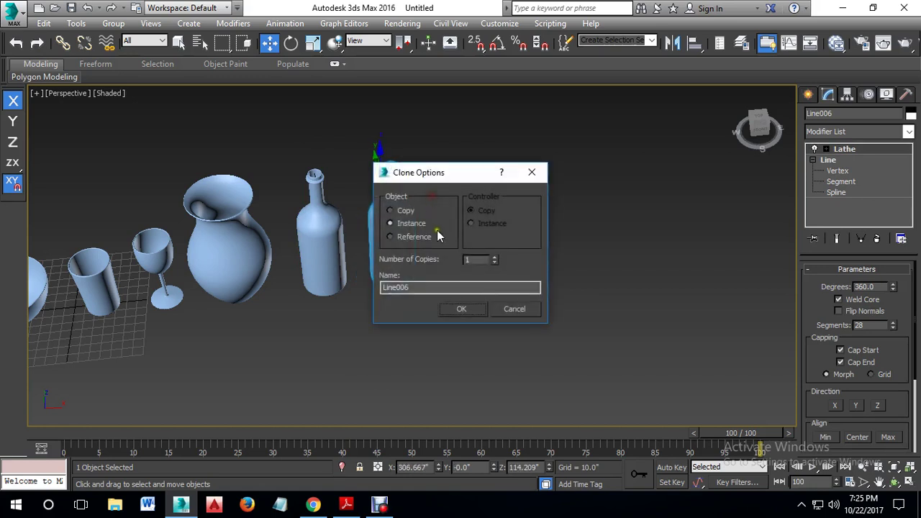
pyautogui.click(410, 211)
pyautogui.click(460, 309)
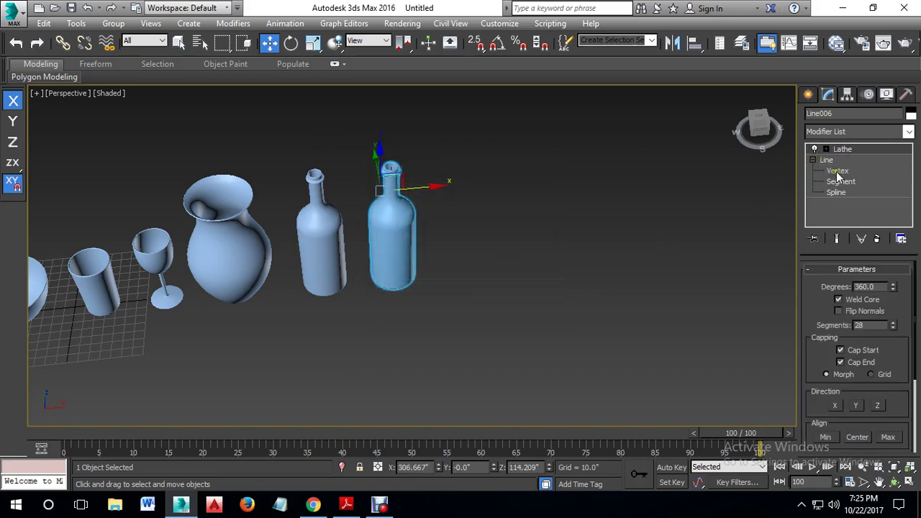
# Step: In the front view, move the copied bottle's bottom corner vertices inward along X to narrow its base
pyautogui.click(837, 171)
pyautogui.hotkey('alt', 'w')
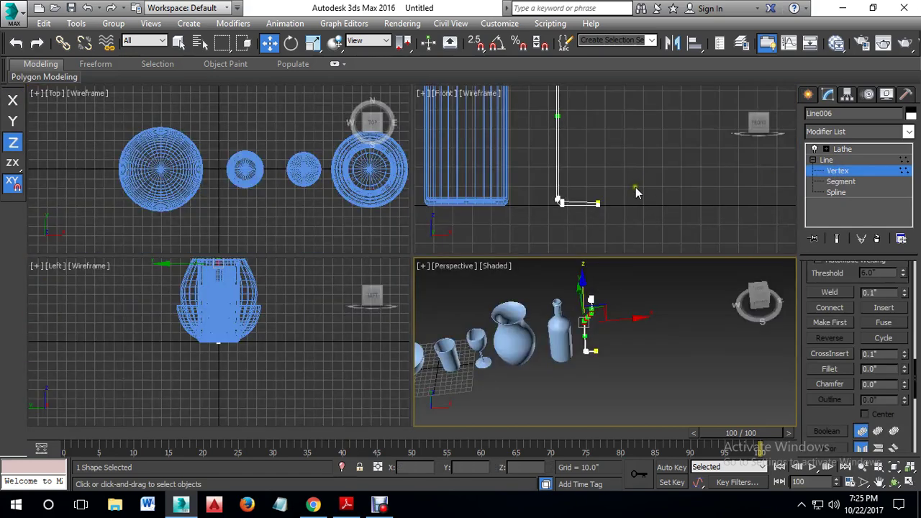
pyautogui.rightClick(636, 188)
pyautogui.hotkey('alt', 'w')
pyautogui.moveTo(464, 211); pyautogui.dragTo(540, 300, button='middle')
pyautogui.scroll(-3, 518, 275)
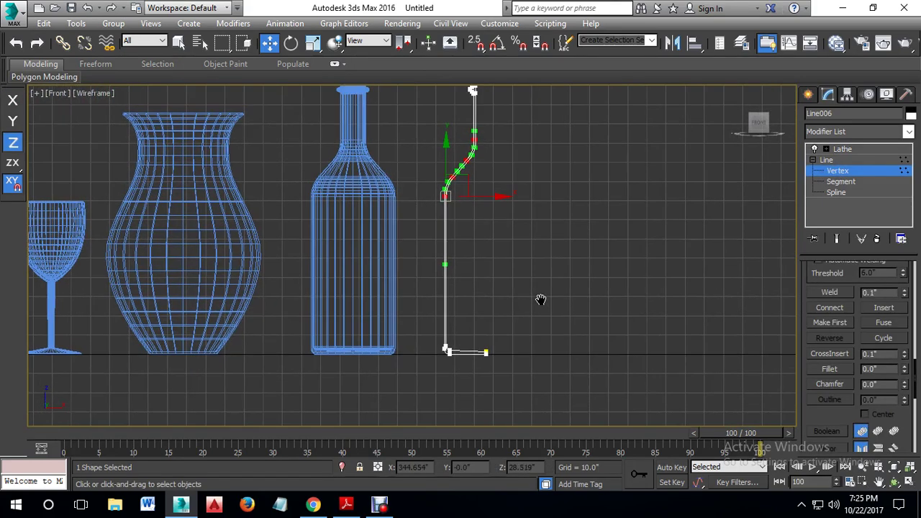
pyautogui.click(487, 292)
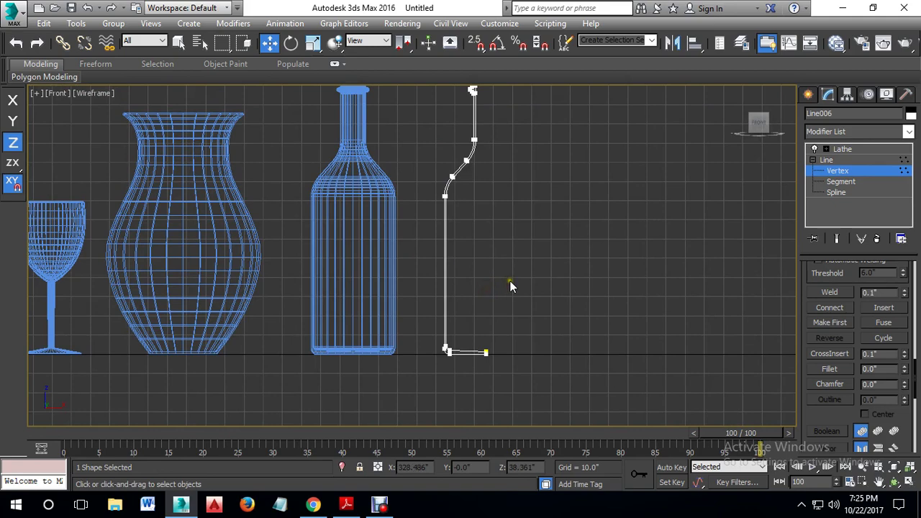
pyautogui.moveTo(419, 333); pyautogui.dragTo(476, 388)
pyautogui.scroll(5, 486, 371)
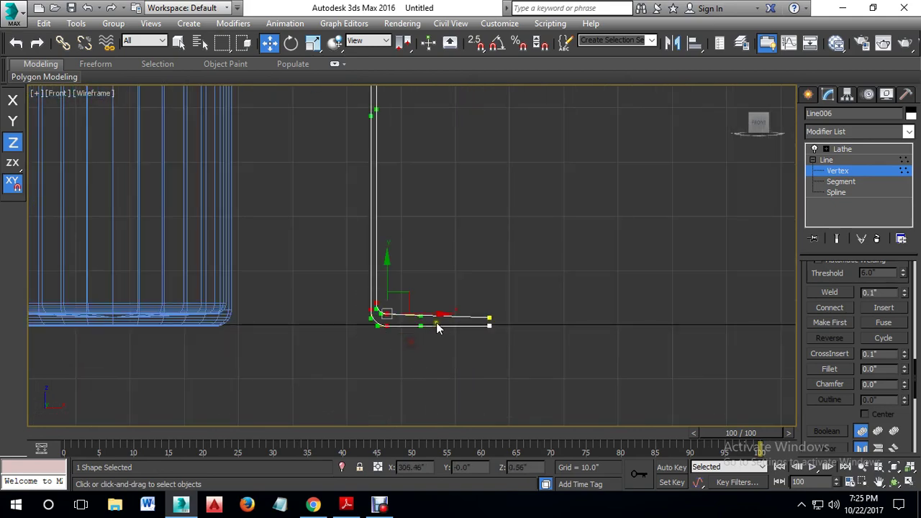
pyautogui.moveTo(438, 314); pyautogui.dragTo(472, 324)
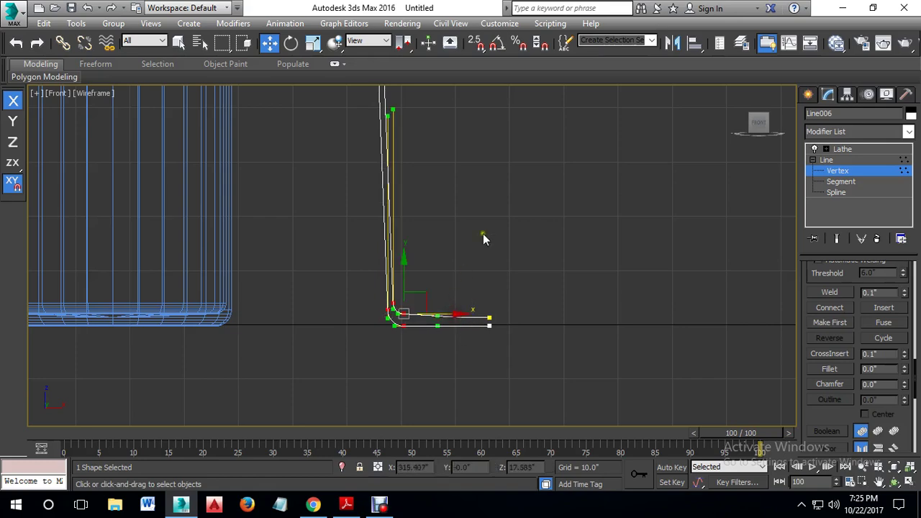
# Step: Pull the upper tangent handles of the bottom corner vertices outward along X to curve the lower side wall
pyautogui.moveTo(483, 237); pyautogui.dragTo(494, 300, button='middle')
pyautogui.scroll(-5, 492, 332)
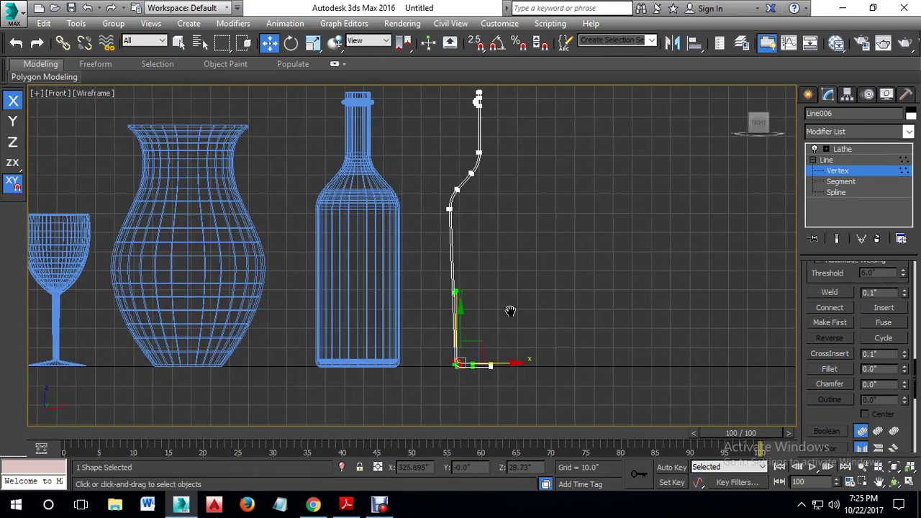
pyautogui.scroll(6, 452, 293)
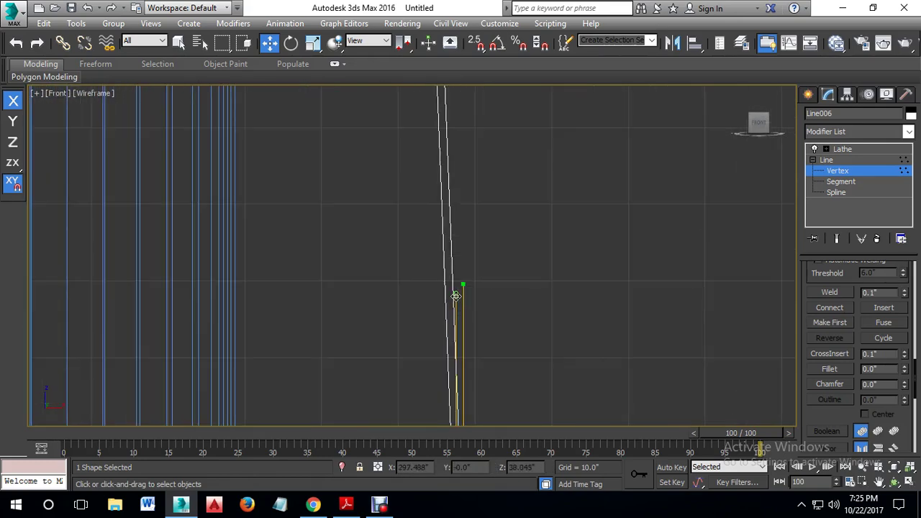
pyautogui.moveTo(453, 294)
pyautogui.mouseDown()
pyautogui.moveTo(426, 295)
pyautogui.moveTo(453, 285)
pyautogui.moveTo(445, 288)
pyautogui.mouseUp()
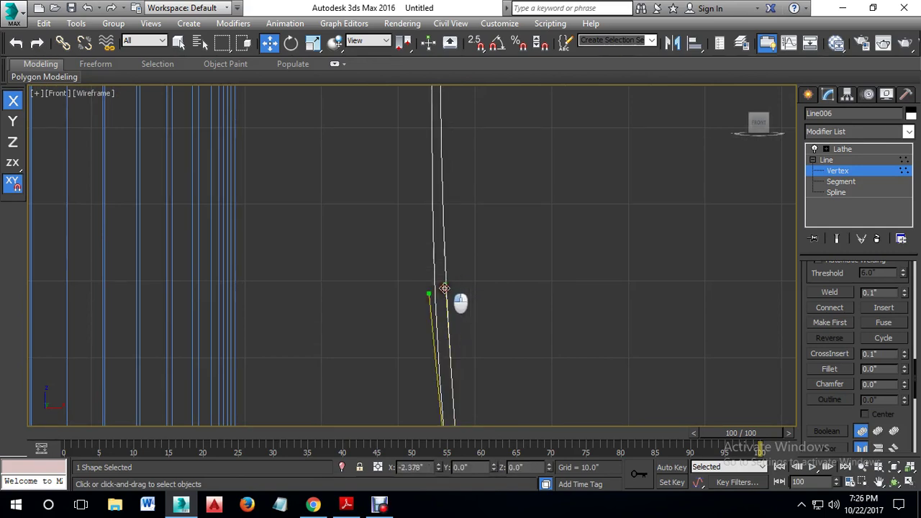
pyautogui.scroll(-7, 477, 251)
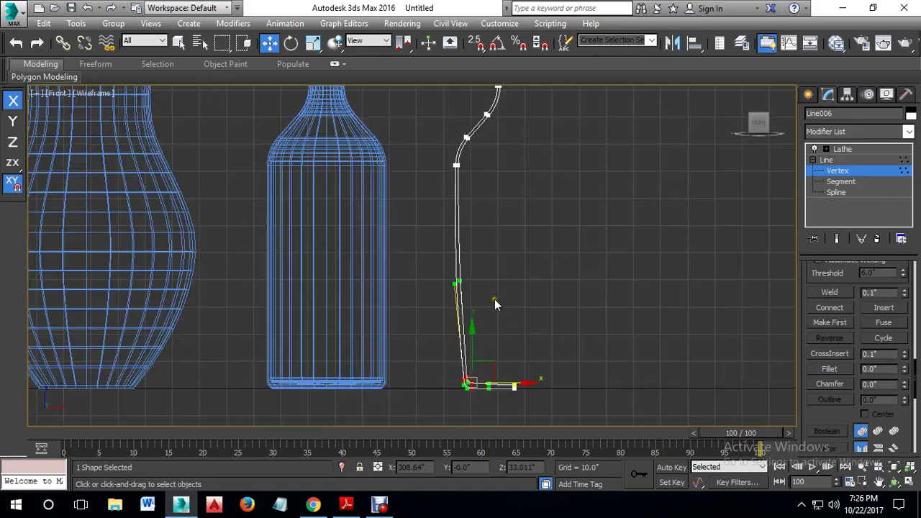
pyautogui.moveTo(523, 306)
pyautogui.mouseDown(button='middle')
pyautogui.moveTo(528, 338)
pyautogui.moveTo(513, 311)
pyautogui.mouseUp(button='middle')
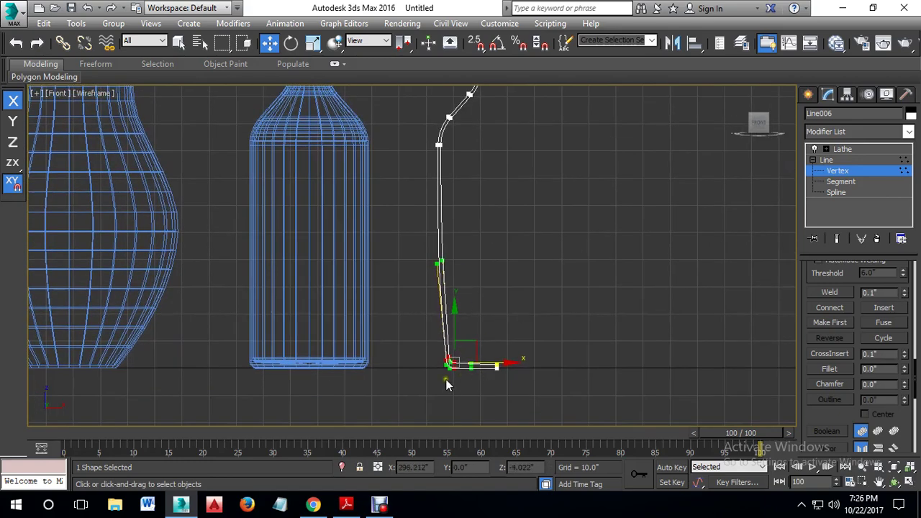
# Step: Shift the two vertices at the base's open end slightly along positive X and return to the copied bottle's Lathe level
pyautogui.scroll(4, 518, 371)
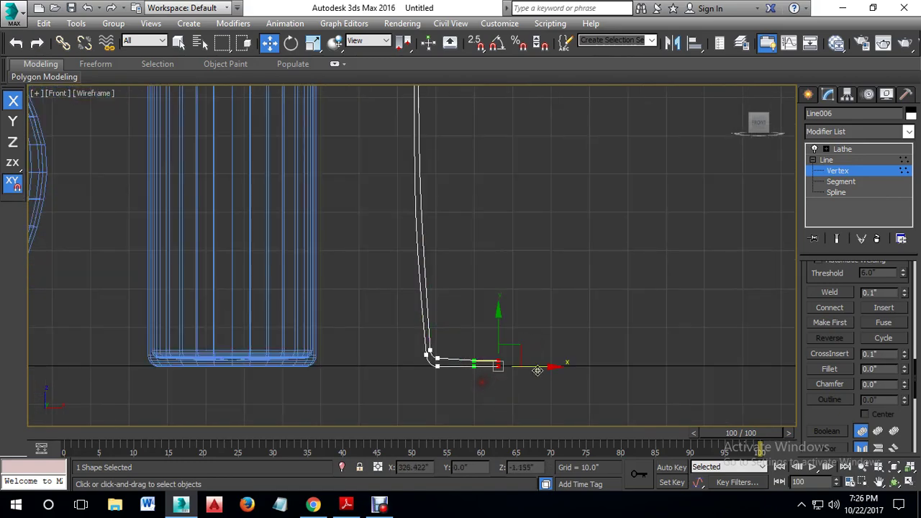
pyautogui.moveTo(547, 367); pyautogui.dragTo(555, 368)
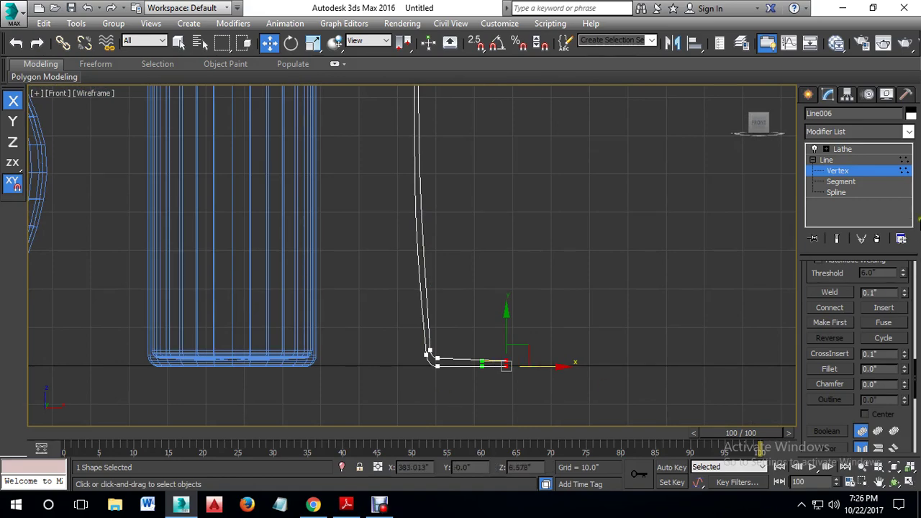
pyautogui.click(881, 174)
pyautogui.click(864, 148)
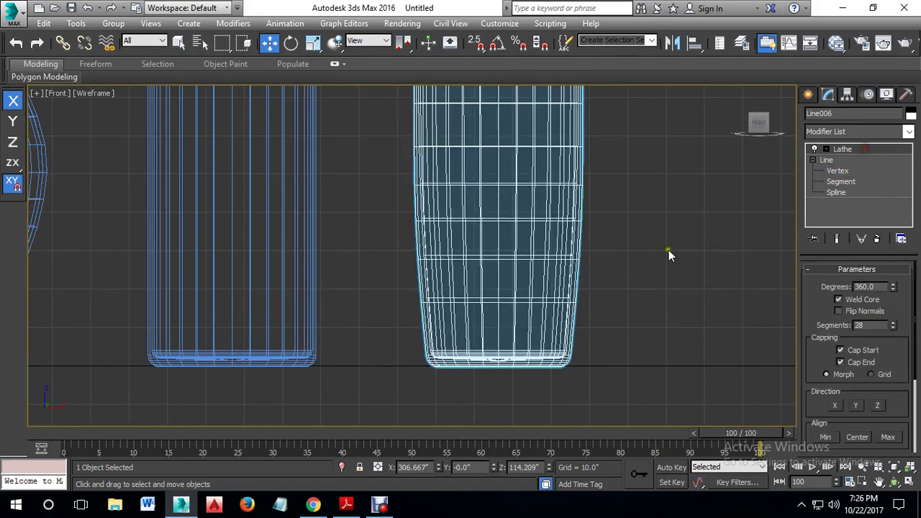
pyautogui.click(627, 270)
pyautogui.scroll(-5, 626, 271)
pyautogui.moveTo(627, 270); pyautogui.dragTo(645, 301, button='middle')
pyautogui.click(569, 261)
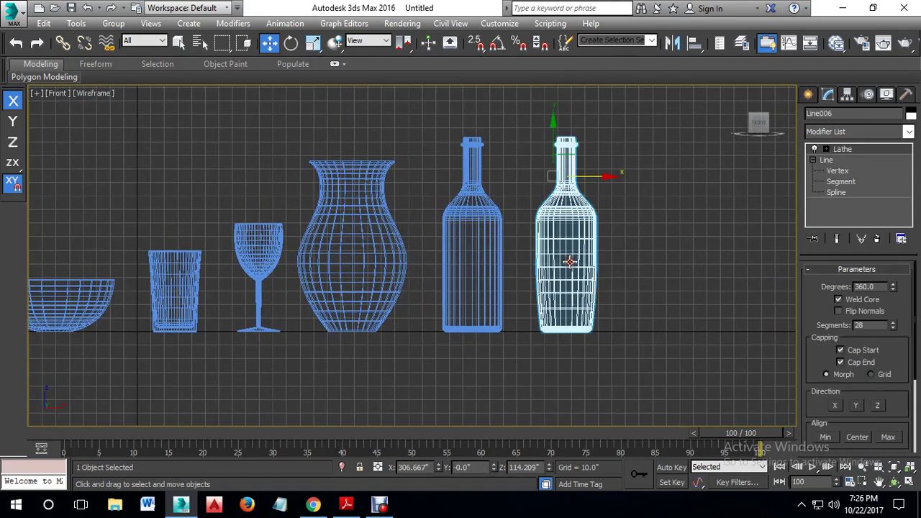
# Step: Pull the lower tangent handles of the shoulder vertices outward to bulge the copied bottle's body, and check the lathed shape
pyautogui.click(837, 170)
pyautogui.scroll(3, 555, 295)
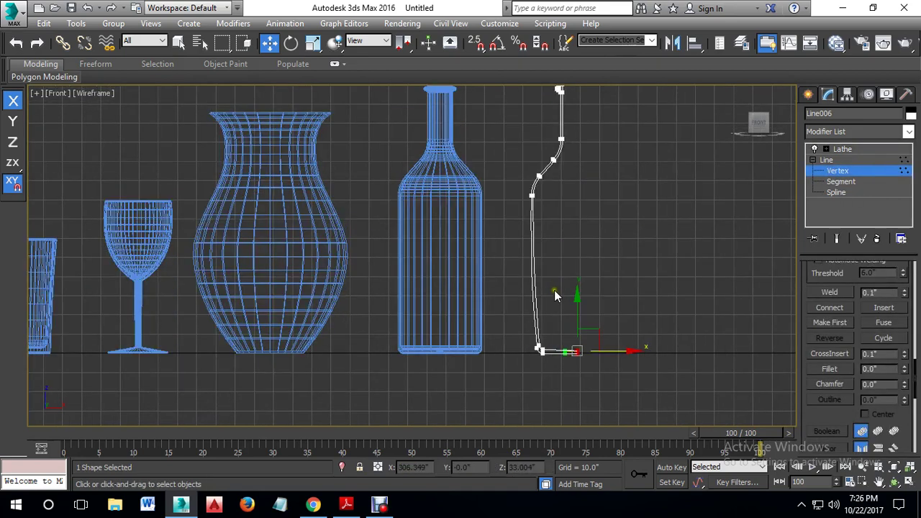
pyautogui.scroll(3, 538, 345)
pyautogui.click(545, 355)
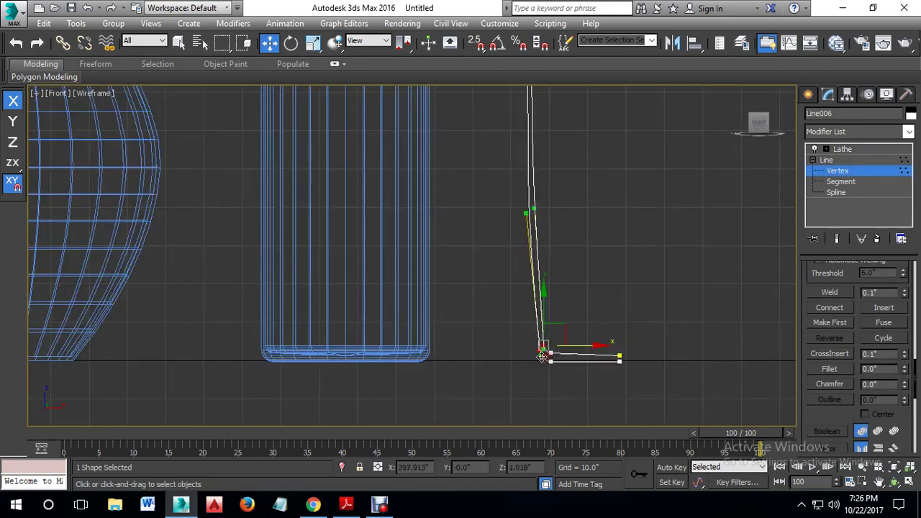
pyautogui.scroll(-5, 594, 307)
pyautogui.moveTo(528, 190); pyautogui.dragTo(588, 231)
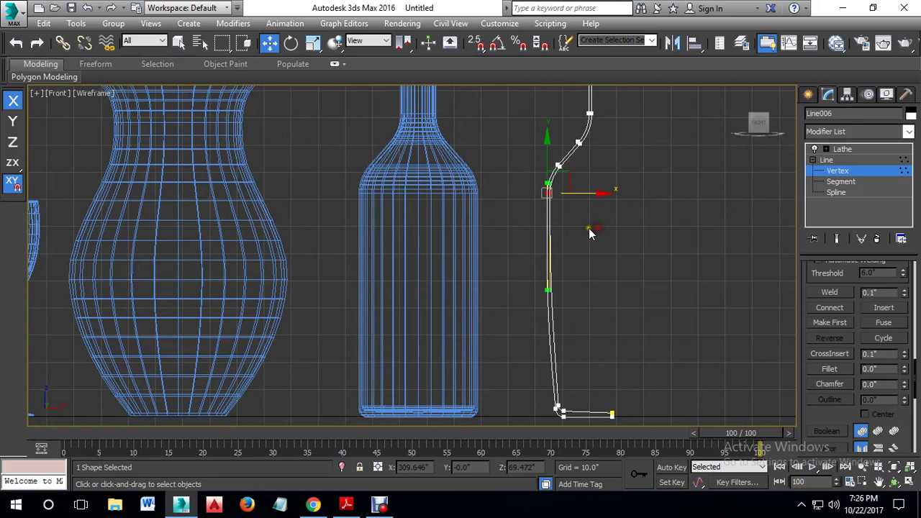
pyautogui.moveTo(544, 291); pyautogui.dragTo(514, 279)
pyautogui.click(843, 174)
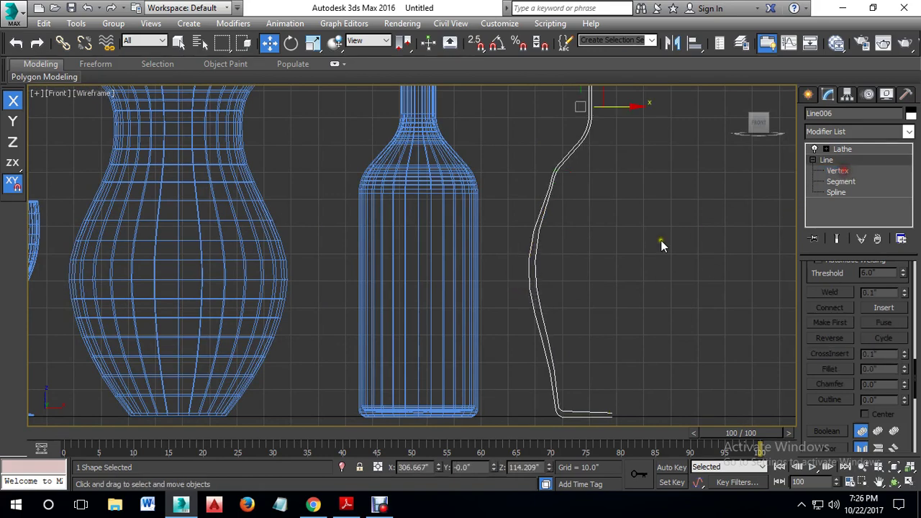
pyautogui.click(653, 245)
pyautogui.scroll(-4, 679, 261)
pyautogui.moveTo(536, 256); pyautogui.dragTo(591, 279, button='middle')
pyautogui.click(577, 271)
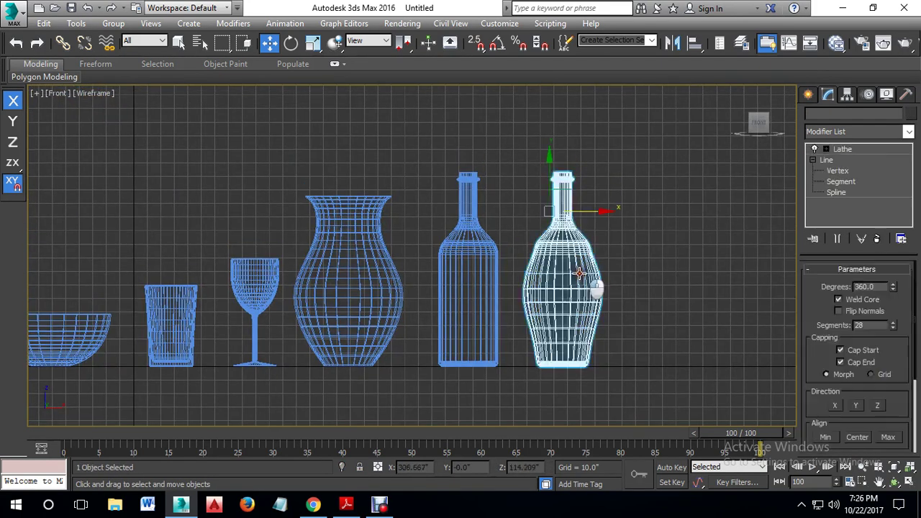
# Step: Try converting the selected shoulder vertices of the copied bottle's profile to Smooth
pyautogui.click(836, 171)
pyautogui.scroll(4, 555, 269)
pyautogui.scroll(3, 555, 268)
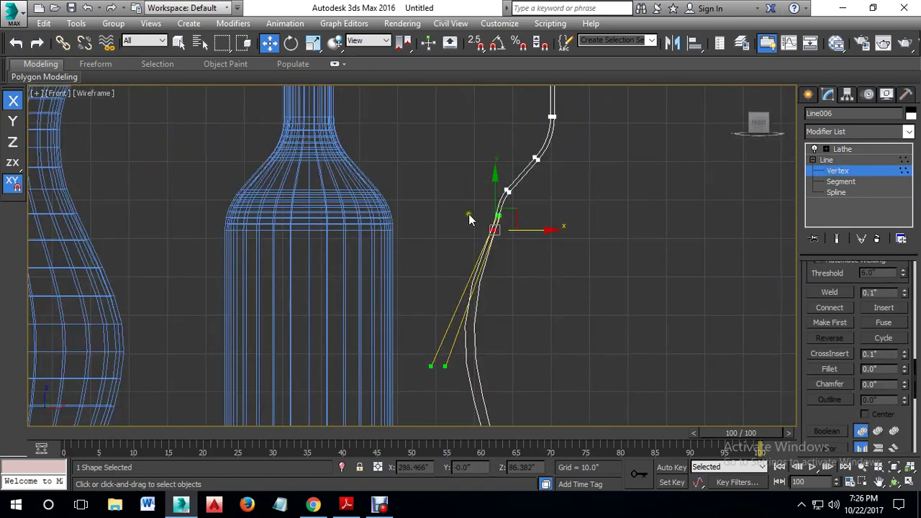
pyautogui.rightClick(493, 212)
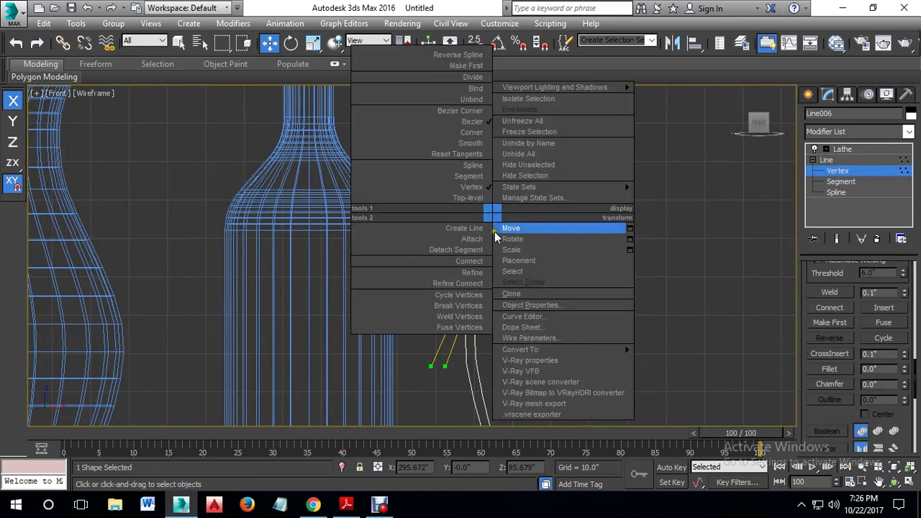
pyautogui.click(474, 143)
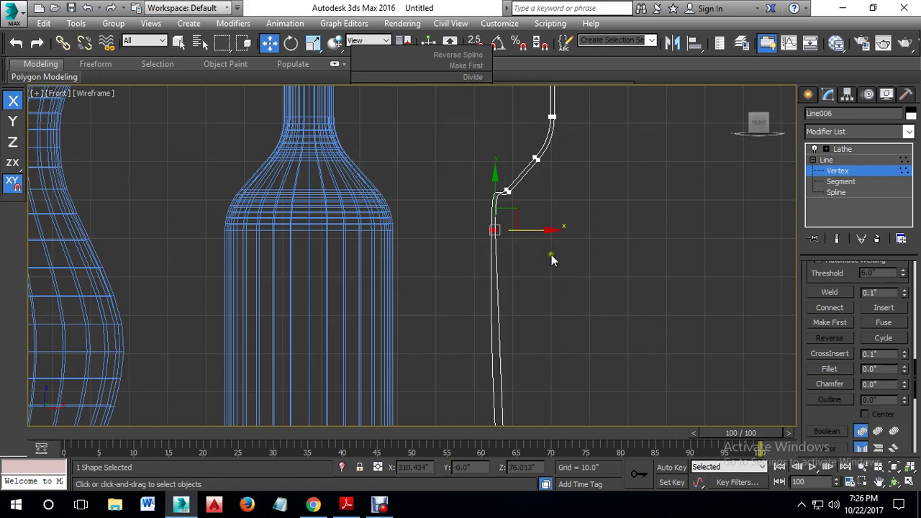
pyautogui.scroll(-2, 564, 260)
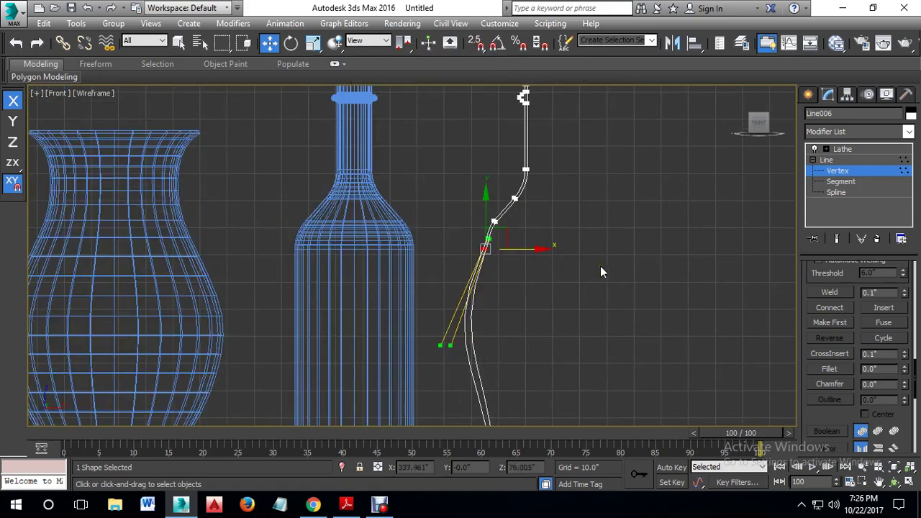
# Step: Pull the shoulder vertices' lower handles inward to form a waist, and the bottom corner vertices' upper handles about 4.4 inches outward
pyautogui.moveTo(449, 339); pyautogui.dragTo(496, 340)
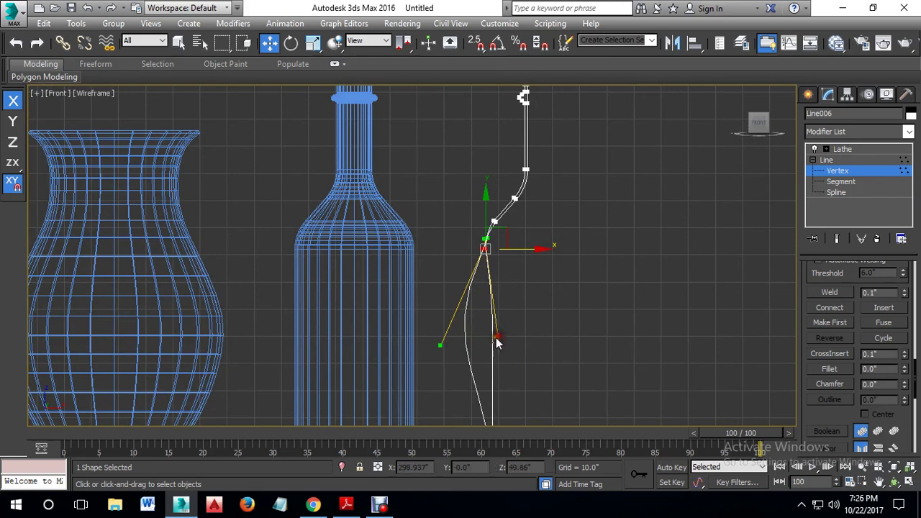
pyautogui.moveTo(439, 344); pyautogui.dragTo(522, 350)
pyautogui.moveTo(555, 371); pyautogui.dragTo(553, 296, button='middle')
pyautogui.scroll(3, 483, 379)
pyautogui.moveTo(476, 330); pyautogui.dragTo(493, 365)
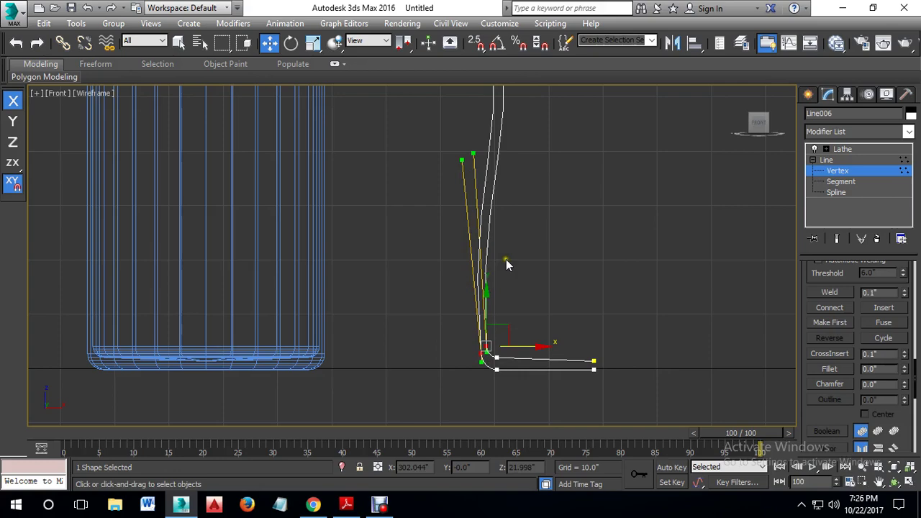
pyautogui.moveTo(461, 163)
pyautogui.mouseDown()
pyautogui.moveTo(467, 175)
pyautogui.moveTo(438, 165)
pyautogui.moveTo(460, 153)
pyautogui.moveTo(447, 157)
pyautogui.mouseUp()
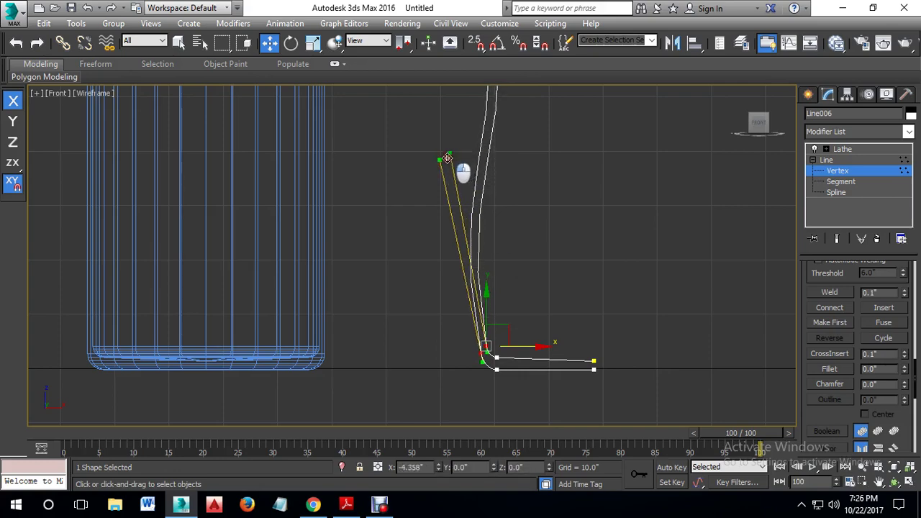
# Step: Exit vertex editing and return to the Lathe level of the copied bottle in the front view
pyautogui.scroll(-3, 477, 178)
pyautogui.moveTo(541, 176); pyautogui.dragTo(528, 292, button='middle')
pyautogui.moveTo(566, 226); pyautogui.dragTo(526, 319, button='middle')
pyautogui.moveTo(576, 266); pyautogui.dragTo(524, 239, button='middle')
pyautogui.scroll(-2, 524, 239)
pyautogui.moveTo(522, 269); pyautogui.dragTo(509, 239, button='middle')
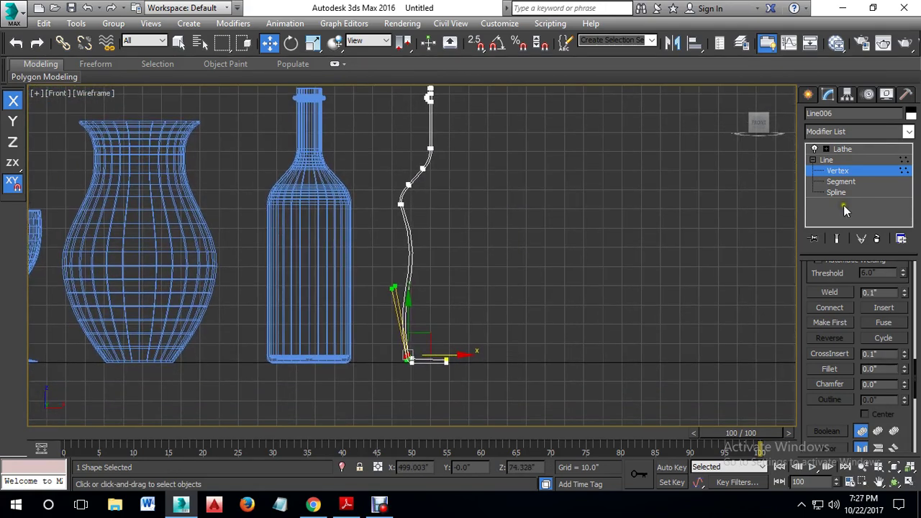
pyautogui.click(842, 170)
pyautogui.click(841, 148)
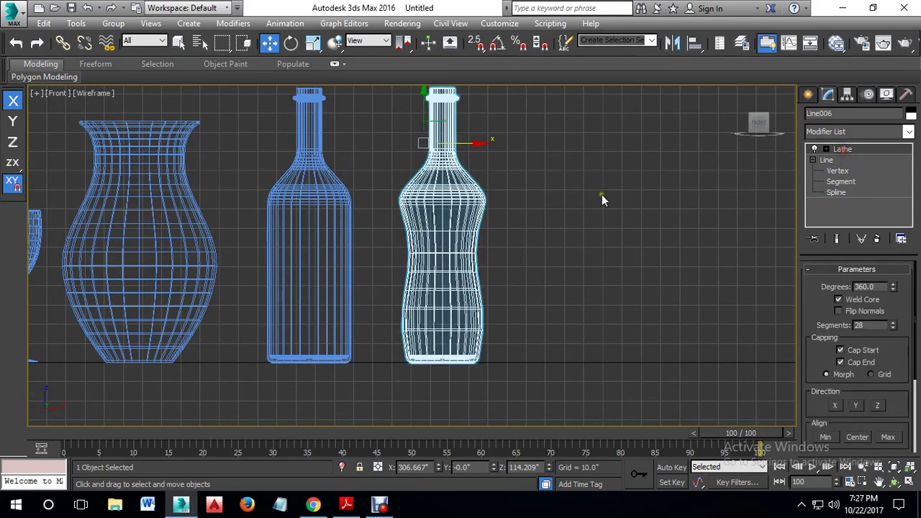
# Step: Examine the reshaped bottle's waisted silhouette up close in the shaded perspective view, beside the original bottle
pyautogui.click(615, 219)
pyautogui.hotkey('alt', 'w')
pyautogui.click(676, 329)
pyautogui.hotkey('alt', 'w')
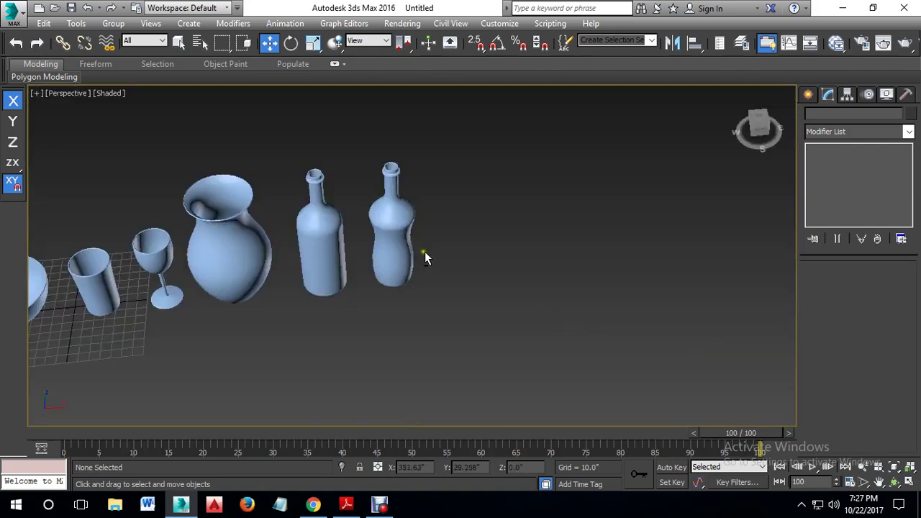
pyautogui.scroll(3, 426, 216)
pyautogui.scroll(3, 468, 186)
pyautogui.moveTo(467, 181); pyautogui.dragTo(468, 246, button='middle')
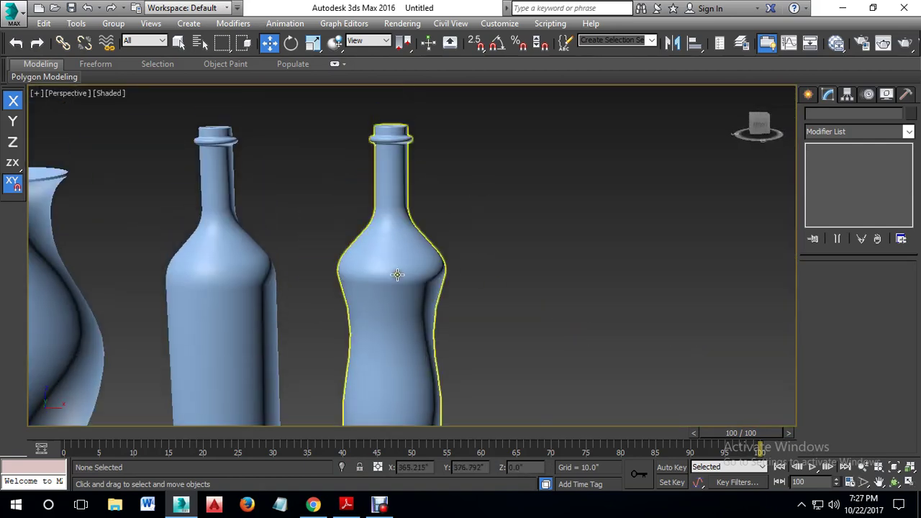
pyautogui.click(393, 276)
pyautogui.keyDown('alt'); pyautogui.moveTo(451, 302); pyautogui.dragTo(481, 295, button='middle'); pyautogui.keyUp('alt')
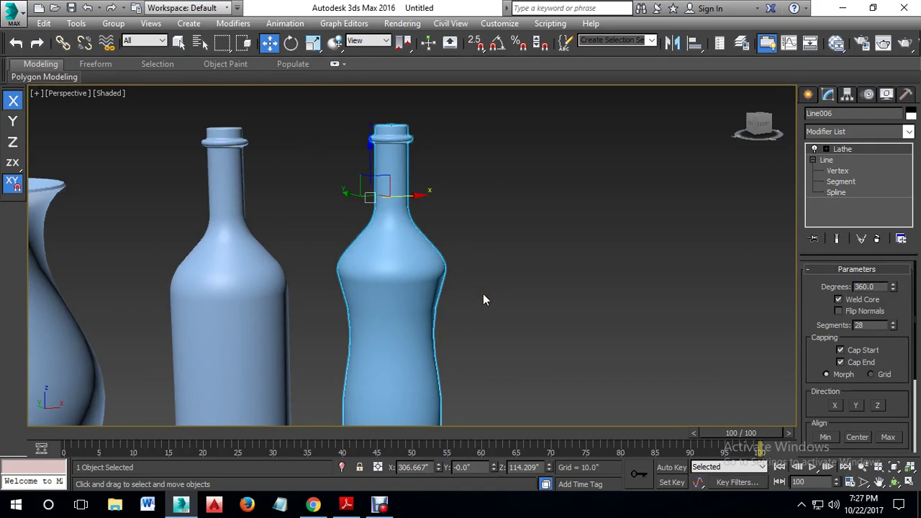
pyautogui.scroll(-4, 510, 370)
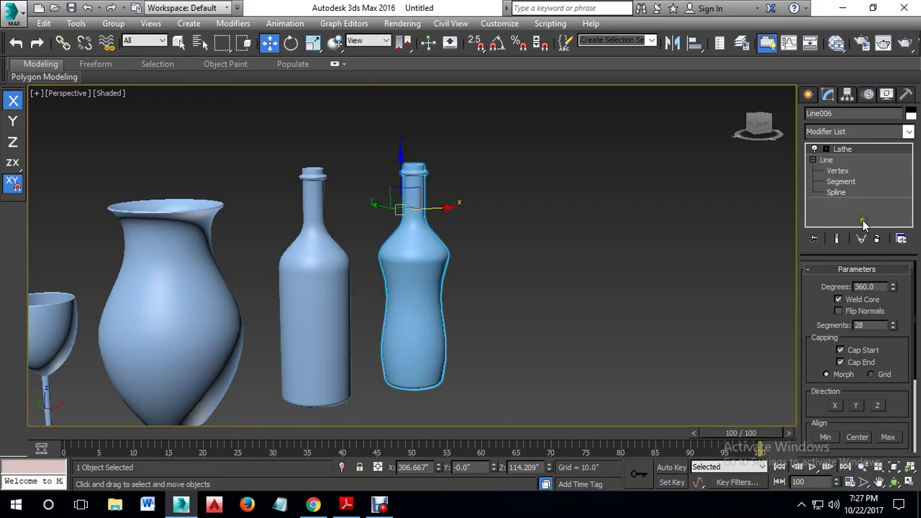
# Step: Reopen vertex editing on the reshaped bottle's profile with the lathed end result shown
pyautogui.click(834, 171)
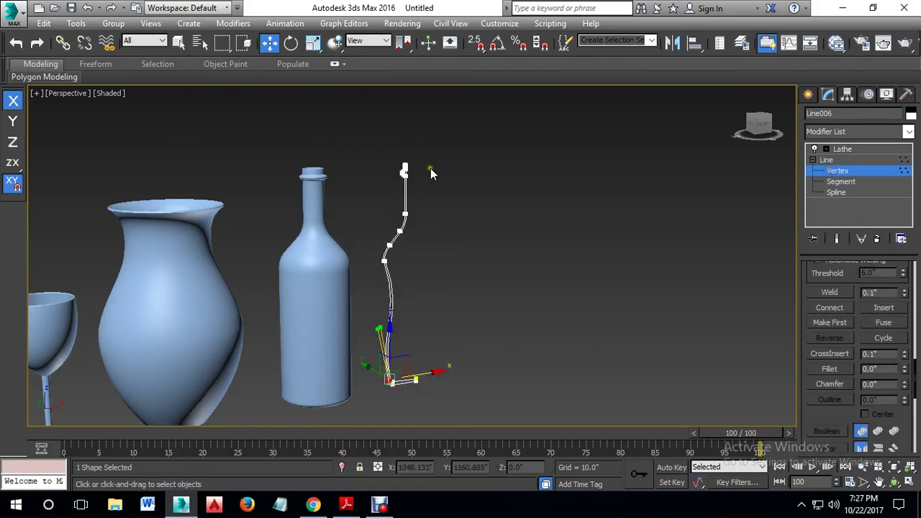
pyautogui.click(837, 239)
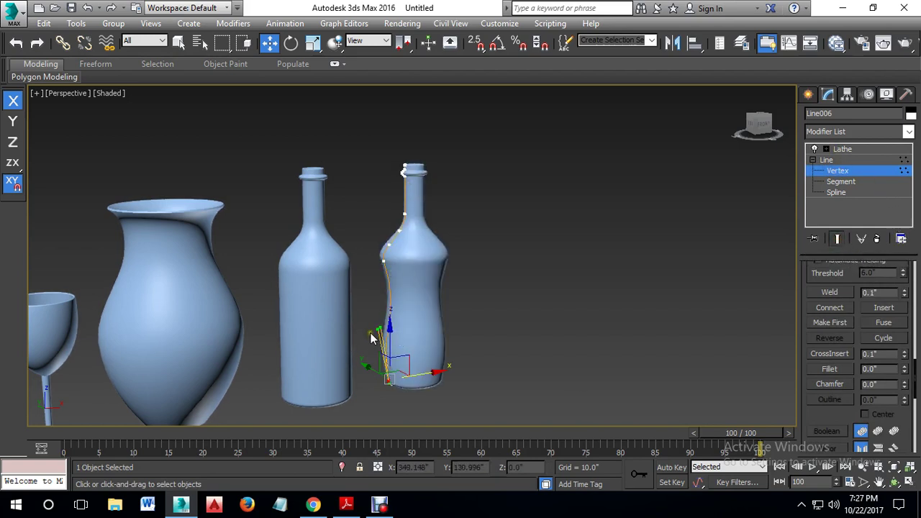
pyautogui.scroll(4, 371, 338)
pyautogui.moveTo(380, 342); pyautogui.dragTo(410, 317, button='middle')
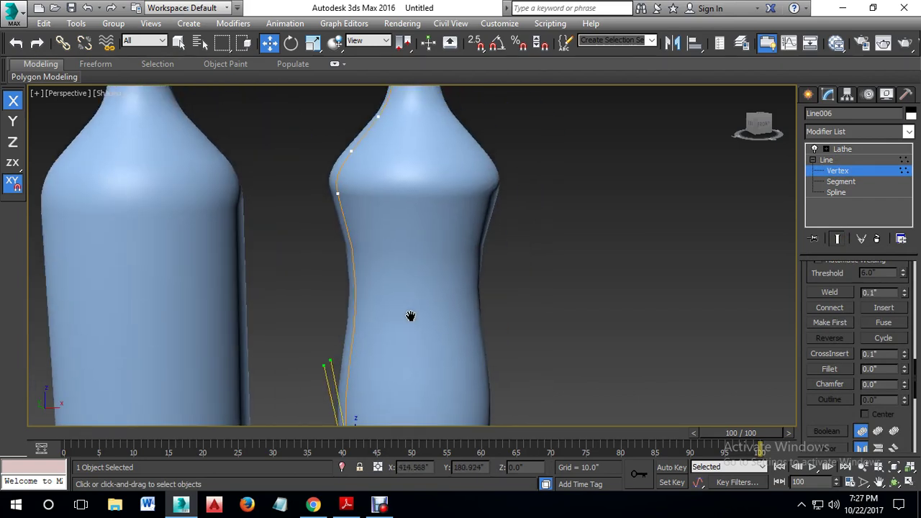
# Step: Bring the reshaped bottle's shoulder and neck into the maximized front view while its profile vertices remain editable
pyautogui.click(325, 187)
pyautogui.moveTo(376, 193); pyautogui.dragTo(368, 215)
pyautogui.hotkey('alt', 'w')
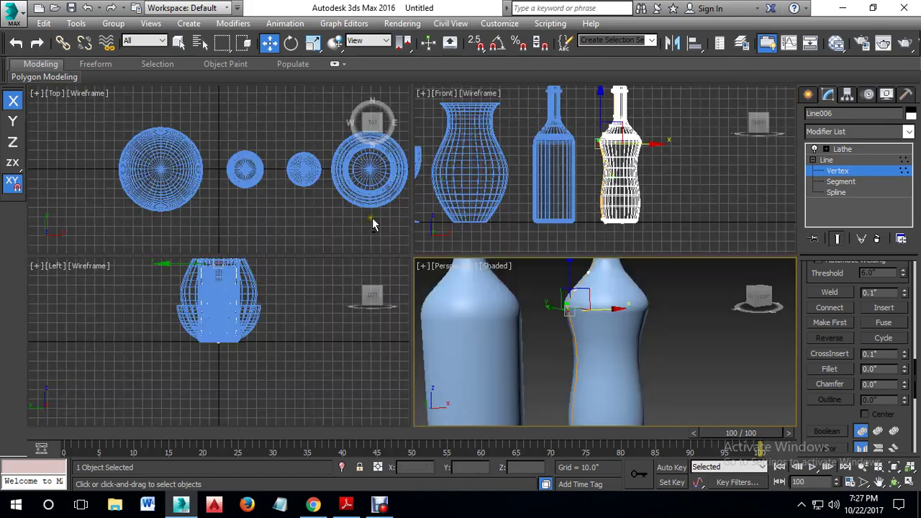
pyautogui.rightClick(656, 216)
pyautogui.hotkey('alt', 'w')
pyautogui.scroll(2, 417, 182)
pyautogui.scroll(3, 417, 182)
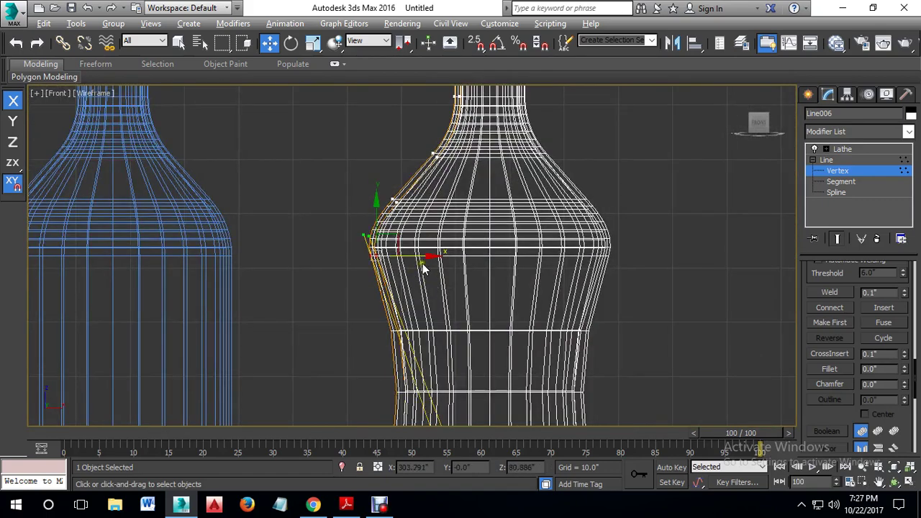
pyautogui.moveTo(448, 267); pyautogui.dragTo(494, 200, button='middle')
pyautogui.scroll(-2, 497, 192)
pyautogui.moveTo(524, 299); pyautogui.dragTo(518, 237, button='middle')
pyautogui.scroll(-3, 547, 269)
pyautogui.scroll(1, 598, 302)
pyautogui.scroll(2, 535, 265)
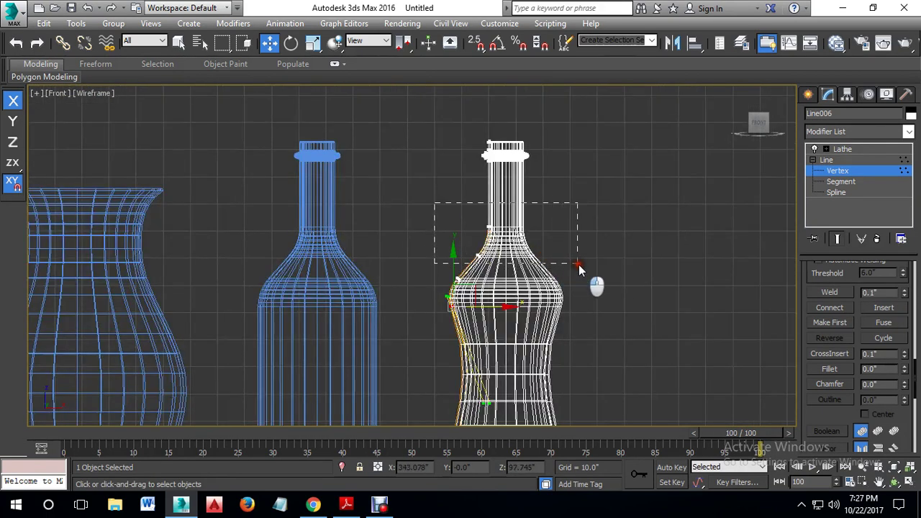
# Step: Try to raise only the neck-base profile vertices of the reshaped bottle along Y, and undo the move
pyautogui.moveTo(579, 264); pyautogui.dragTo(579, 264)
pyautogui.moveTo(492, 200); pyautogui.dragTo(492, 182)
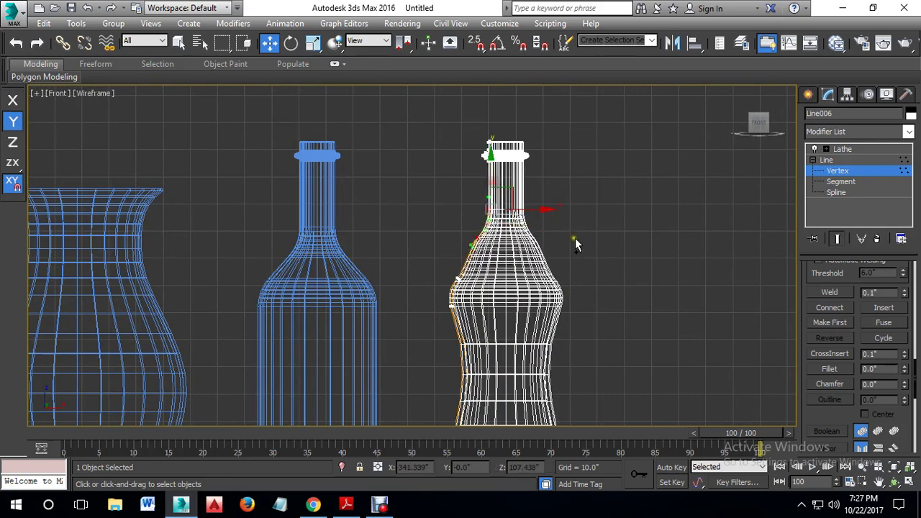
pyautogui.hotkey('ctrl', 'z')
# Step: Raise the reshaped bottle's neck-base and shoulder vertices together along Y to shorten the neck, and exit vertex editing
pyautogui.moveTo(552, 242); pyautogui.dragTo(608, 322)
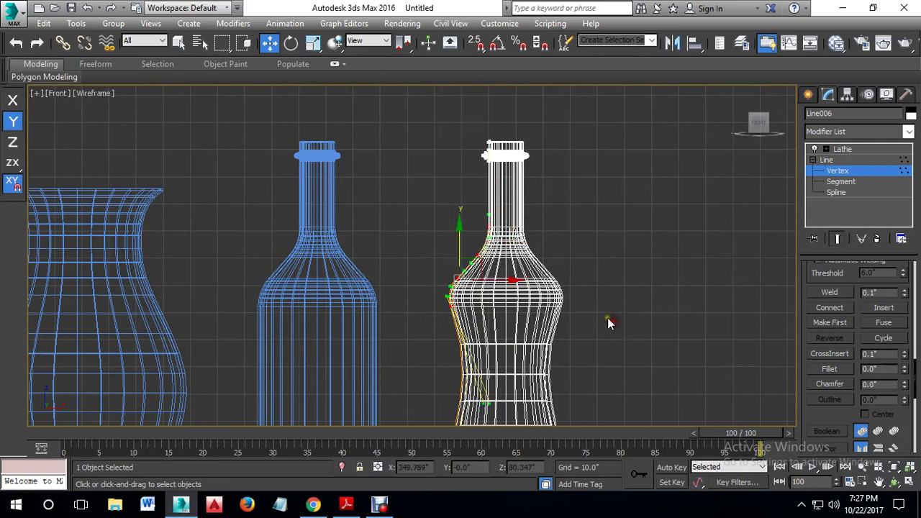
pyautogui.moveTo(460, 236); pyautogui.dragTo(459, 203)
pyautogui.scroll(-4, 574, 231)
pyautogui.scroll(4, 553, 249)
pyautogui.moveTo(489, 239); pyautogui.dragTo(486, 247)
pyautogui.click(833, 173)
pyautogui.click(657, 236)
# Step: Select the reshaped bottle and examine its mouth ring and neck up close in the front view, beside the original bottle
pyautogui.moveTo(613, 229); pyautogui.dragTo(570, 356, button='middle')
pyautogui.scroll(-2, 578, 315)
pyautogui.scroll(3, 466, 217)
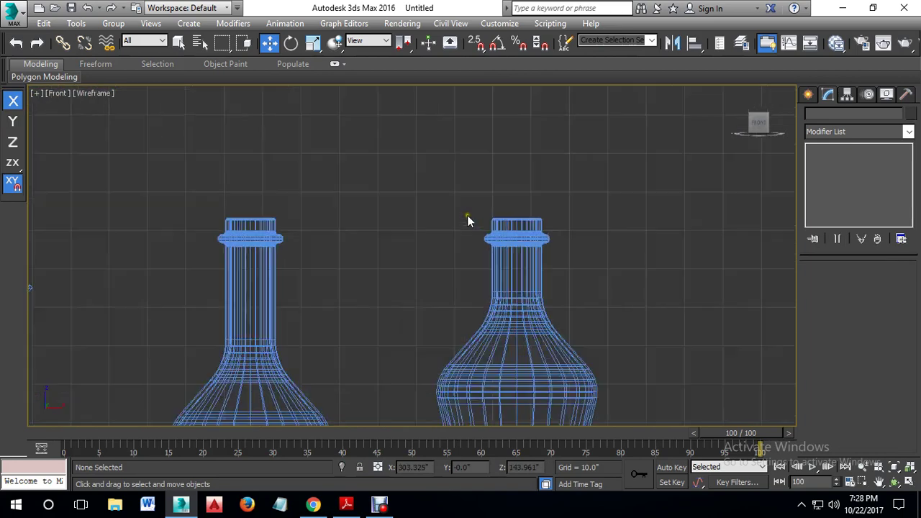
pyautogui.moveTo(592, 254); pyautogui.dragTo(538, 258, button='middle')
pyautogui.scroll(2, 536, 259)
pyautogui.click(473, 246)
pyautogui.click(471, 248)
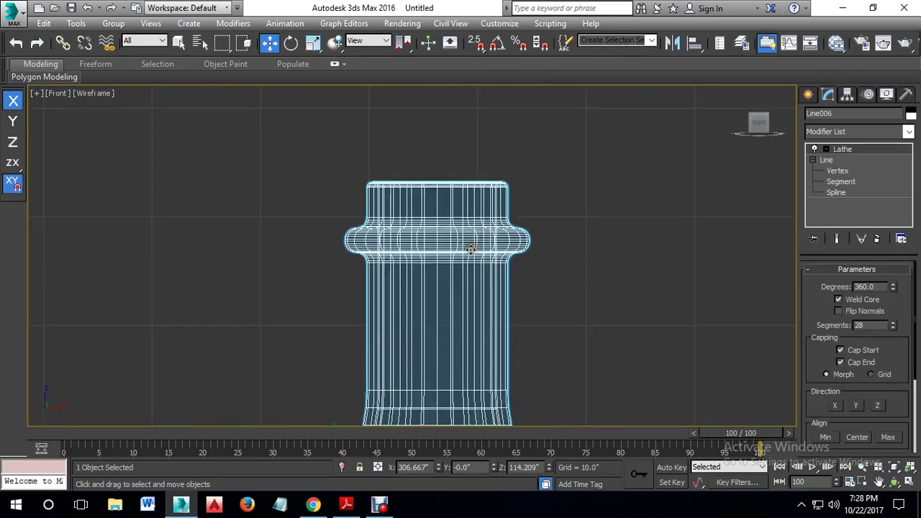
pyautogui.scroll(-3, 517, 268)
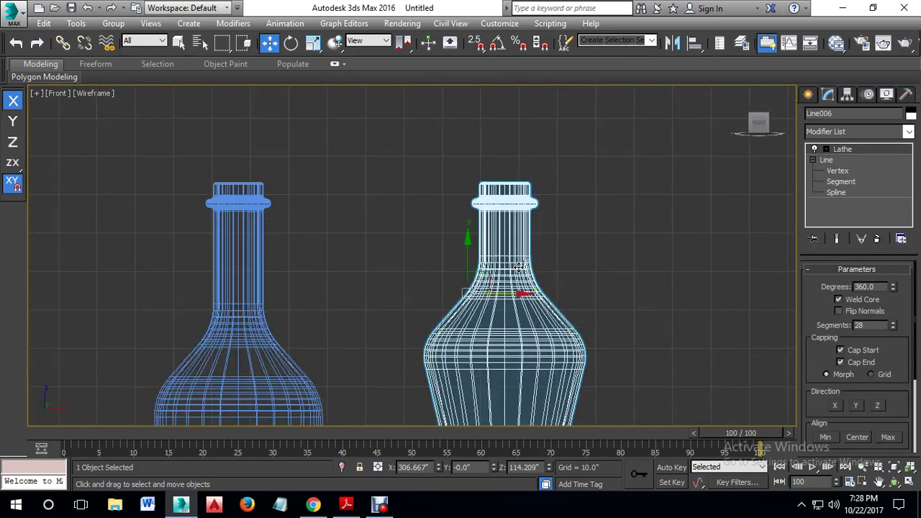
# Step: Examine the reshaped bottle's underside from below in the shaded perspective view
pyautogui.hotkey('alt', 'w')
pyautogui.middleClick(578, 338)
pyautogui.hotkey('alt', 'w')
pyautogui.scroll(-4, 589, 317)
pyautogui.keyDown('alt'); pyautogui.moveTo(523, 332); pyautogui.dragTo(434, 287, button='middle'); pyautogui.keyUp('alt')
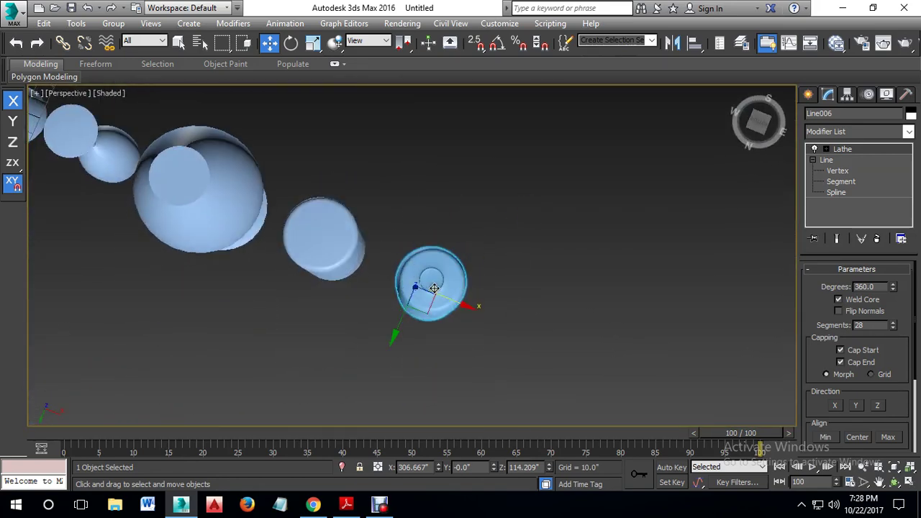
pyautogui.scroll(6, 433, 291)
pyautogui.scroll(-2, 497, 310)
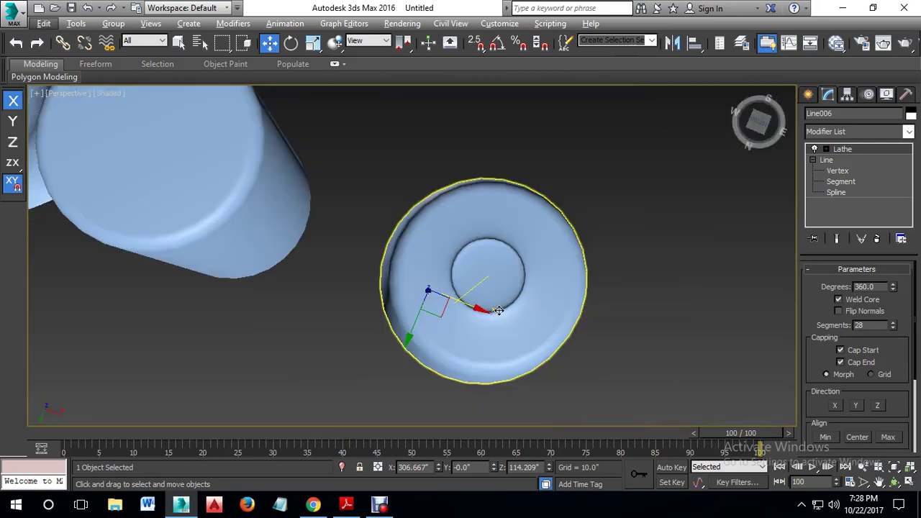
pyautogui.keyDown('alt'); pyautogui.moveTo(525, 323); pyautogui.dragTo(530, 247, button='middle'); pyautogui.keyUp('alt')
# Step: Reopen vertex editing on the reshaped bottle and move its two bottom-centre vertices in X toward the lathe axis in the front view
pyautogui.click(836, 171)
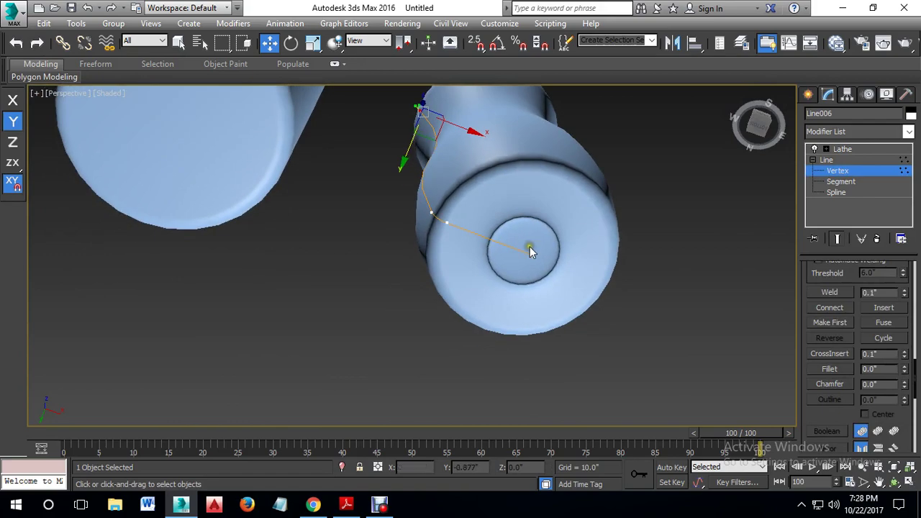
pyautogui.hotkey('alt', 'w')
pyautogui.rightClick(649, 220)
pyautogui.hotkey('alt', 'w')
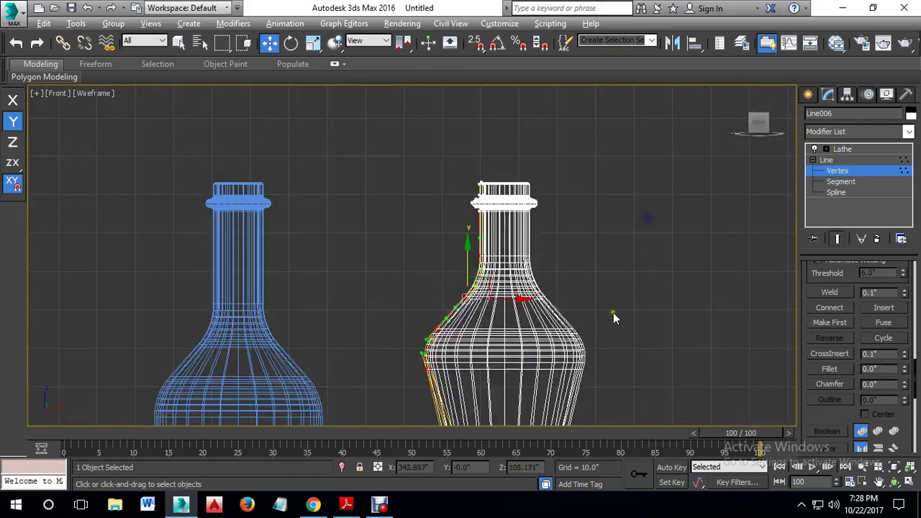
pyautogui.moveTo(535, 393); pyautogui.dragTo(561, 119, button='middle')
pyautogui.moveTo(560, 214); pyautogui.dragTo(569, 144, button='middle')
pyautogui.moveTo(563, 318); pyautogui.dragTo(563, 205, button='middle')
pyautogui.scroll(3, 545, 253)
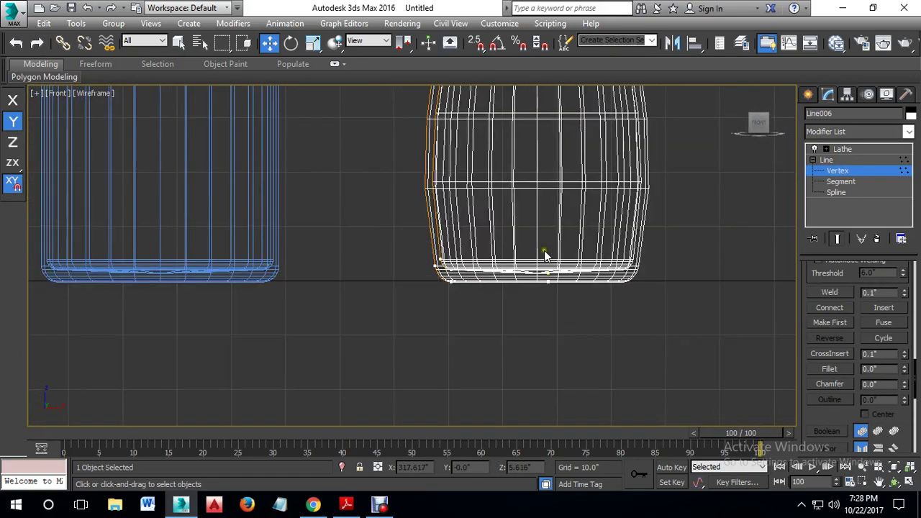
pyautogui.scroll(1, 559, 322)
pyautogui.scroll(2, 559, 322)
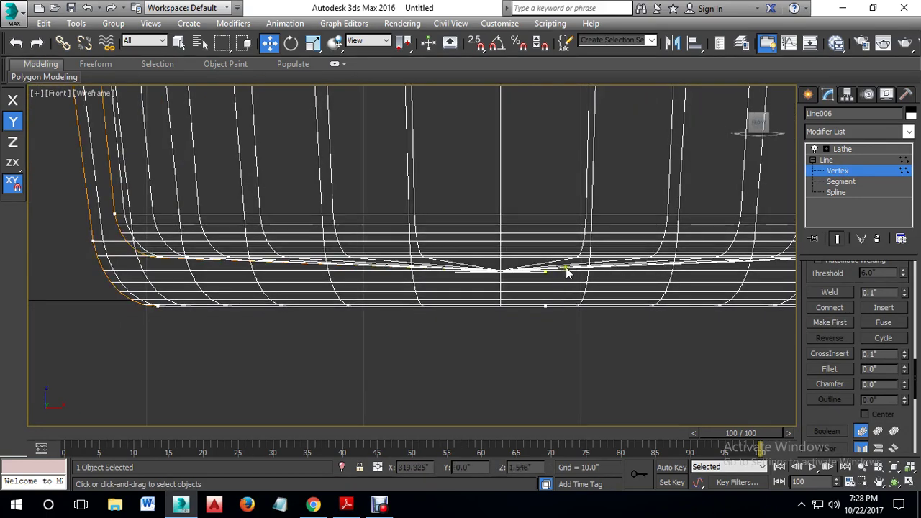
pyautogui.moveTo(592, 274); pyautogui.dragTo(553, 285)
# Step: Turn on 2.5D snapping, snap the upper bottom-centre vertex in X to the lower one, and deselect the bottle
pyautogui.scroll(-10, 552, 286)
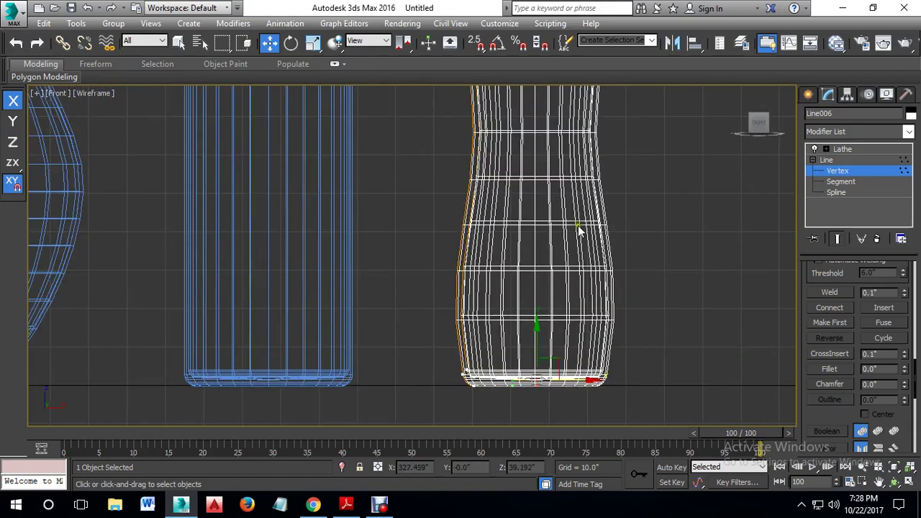
pyautogui.moveTo(539, 375); pyautogui.dragTo(544, 188, button='middle')
pyautogui.moveTo(544, 288); pyautogui.dragTo(561, 93, button='middle')
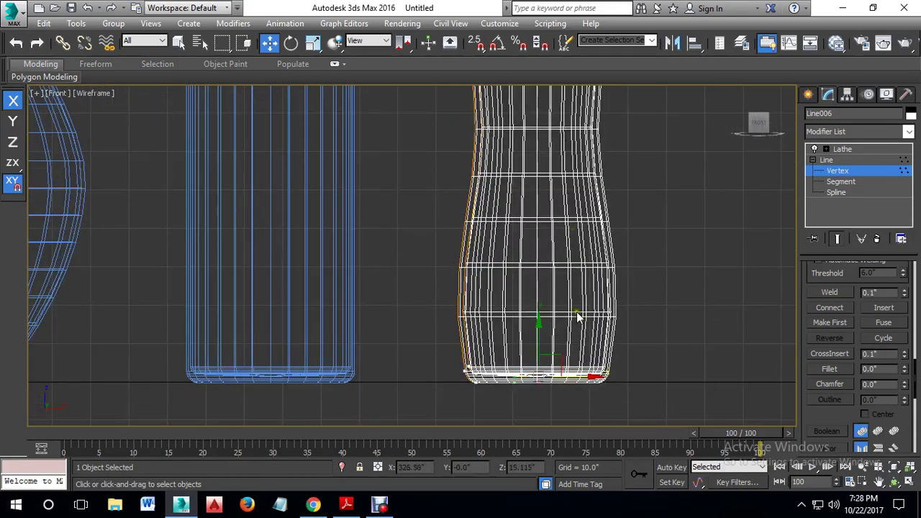
pyautogui.moveTo(575, 269); pyautogui.dragTo(576, 109, button='middle')
pyautogui.scroll(6, 564, 217)
pyautogui.scroll(3, 564, 217)
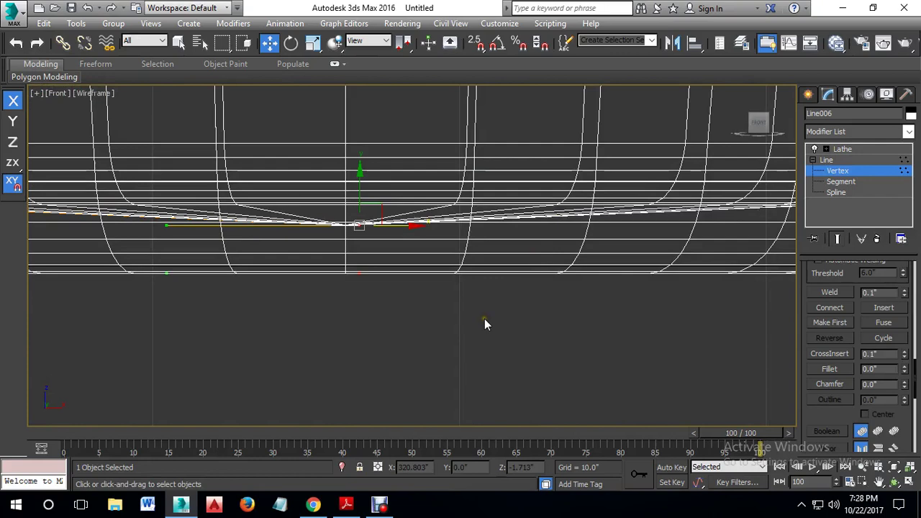
pyautogui.click(837, 172)
pyautogui.moveTo(386, 258); pyautogui.dragTo(459, 243, button='middle')
pyautogui.moveTo(451, 185); pyautogui.dragTo(397, 231)
pyautogui.click(837, 171)
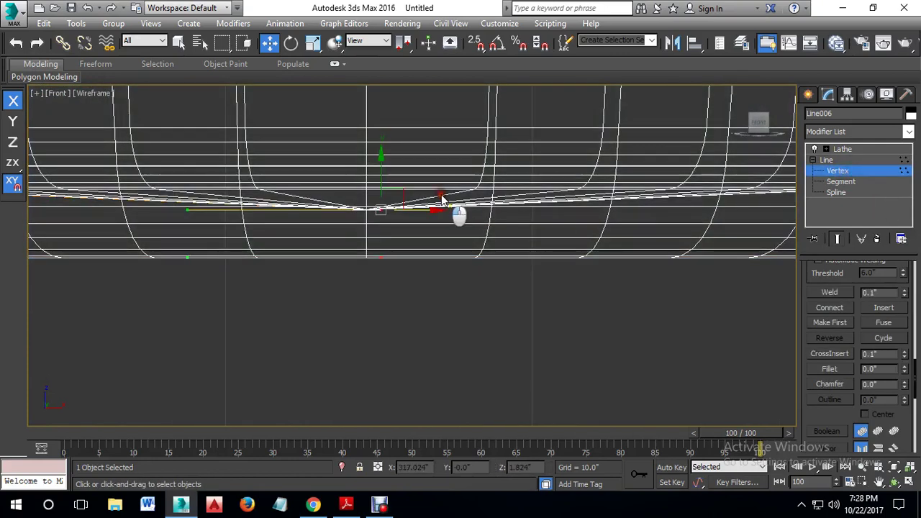
pyautogui.click(357, 222)
pyautogui.click(478, 43)
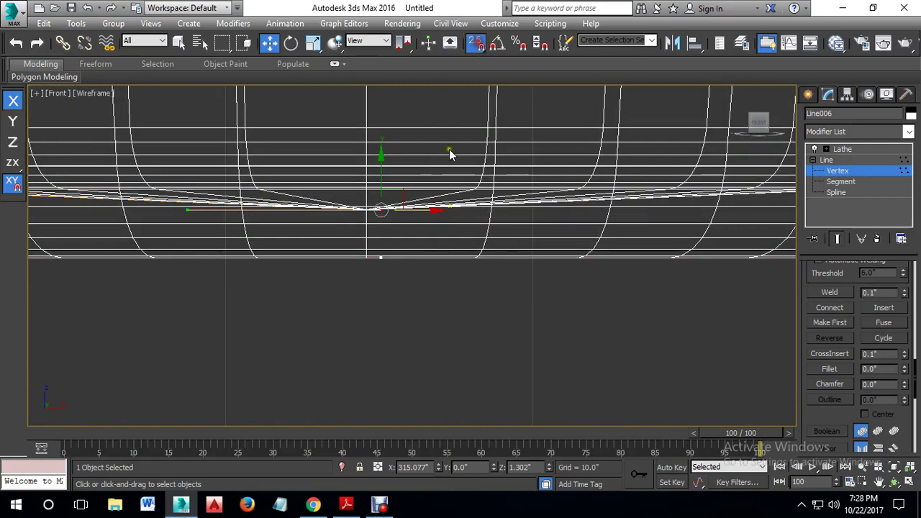
pyautogui.moveTo(418, 211); pyautogui.dragTo(384, 265)
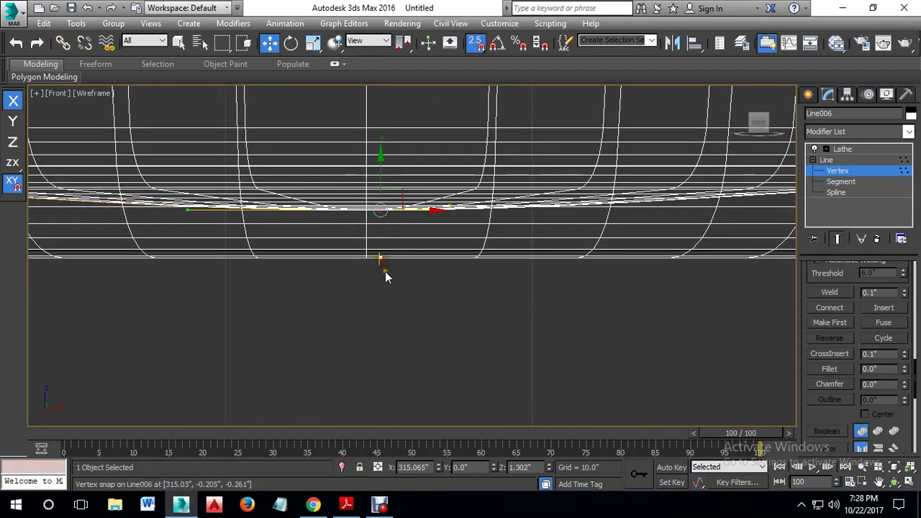
pyautogui.scroll(-3, 385, 271)
pyautogui.click(681, 224)
# Step: Examine the finished waisted bottle beside the bowl, tumbler, wine glass, vase and original bottle in the shaded perspective view
pyautogui.scroll(-3, 565, 252)
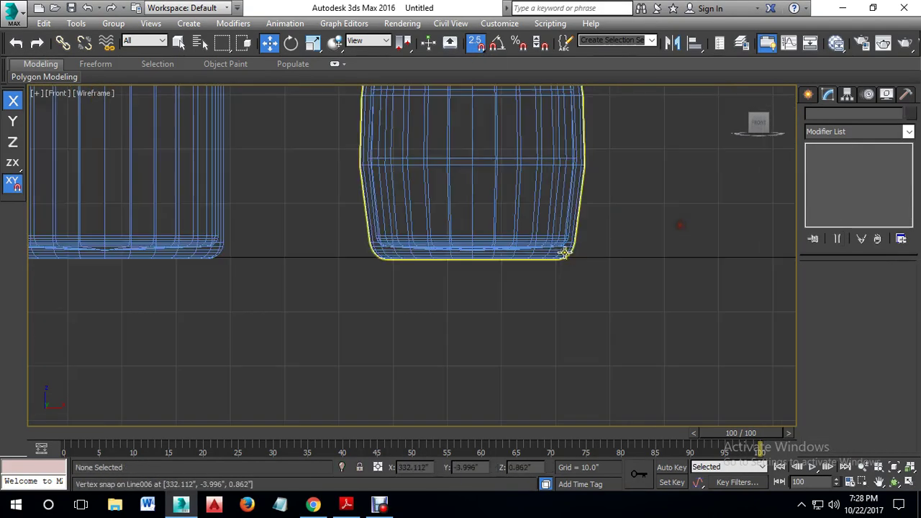
pyautogui.hotkey('alt', 'w')
pyautogui.rightClick(686, 376)
pyautogui.hotkey('alt', 'w')
pyautogui.keyDown('alt'); pyautogui.moveTo(648, 365); pyautogui.dragTo(493, 176, button='middle'); pyautogui.keyUp('alt')
pyautogui.keyDown('alt'); pyautogui.moveTo(585, 242); pyautogui.dragTo(530, 269, button='middle'); pyautogui.keyUp('alt')
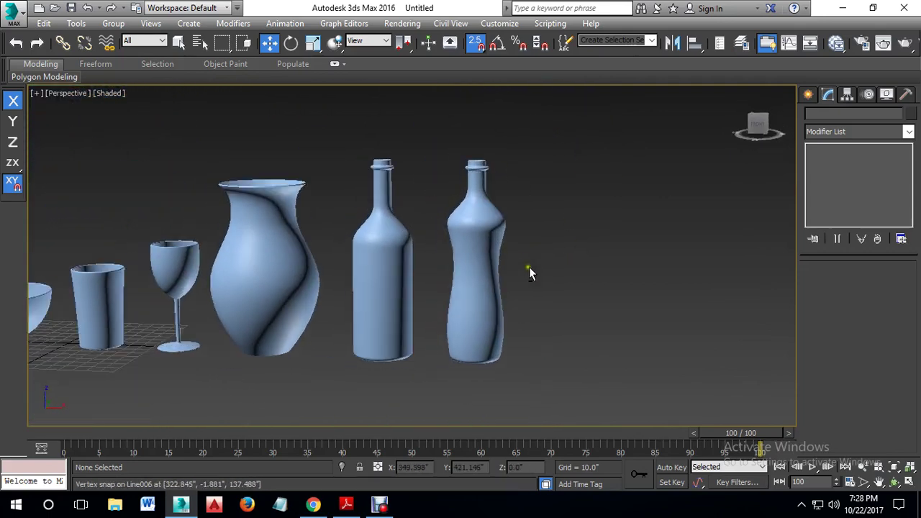
pyautogui.scroll(-5, 554, 295)
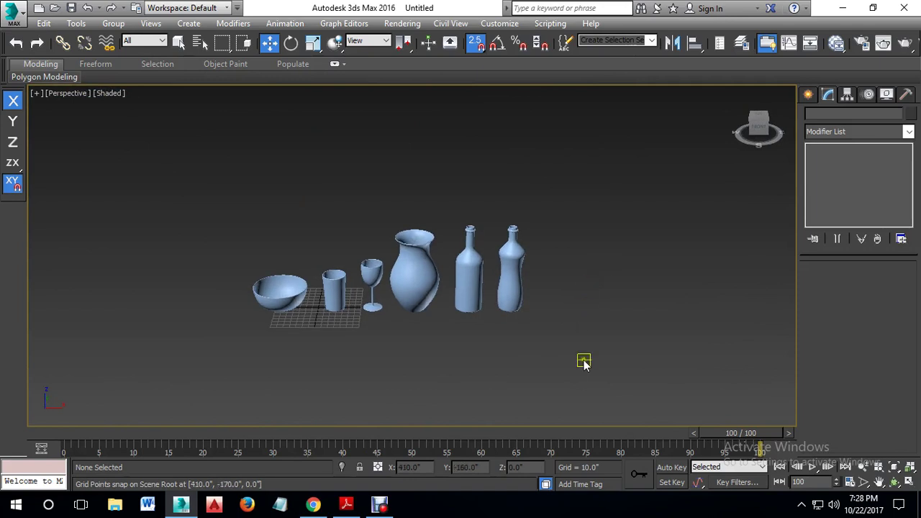
pyautogui.scroll(5, 513, 359)
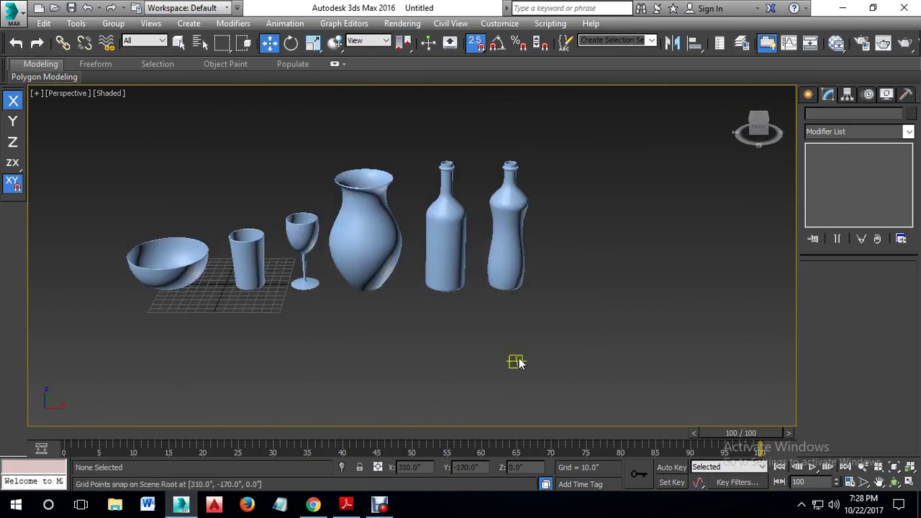
pyautogui.moveTo(343, 302); pyautogui.dragTo(481, 375, button='middle')
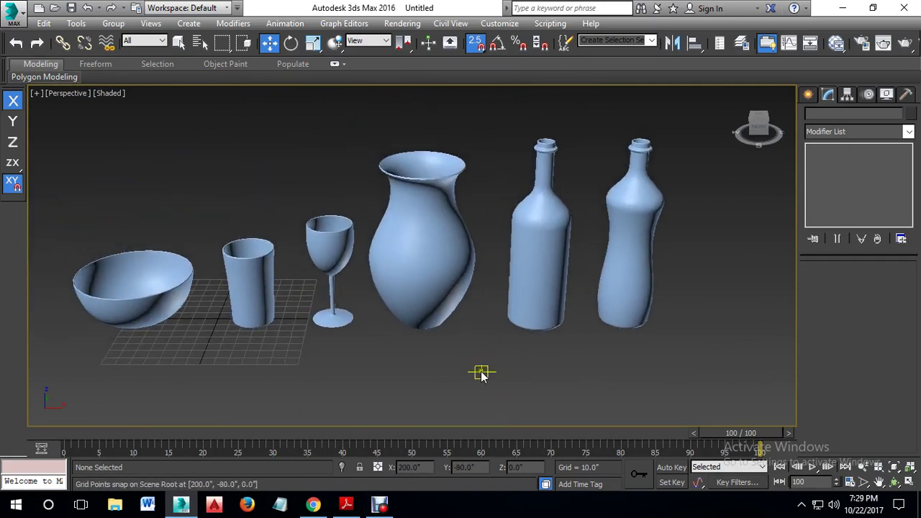